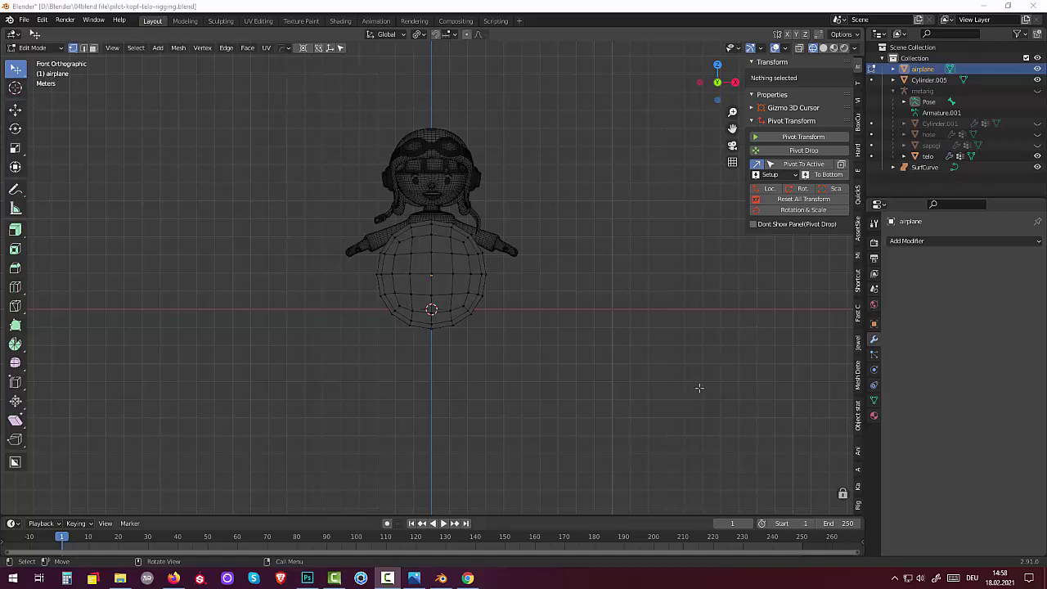
Go to front view and turn on X-Ray so the pilot shows through the airplane mesh
mouse_move(698, 387)
middle_mouse_down()
mouse_move(575, 395)
mouse_move(701, 423)
mouse_move(693, 397)
mouse_move(512, 395)
mouse_move(657, 402)
mouse_move(708, 384)
mouse_move(698, 393)
middle_mouse_up()
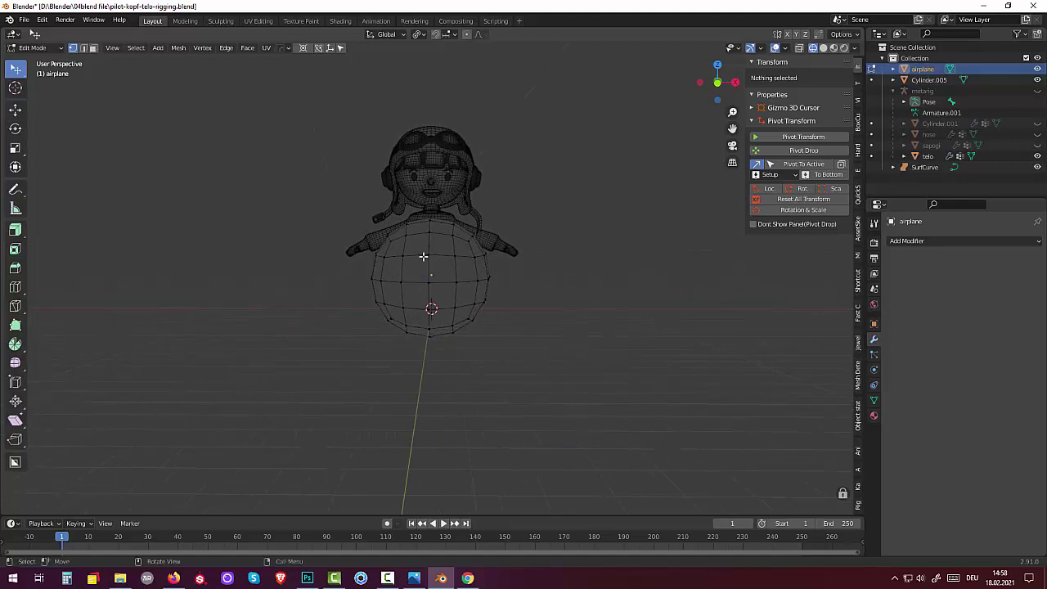
key("KP_1")
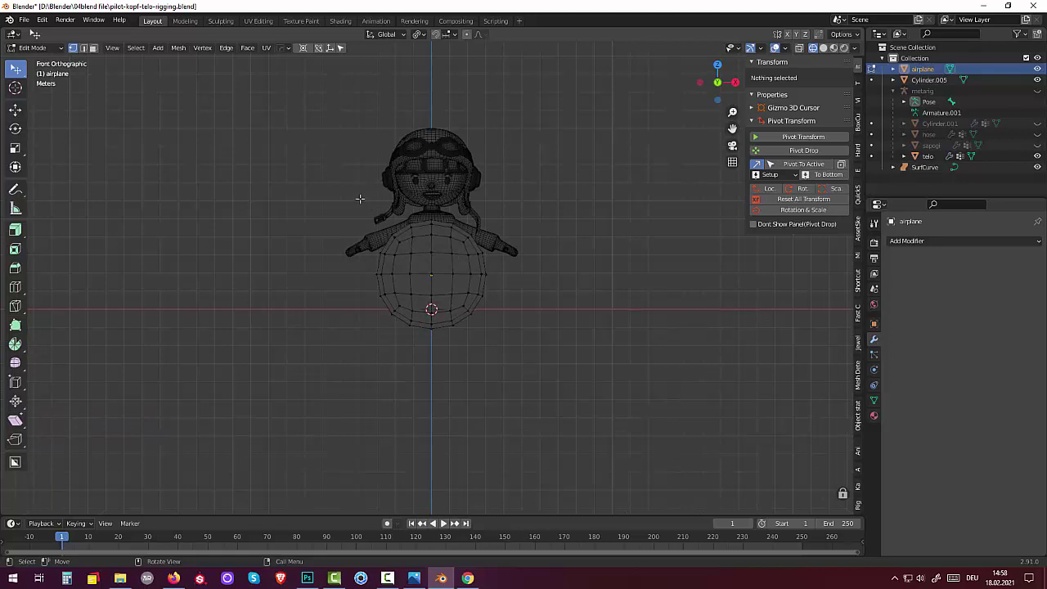
left_click(799, 48)
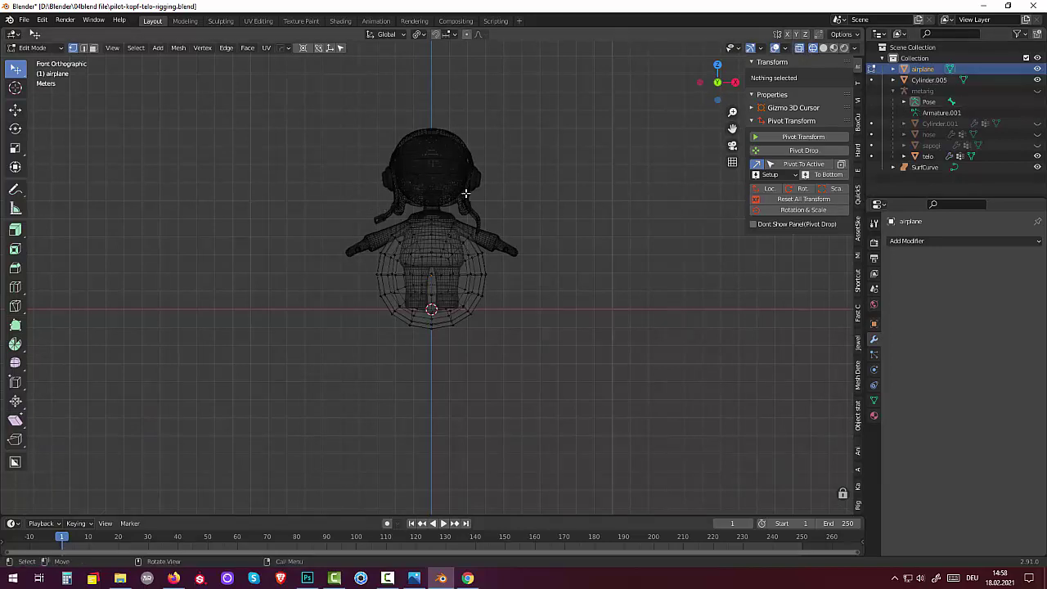
left_click(1038, 90)
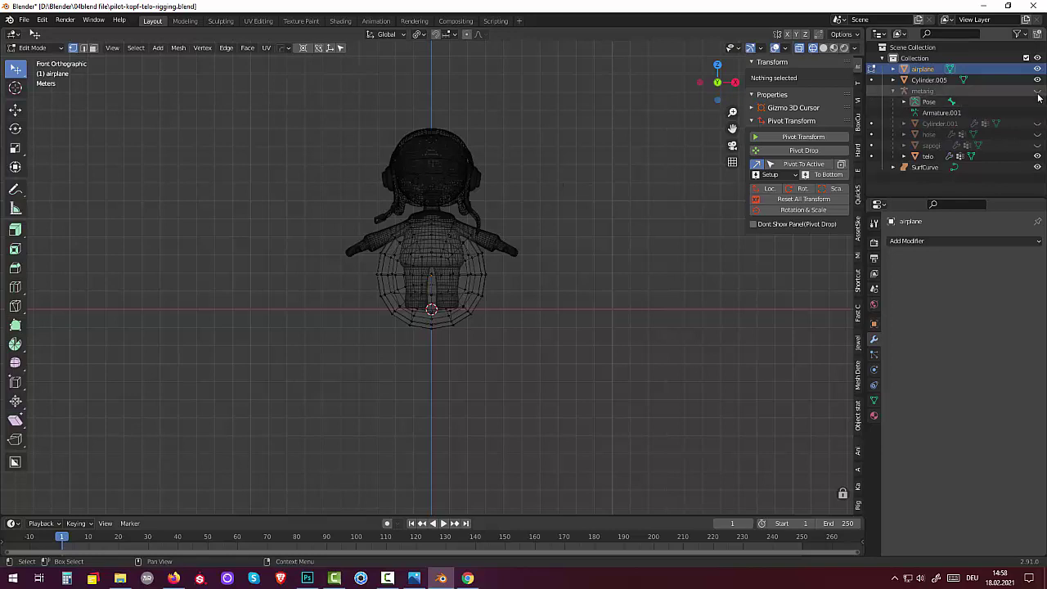
left_click(1039, 95)
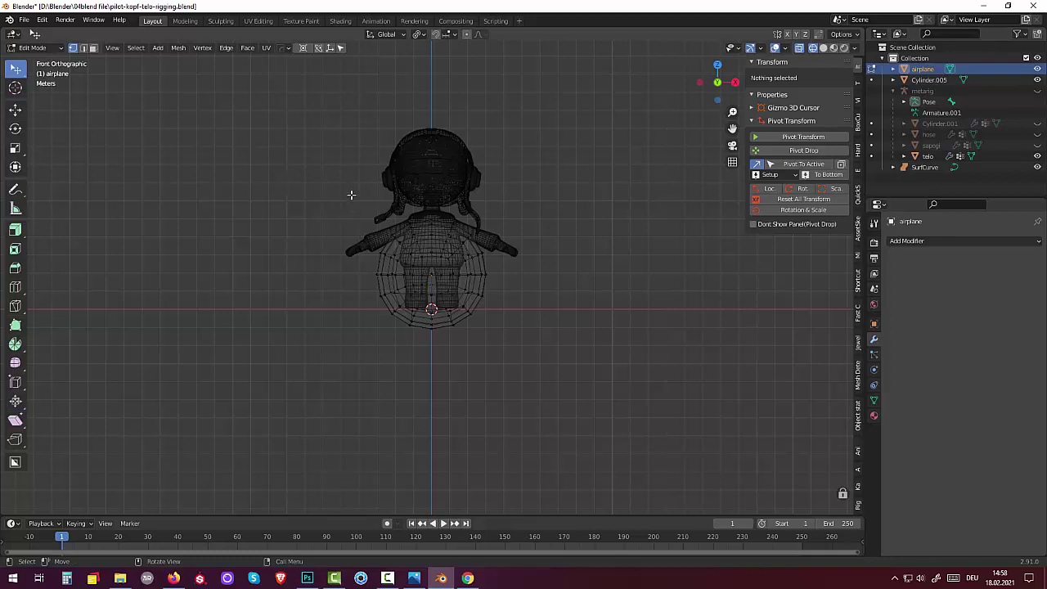
Box-select the left half of the airplane mesh and delete its faces
left_click_drag(352, 195, 431, 434)
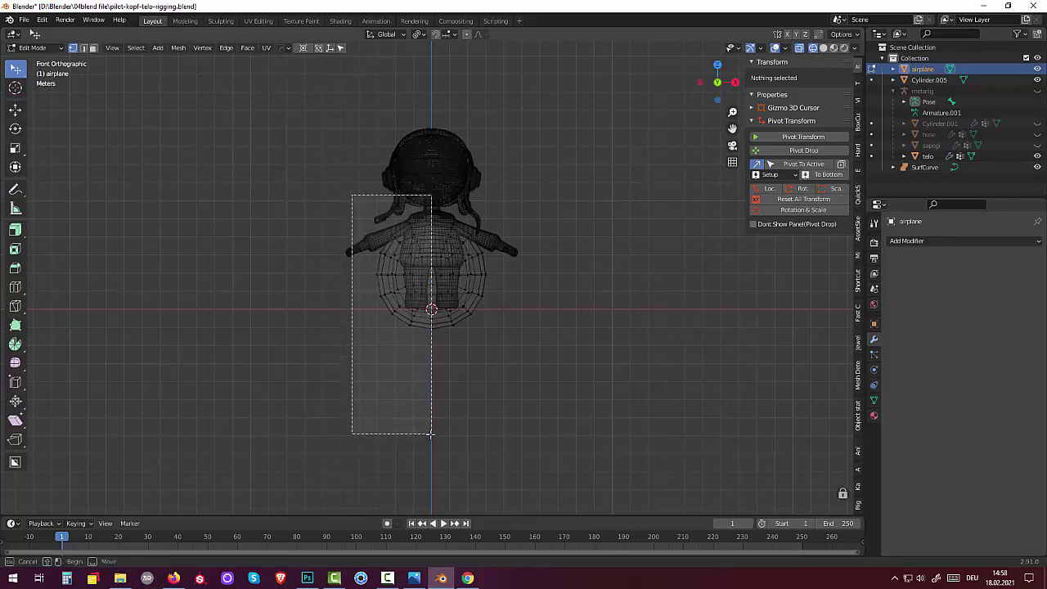
left_click_drag(430, 435, 430, 442)
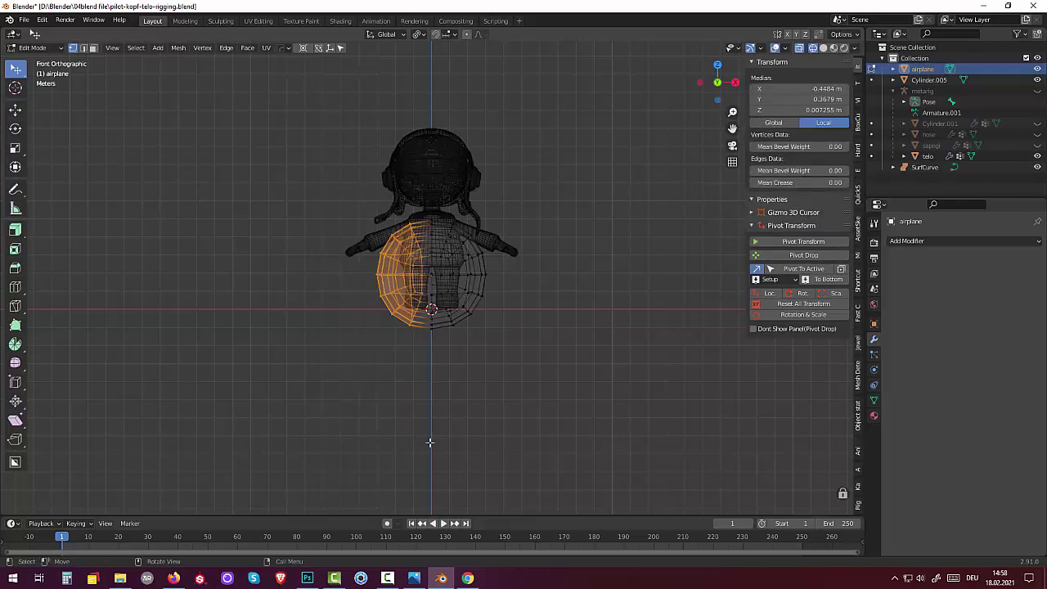
key("x")
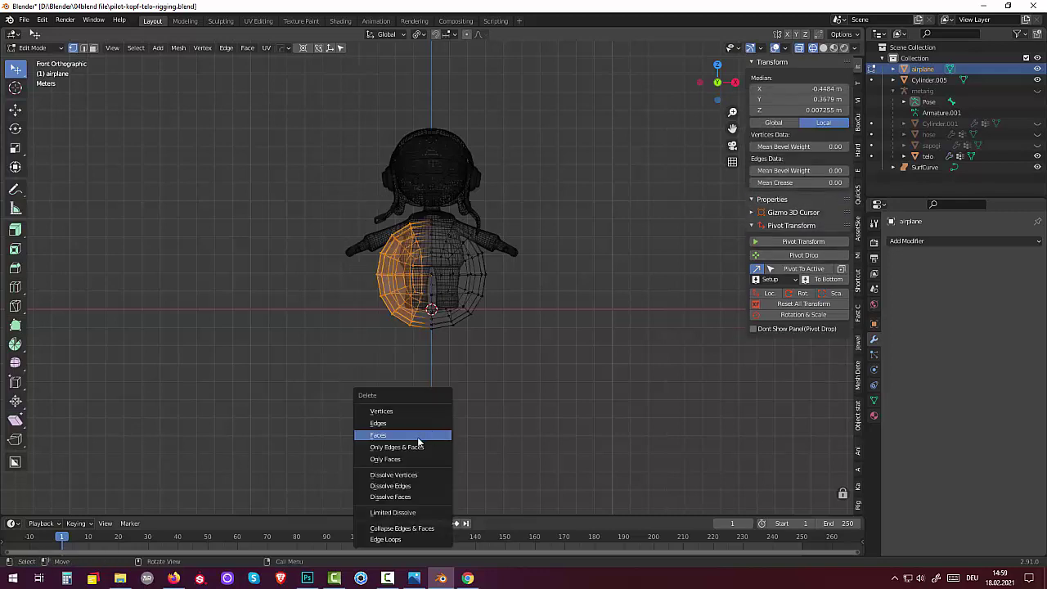
left_click(406, 411)
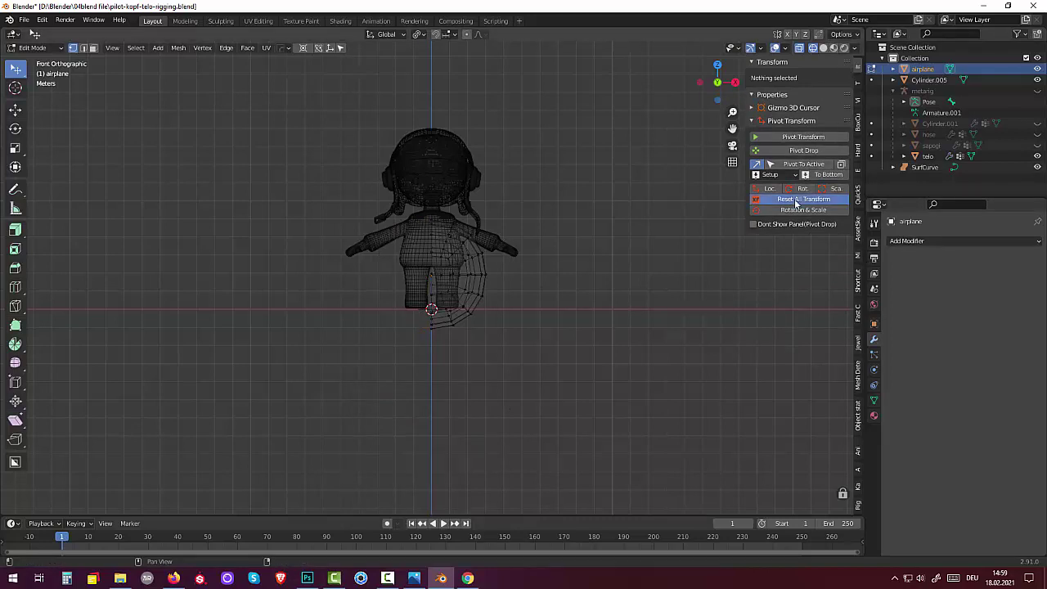
Add a Mirror modifier to restore the missing half across X
left_click(915, 242)
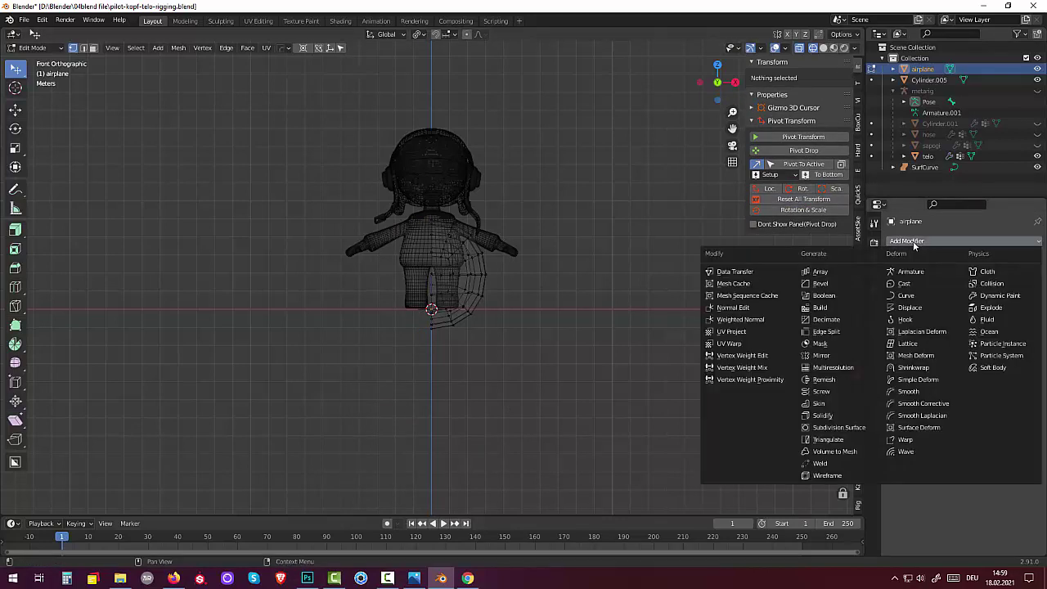
left_click(832, 361)
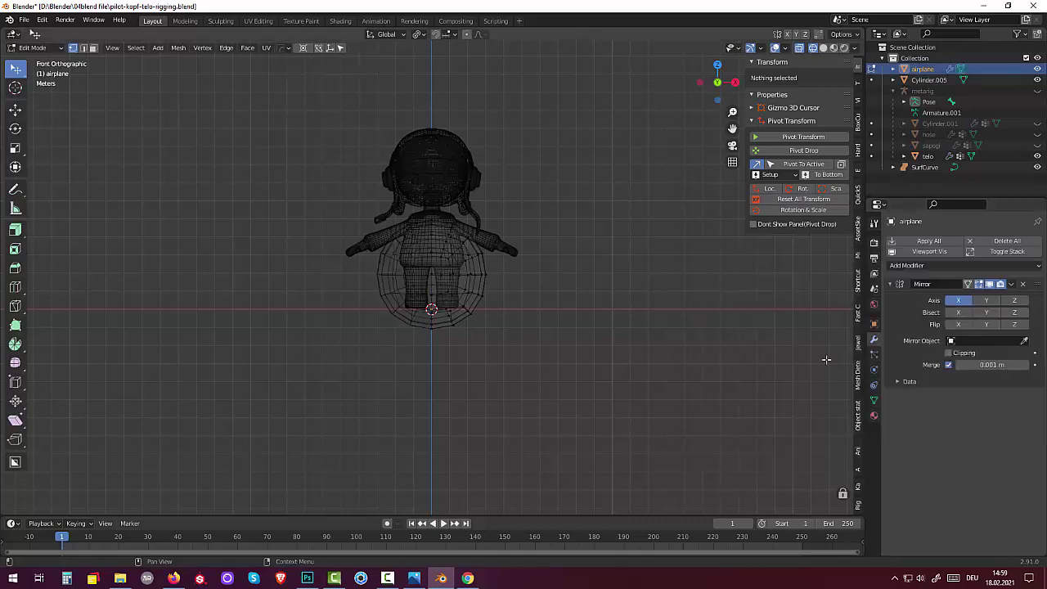
middle_click_drag(691, 353, 516, 355)
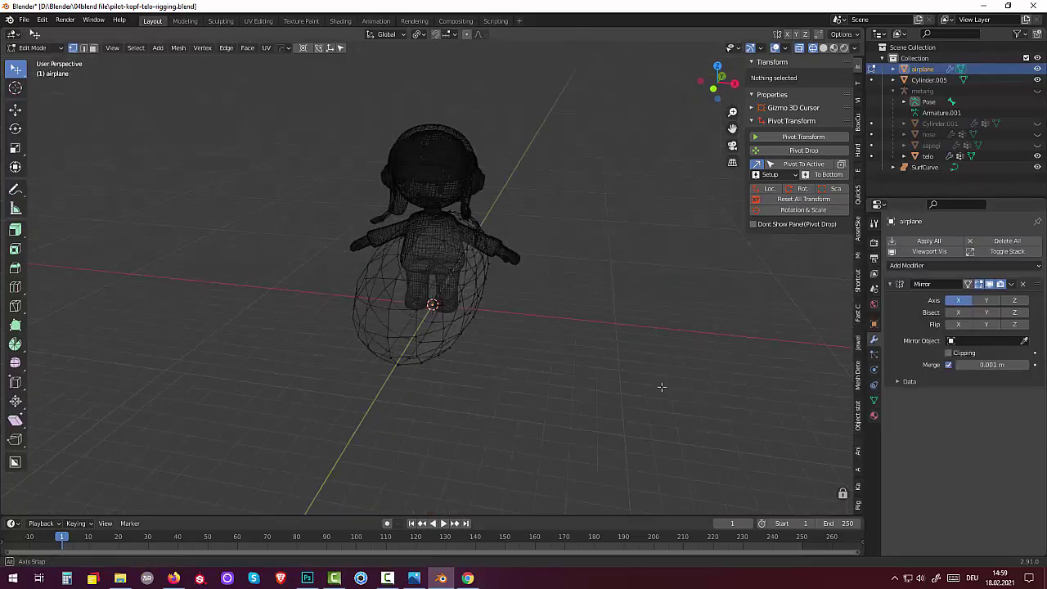
Turn X-Ray off for solid shading and select a vertex on the fuselage
left_click(798, 48)
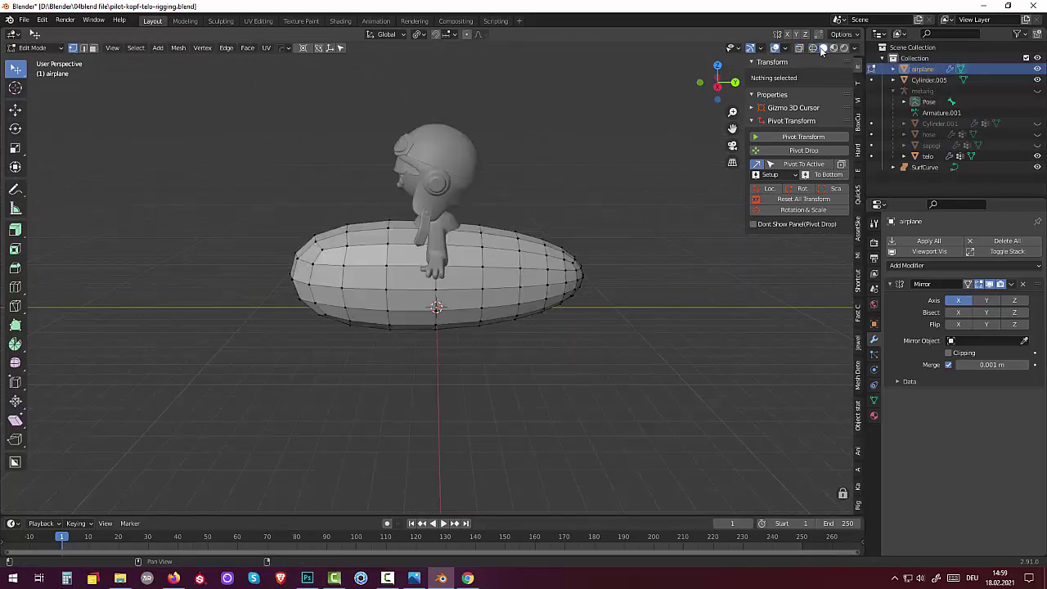
mouse_move(587, 399)
middle_mouse_down()
mouse_move(615, 361)
mouse_move(608, 365)
middle_mouse_up()
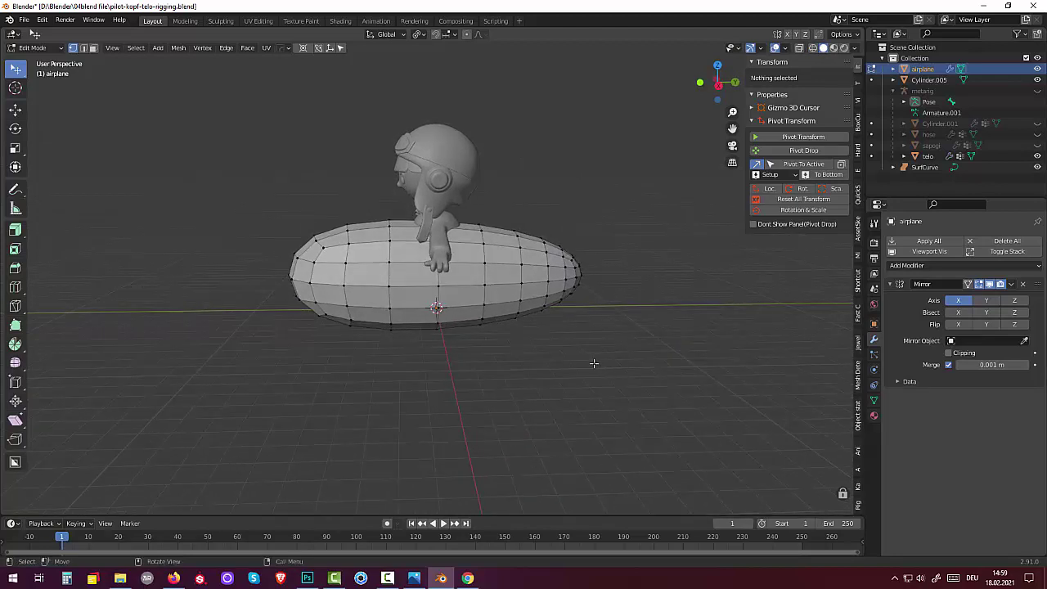
mouse_move(594, 363)
middle_mouse_down()
mouse_move(591, 349)
mouse_move(622, 355)
mouse_move(595, 363)
middle_mouse_up()
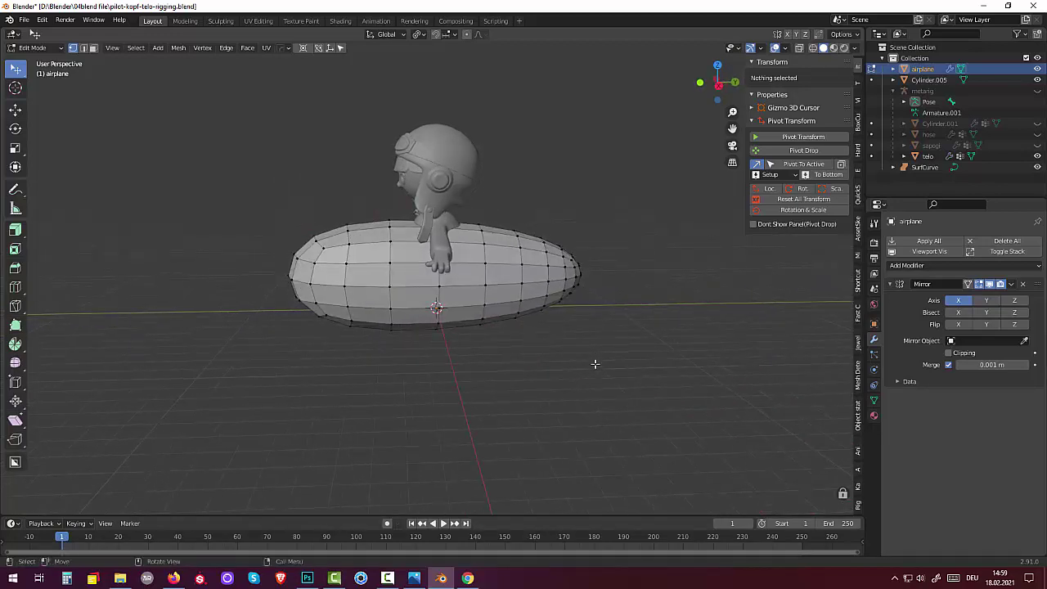
left_click(361, 260)
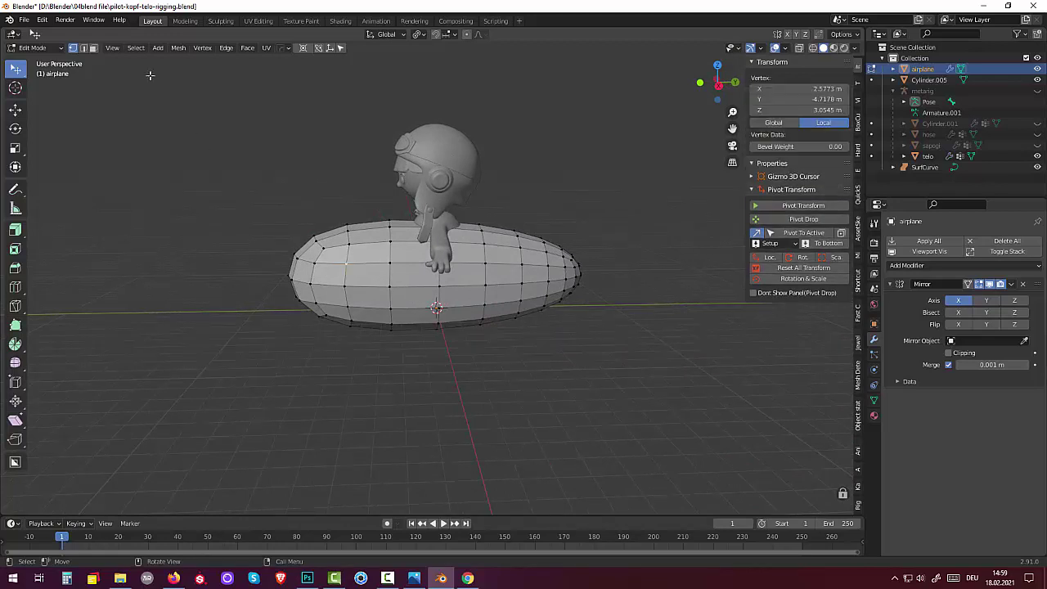
Loop-cut the fuselage near its left end and scale that loop to 0 on Y
left_click(84, 47)
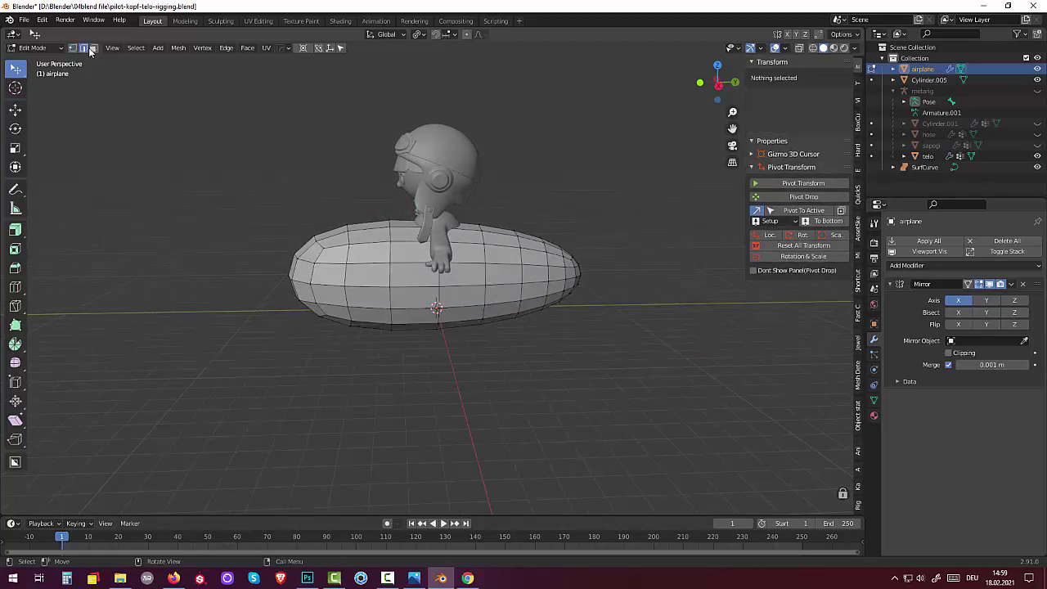
left_click(368, 262)
key("ctrl")
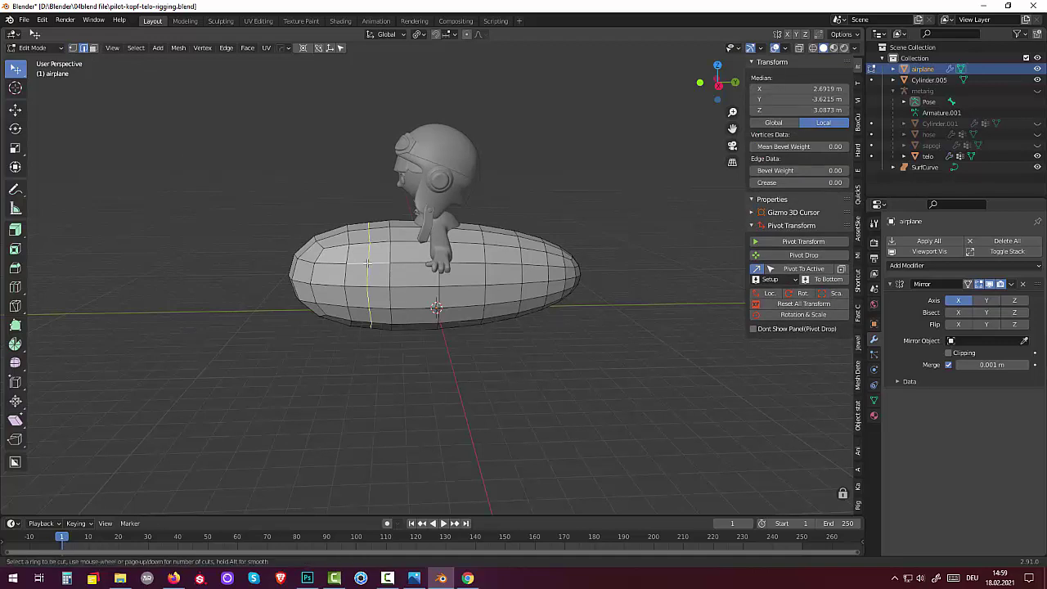
left_click(368, 263, "alt")
key("g")
key("g")
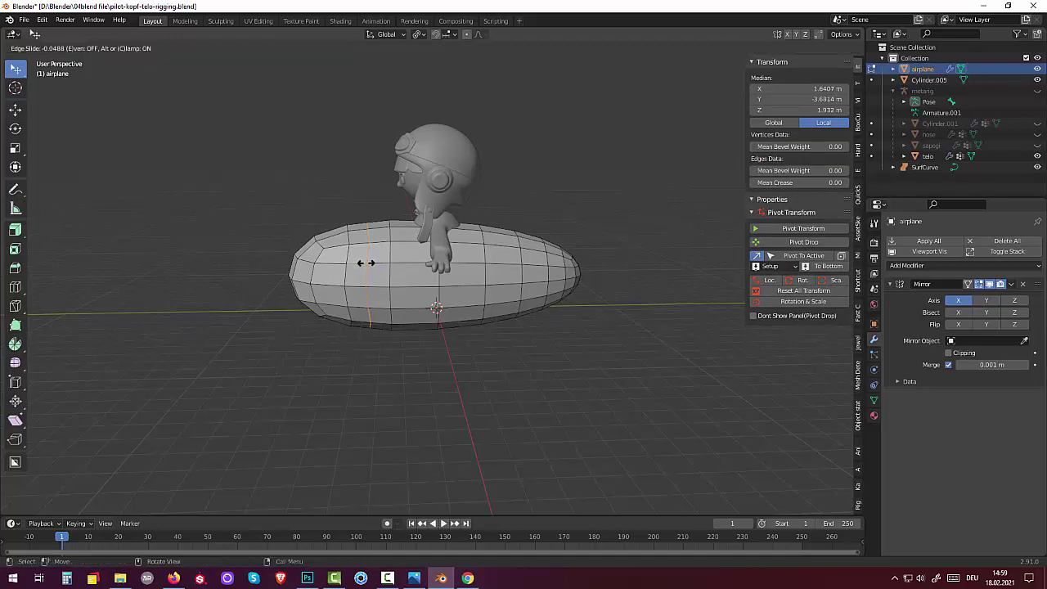
left_click(366, 263)
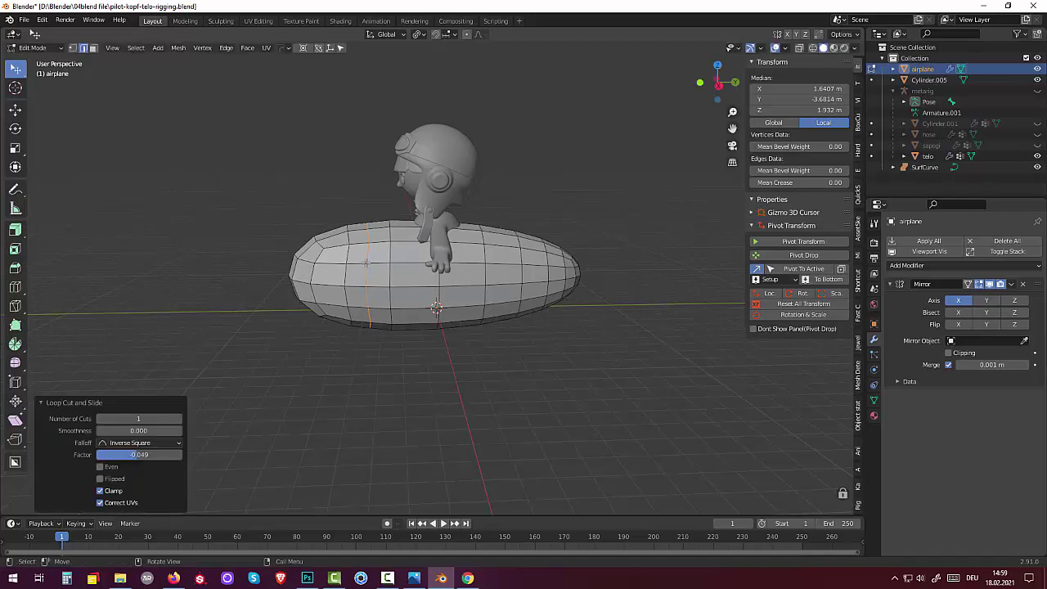
type("sy")
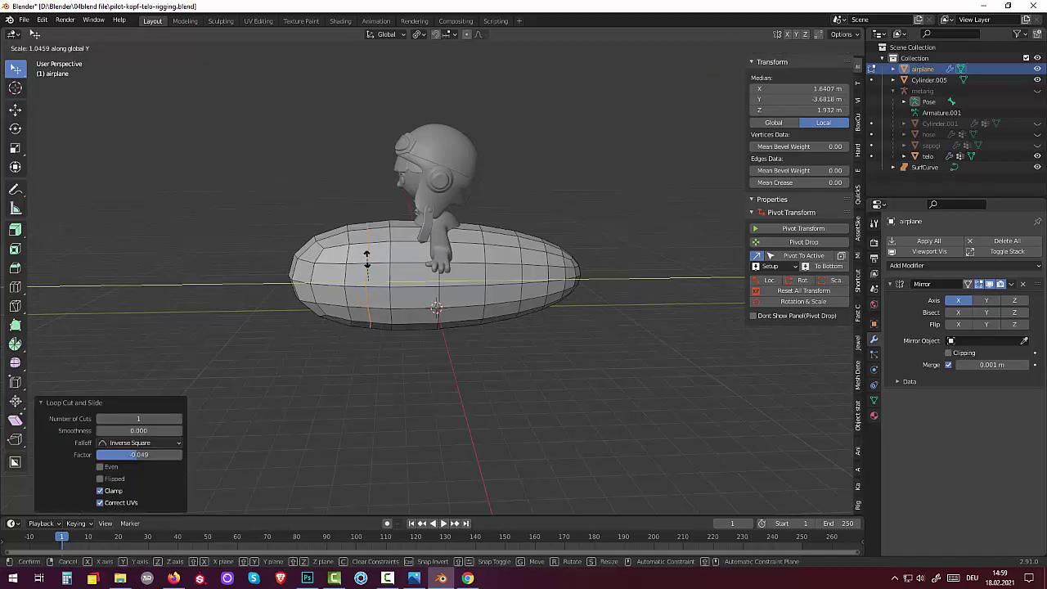
type("0")
key("Return")
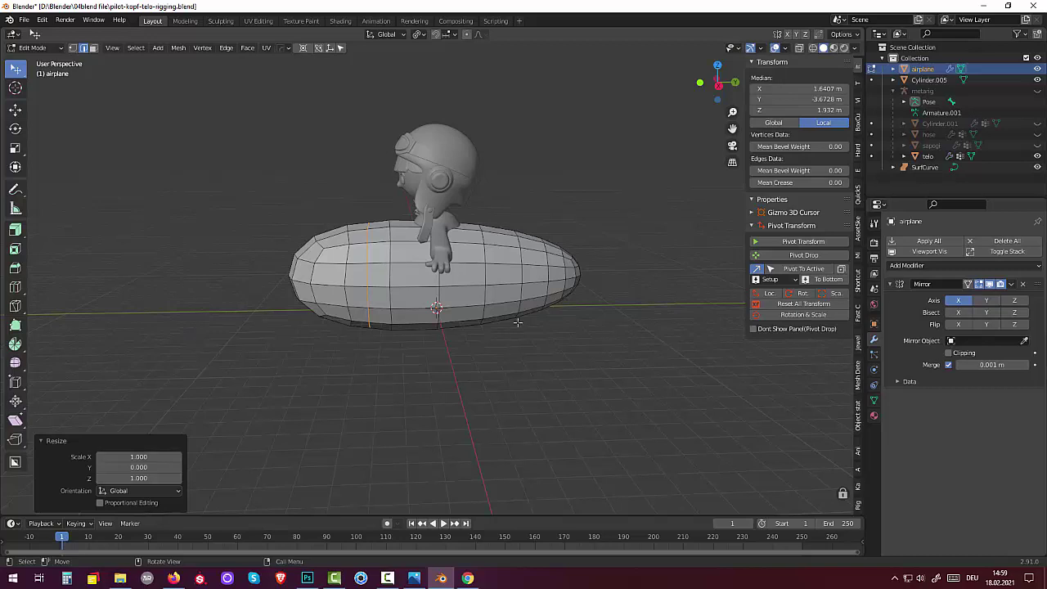
mouse_move(517, 321)
middle_mouse_down()
mouse_move(662, 336)
mouse_move(554, 341)
middle_mouse_up()
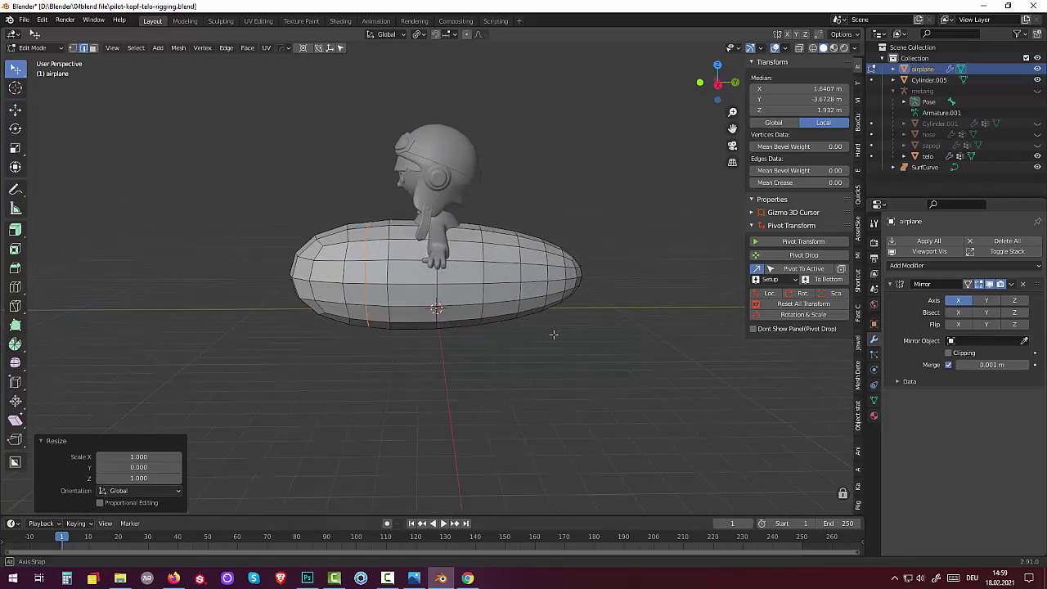
middle_click_drag(553, 333, 531, 334)
In face mode, cut another centred edge loop across the right half of the fuselage
left_click(407, 299)
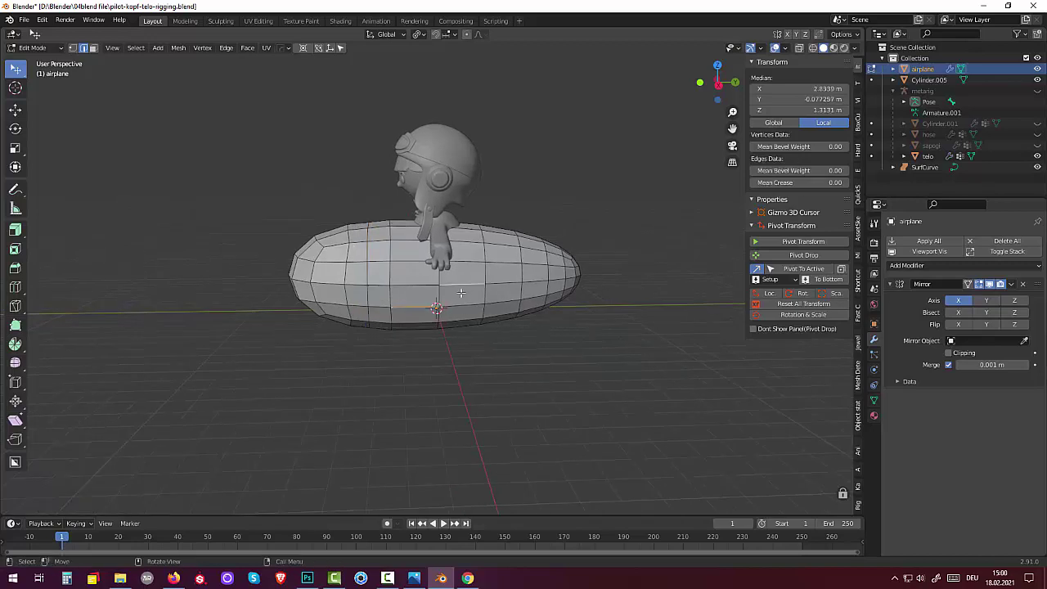
left_click(463, 296)
left_click(92, 48)
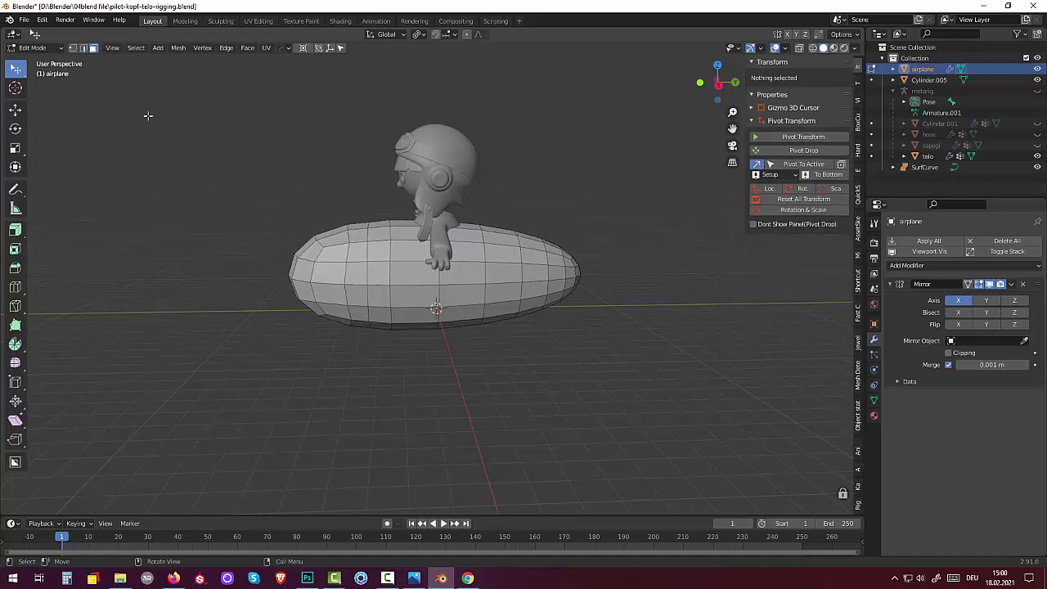
left_click(411, 309)
left_click(463, 301, "shift")
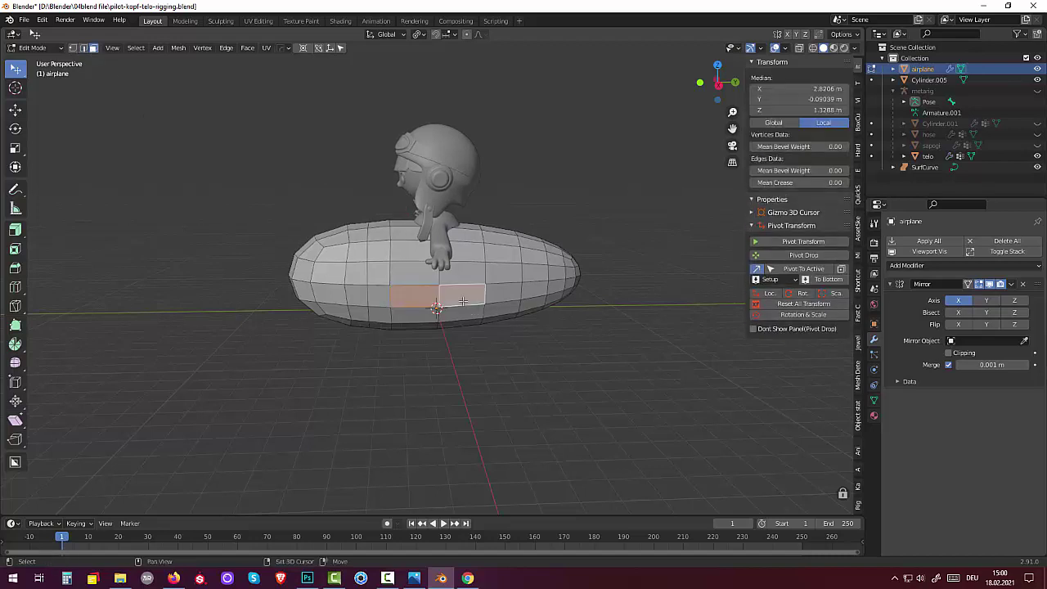
left_click(509, 285)
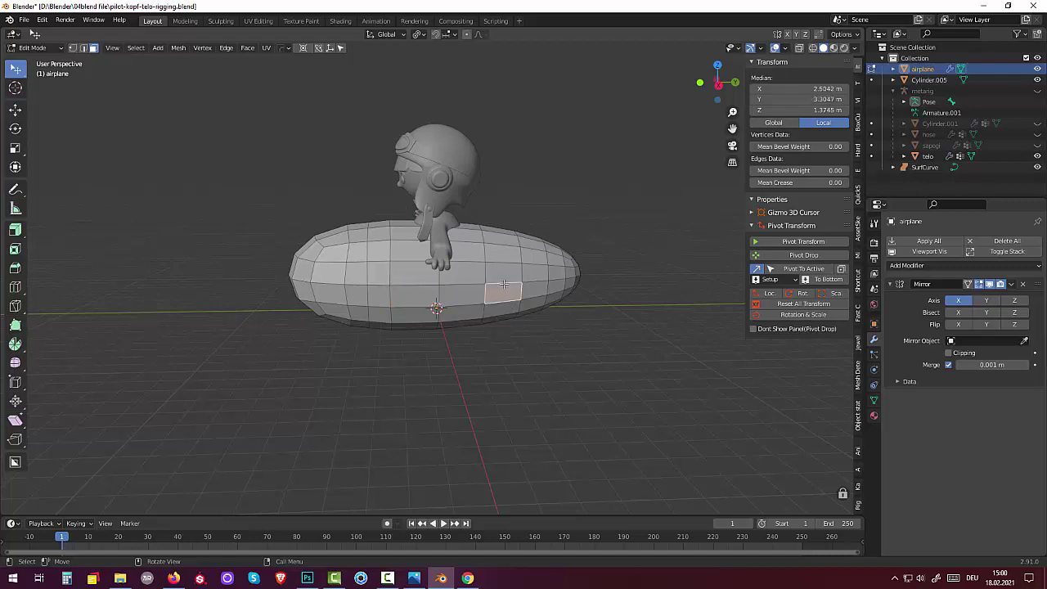
key("ctrl+r")
left_click(504, 287)
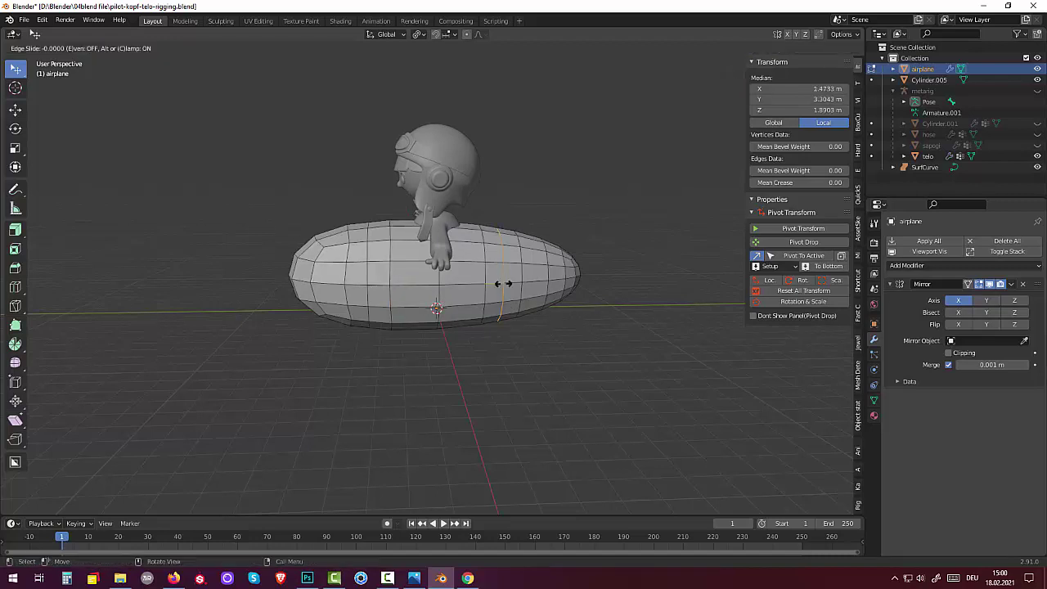
right_click(503, 286)
left_click(478, 295)
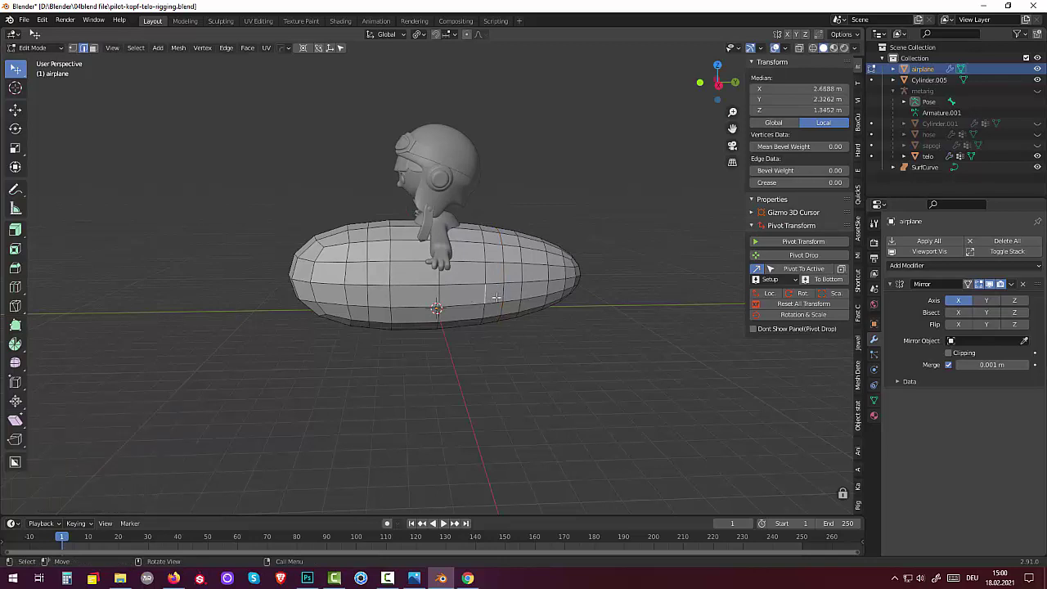
left_click(486, 301)
Select the four adjacent side faces along the middle of the fuselage
left_click(174, 134)
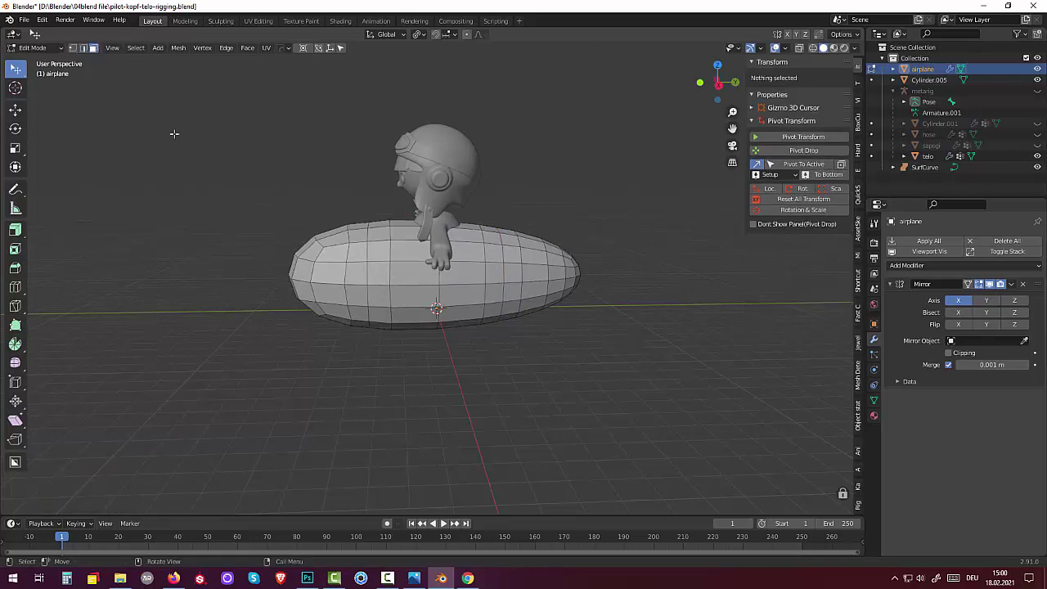
left_click(378, 301)
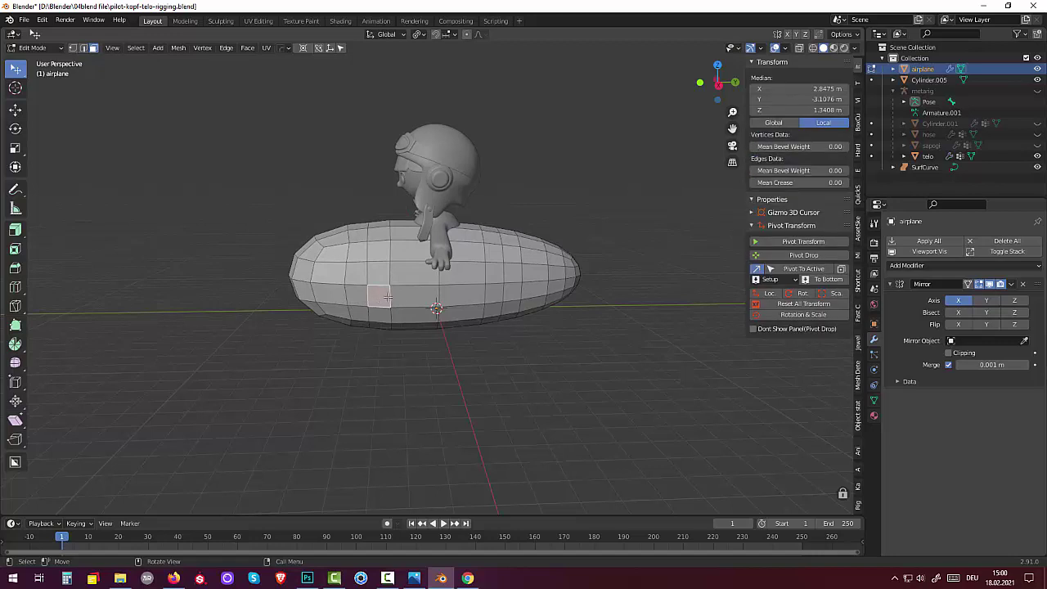
left_click(414, 297)
left_click(463, 305, "shift")
left_click(491, 297, "shift")
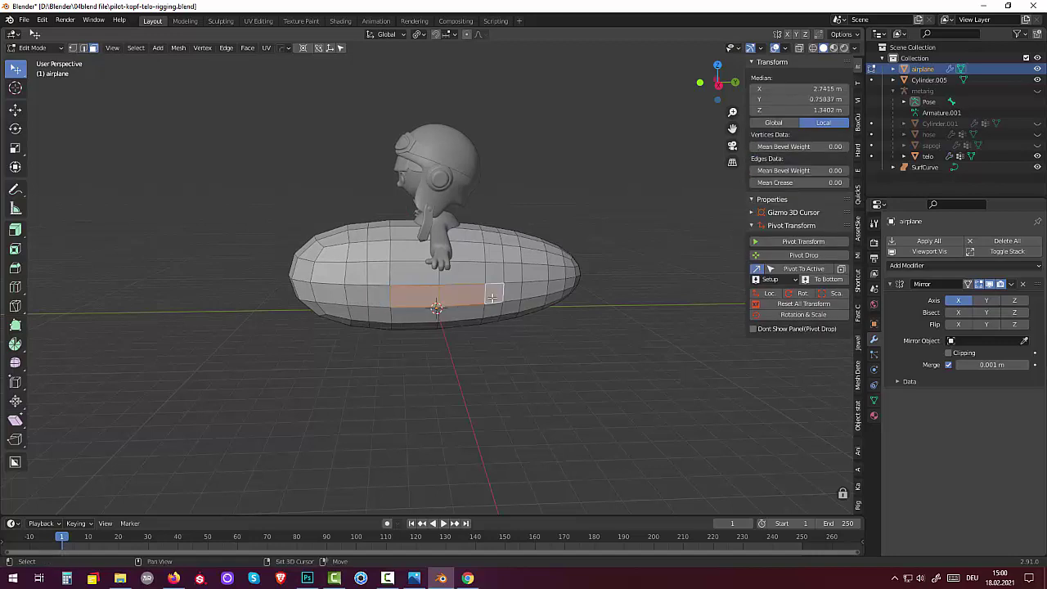
mouse_move(491, 296)
middle_mouse_down()
mouse_move(589, 419)
mouse_move(603, 355)
middle_mouse_up()
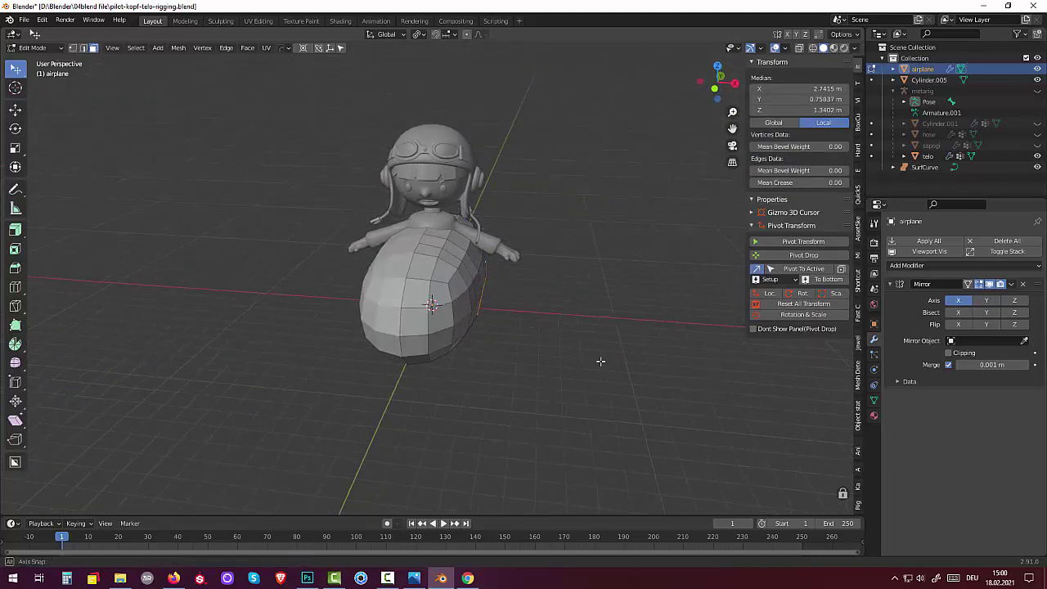
Extrude the side faces into wings and shift them back along Y
key("e")
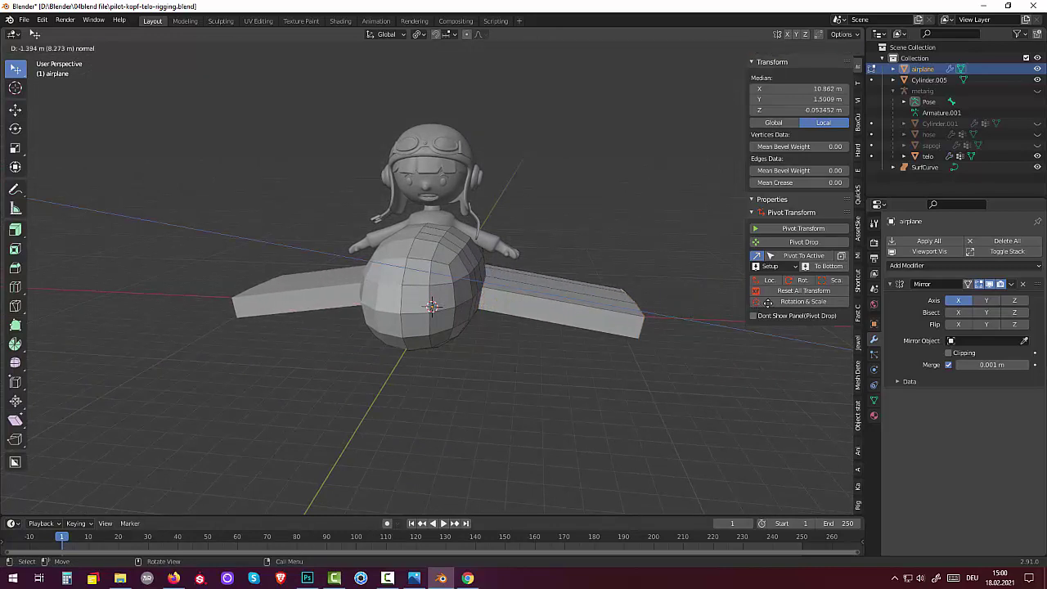
left_click(753, 307)
mouse_move(678, 327)
middle_mouse_down()
mouse_move(561, 368)
mouse_move(545, 412)
mouse_move(505, 422)
mouse_move(493, 456)
middle_mouse_up()
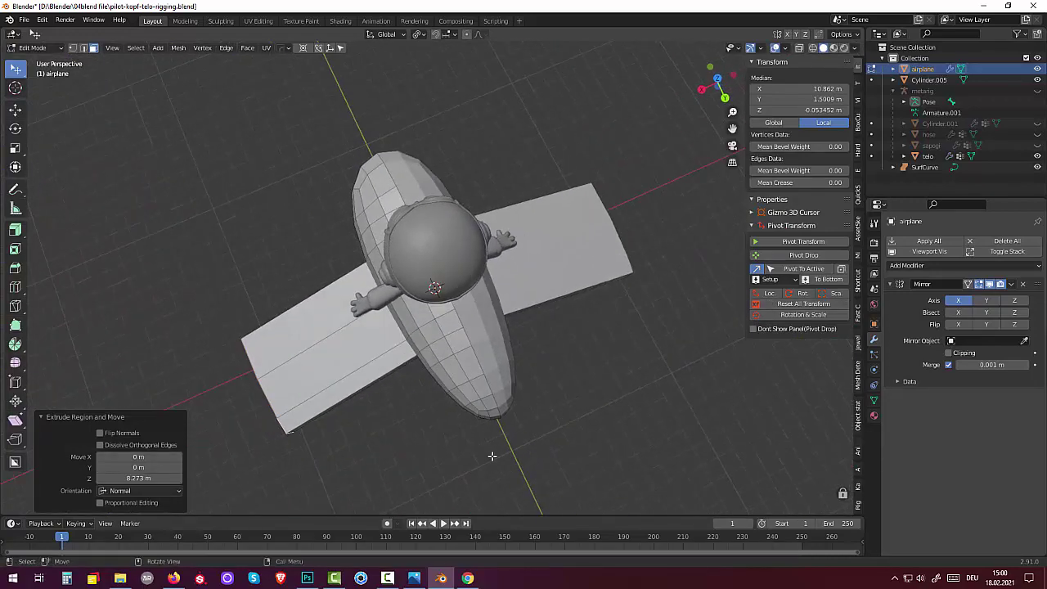
key("g")
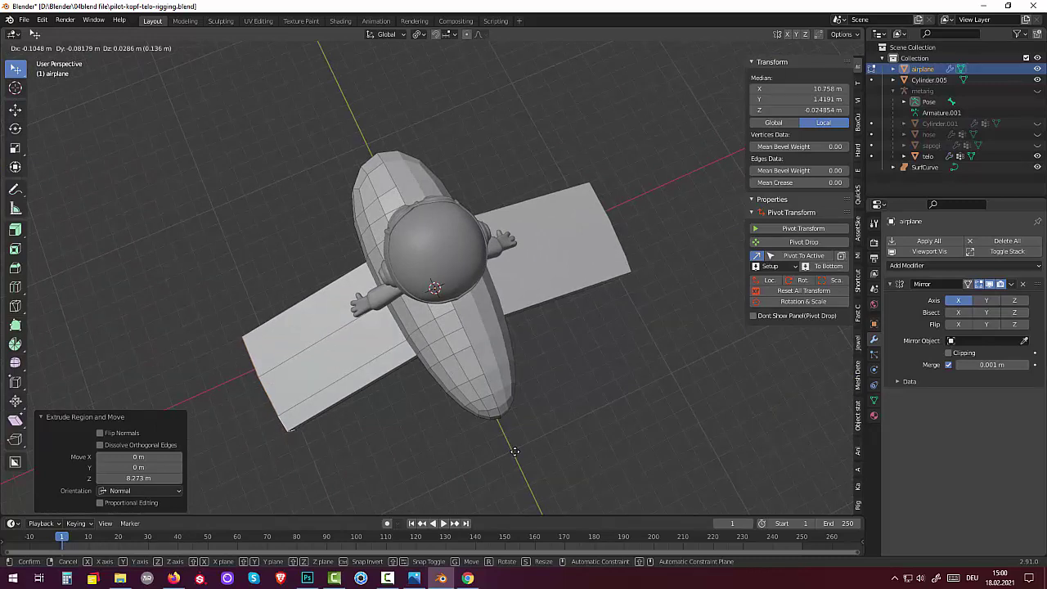
key("y")
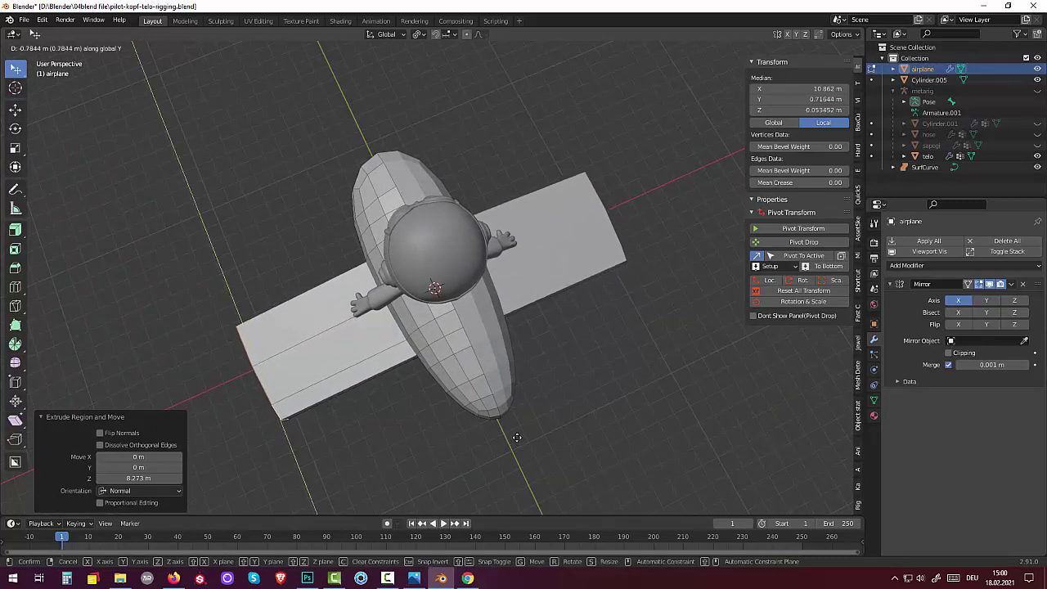
left_click(517, 428)
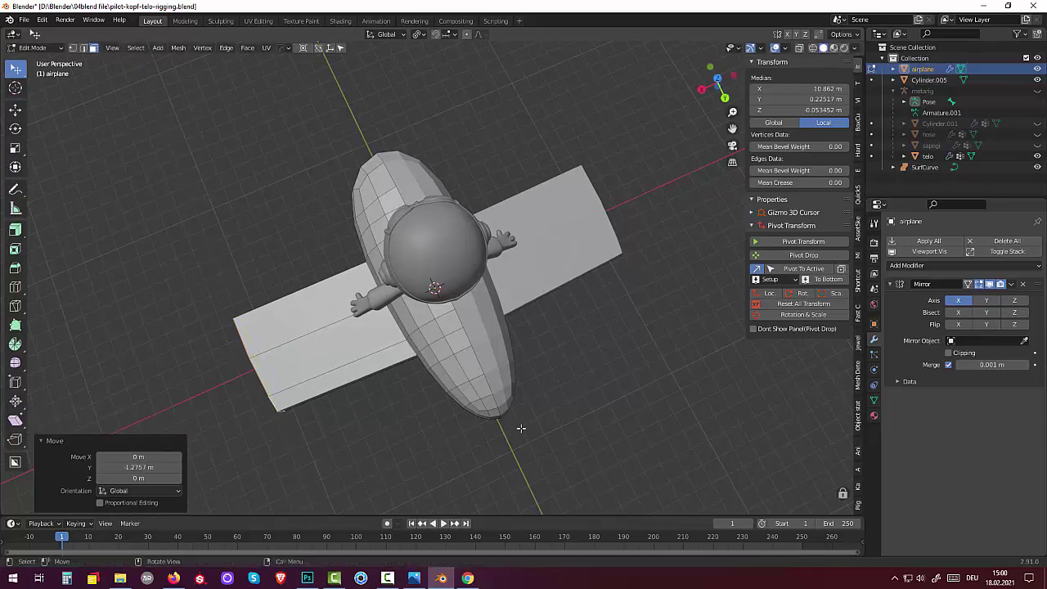
Select the wing-tip faces and raise them along Z
middle_click_drag(517, 428, 728, 320)
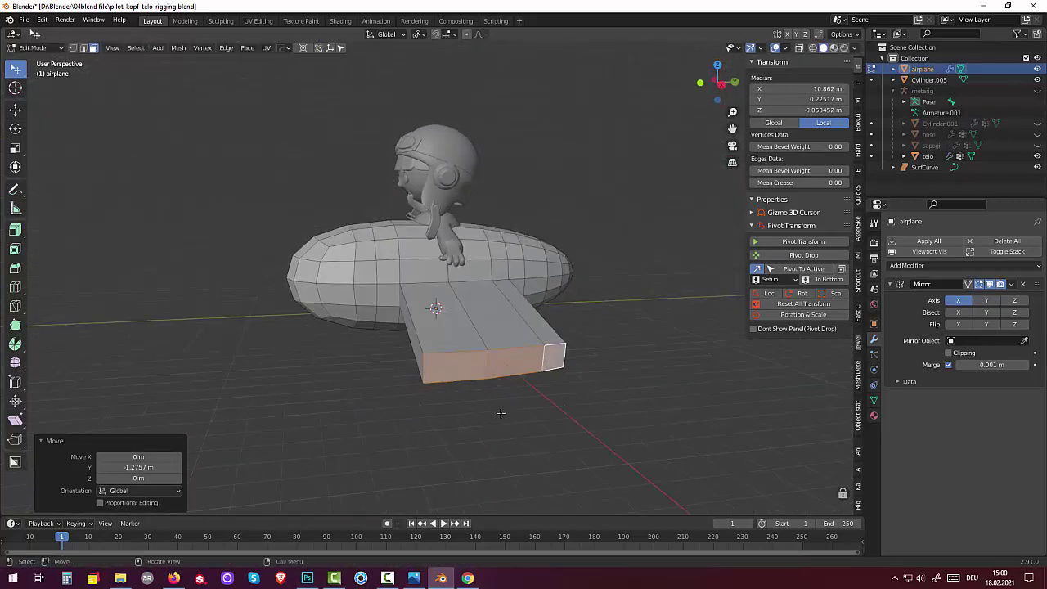
left_click(463, 370)
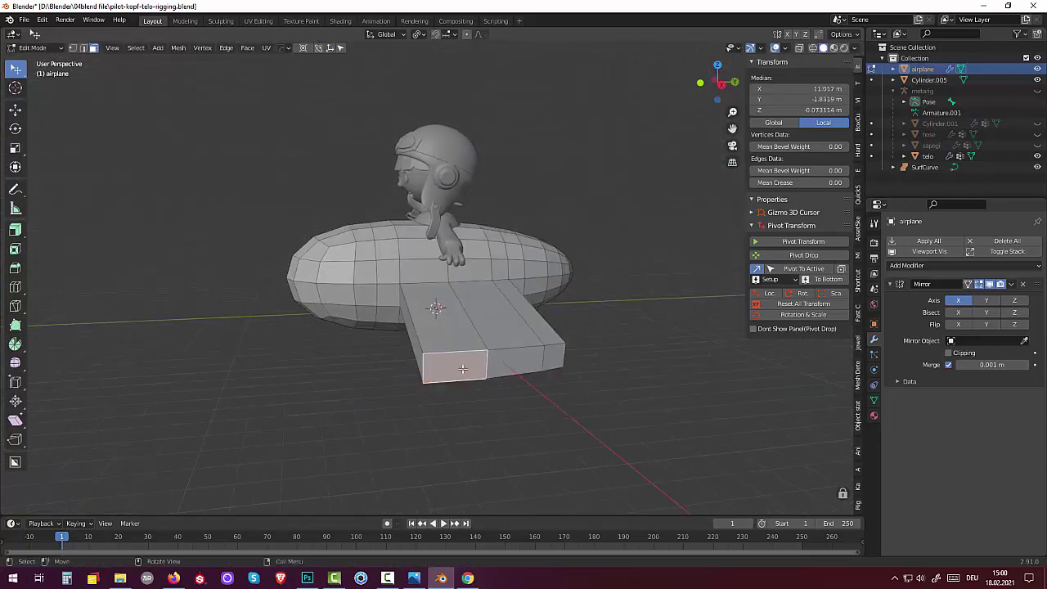
left_click(501, 366, "shift")
left_click(556, 357, "shift")
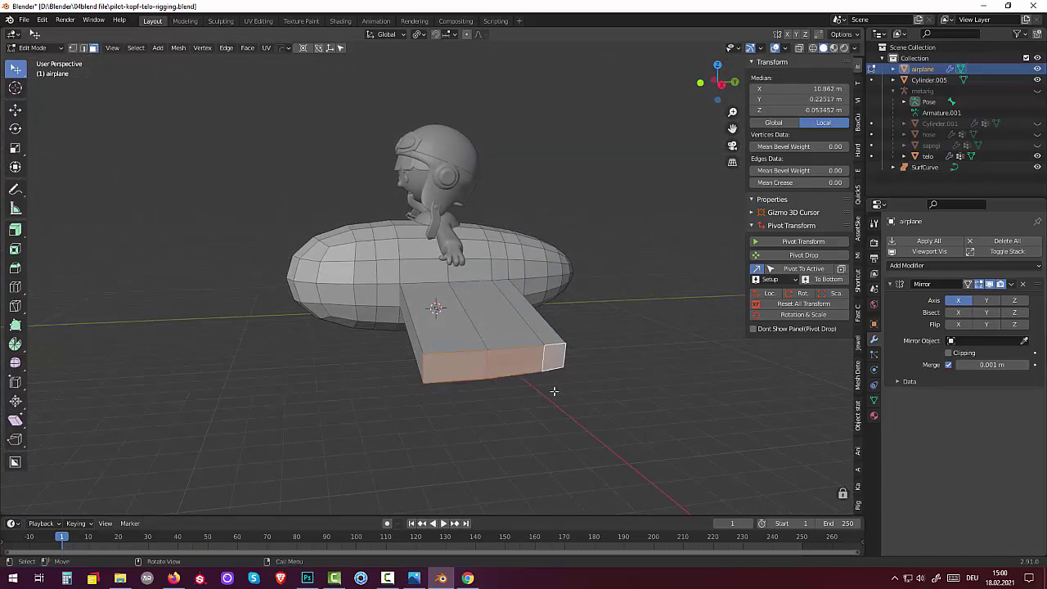
mouse_move(554, 388)
middle_mouse_down()
mouse_move(651, 464)
mouse_move(655, 421)
mouse_move(678, 411)
mouse_move(312, 363)
mouse_move(502, 374)
middle_mouse_up()
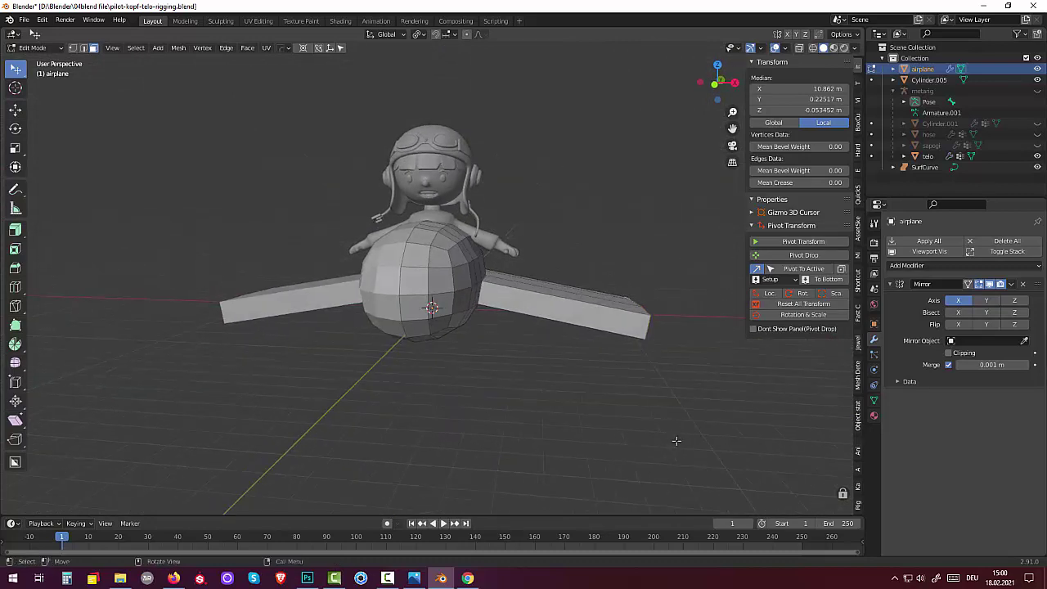
key("g")
key("z")
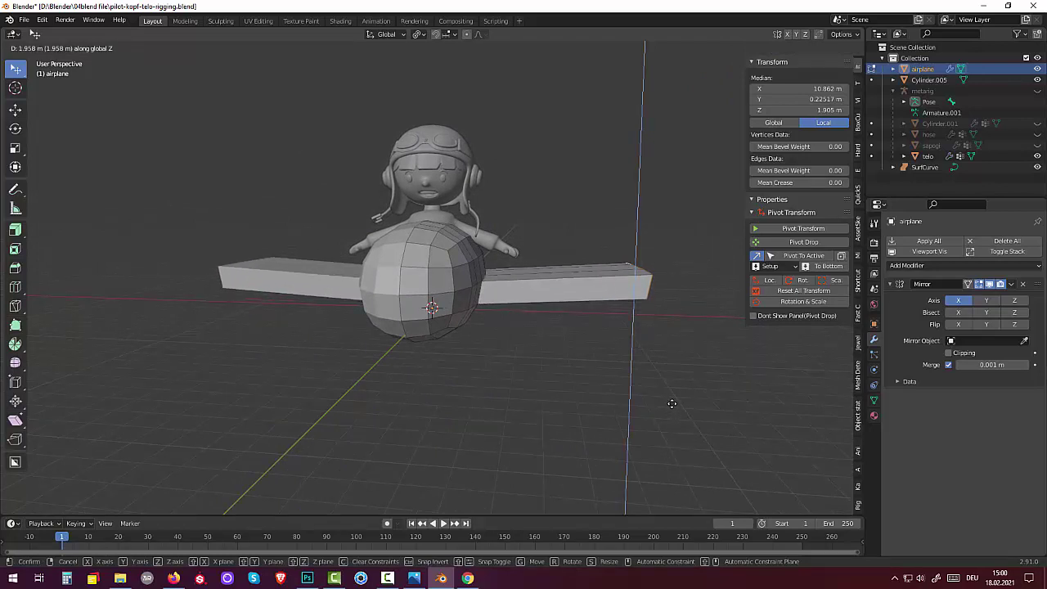
left_click(667, 400)
Reselect the wing-tip faces and flatten them to 0 on X
middle_click_drag(666, 397, 554, 402)
left_click(407, 327)
left_click(471, 327, "shift")
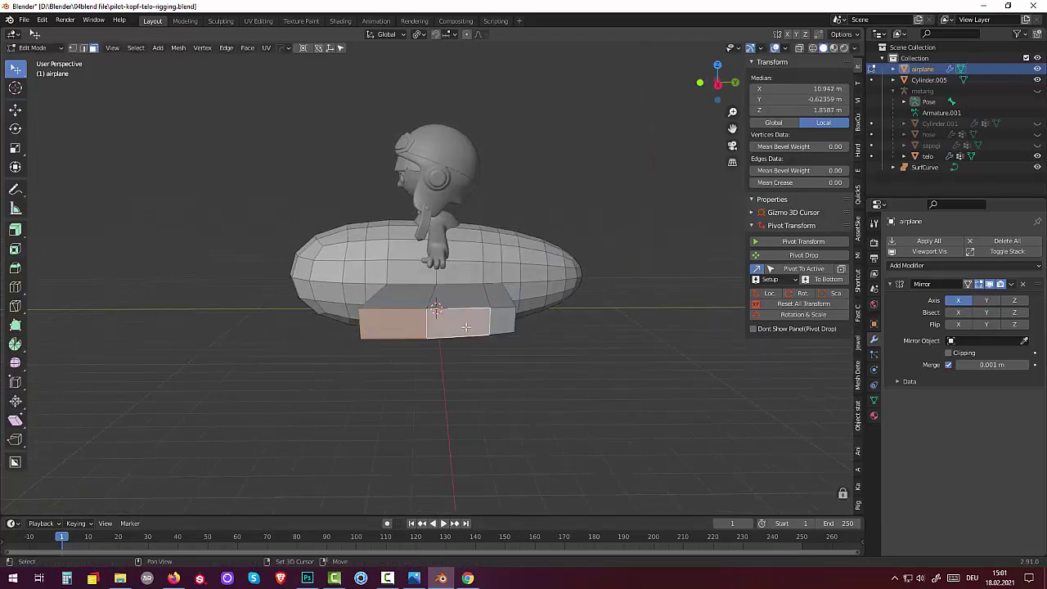
left_click(499, 323, "shift")
middle_click_drag(574, 316, 657, 308)
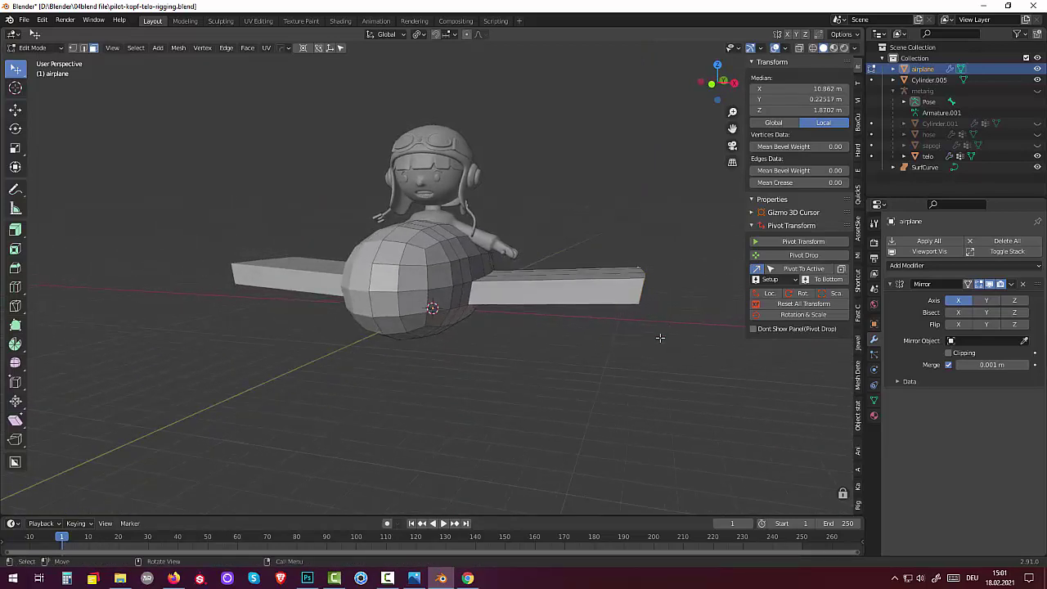
key("s")
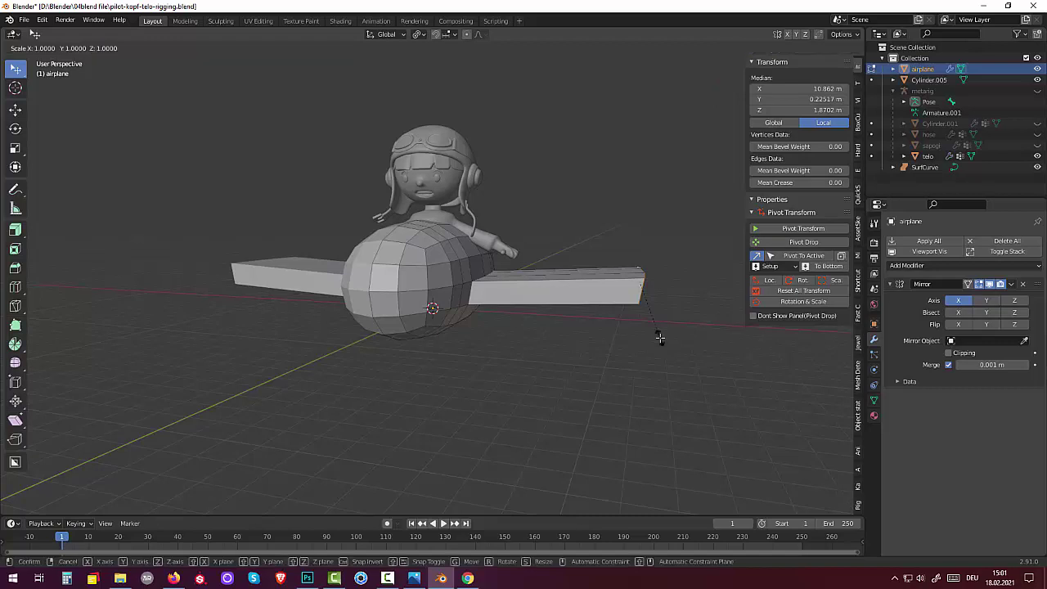
key("x")
key("0")
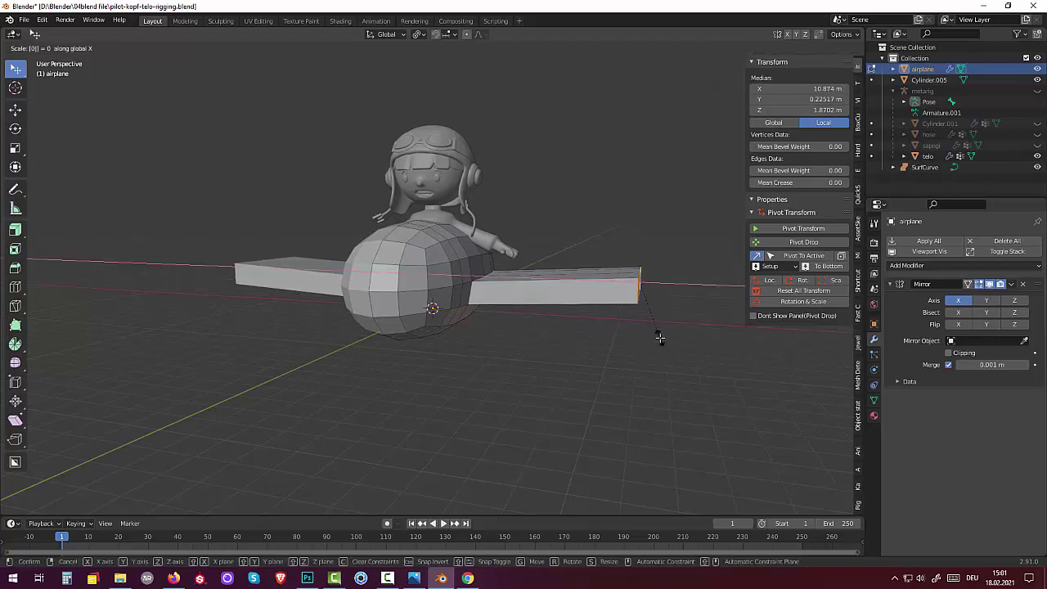
key("Return")
Shrink the wing tip to 0.751 and thin it vertically along Z
middle_click_drag(663, 329, 565, 330)
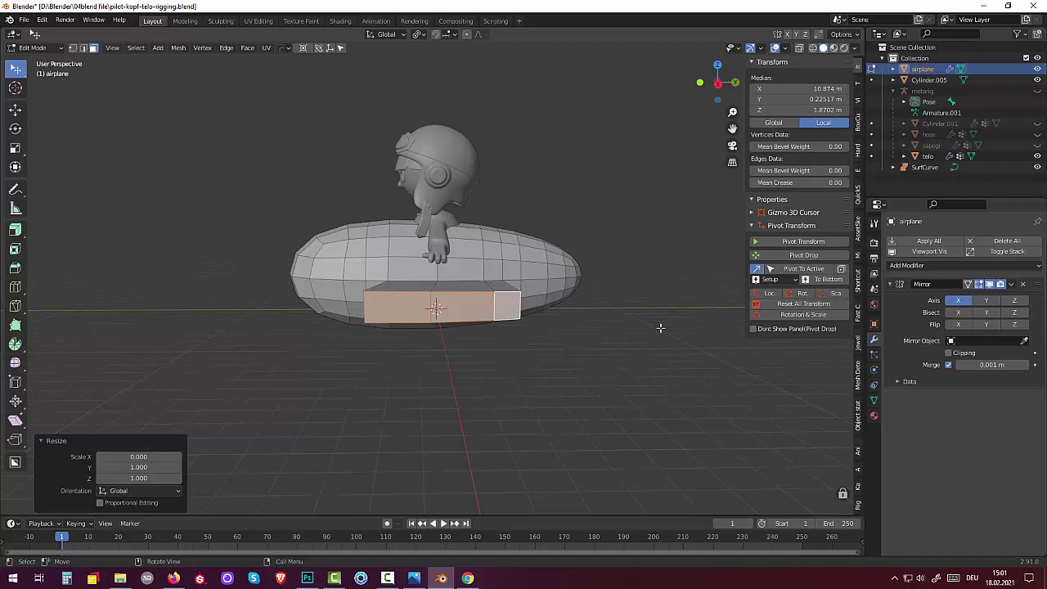
key("s")
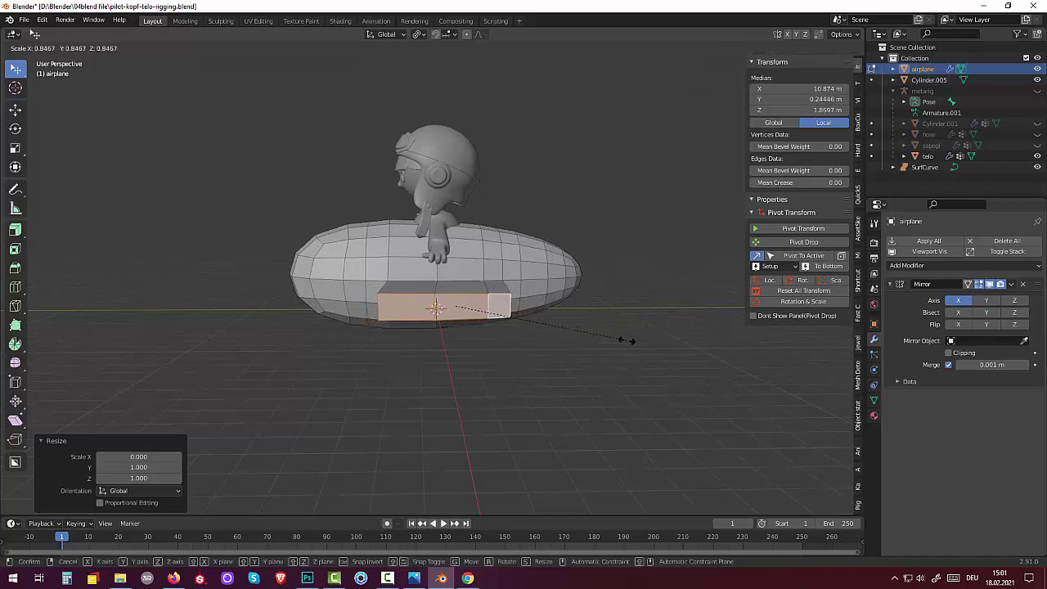
left_click(605, 343)
mouse_move(611, 346)
middle_mouse_down()
mouse_move(614, 406)
mouse_move(589, 431)
mouse_move(598, 335)
middle_mouse_up()
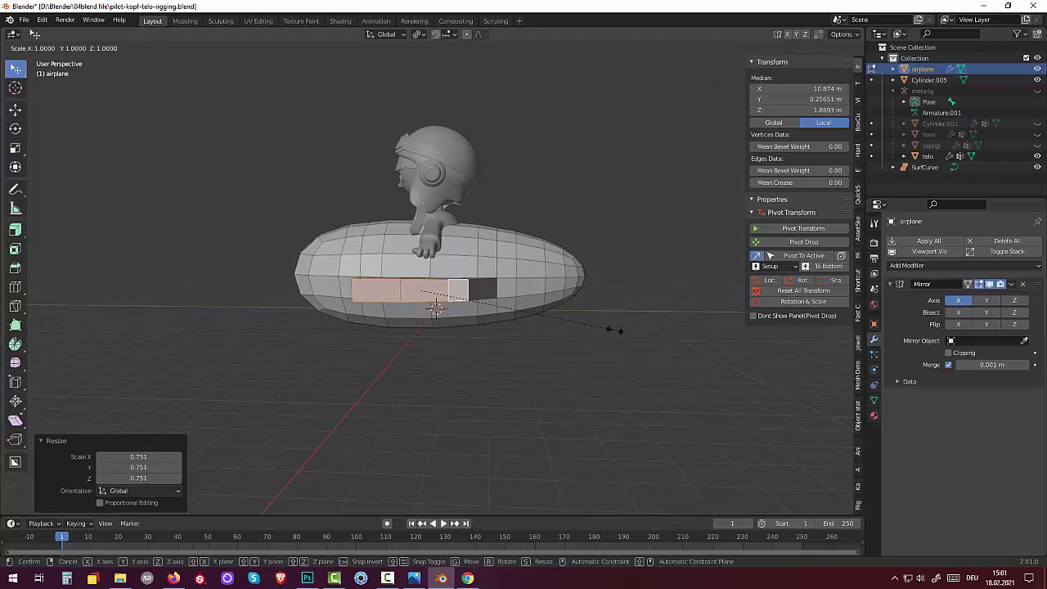
key("s")
key("z")
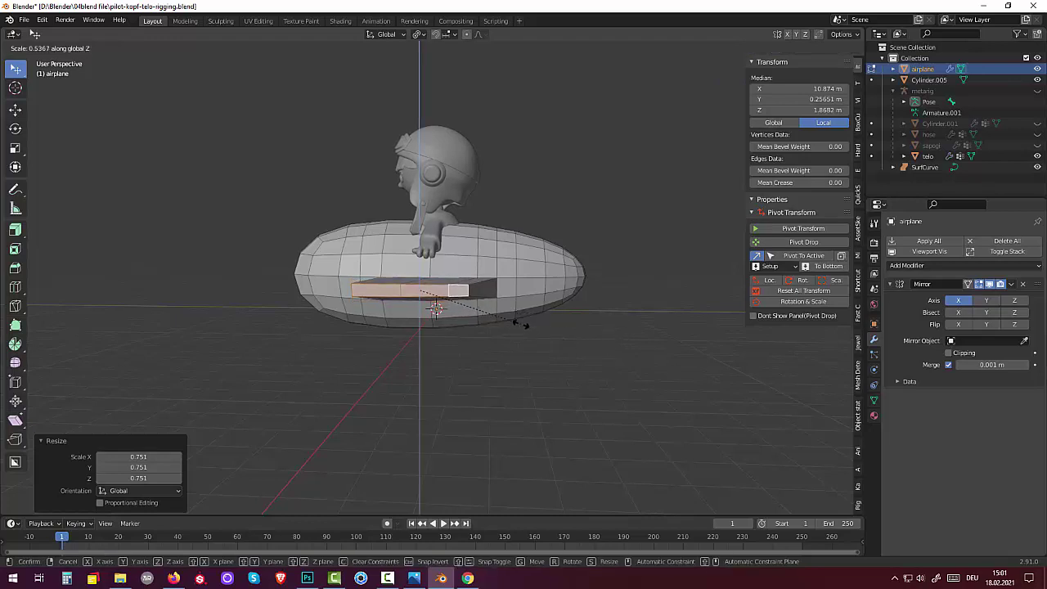
left_click(521, 321)
Add a lengthwise loop cut across the wing
mouse_move(522, 321)
middle_mouse_down()
mouse_move(675, 355)
mouse_move(666, 381)
mouse_move(537, 410)
middle_mouse_up()
left_click(532, 413)
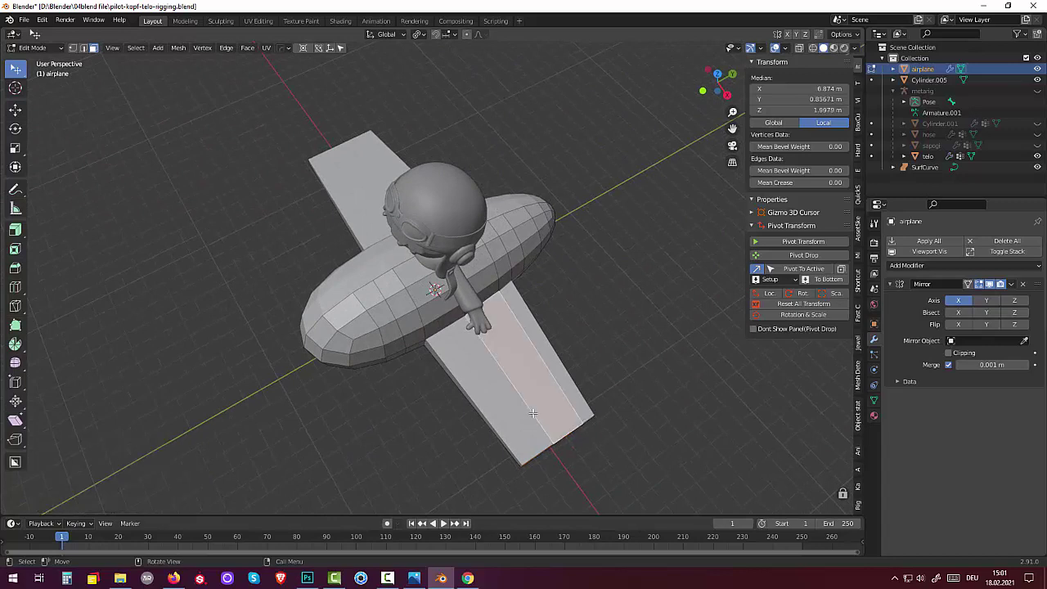
key("ctrl+r")
left_click(534, 415)
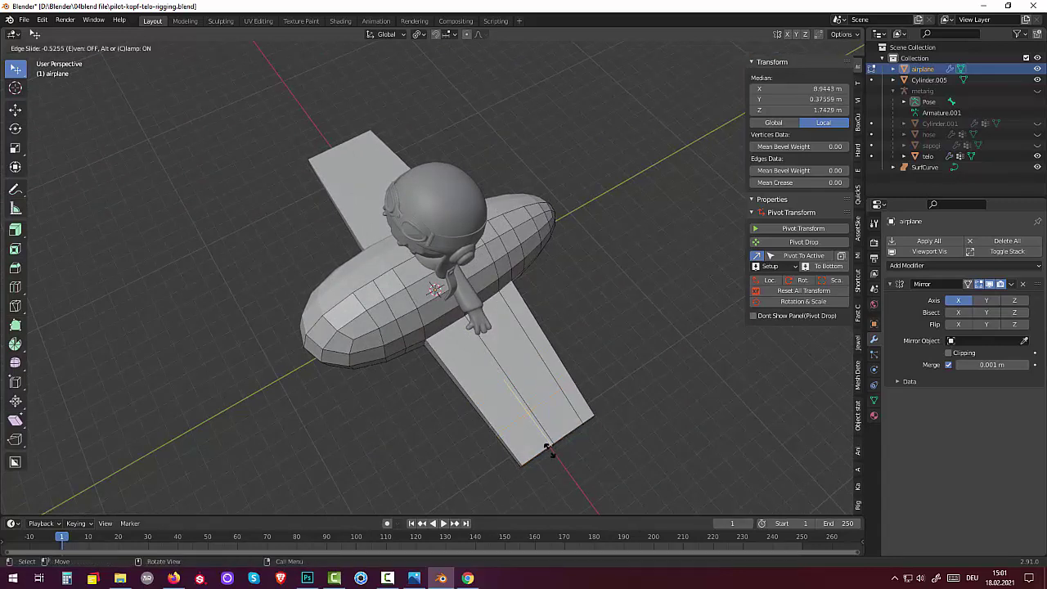
left_click(547, 443)
middle_click_drag(572, 437, 540, 300)
left_click(536, 278)
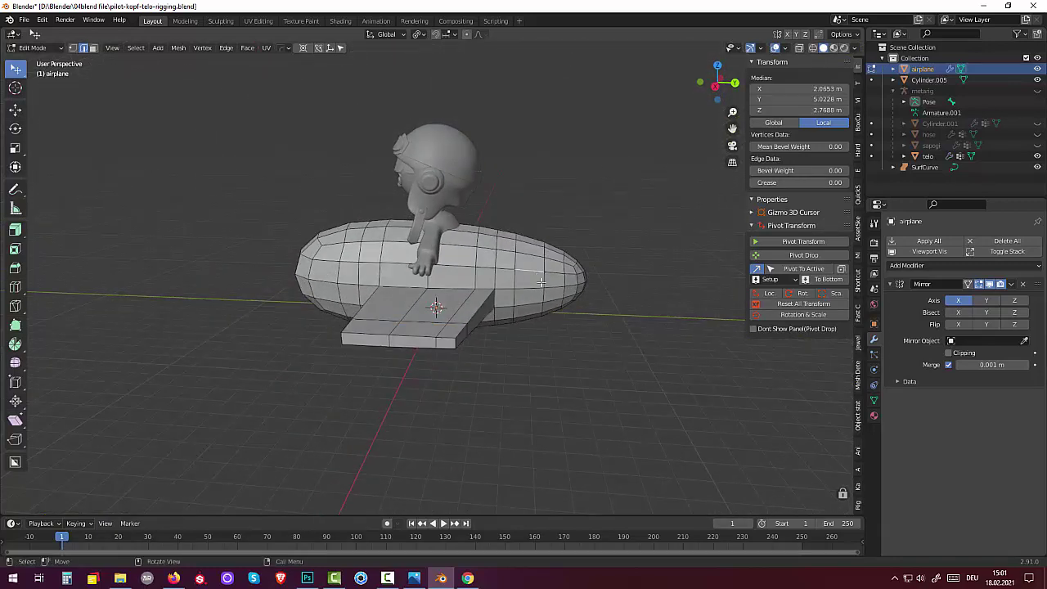
Extrude two rear fuselage faces into the tail and move them along Y
left_click(645, 352)
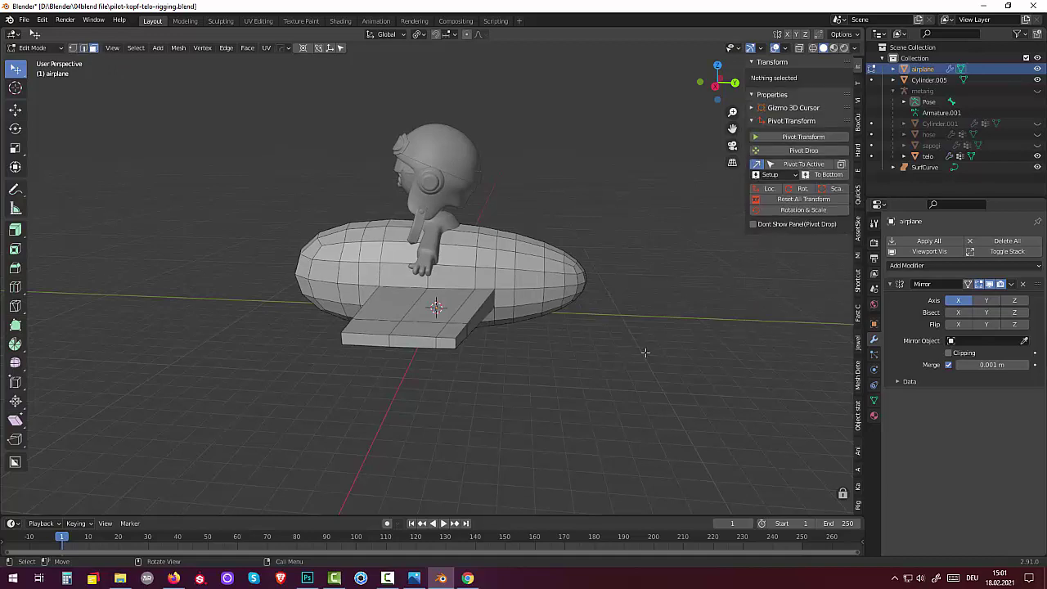
left_click(528, 280)
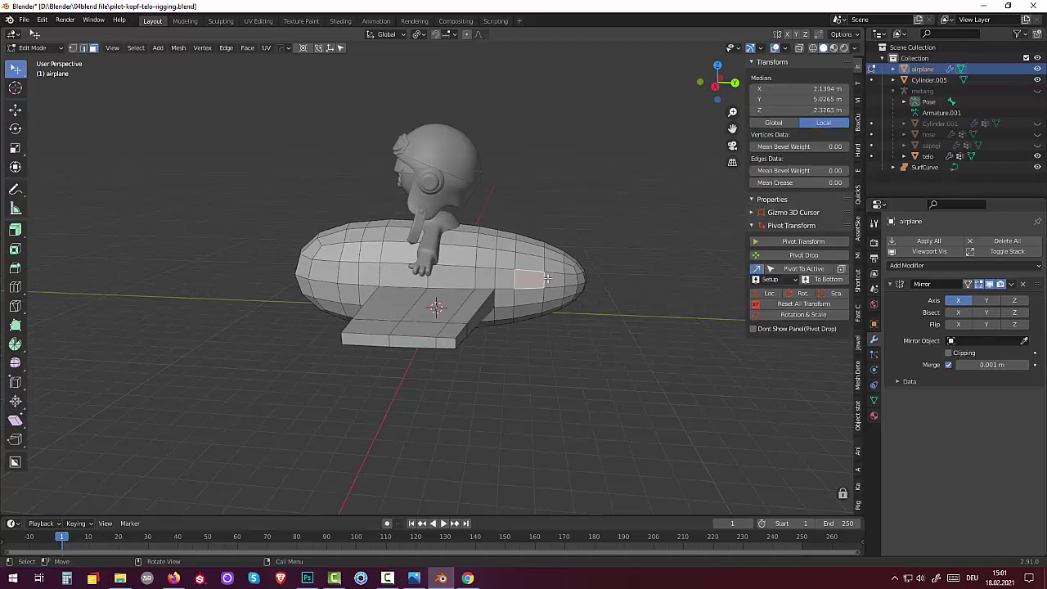
left_click(574, 280, "shift")
middle_click_drag(568, 310, 646, 355)
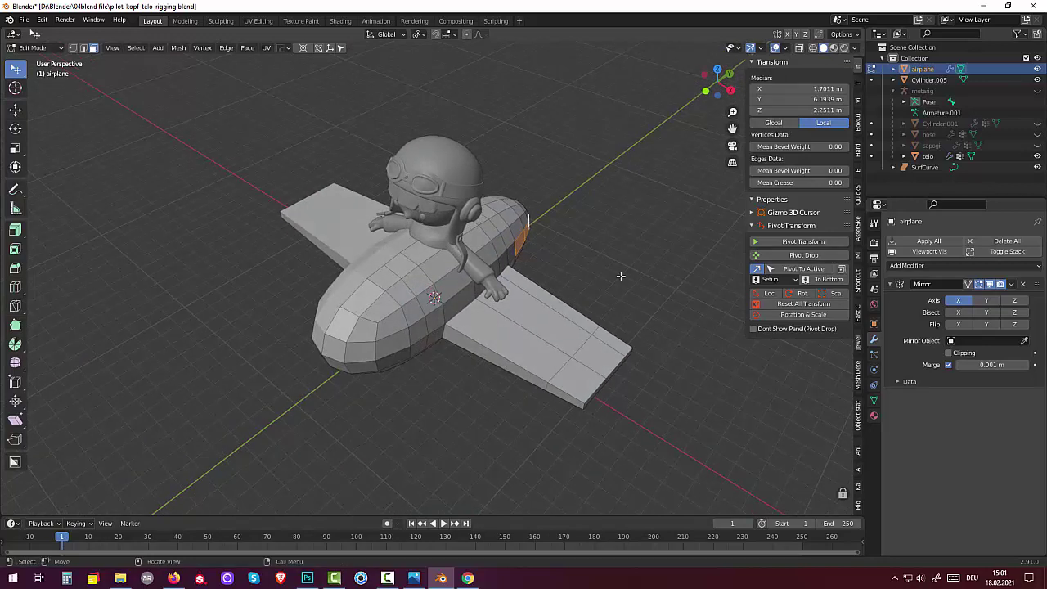
key("e")
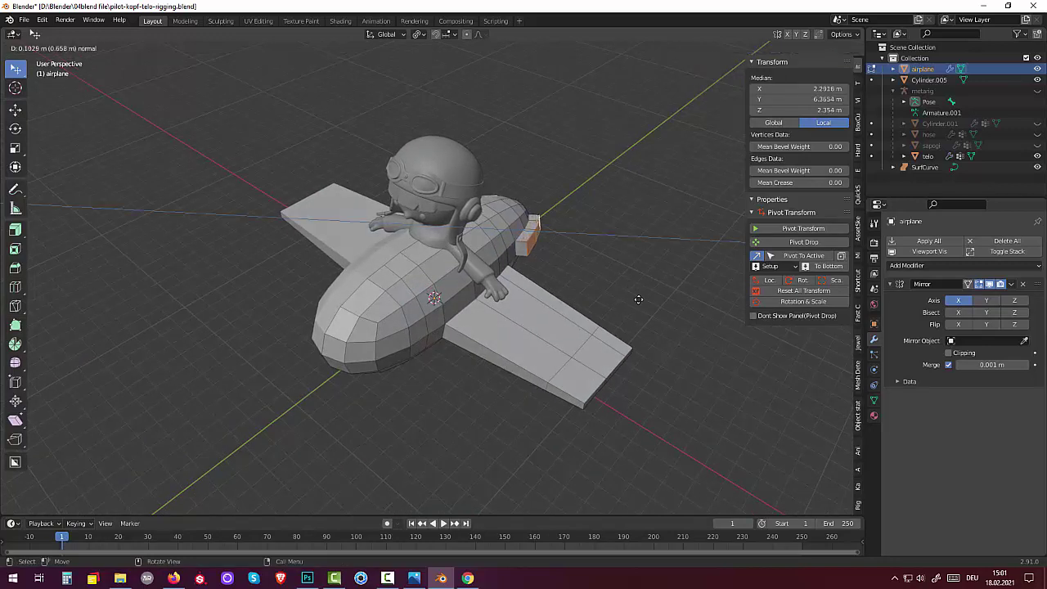
left_click(659, 314)
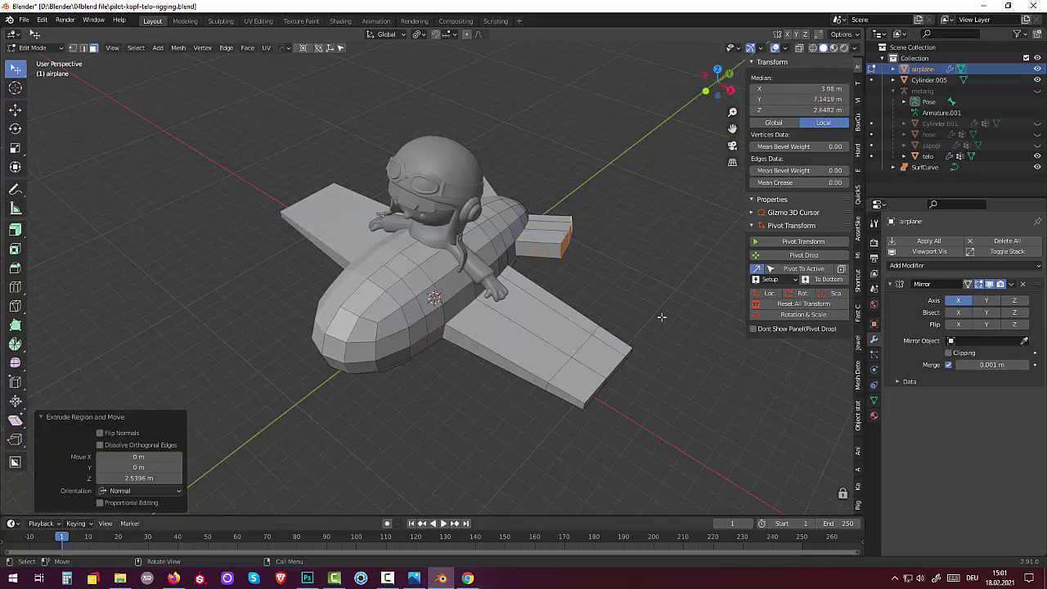
mouse_move(661, 313)
middle_mouse_down()
mouse_move(553, 347)
mouse_move(478, 354)
middle_mouse_up()
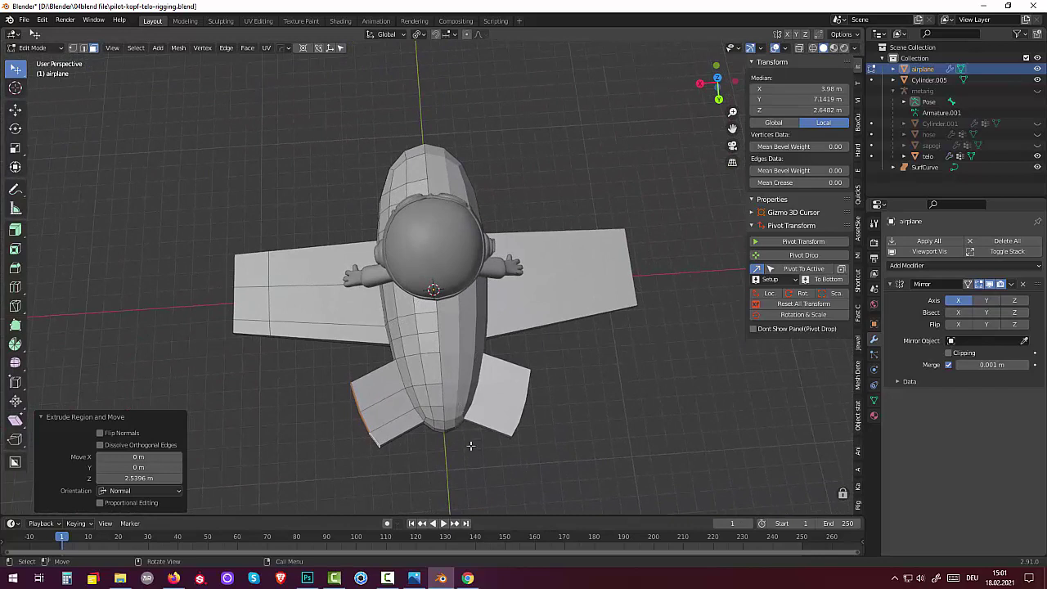
key("g")
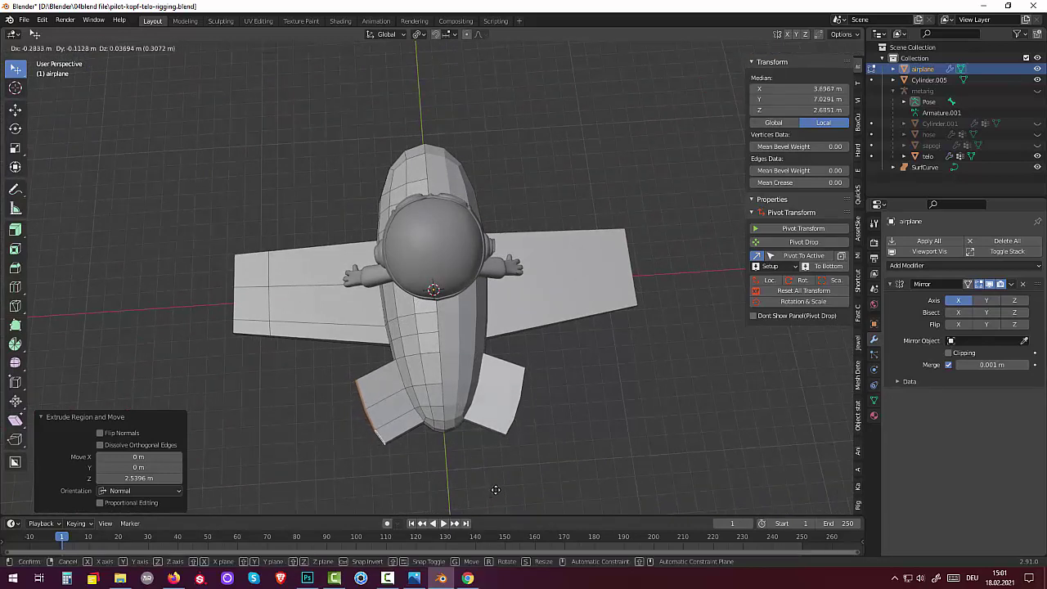
key("y")
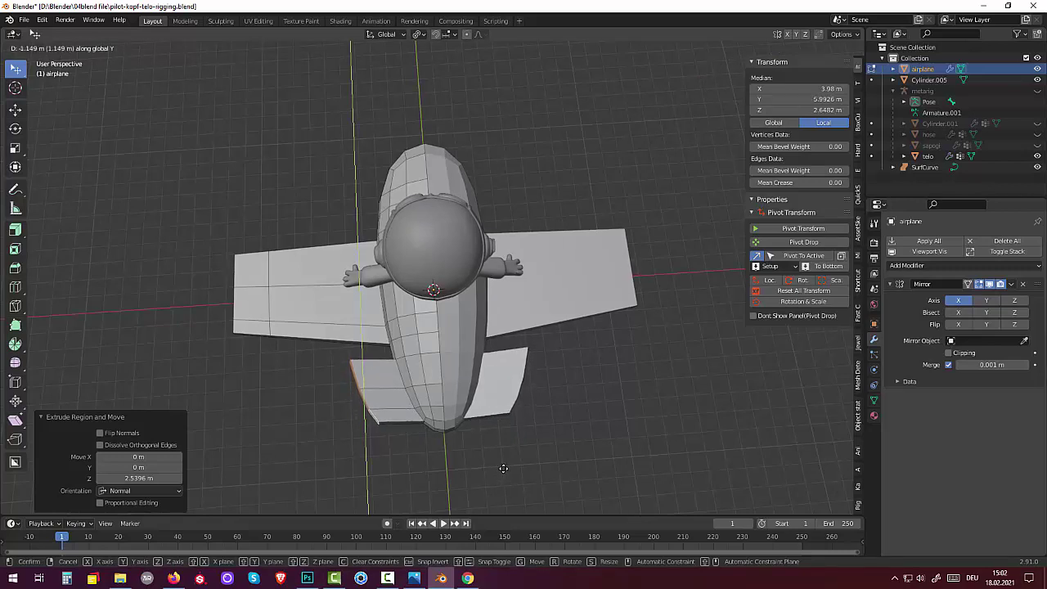
left_click(503, 468)
Select the tail's end faces and flatten them to 0 on X
middle_click_drag(504, 468, 627, 323)
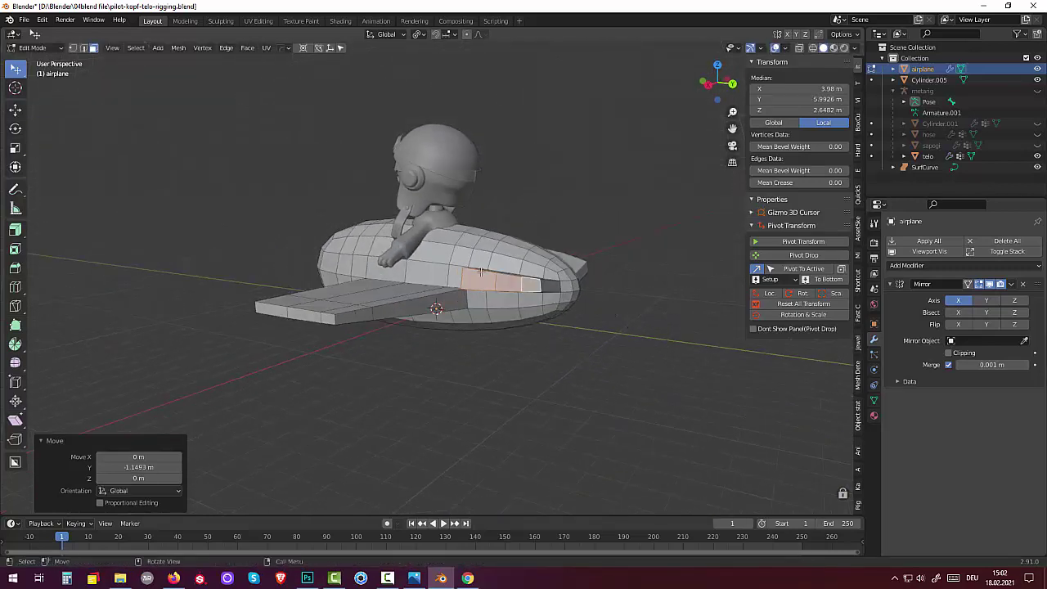
left_click(528, 290)
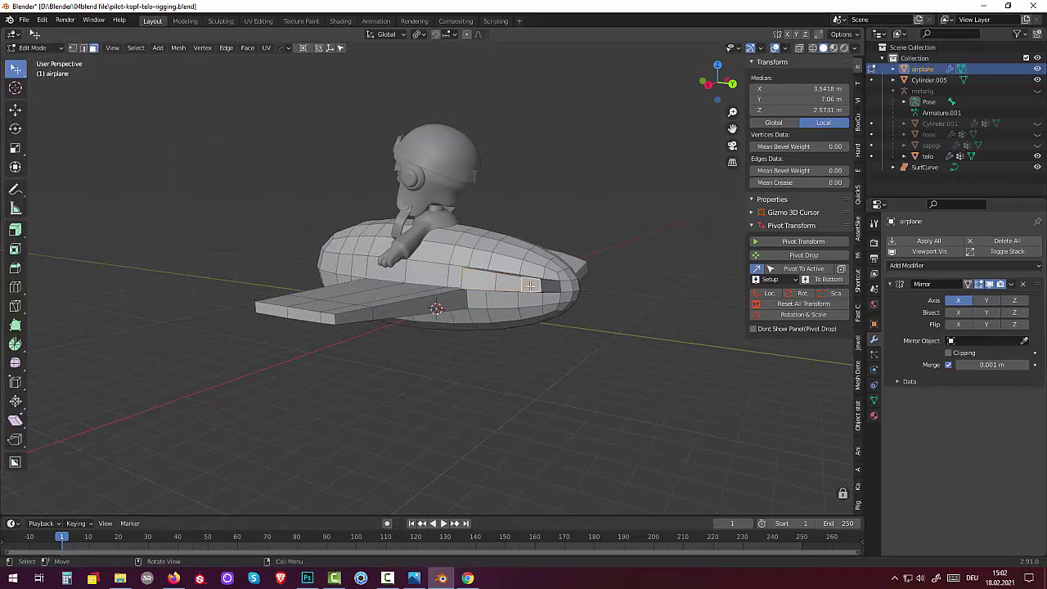
left_click(515, 282, "shift")
left_click(491, 282, "shift")
middle_click_drag(491, 299, 418, 397)
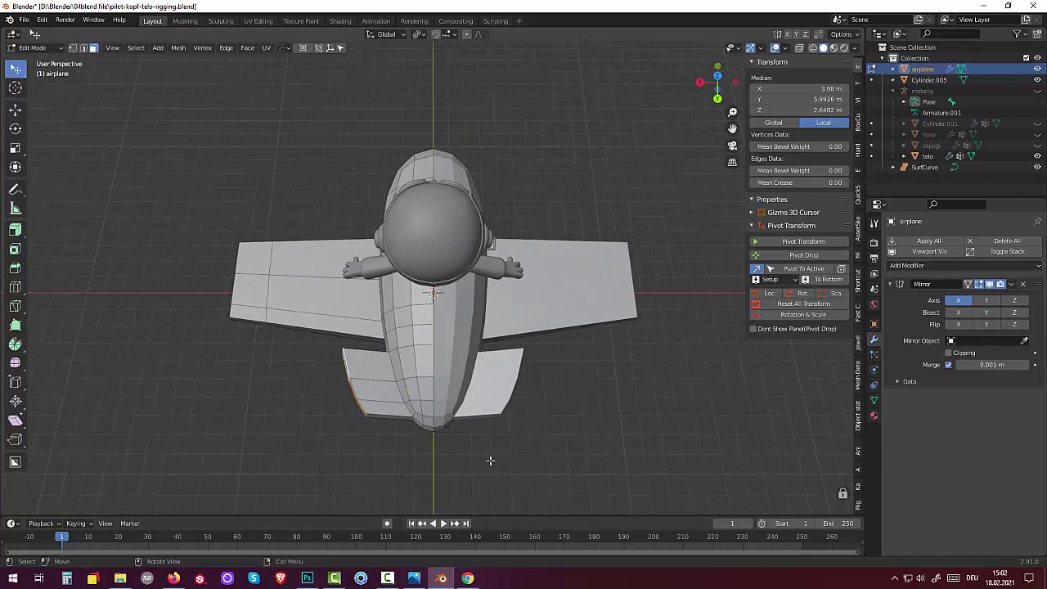
key("s")
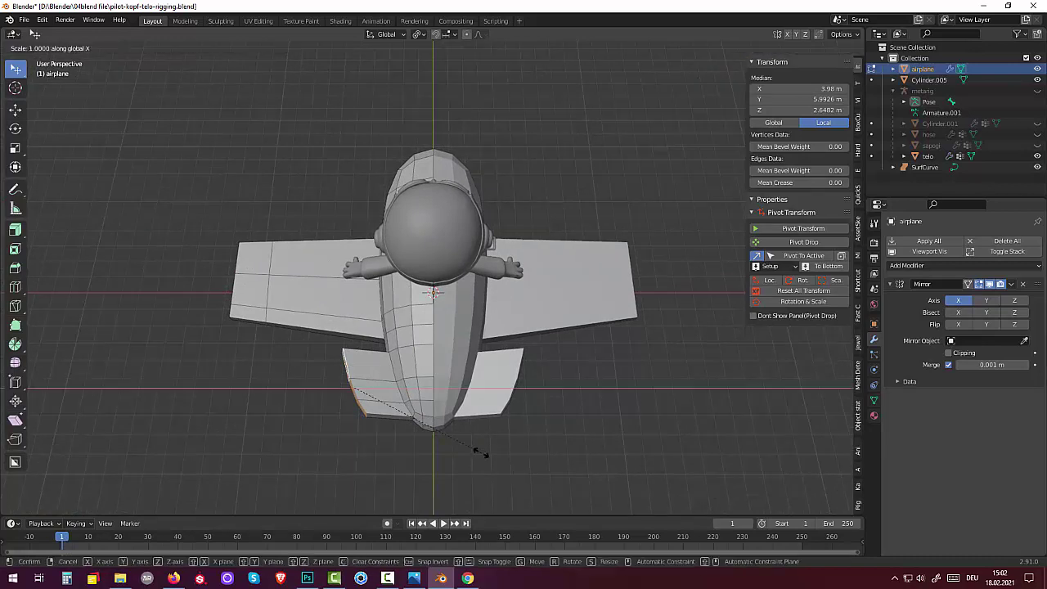
key("x")
key("0")
key("Return")
Select a tail edge and move it 0.55247 m along Y
middle_click_drag(528, 434, 646, 384)
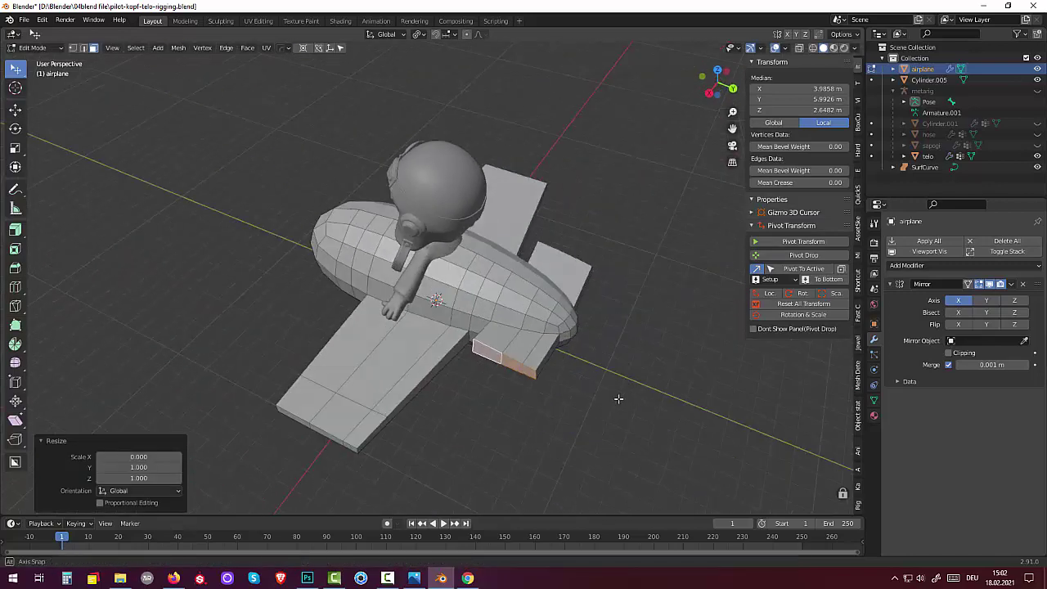
key("alt+a")
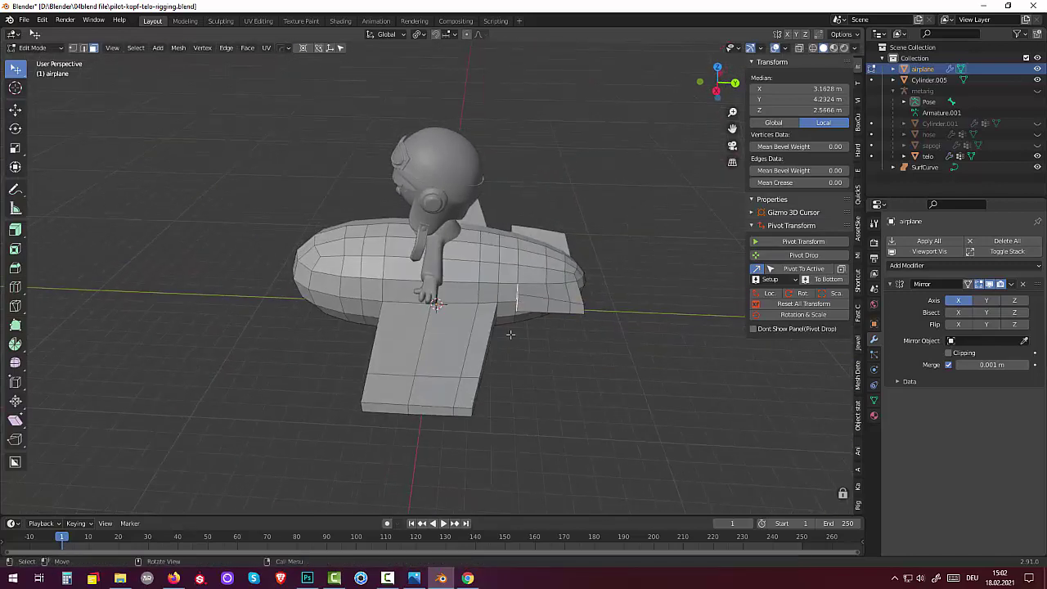
left_click(85, 48)
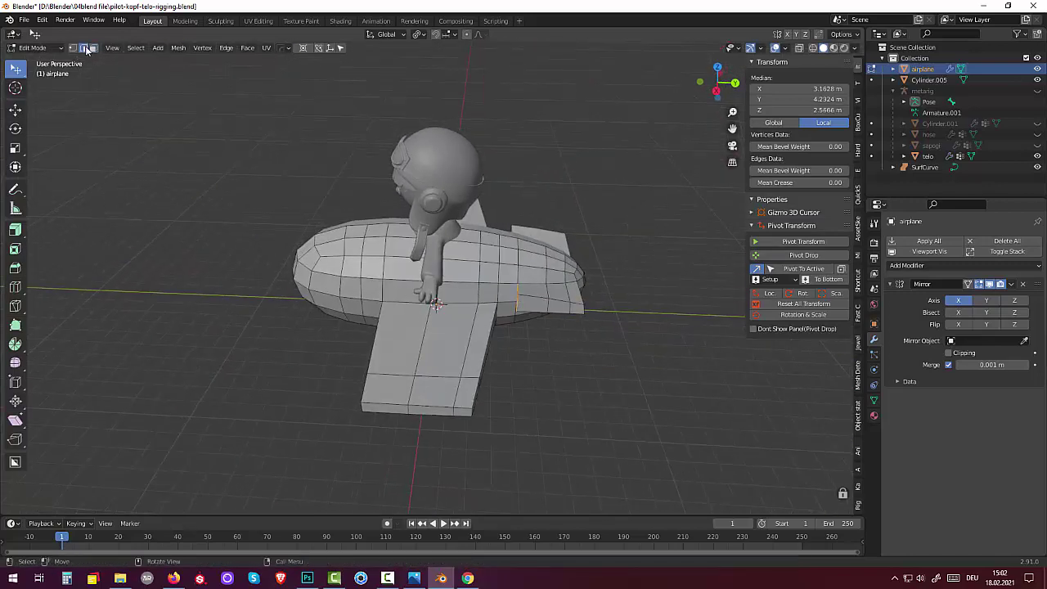
left_click(516, 305)
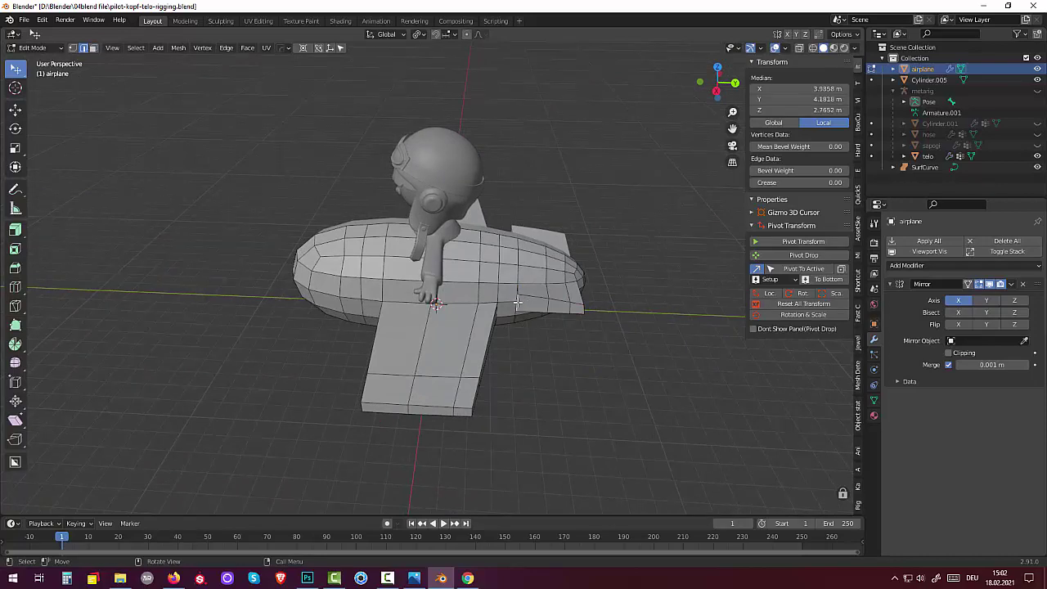
mouse_move(540, 314)
middle_mouse_down()
mouse_move(561, 374)
mouse_move(536, 393)
mouse_move(573, 358)
mouse_move(568, 340)
middle_mouse_up()
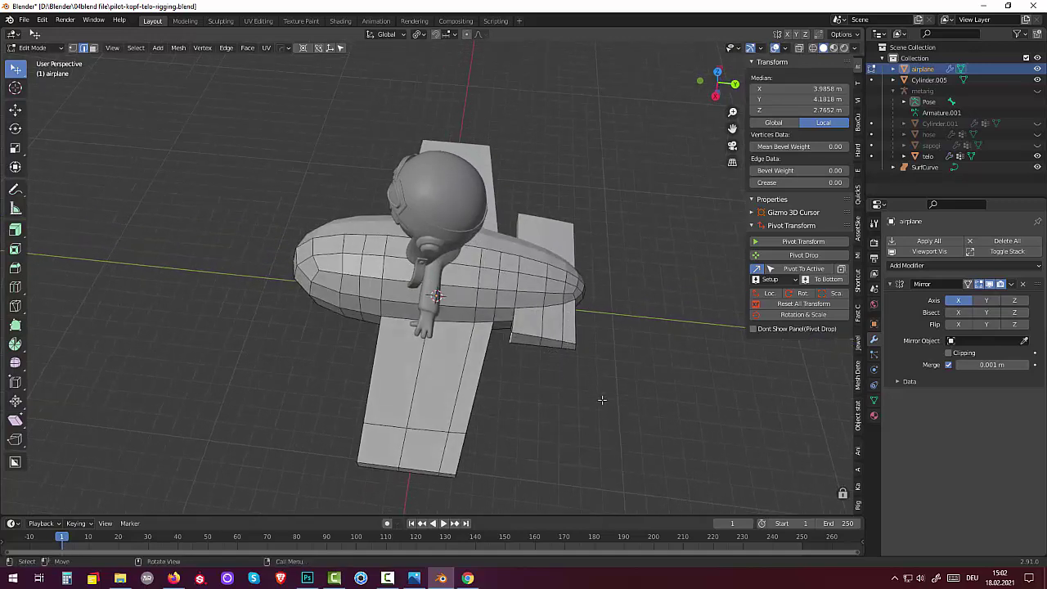
key("g")
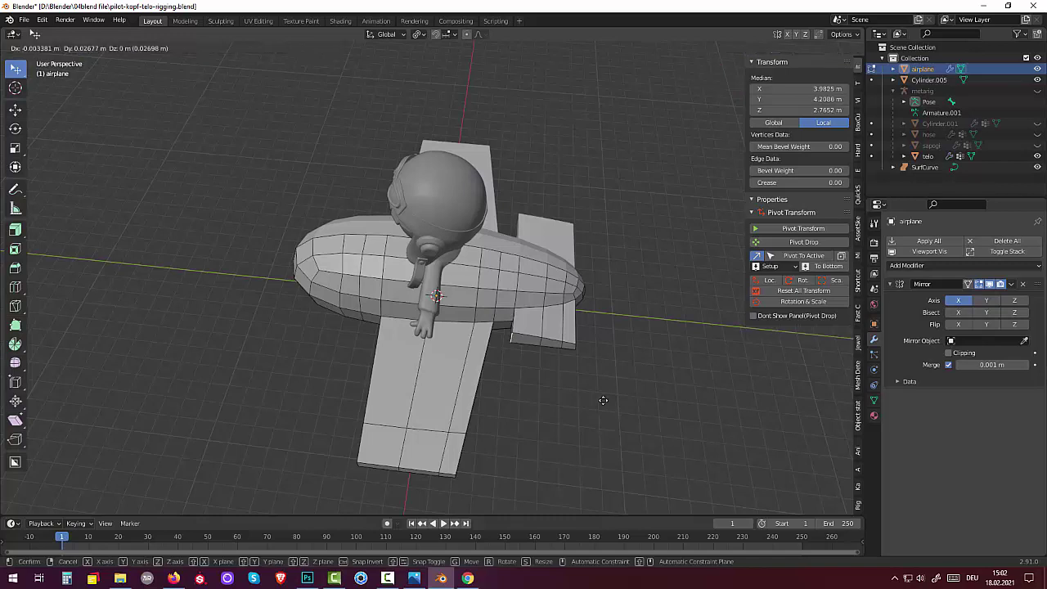
key("y")
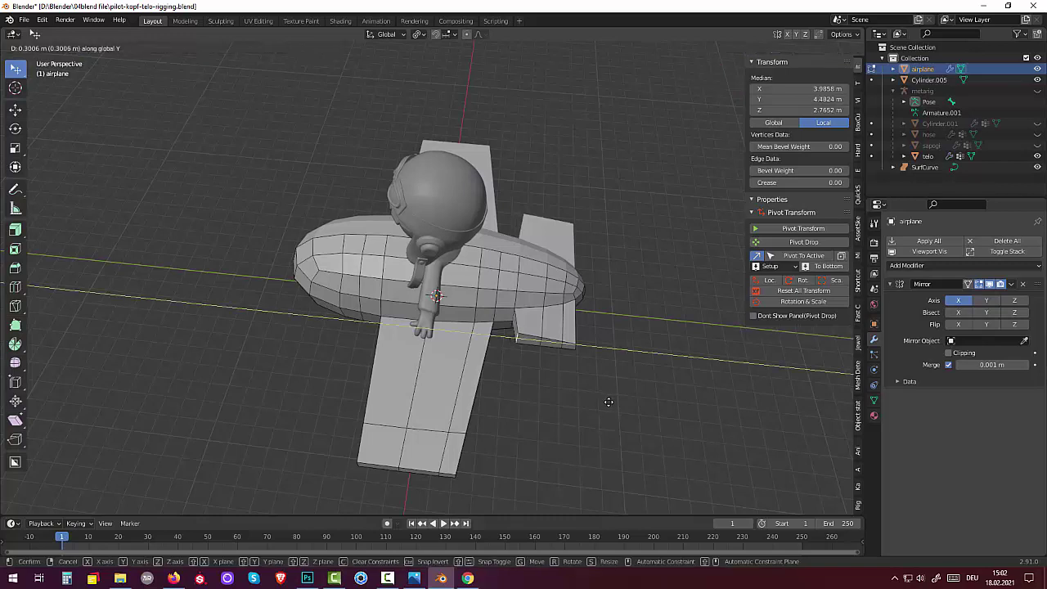
left_click(613, 404)
middle_click_drag(632, 301, 605, 278)
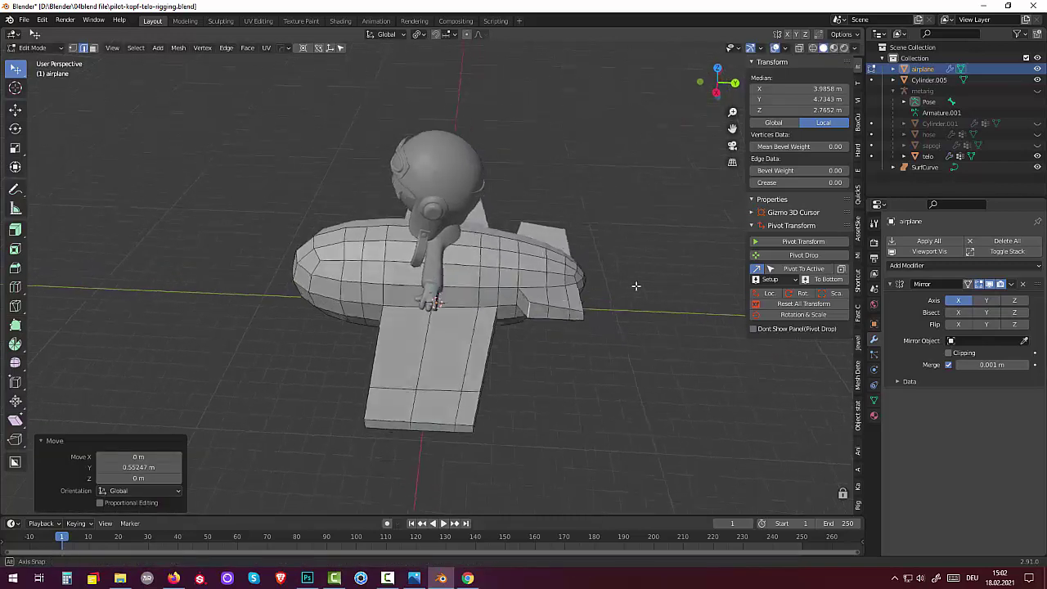
In vertex mode, lower one rear-top fuselage vertex along Z
left_click(531, 284)
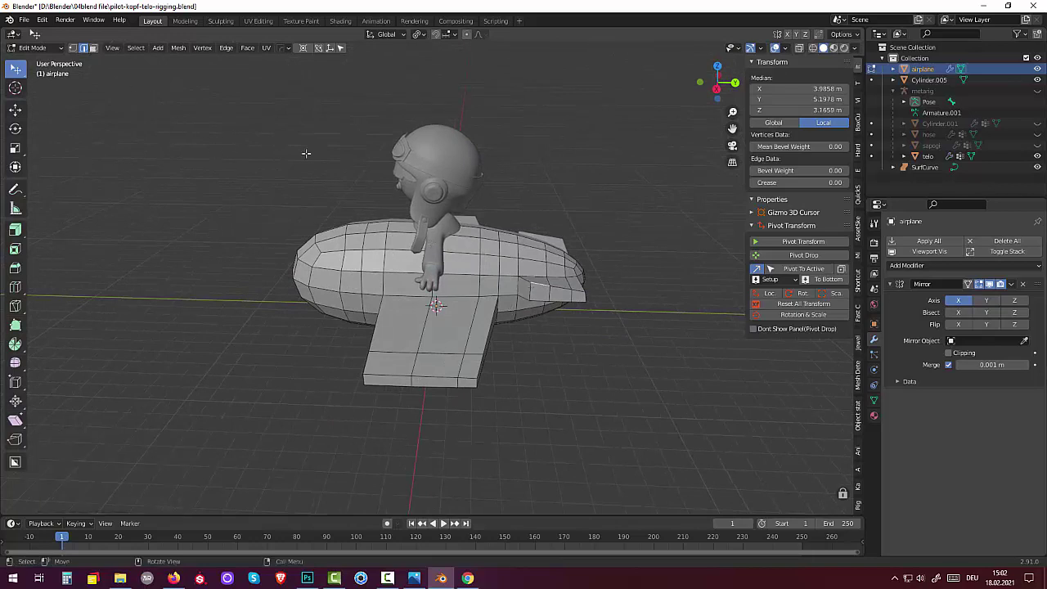
left_click(73, 48)
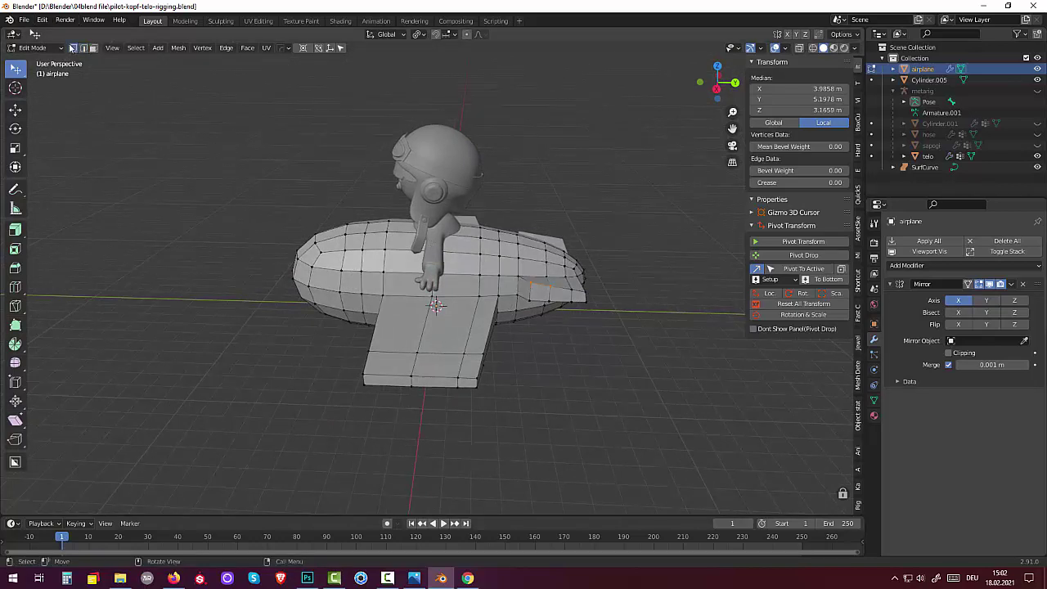
left_click(530, 282)
key("g")
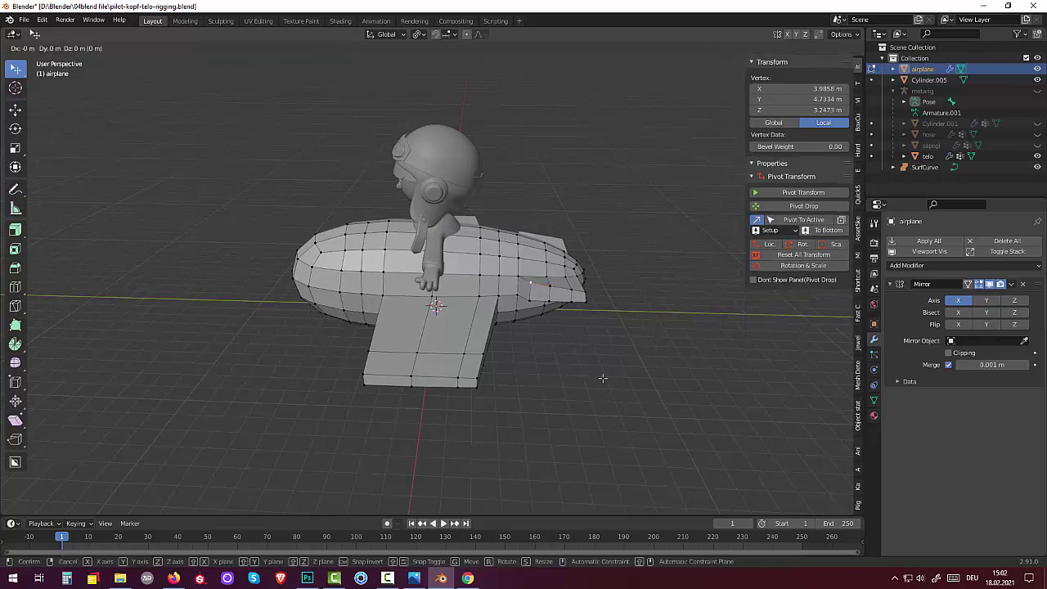
key("z")
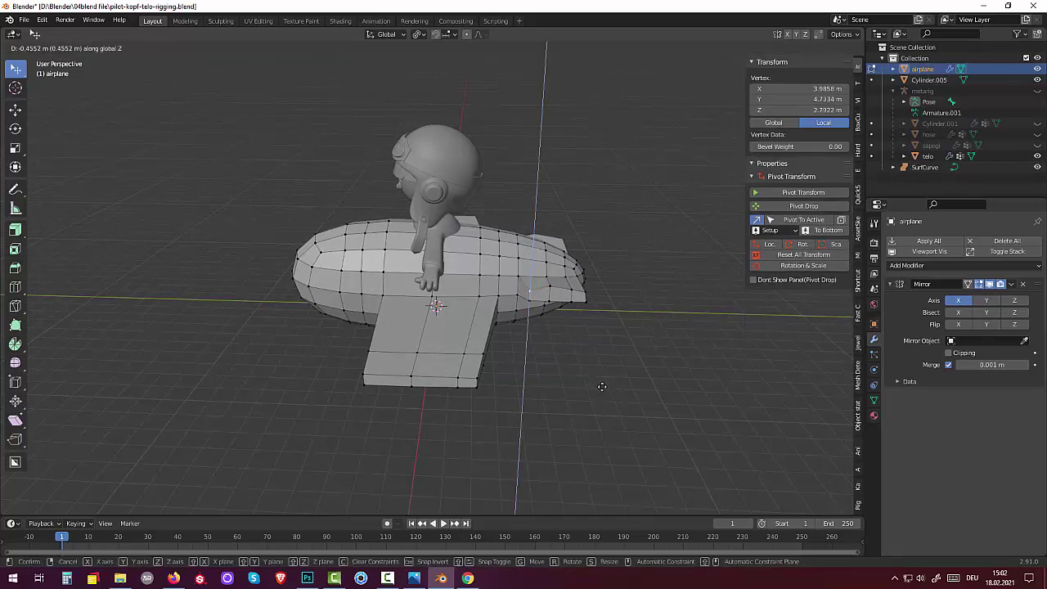
left_click(602, 387)
Lower two more rear fuselage vertices along Z, the last by 0.20755 m
left_click(553, 287)
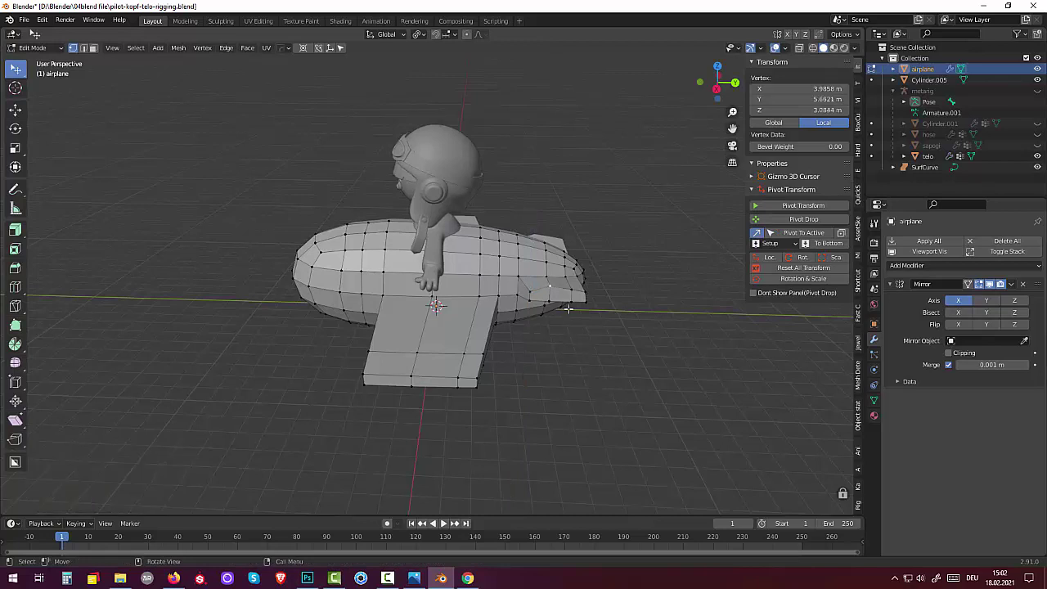
key("z")
left_click(688, 231)
key("g")
key("z")
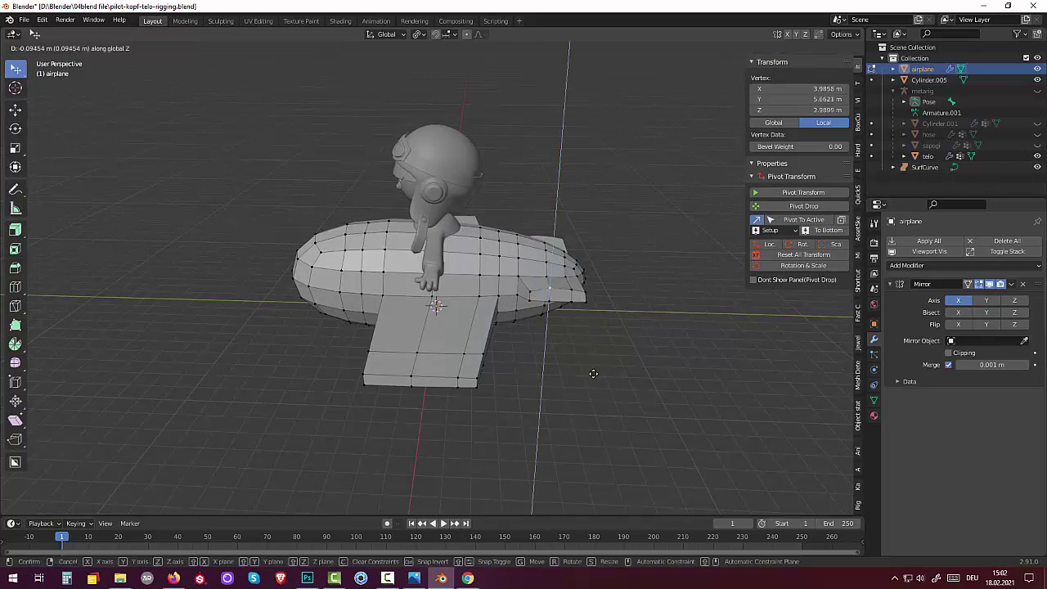
left_click(592, 375)
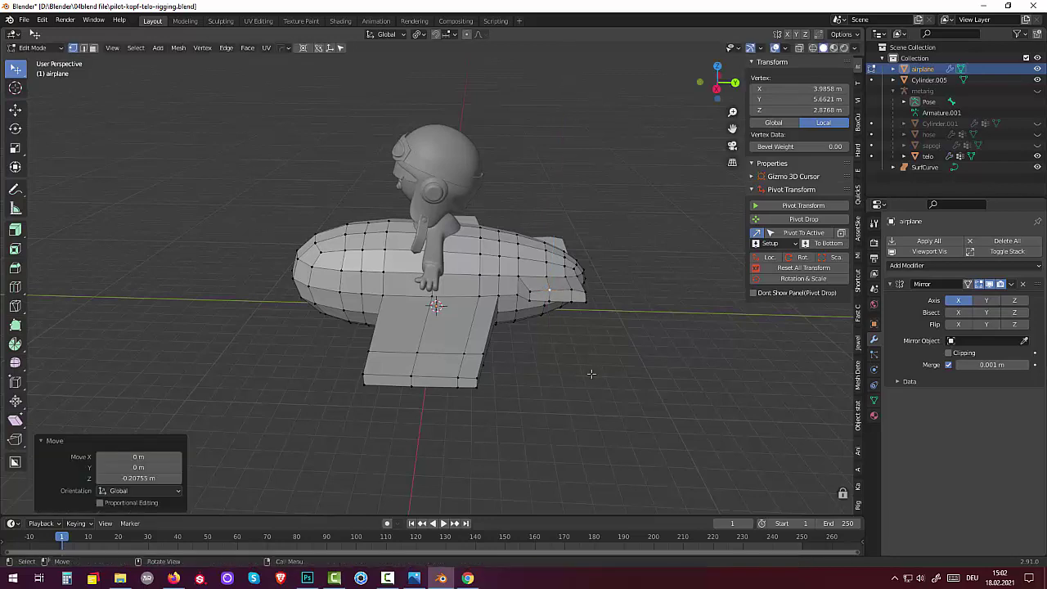
left_click(572, 288)
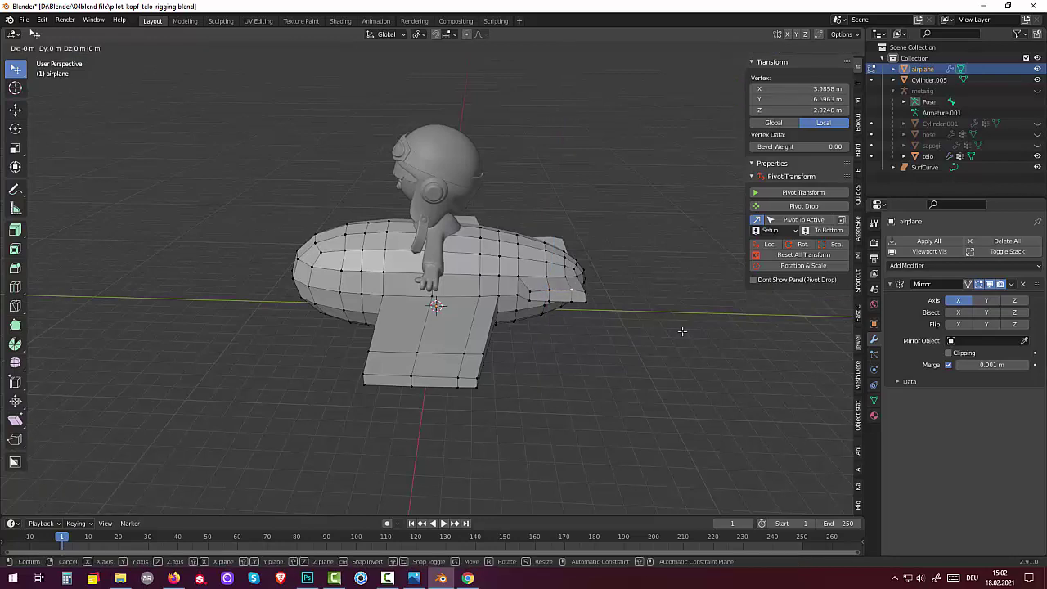
key("g")
key("z")
left_click(683, 334)
middle_click_drag(662, 358, 551, 397)
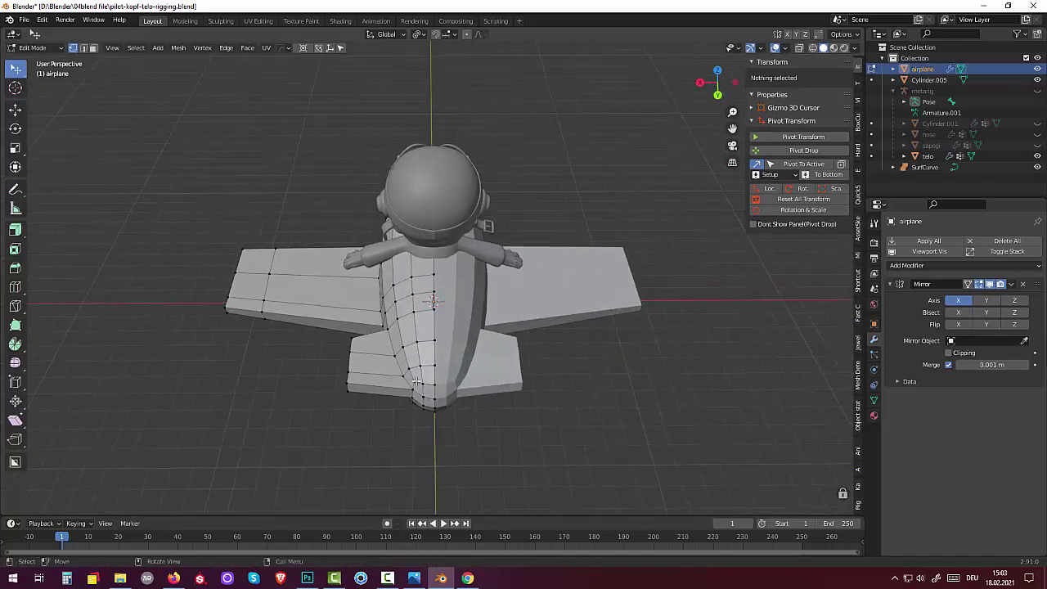
left_click(425, 383)
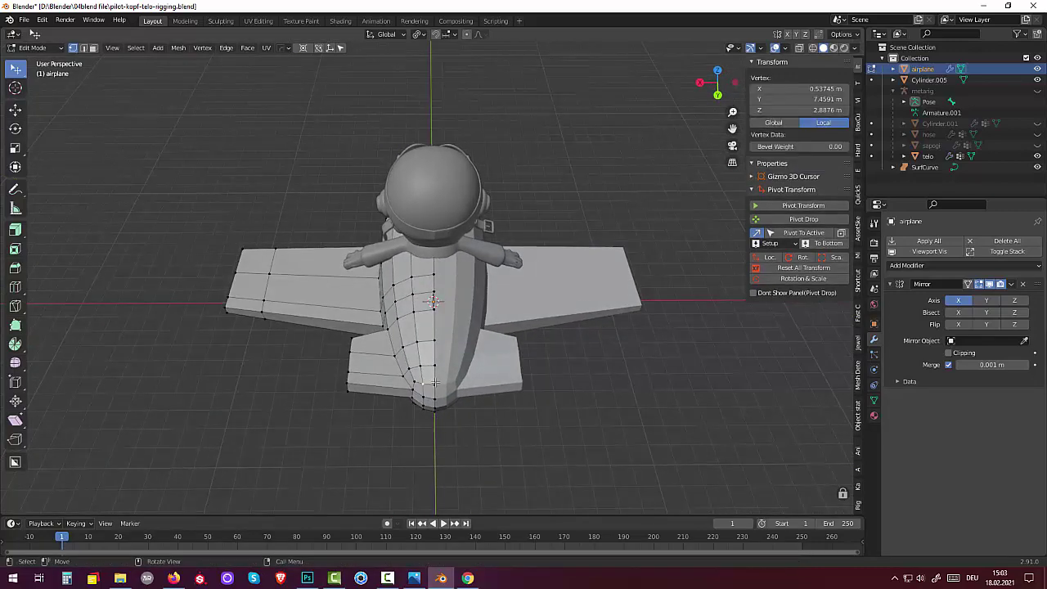
Cut one lengthwise edge loop into the fuselage, slid to factor 0.274
key("ctrl")
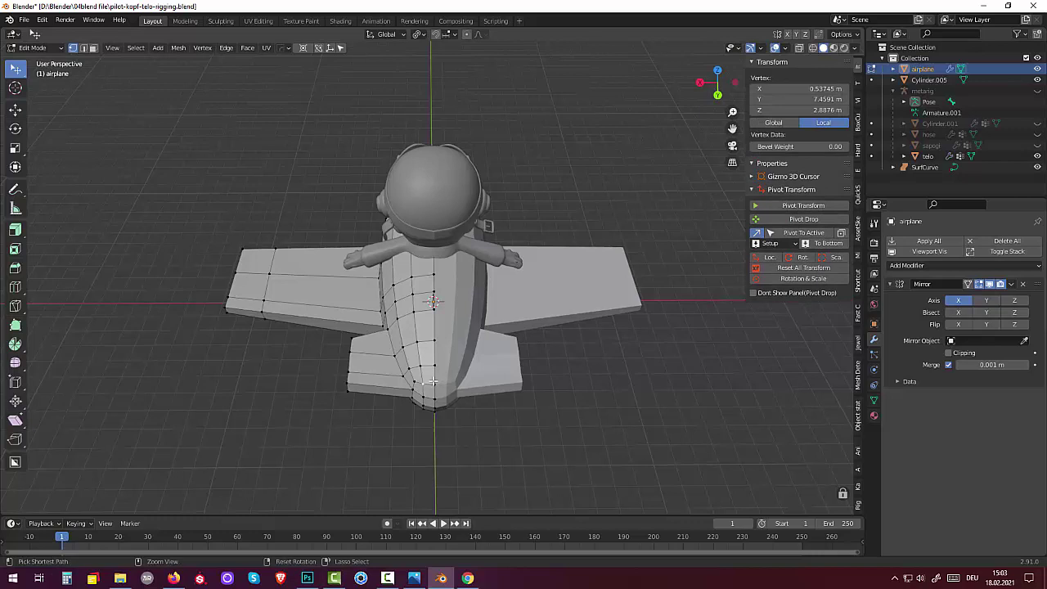
key("ctrl+r")
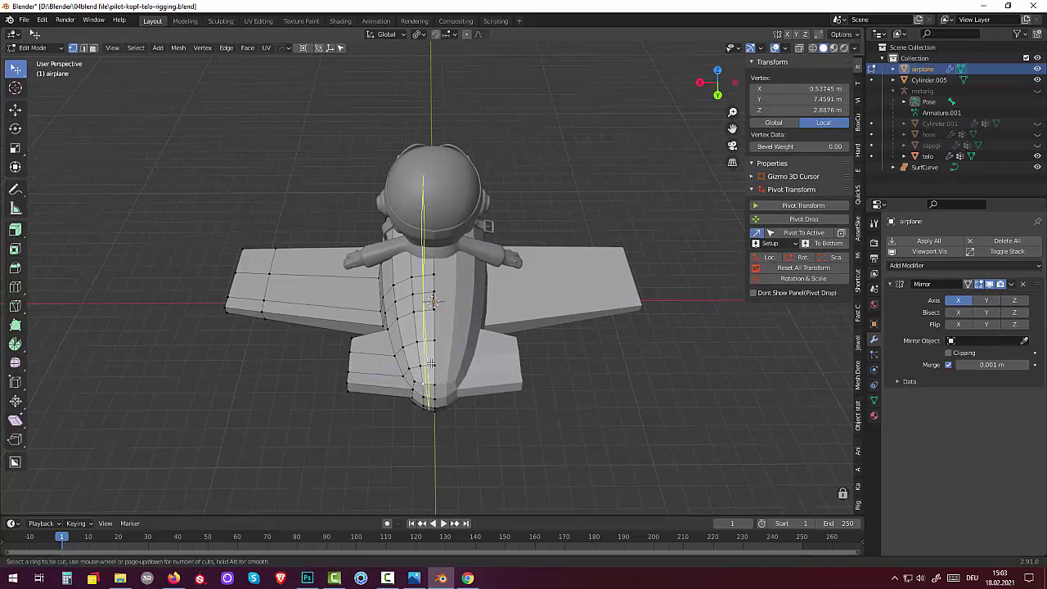
left_click(432, 361)
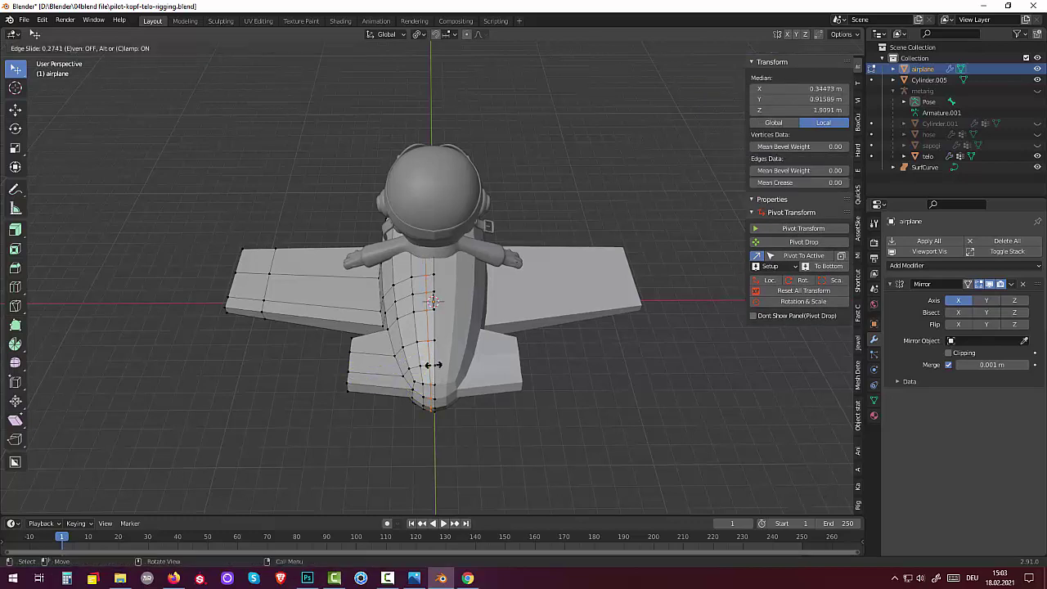
left_click(434, 364)
middle_click_drag(563, 371, 557, 347)
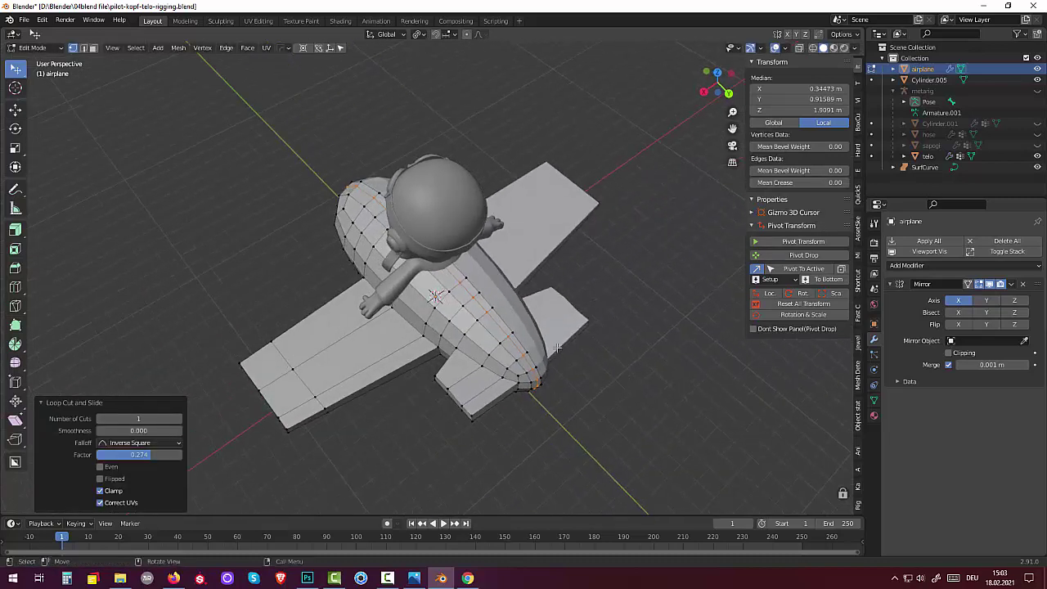
Select the two rear top fuselage faces and extrude them about 2.642 m upward into a tail fin
left_click(91, 48)
left_click(497, 317)
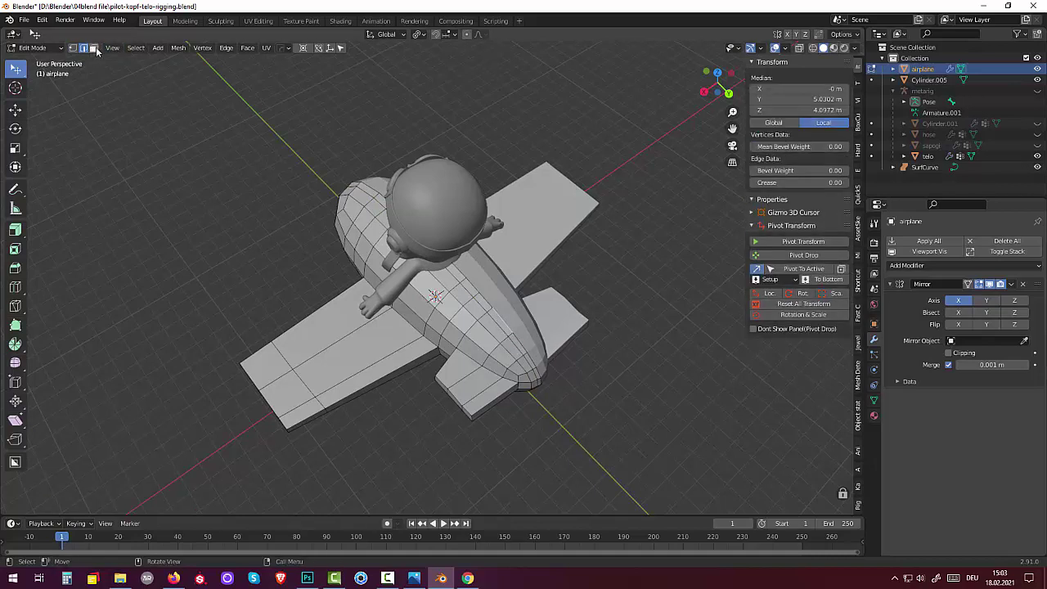
left_click(93, 47)
left_click(498, 327)
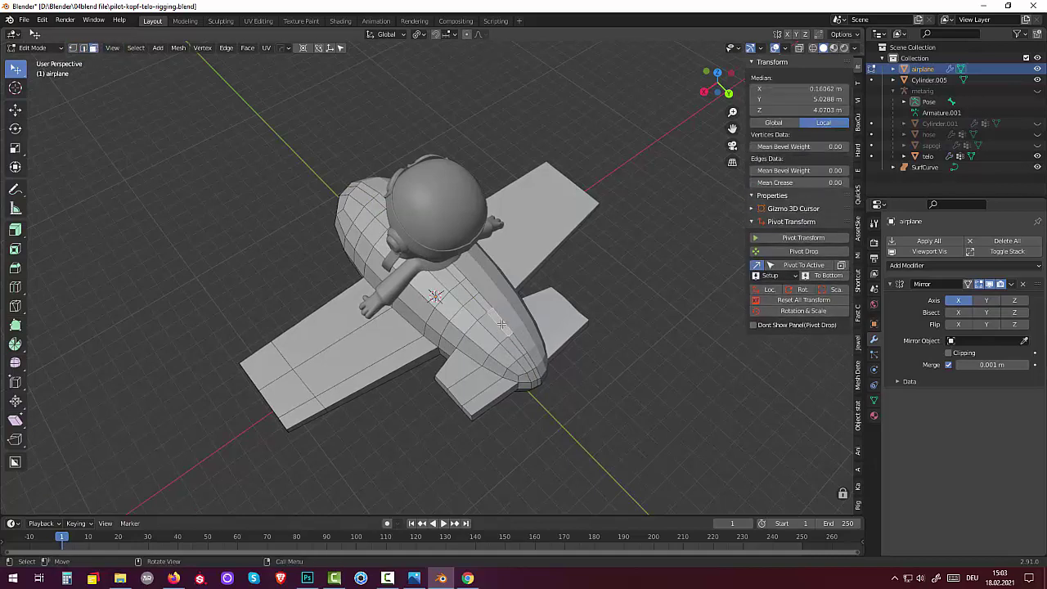
left_click(527, 360, "shift")
middle_click_drag(528, 361, 604, 266)
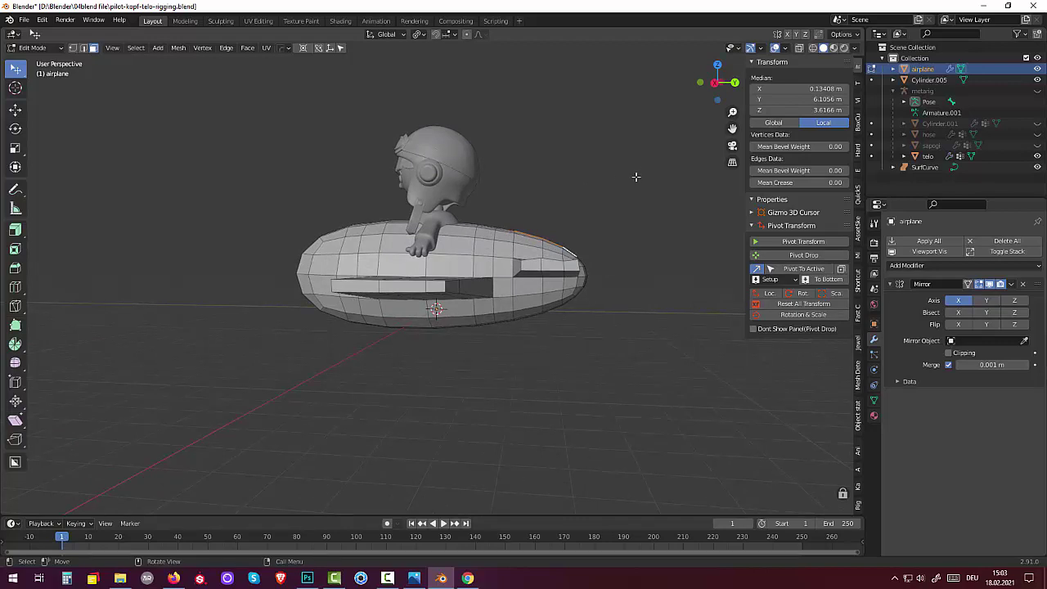
key("e")
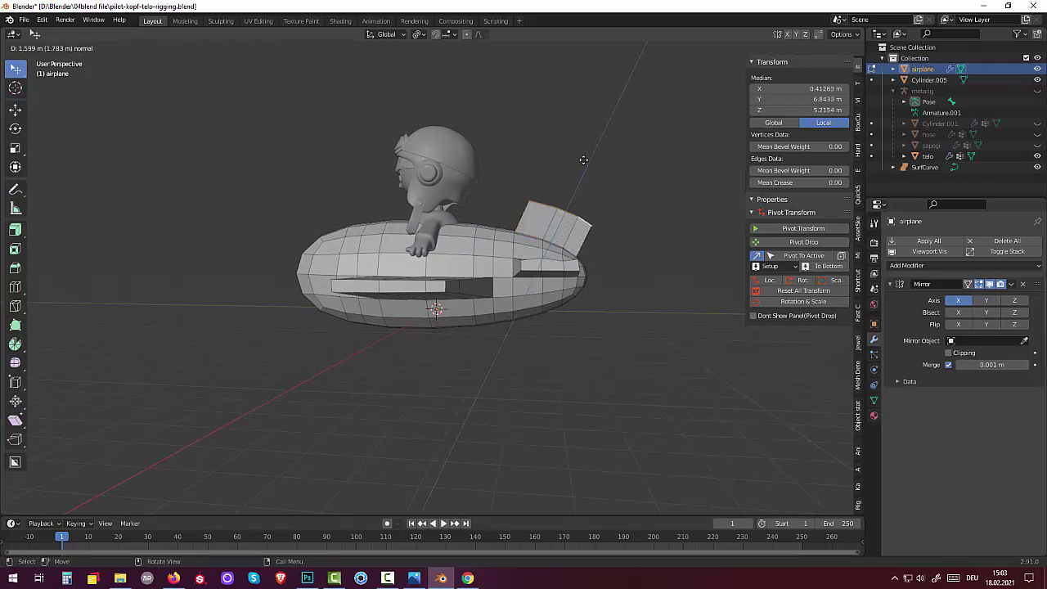
left_click(580, 146)
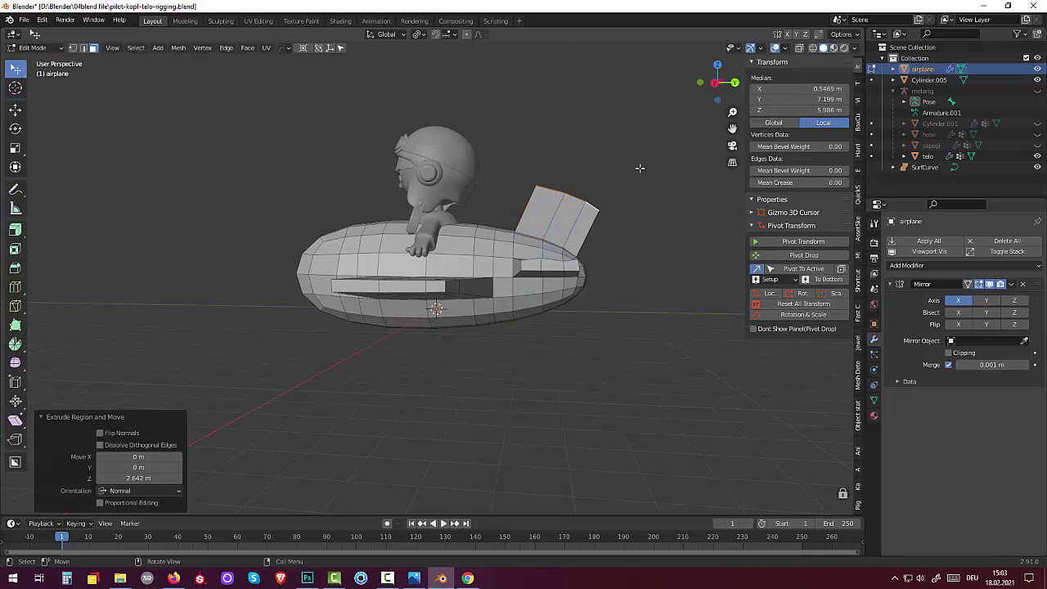
mouse_move(640, 167)
middle_mouse_down()
mouse_move(547, 205)
mouse_move(645, 170)
mouse_move(562, 221)
middle_mouse_up()
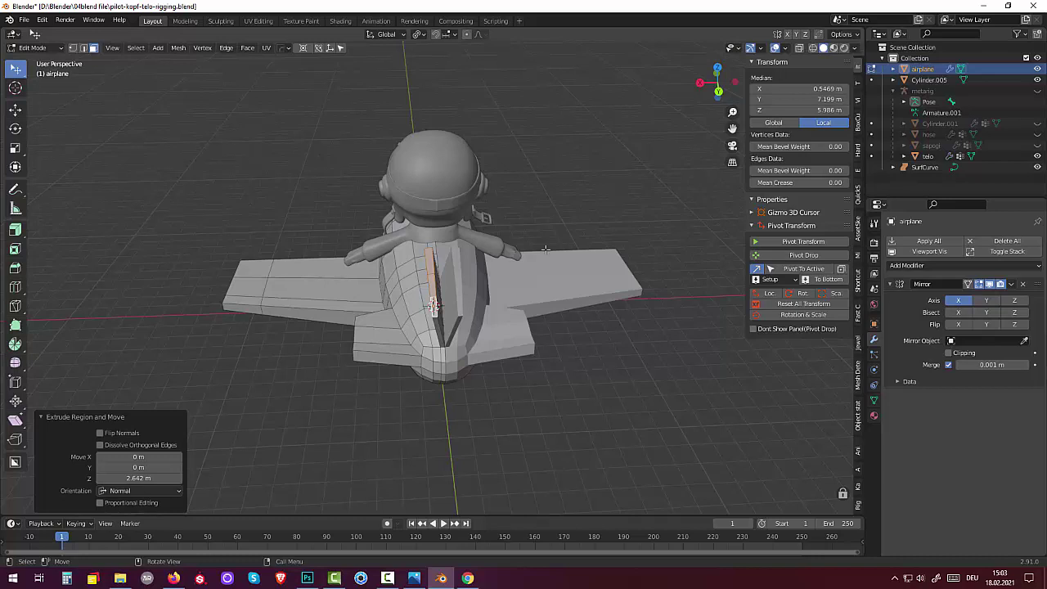
Reselect the rear centre-line edge strip and start moving it up, currently about 2.193 m on Z
key("alt+a")
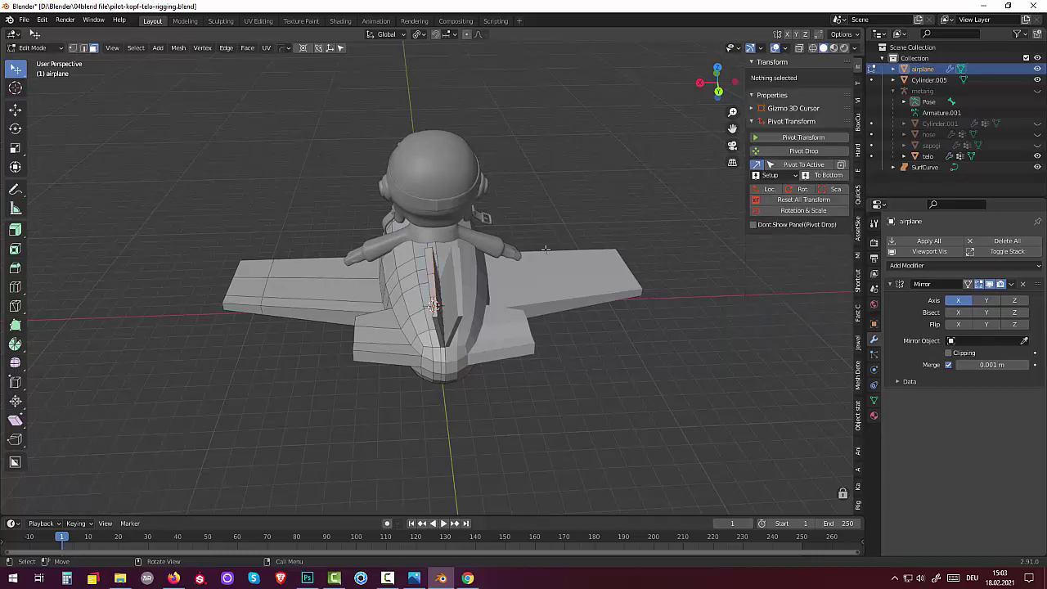
left_click(434, 306)
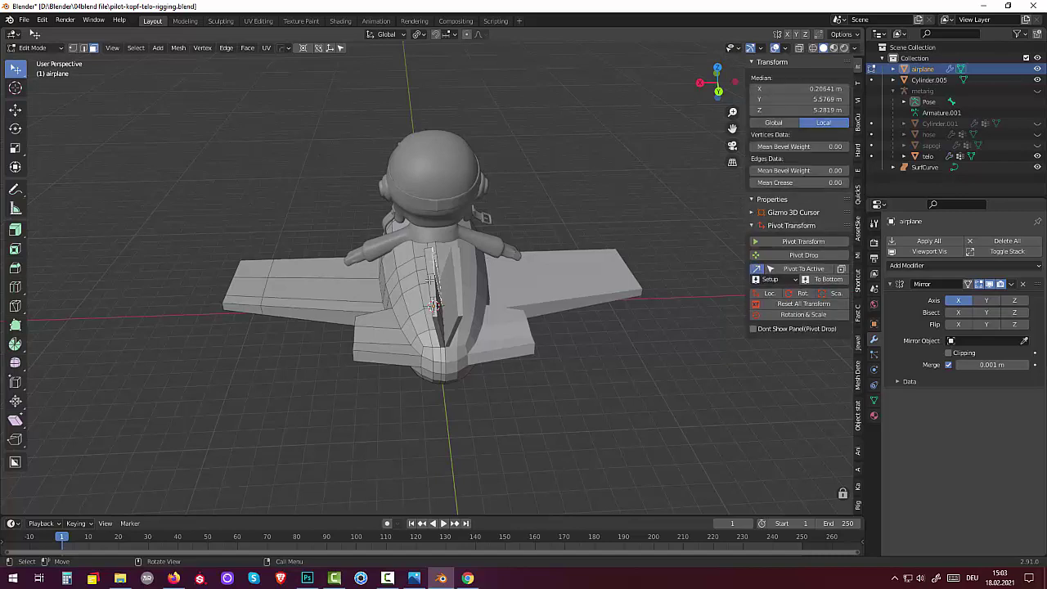
key("ctrl+z")
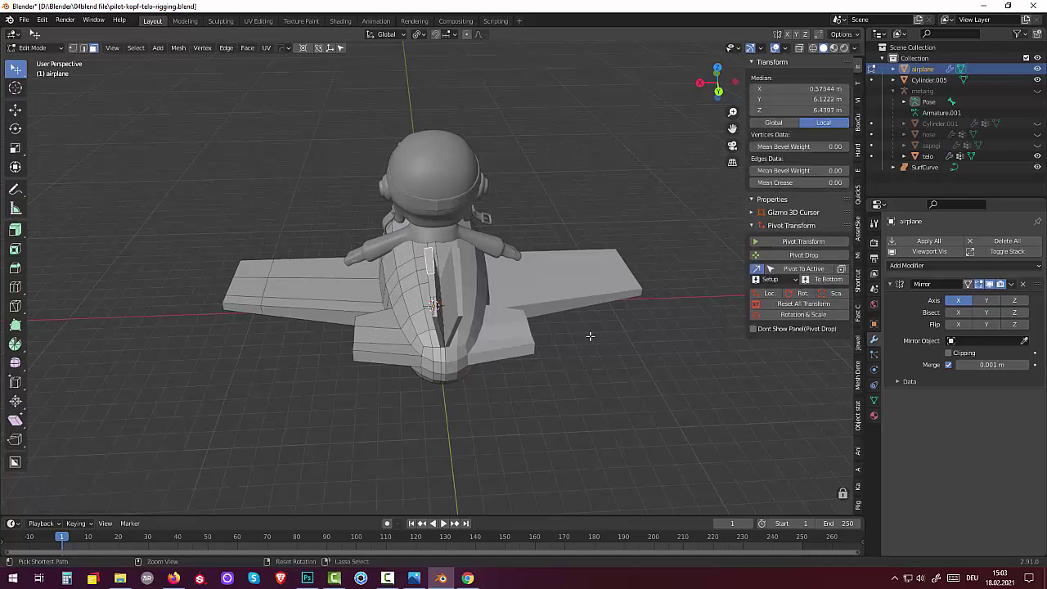
key("ctrl+z")
key("ctrl+z")
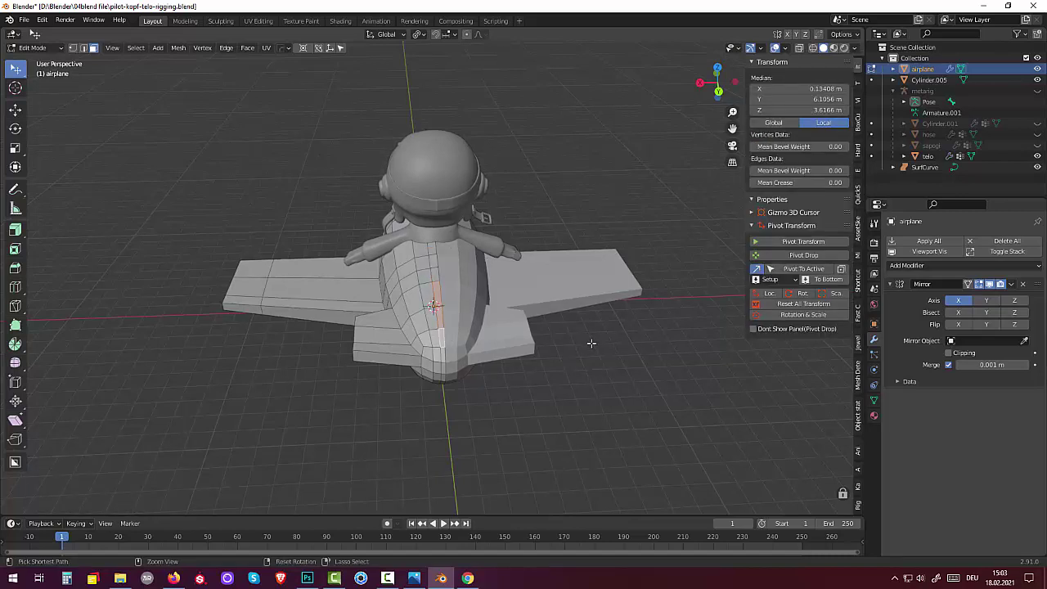
mouse_move(592, 343)
middle_mouse_down()
mouse_move(591, 278)
mouse_move(584, 295)
middle_mouse_up()
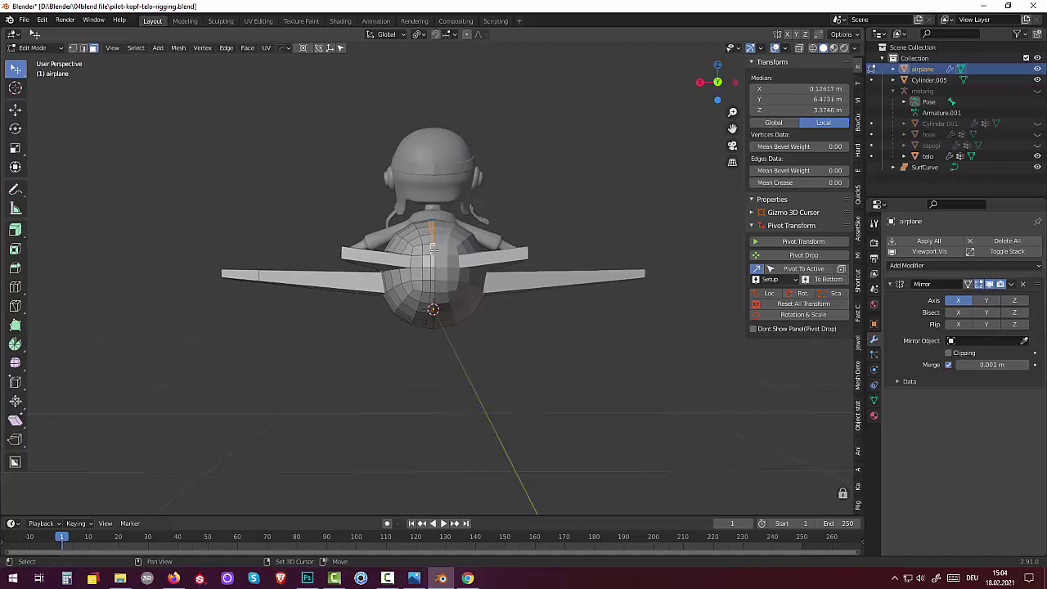
mouse_move(591, 270)
middle_mouse_down()
mouse_move(589, 255)
mouse_move(497, 260)
mouse_move(507, 249)
middle_mouse_up()
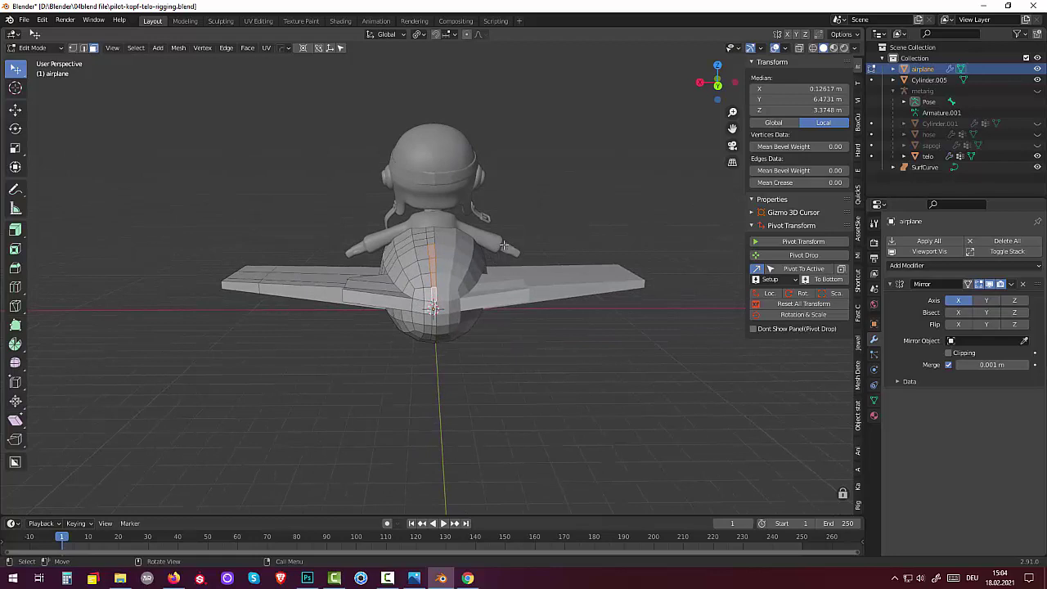
key("g")
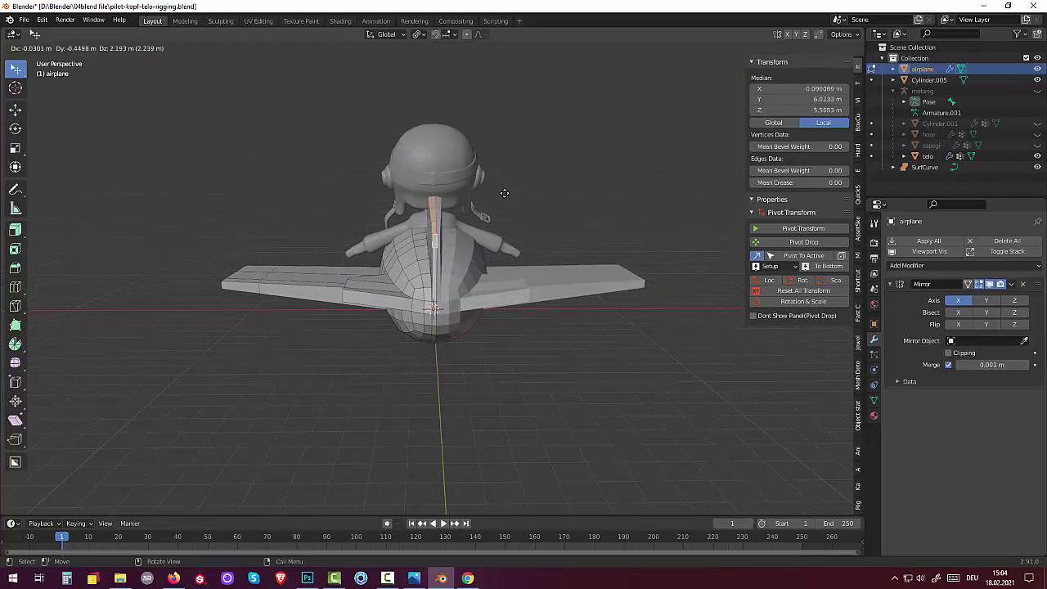
Cancel the raise, undo back, and reselect four rear centre-line edges
right_click(504, 192)
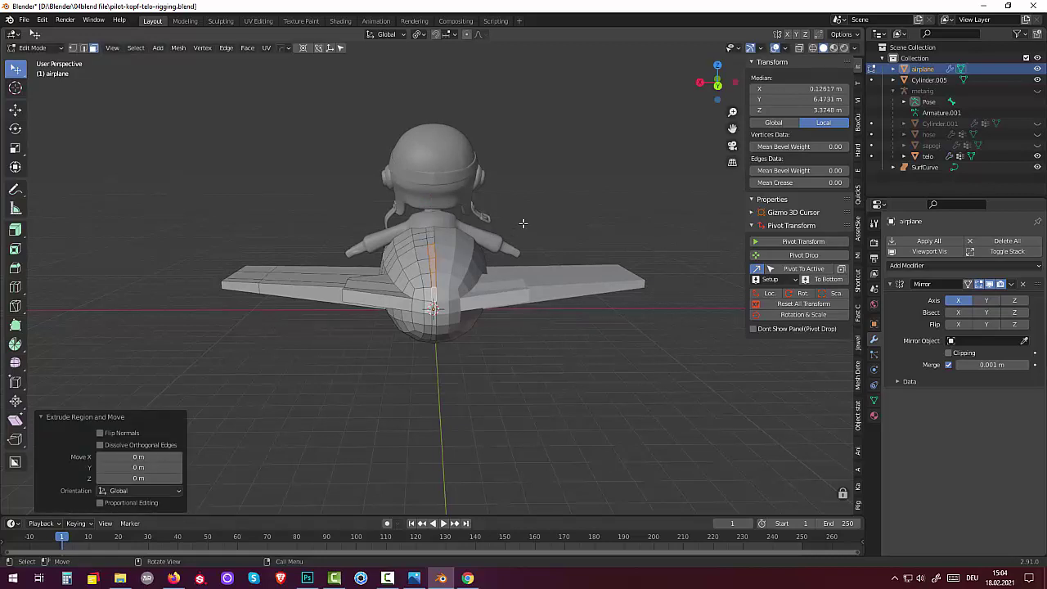
key("g")
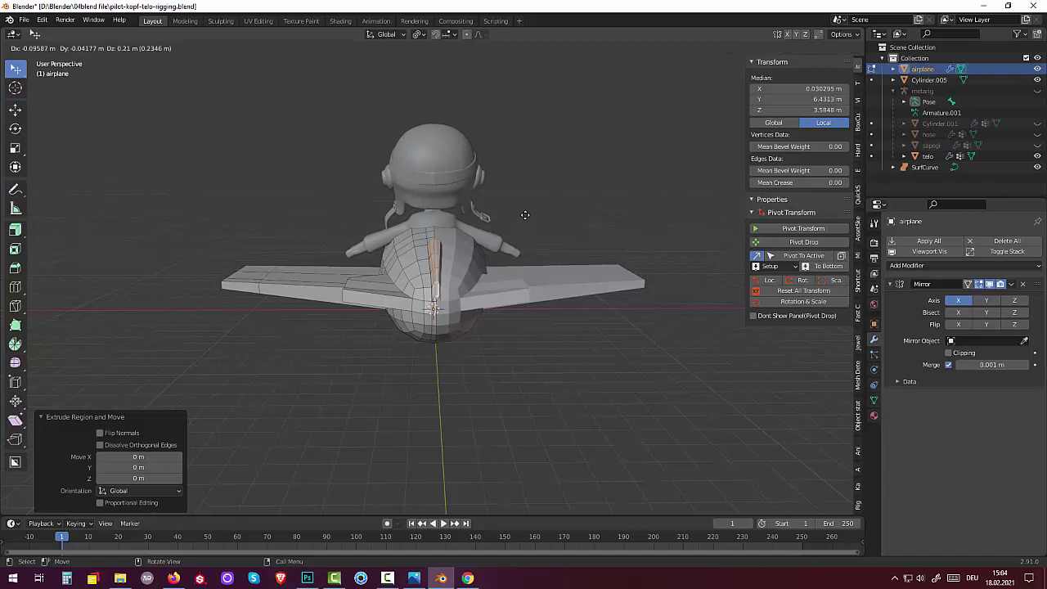
right_click(526, 177)
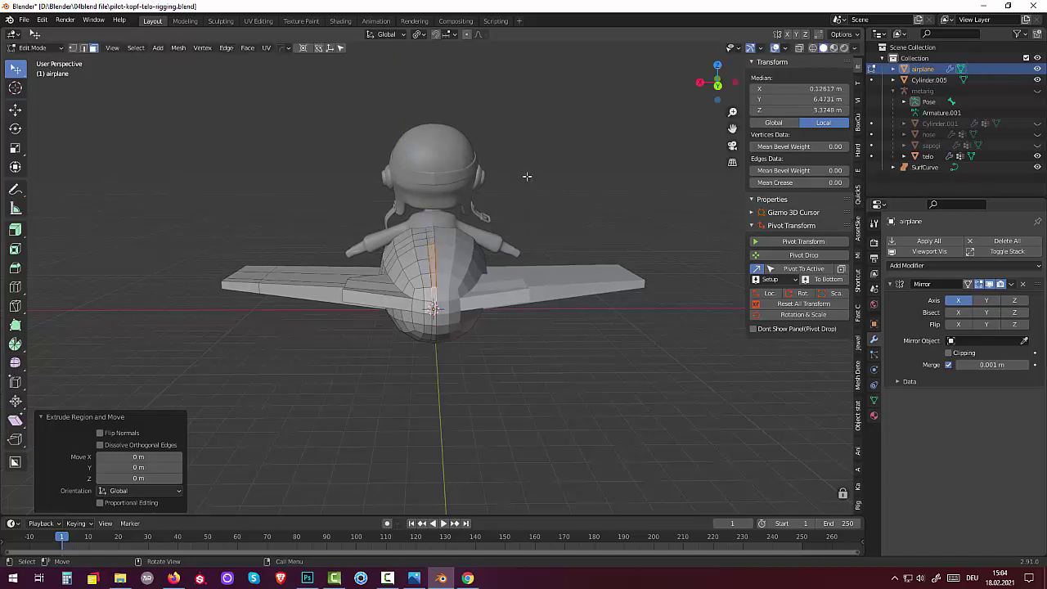
key("ctrl+z")
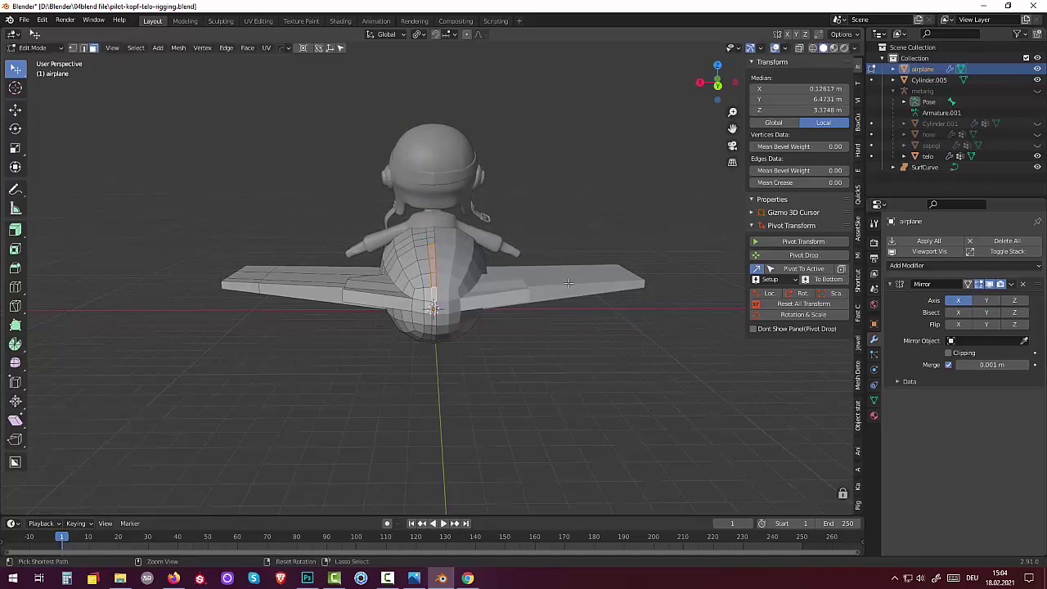
key("ctrl+z")
left_click(434, 278)
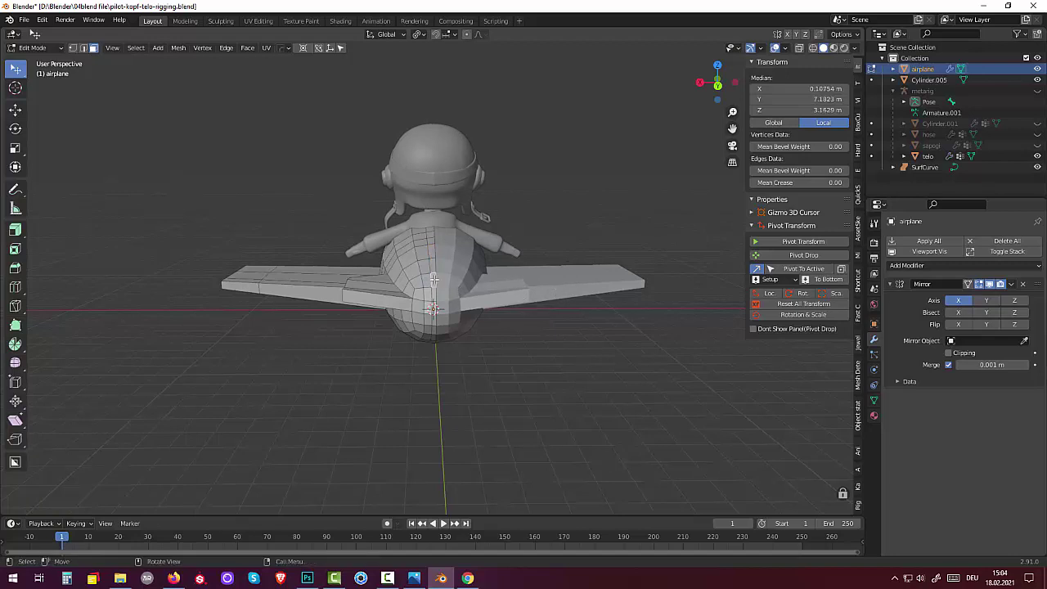
left_click(433, 288, "shift")
left_click(433, 243, "shift")
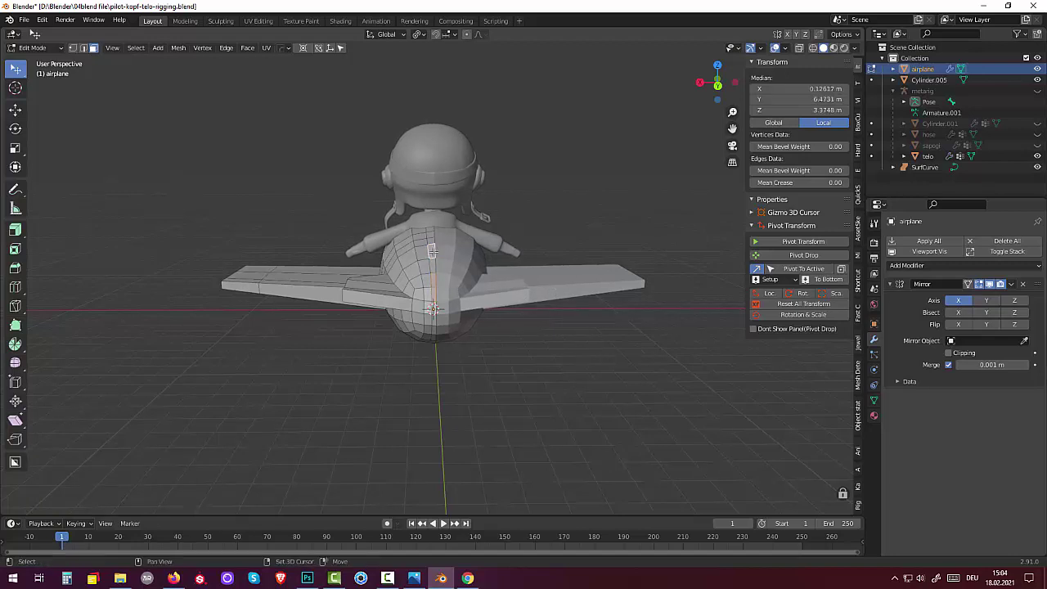
left_click(433, 264, "shift")
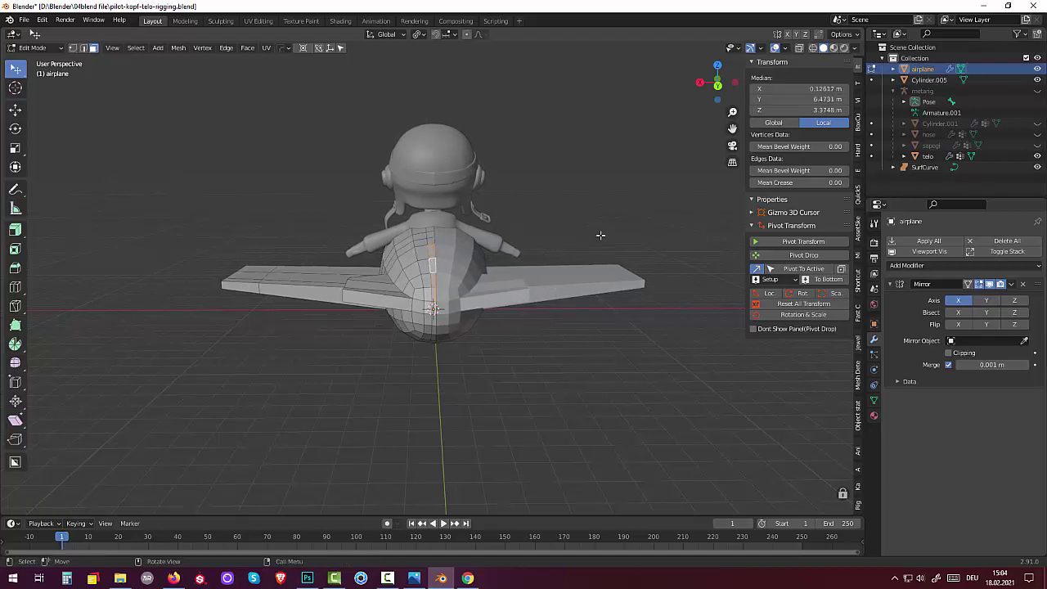
Move the centre-line edges up along Z, raise them a further 0.7656 m, then deselect
key("g")
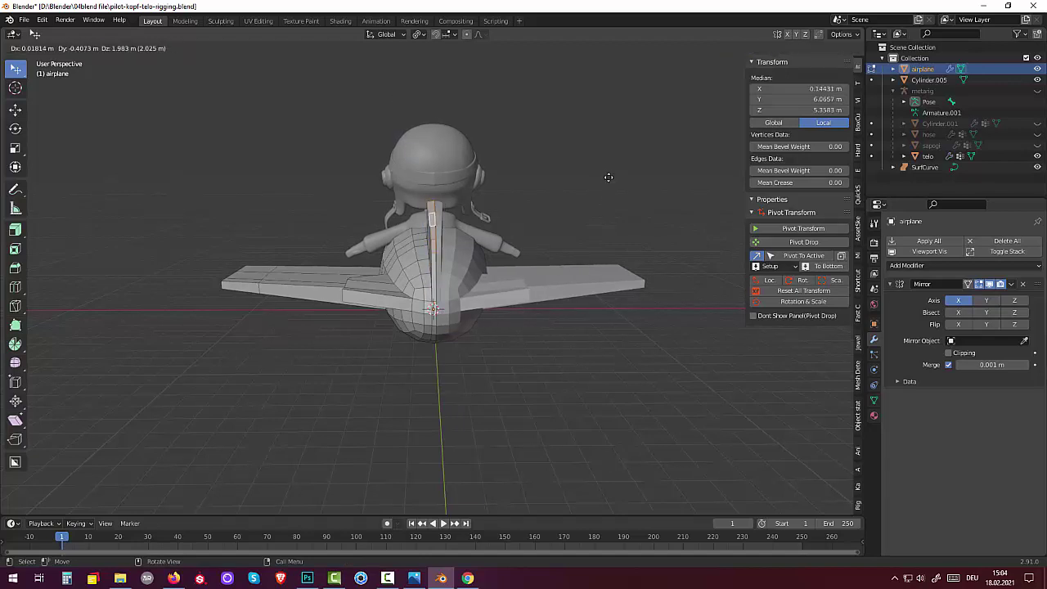
key("z")
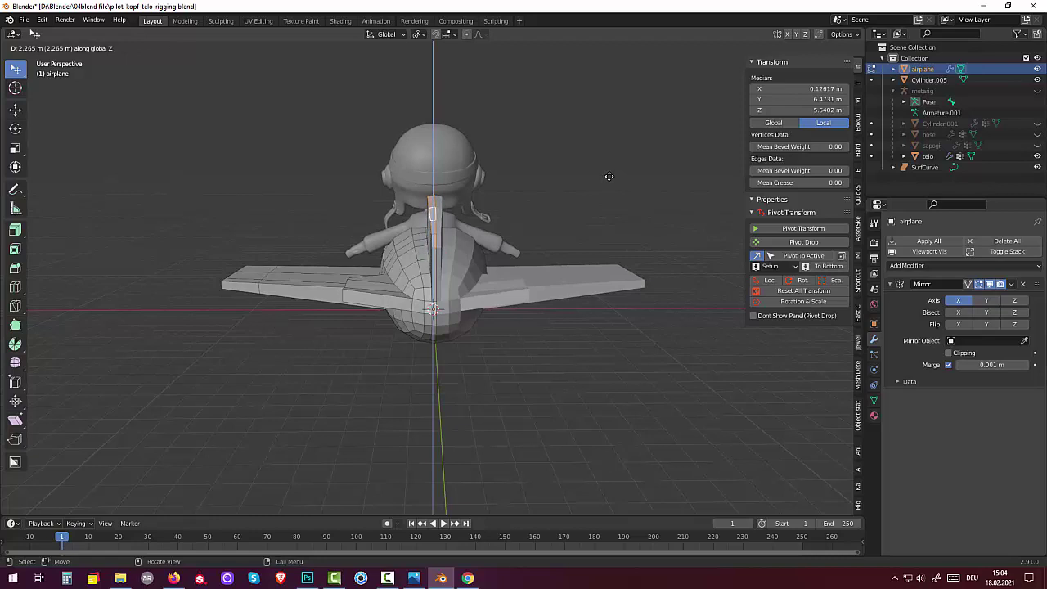
left_click(609, 175)
mouse_move(617, 164)
middle_mouse_down()
mouse_move(769, 136)
mouse_move(761, 139)
middle_mouse_up()
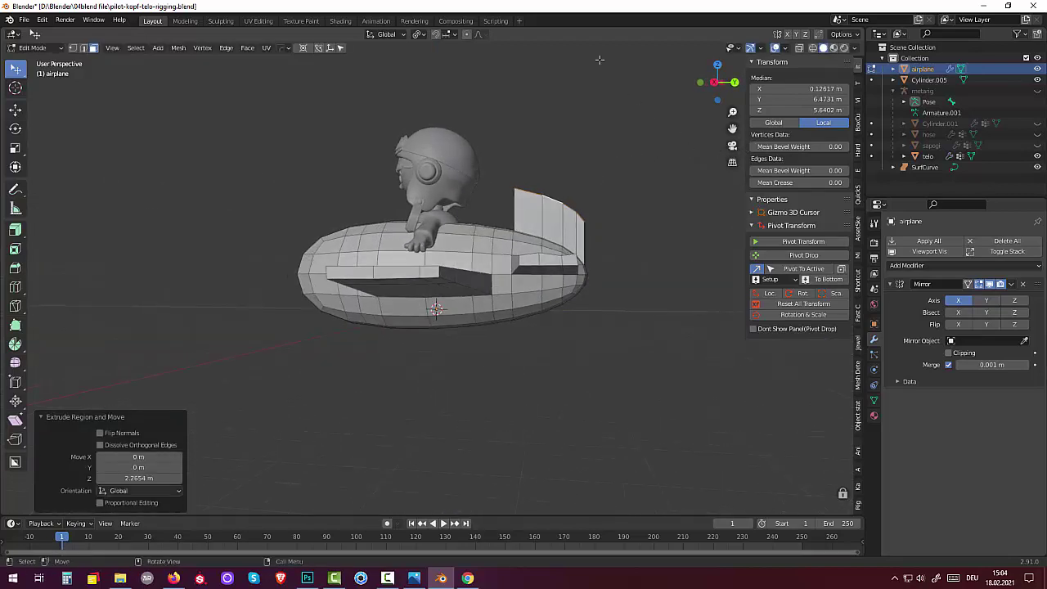
key("g")
key("z")
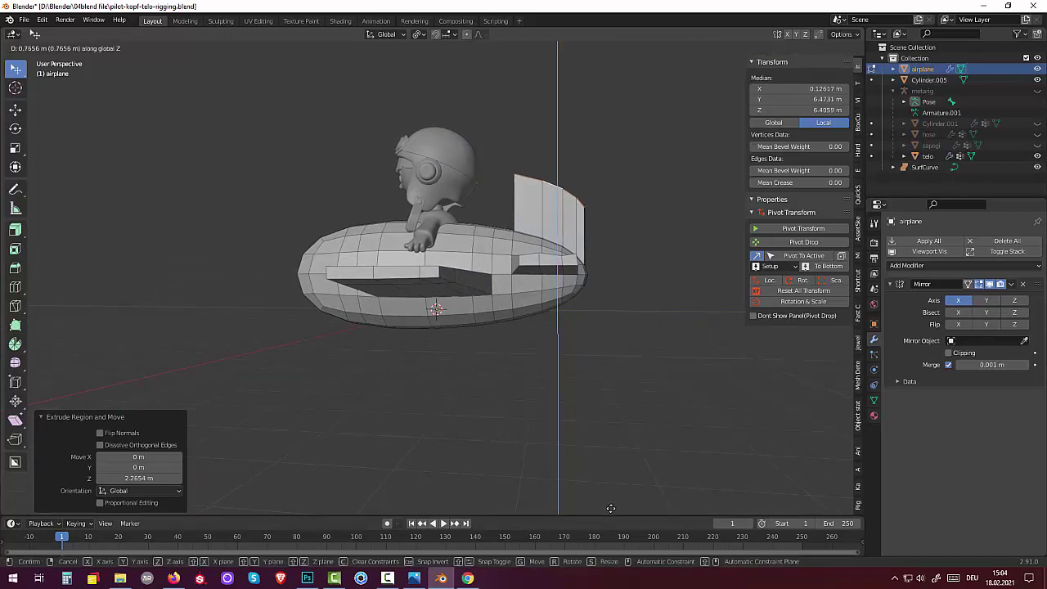
left_click(612, 509)
key("alt+a")
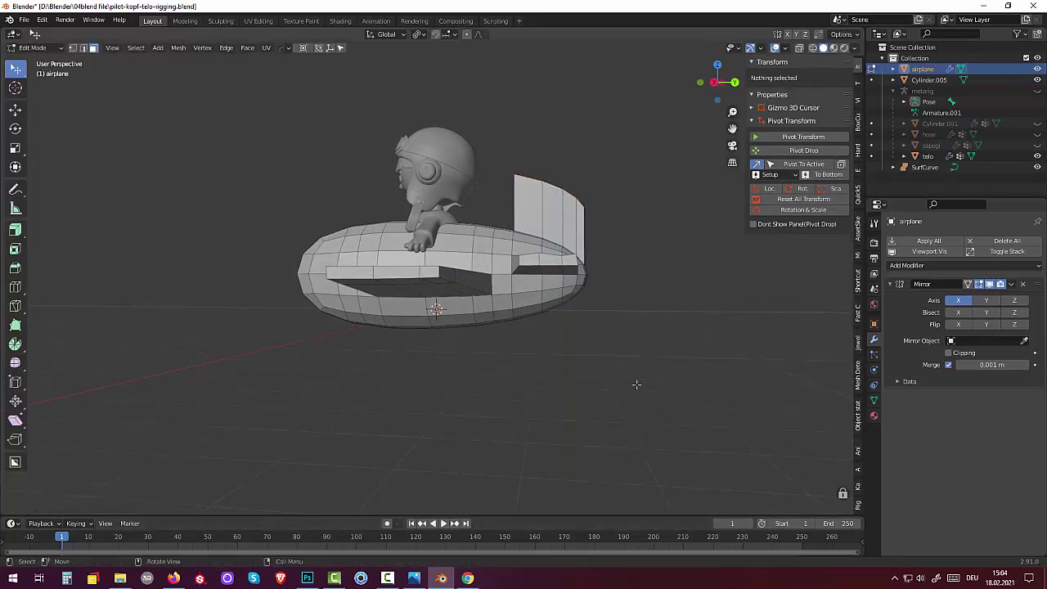
middle_click_drag(633, 381, 675, 434)
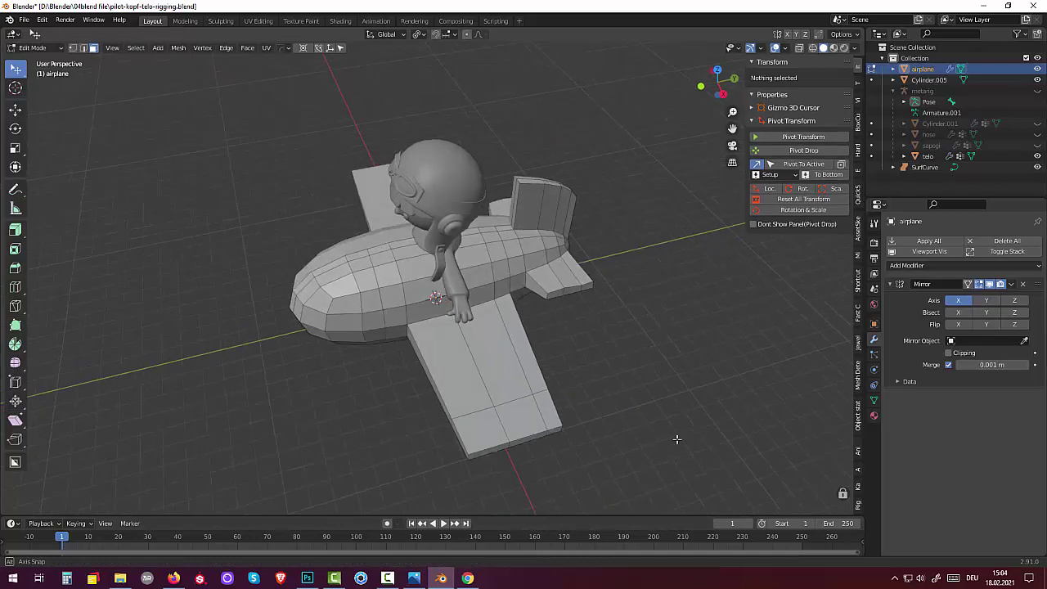
Tick Clipping on the Mirror modifier and drag its merge distance to 0.03 m
left_click(517, 180)
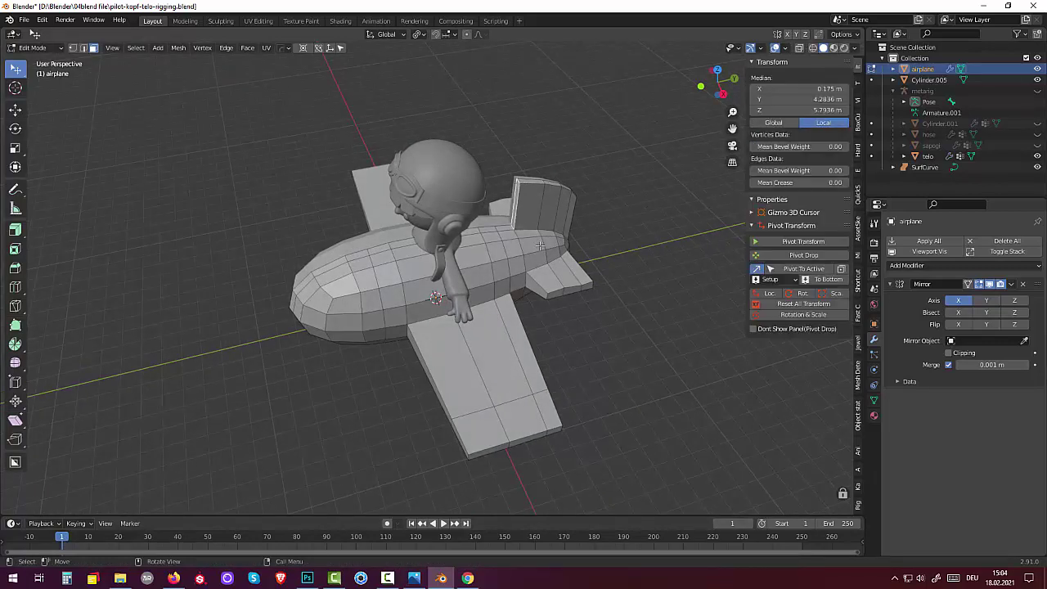
left_click(952, 342)
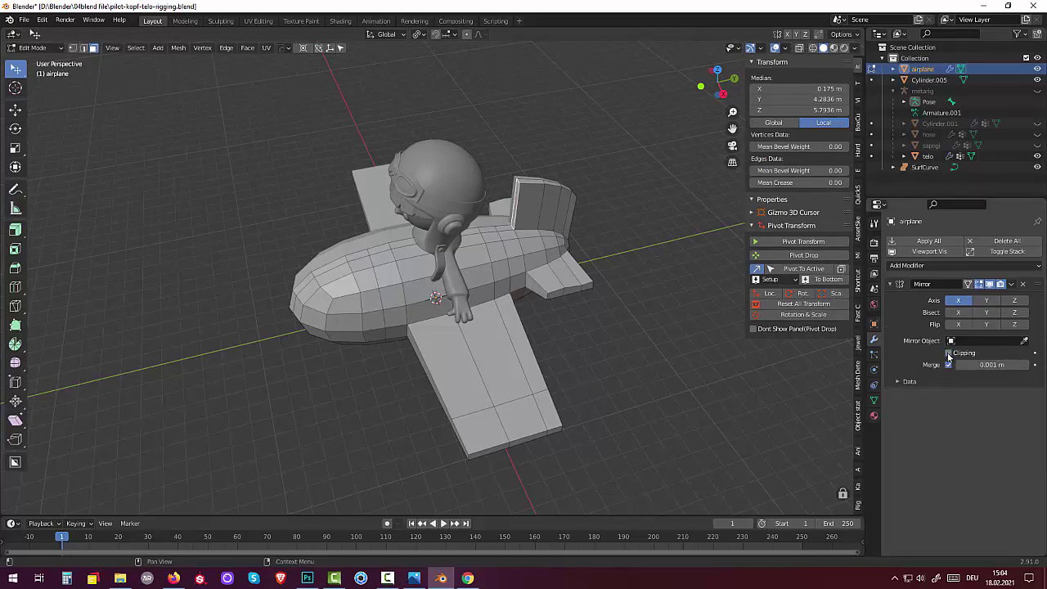
left_click_drag(982, 365, 1002, 365)
Clear the selection, pick a tail fin edge, and switch to edge select mode
left_click(584, 299)
middle_click_drag(585, 300, 549, 332)
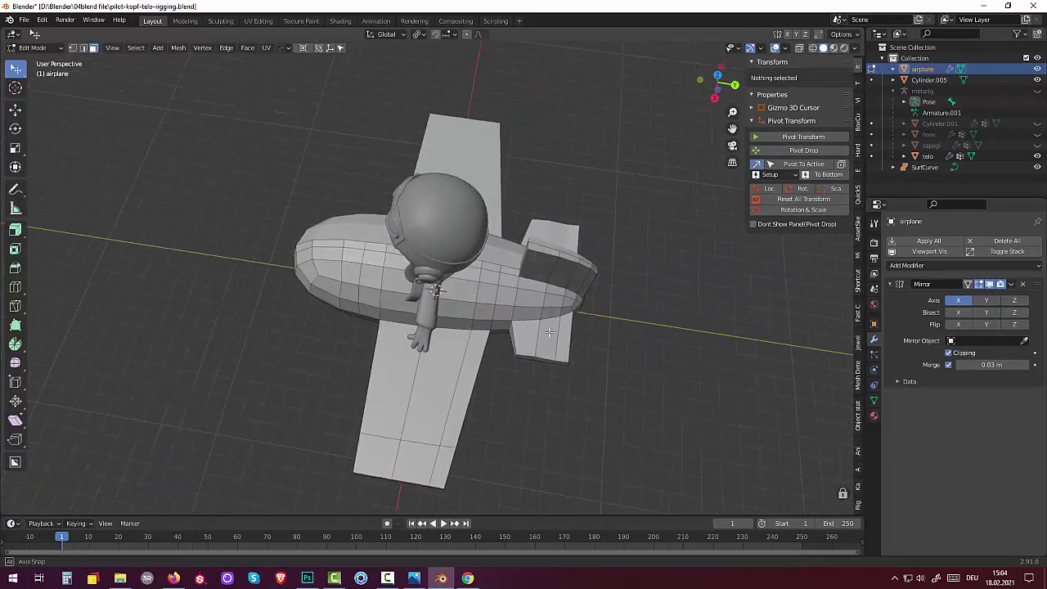
left_click(526, 246)
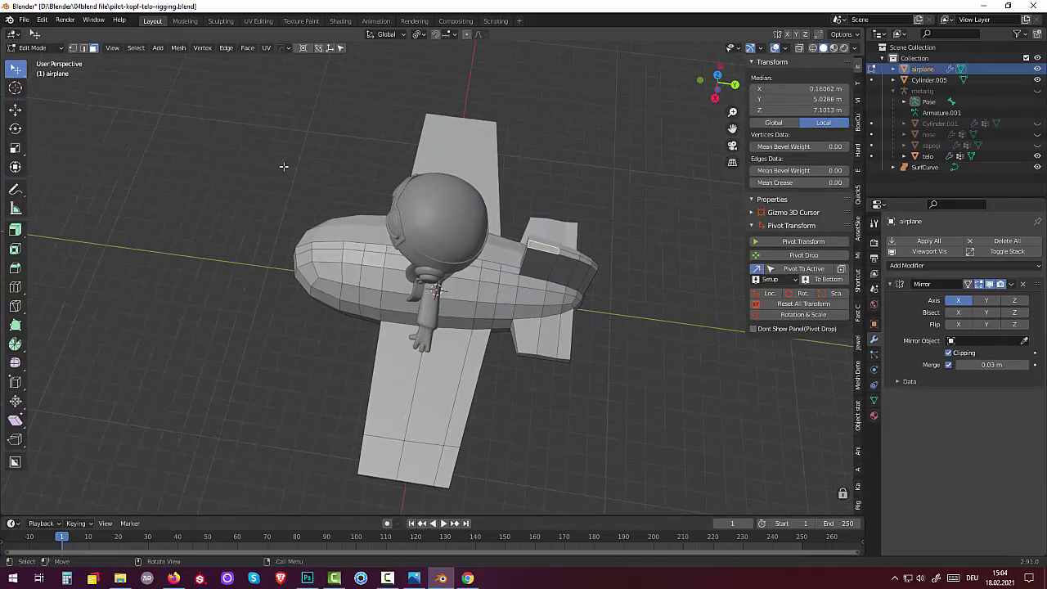
left_click(83, 47)
left_click(84, 48)
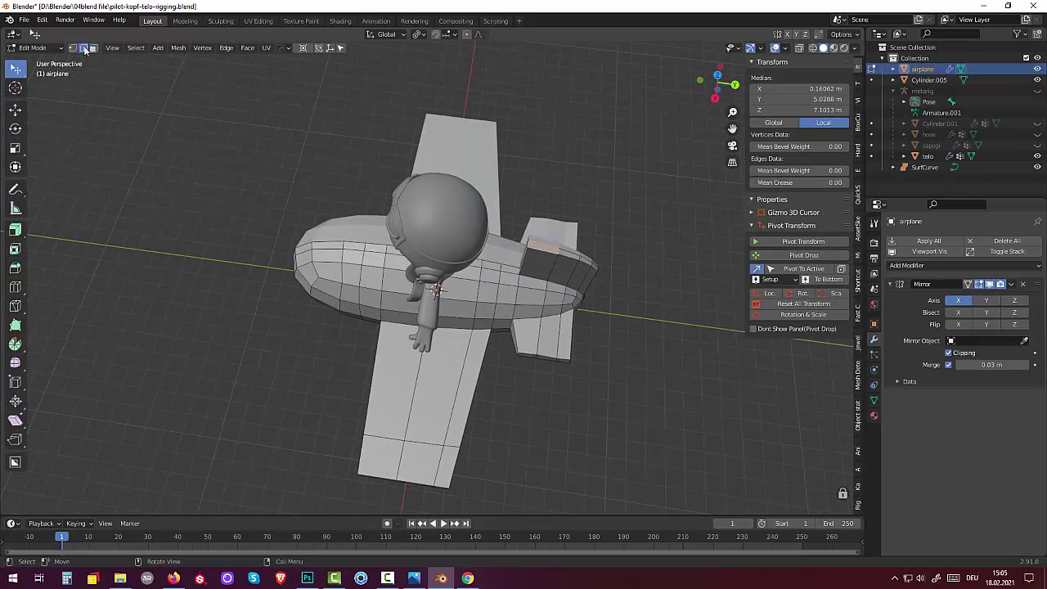
Bevel the top edge of the tail fin to round it
left_click(528, 244)
middle_click_drag(594, 283, 618, 223)
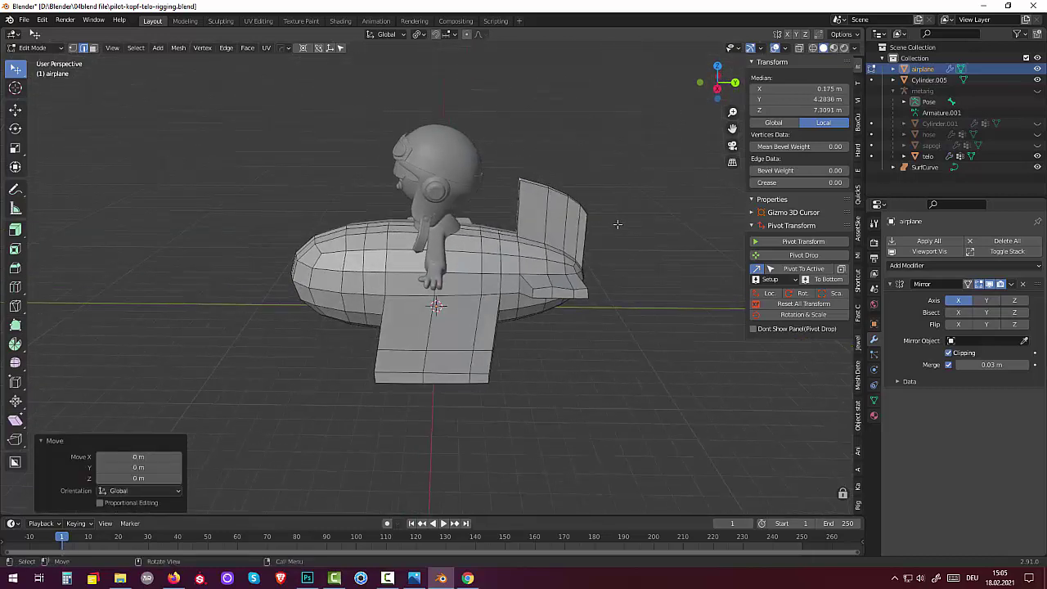
key("ctrl+b")
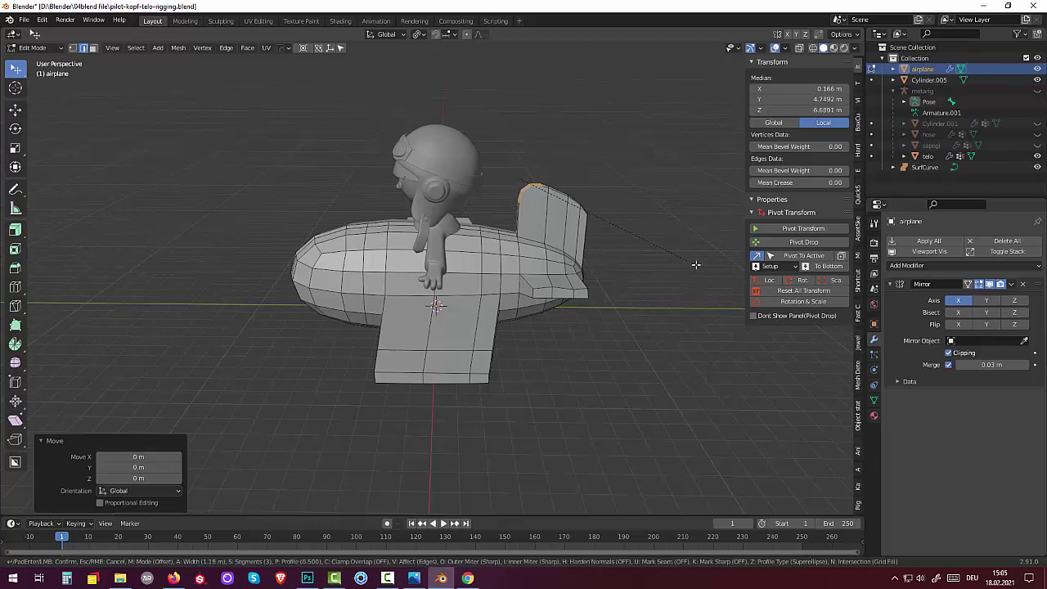
left_click(696, 264)
Select another fuselage edge and orbit to a side view of the airplane
middle_click_drag(692, 266, 574, 307)
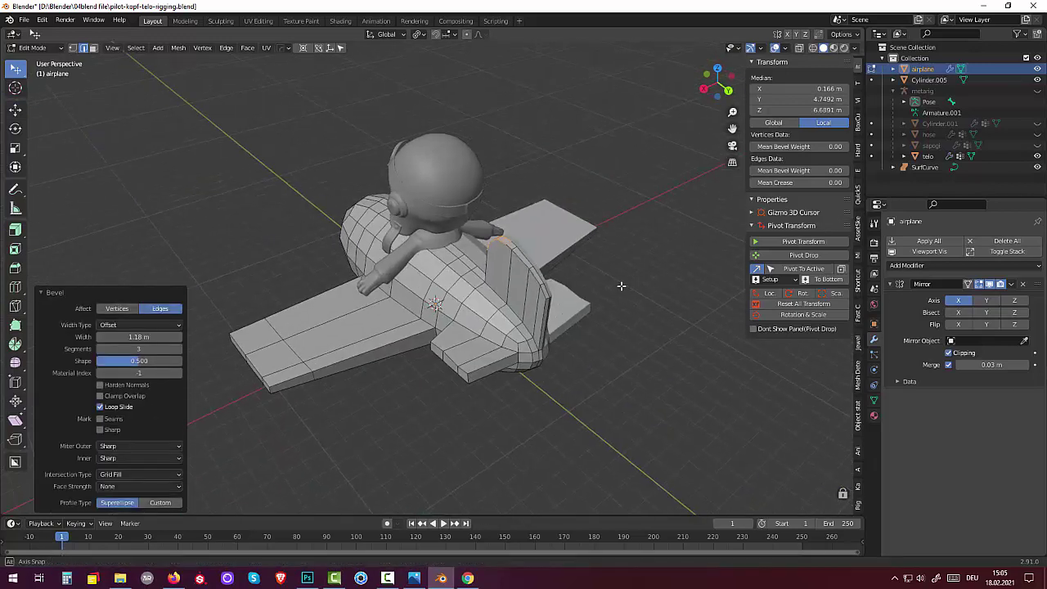
left_click(546, 297)
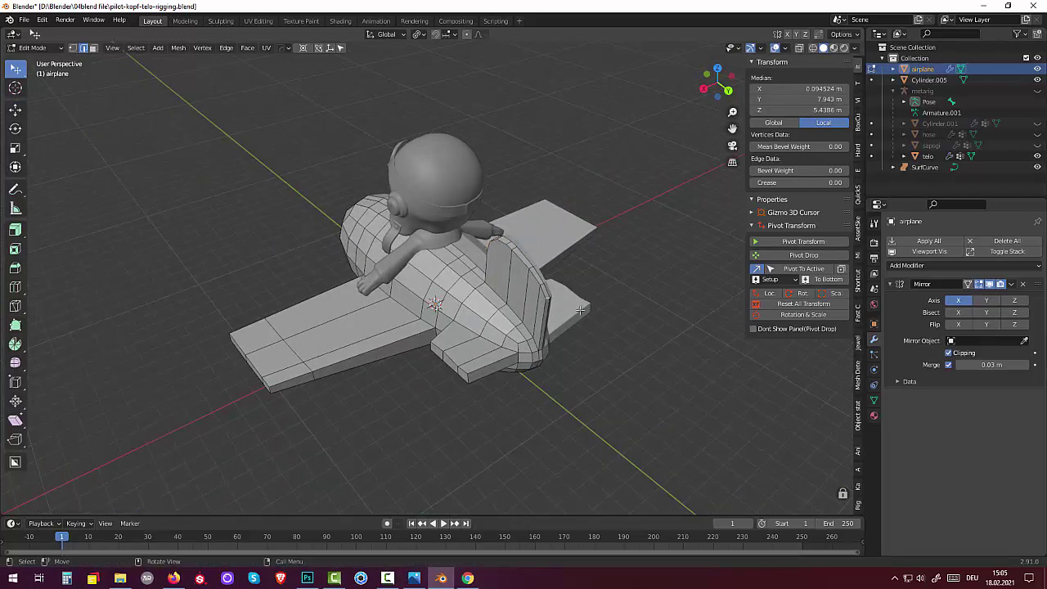
middle_click_drag(571, 312, 616, 275)
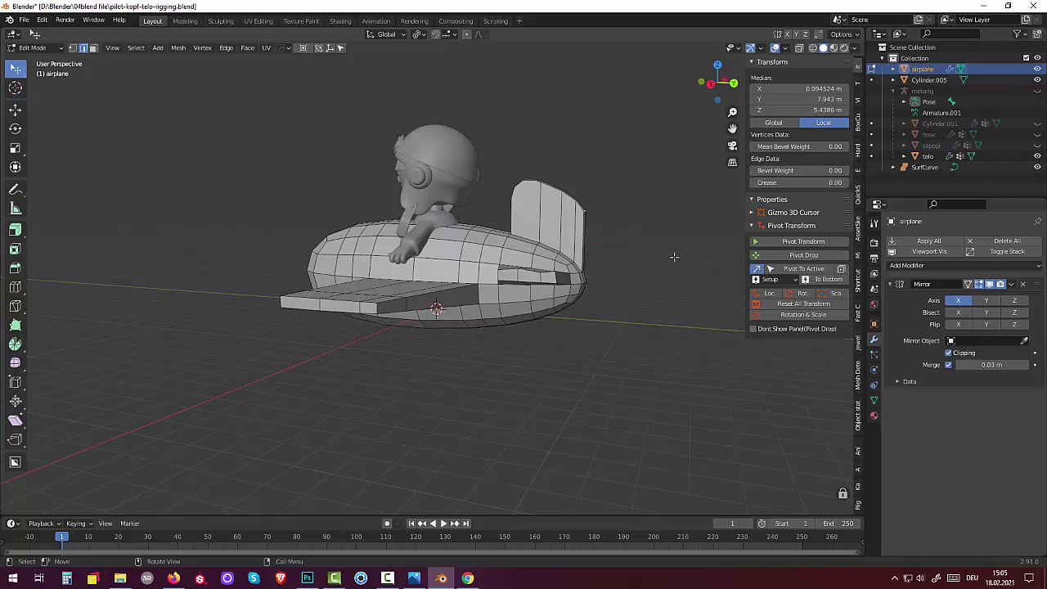
mouse_move(671, 258)
middle_mouse_down()
mouse_move(610, 286)
mouse_move(620, 283)
middle_mouse_up()
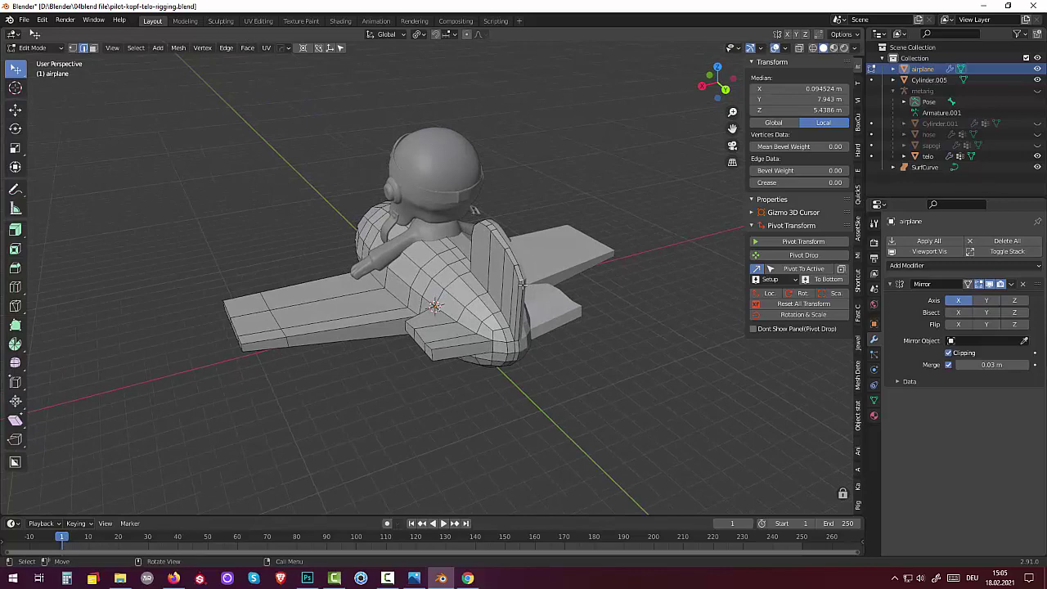
middle_click_drag(527, 275, 575, 256)
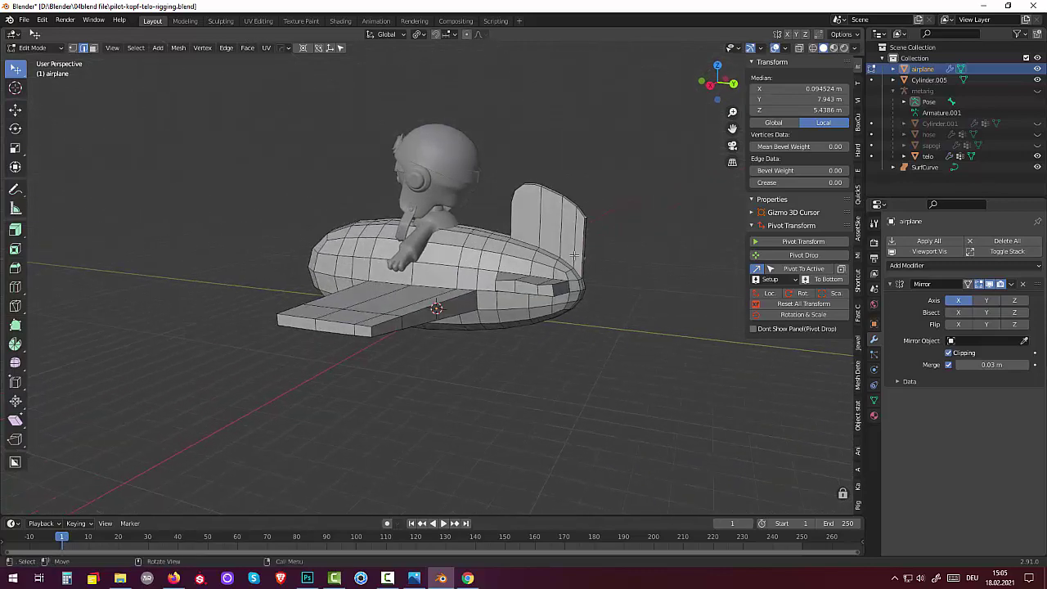
Shift the selected upper tail-fin vertices 0.24 m along Y
key("g")
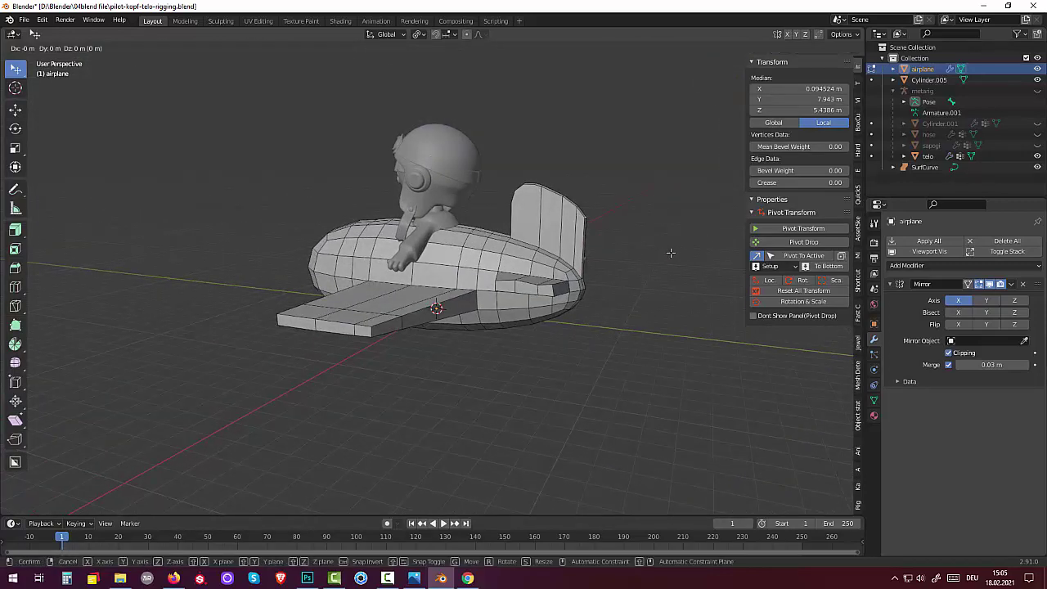
key("y")
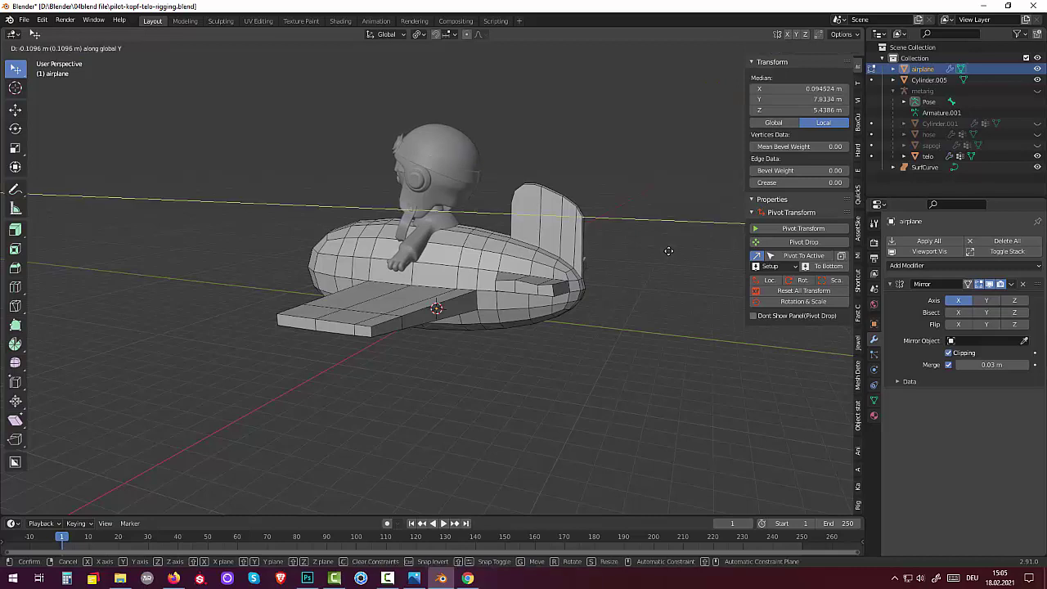
left_click(666, 250)
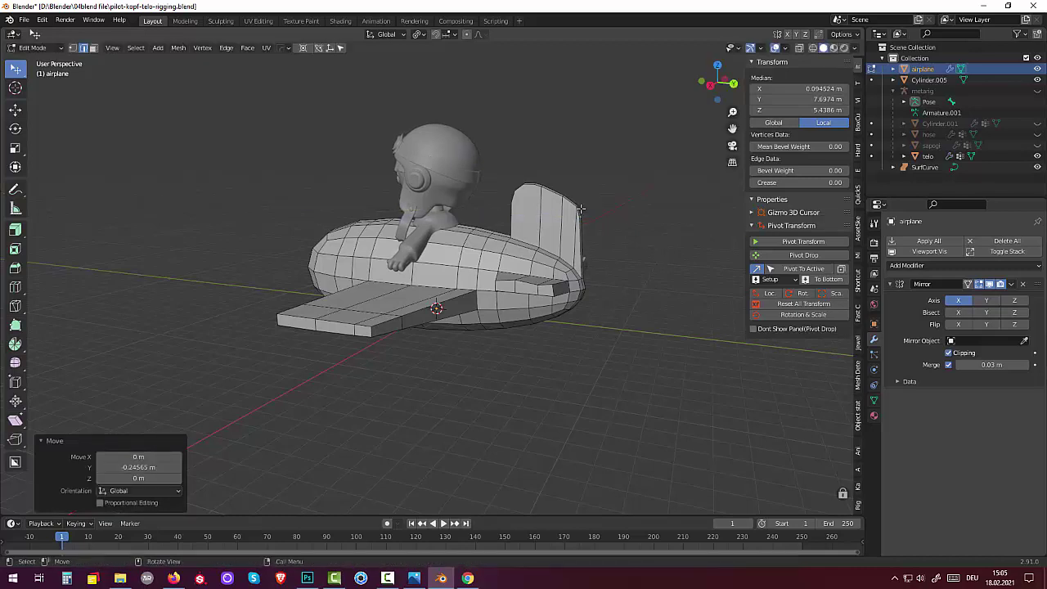
key("ctrl+z")
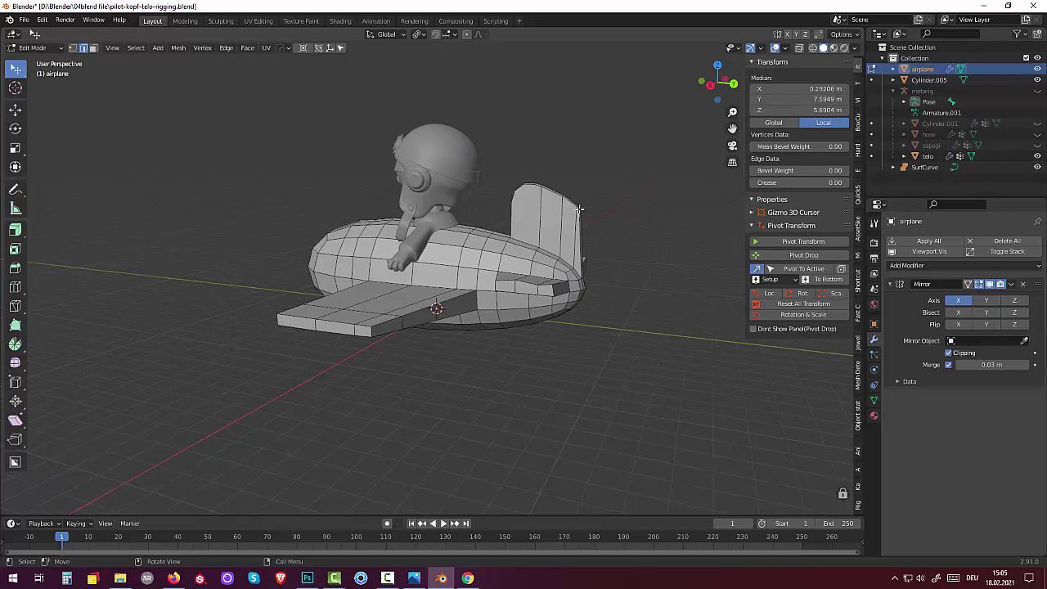
mouse_move(613, 223)
middle_mouse_down()
mouse_move(566, 262)
mouse_move(673, 238)
middle_mouse_up()
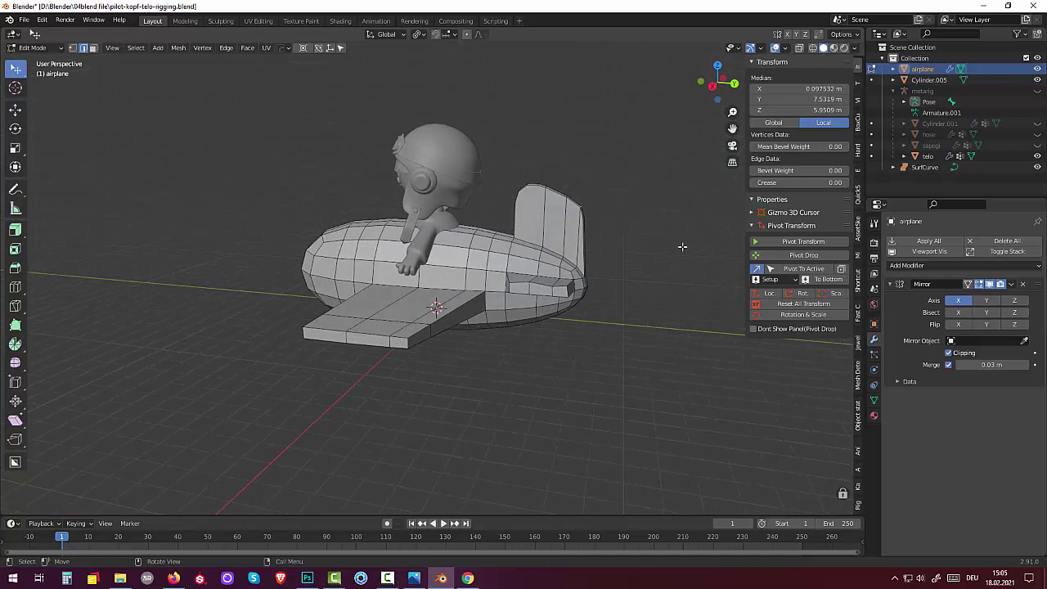
key("g")
key("y")
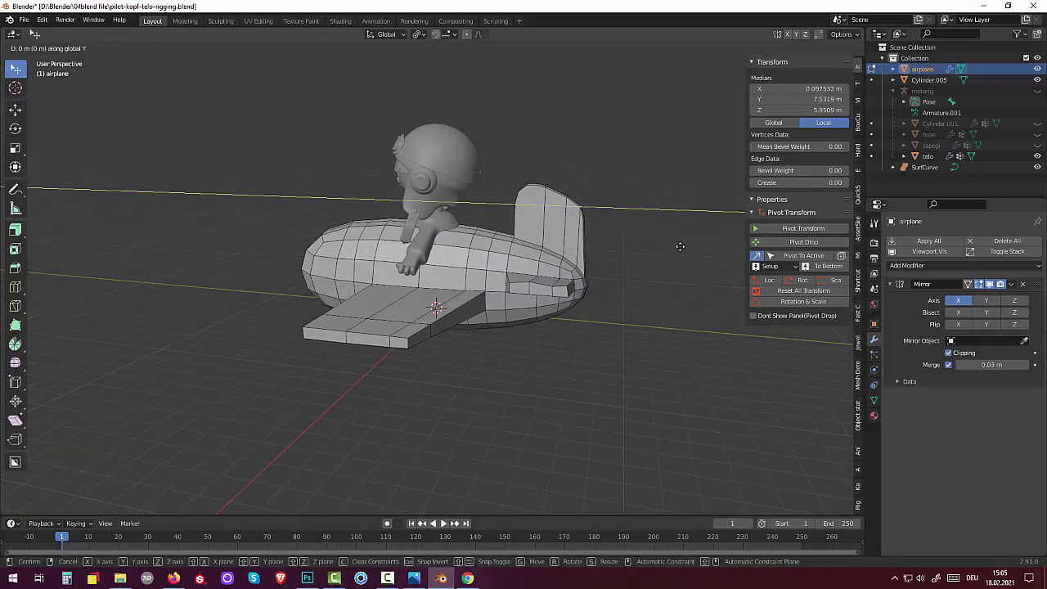
left_click(677, 246)
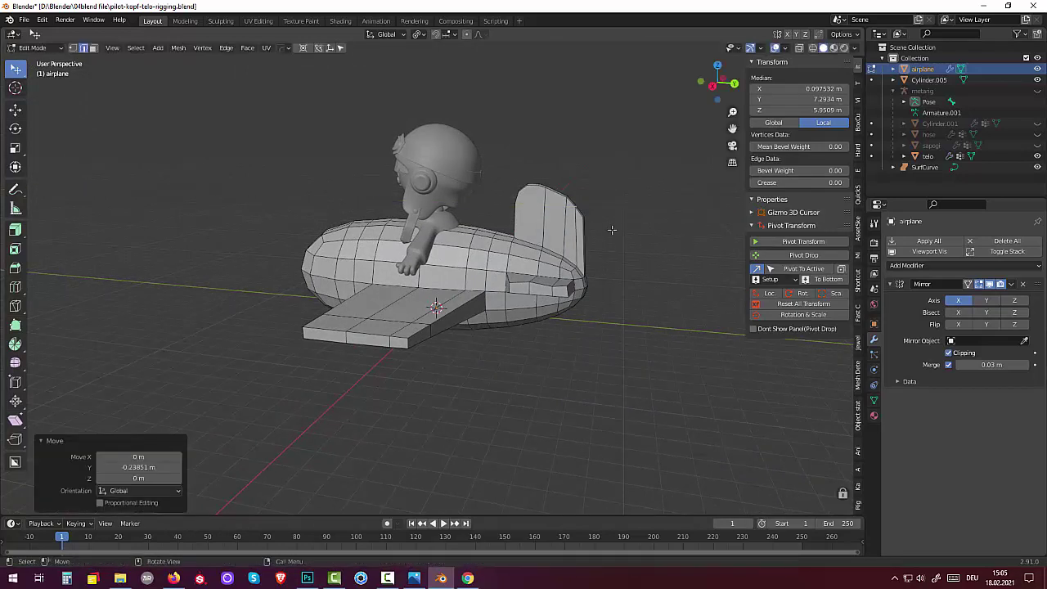
Select another part of the fin, move it about -0.096 m along Y, then deselect
mouse_move(613, 232)
middle_mouse_down()
mouse_move(516, 286)
mouse_move(627, 244)
middle_mouse_up()
left_click(516, 288)
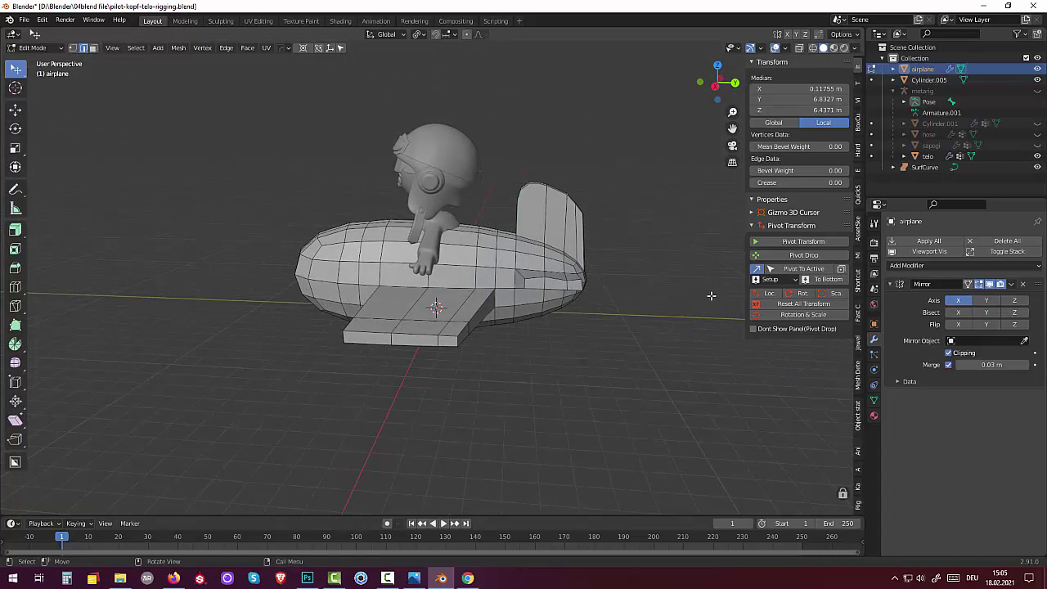
key("g")
key("y")
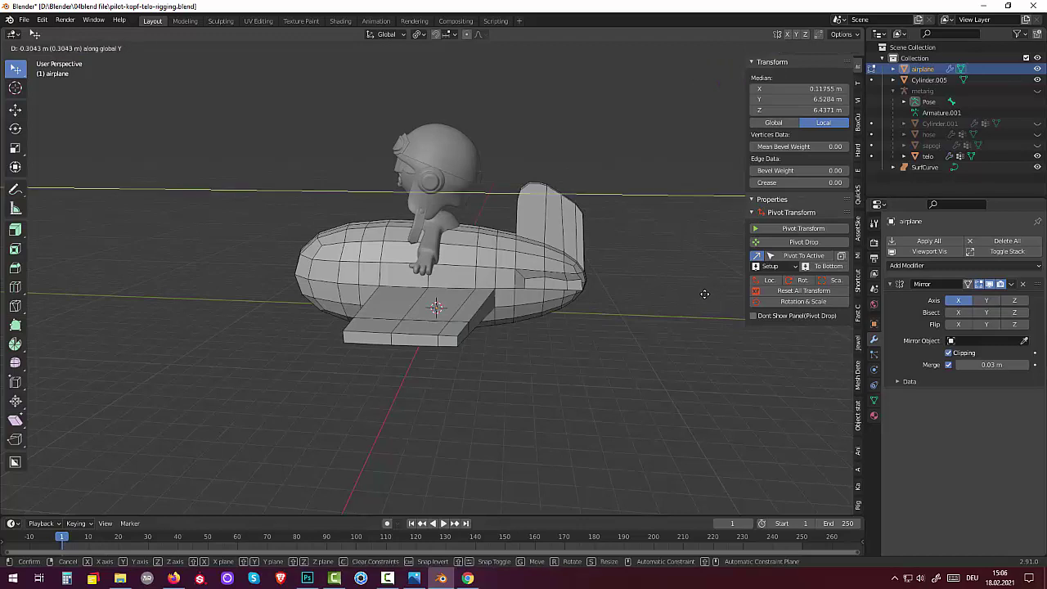
left_click(709, 290)
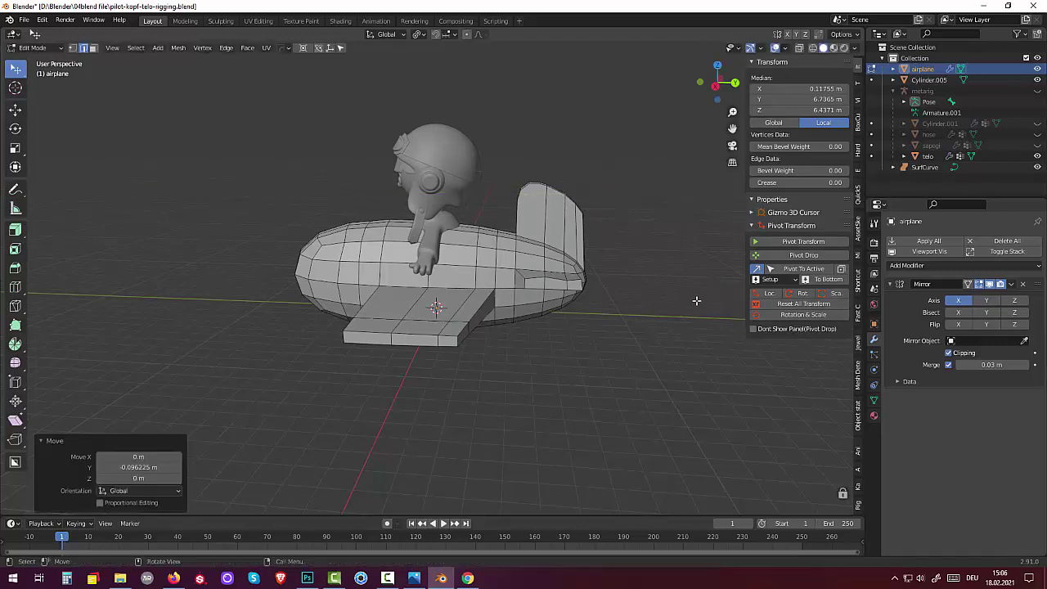
left_click(669, 329)
mouse_move(669, 329)
middle_mouse_down()
mouse_move(839, 320)
mouse_move(117, 309)
mouse_move(81, 338)
mouse_move(630, 355)
middle_mouse_up()
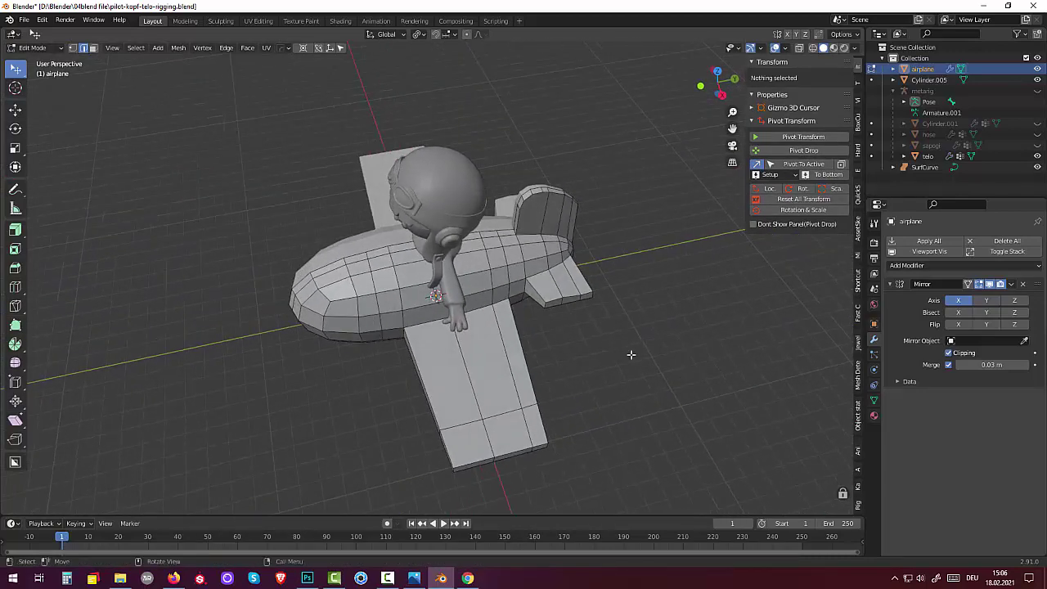
Select the wing-joint geometry and slide it -0.716 m along Y
left_click(515, 233)
middle_click_drag(602, 305, 572, 281)
key("g")
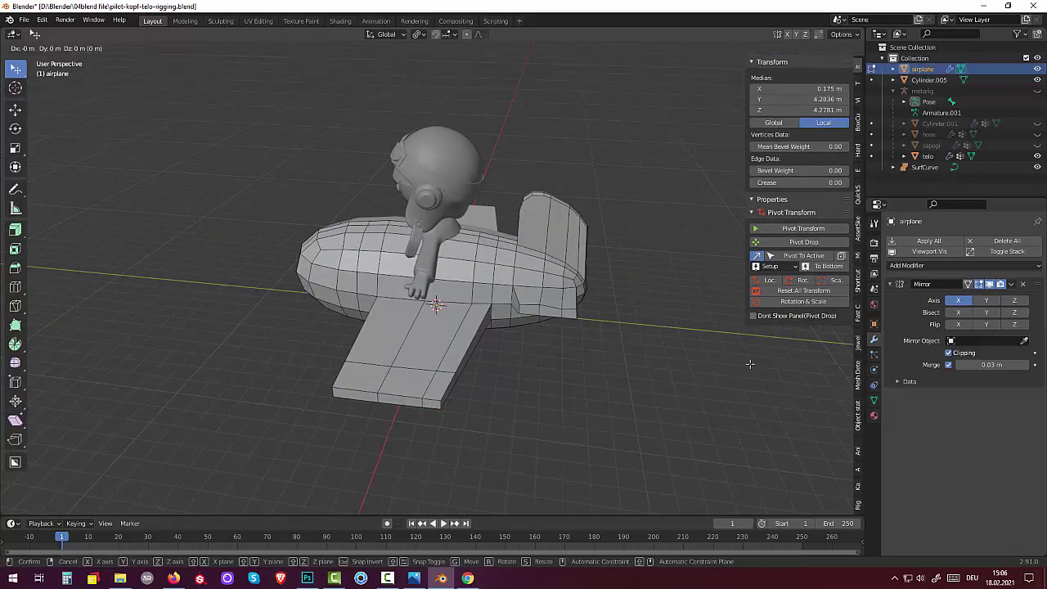
key("y")
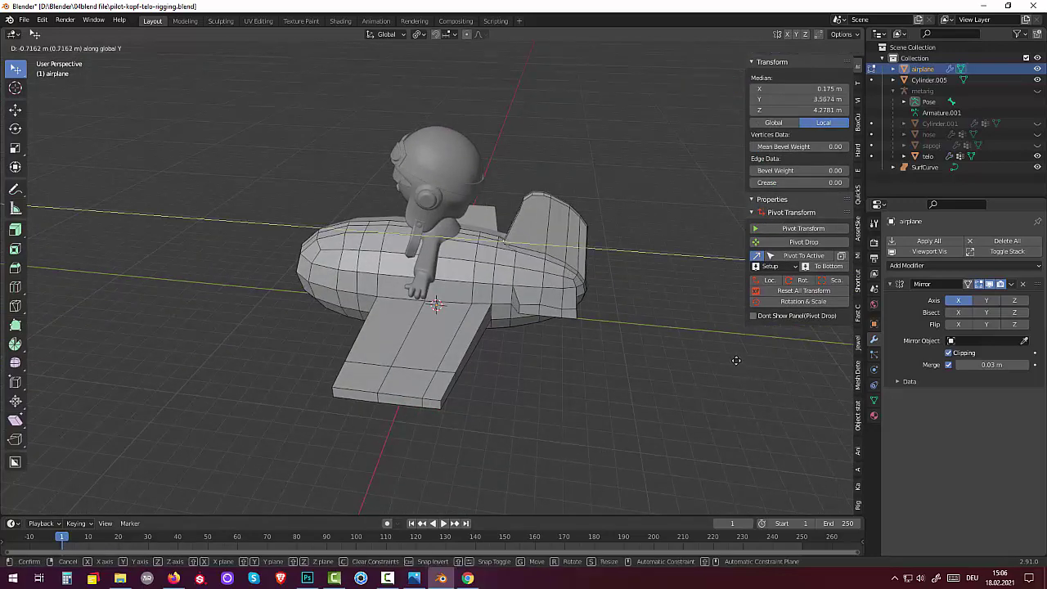
left_click(737, 360)
From the right side view, raise the wing selection 0.15 m along Z
middle_click_drag(726, 321, 725, 296)
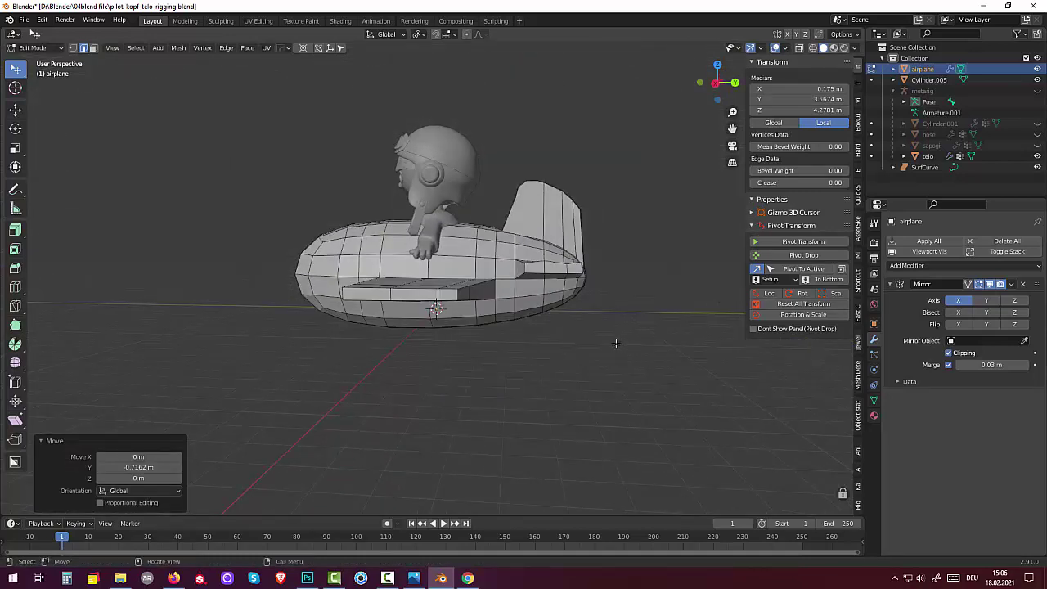
key("KP_3")
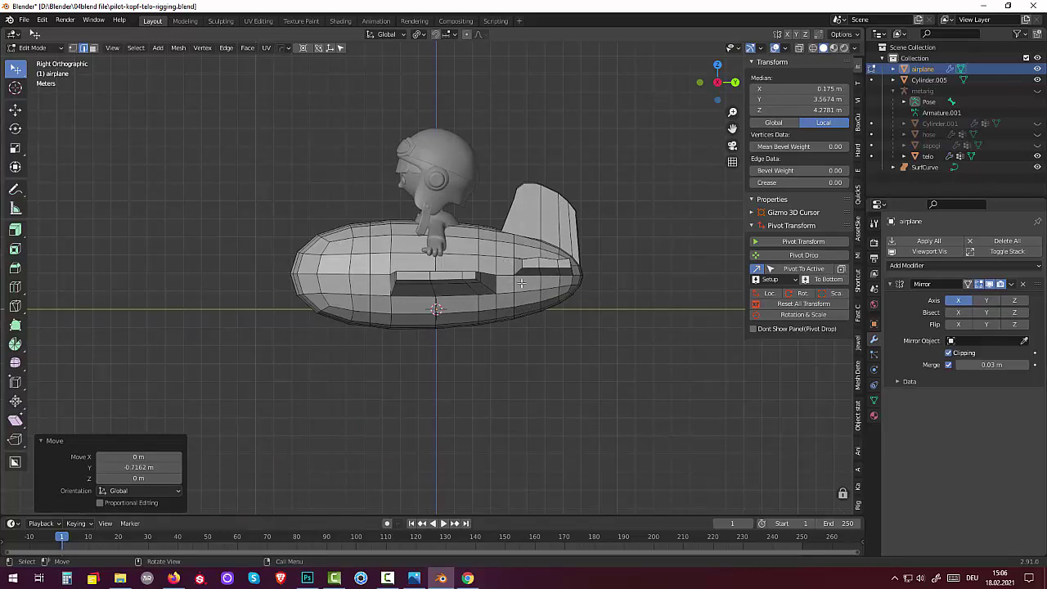
key("g")
key("z")
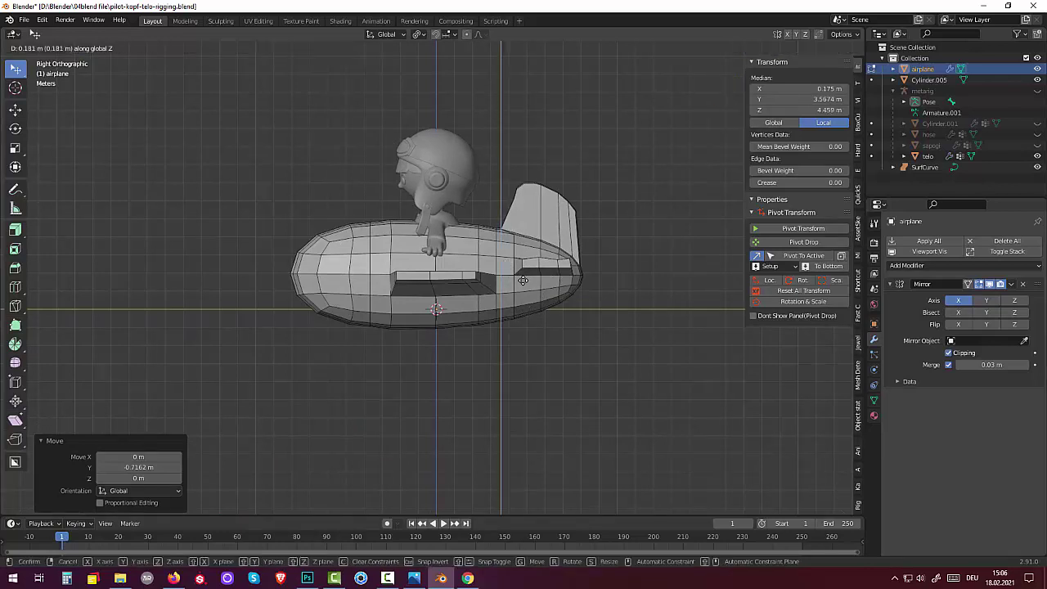
left_click(518, 256)
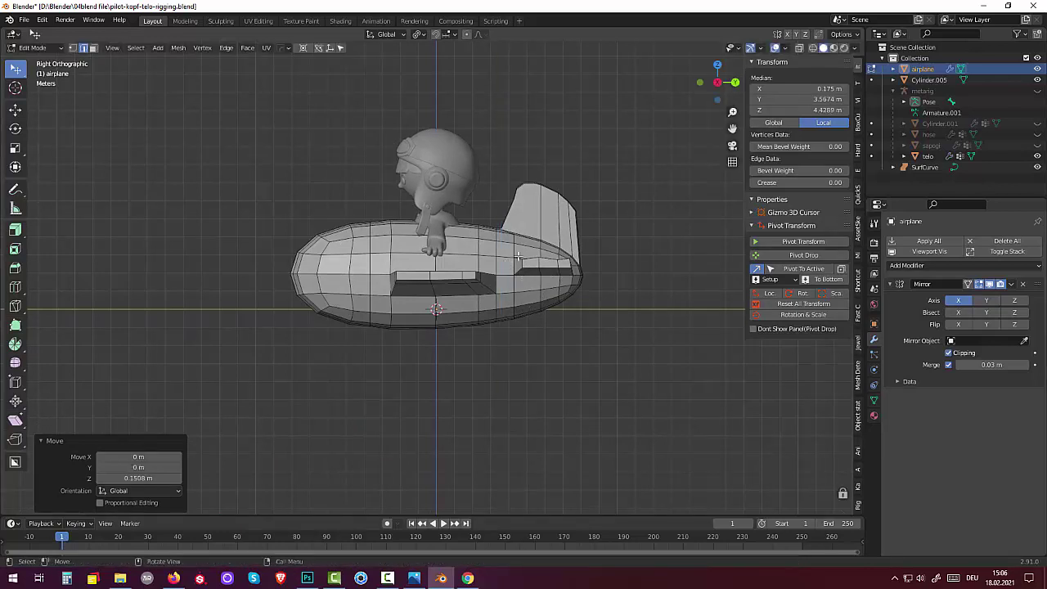
Select tail fin vertices, move them -0.181 m along Y, then deselect all
middle_click_drag(519, 194, 554, 215)
left_click(511, 195)
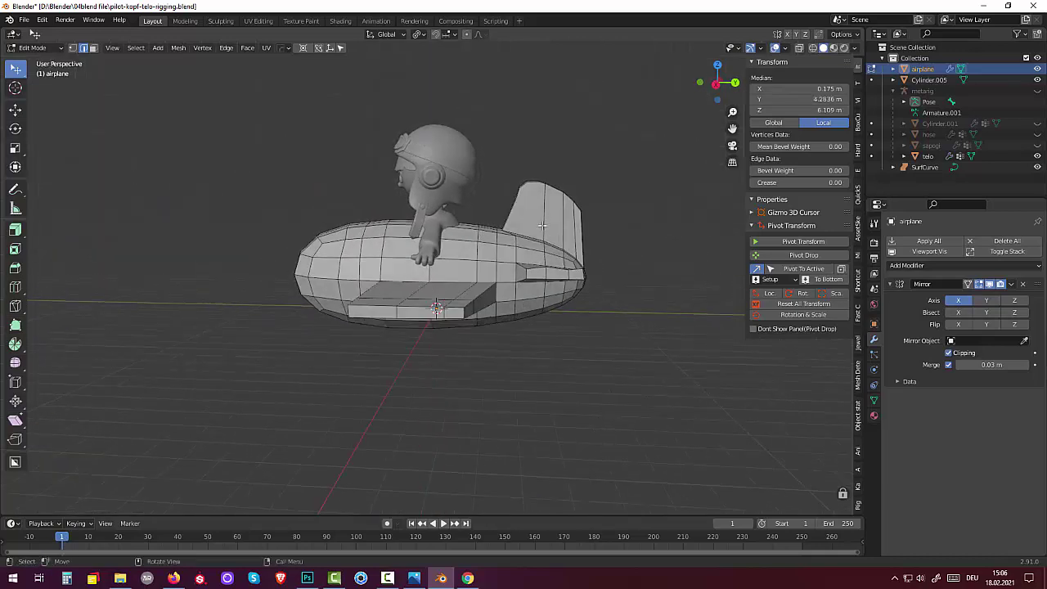
key("KP_3")
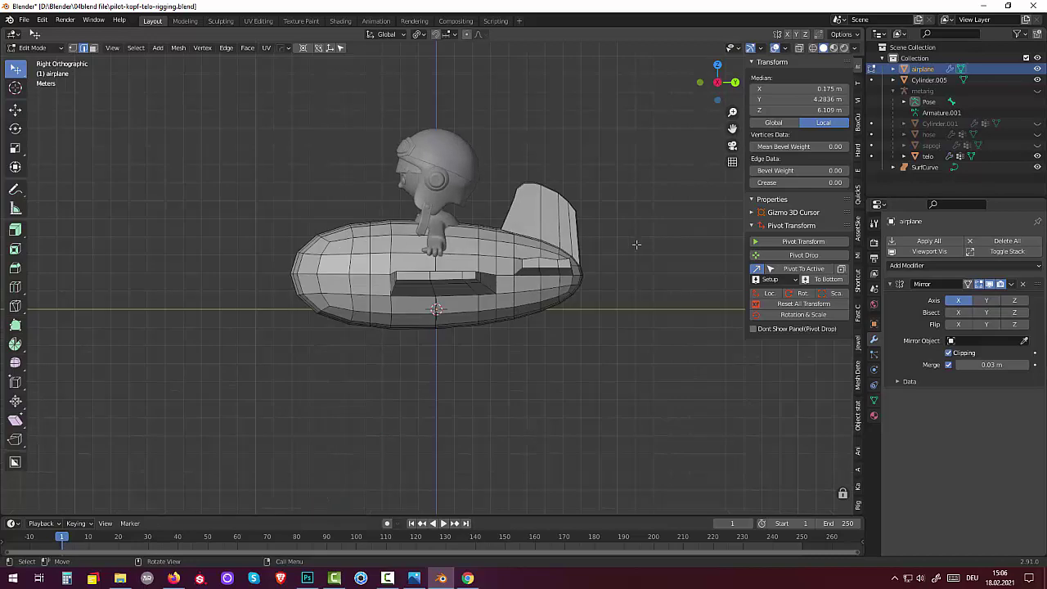
key("g")
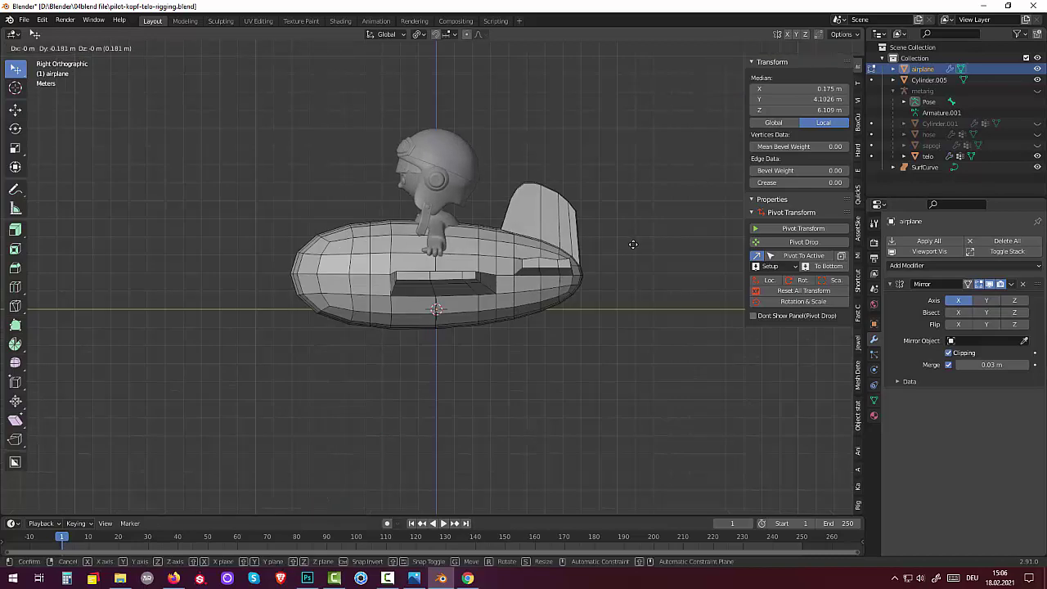
left_click(632, 244)
left_click(626, 292)
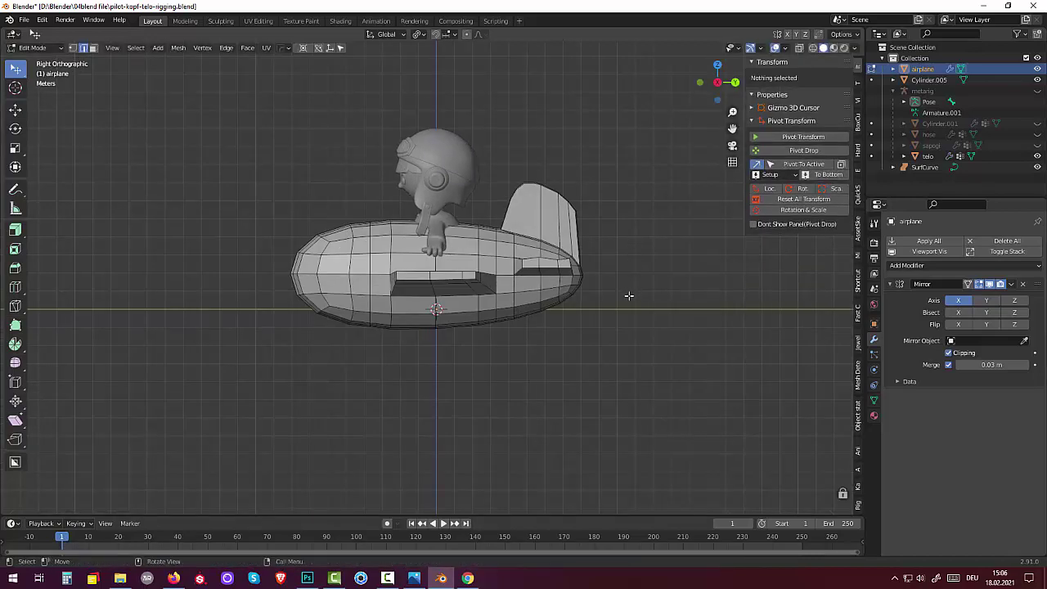
middle_click_drag(628, 295, 558, 351)
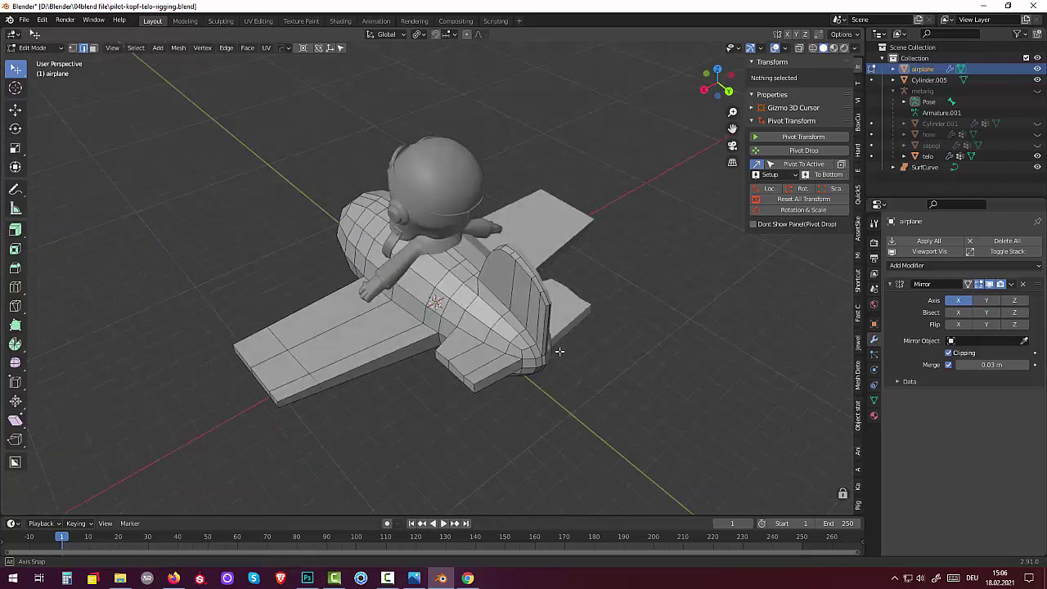
Bevel the tail fin's vertical edge, then change to vertex select mode
left_click(546, 305)
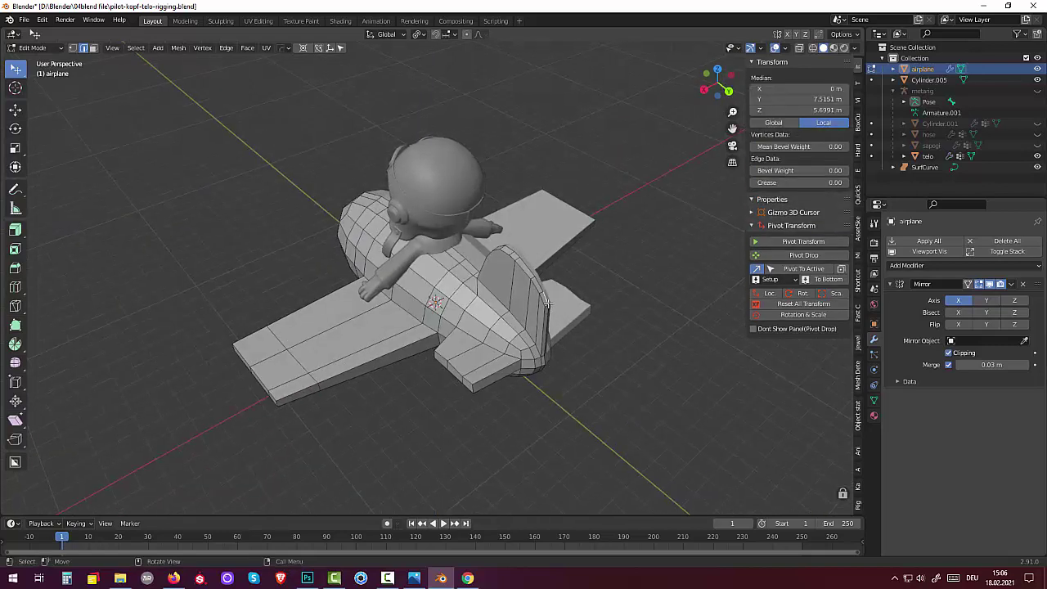
left_click(546, 307, "alt")
left_click(546, 305)
middle_click_drag(582, 315, 640, 282)
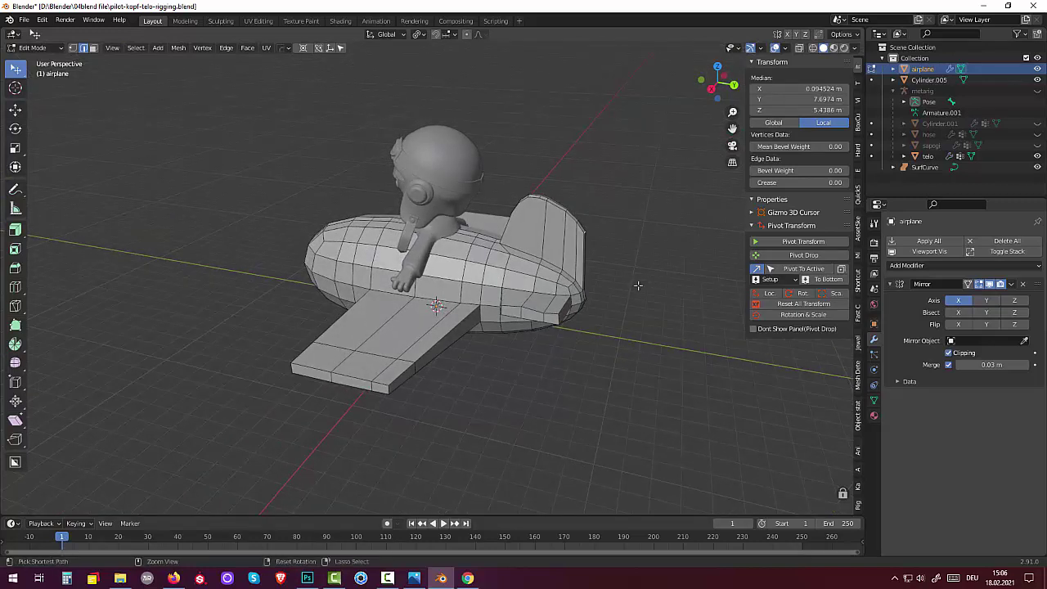
key("ctrl+b")
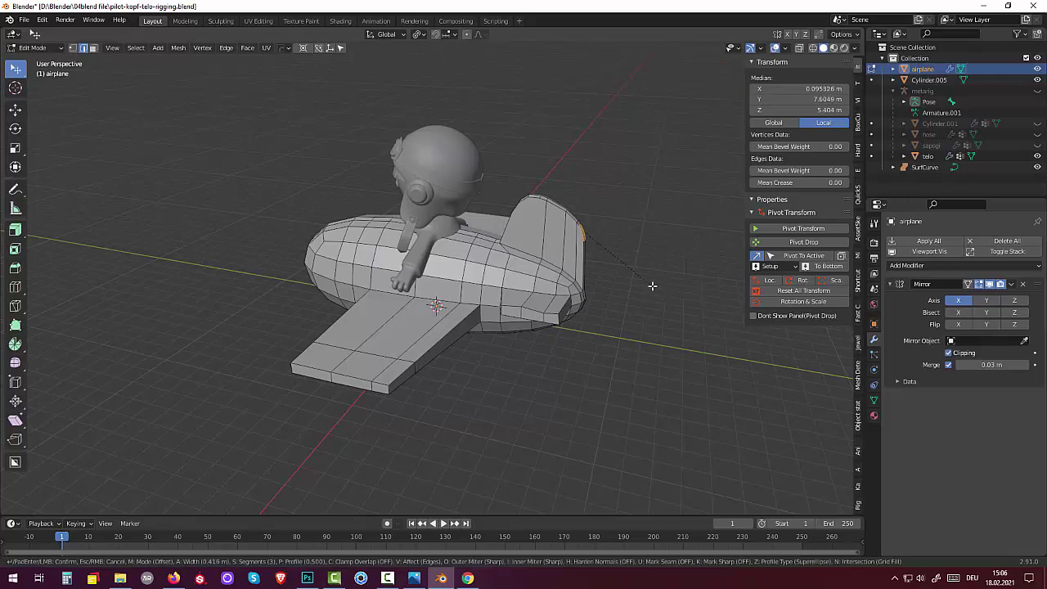
left_click(654, 288)
left_click(610, 320)
mouse_move(598, 346)
middle_mouse_down()
mouse_move(636, 333)
mouse_move(619, 332)
mouse_move(611, 351)
mouse_move(572, 341)
middle_mouse_up()
left_click(72, 49)
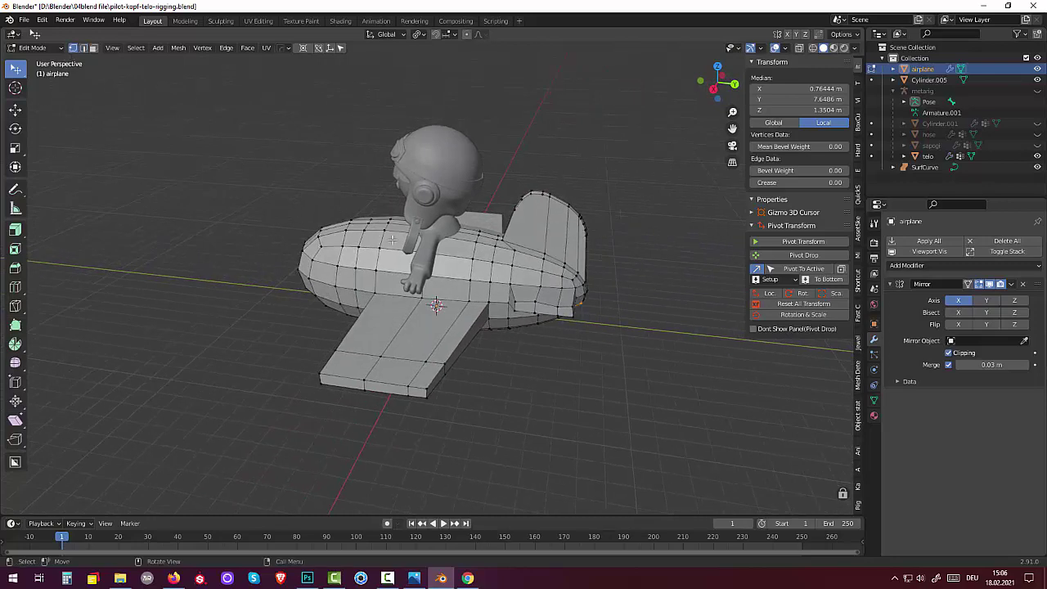
Add two vertices to the selection and flatten them with a zero Z scale (sz0)
middle_click_drag(592, 306, 597, 280)
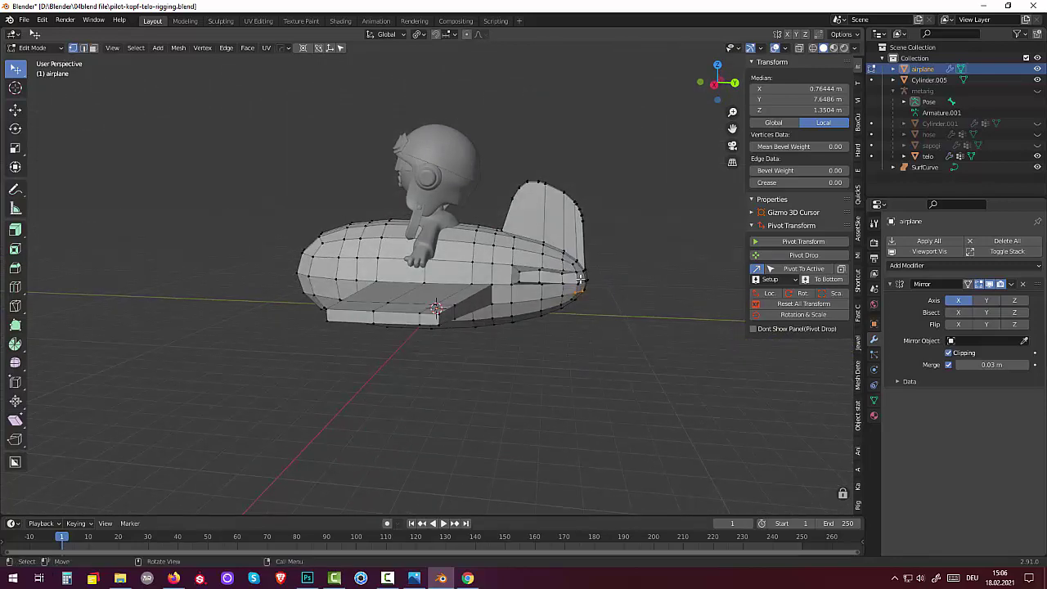
left_click(541, 272, "shift")
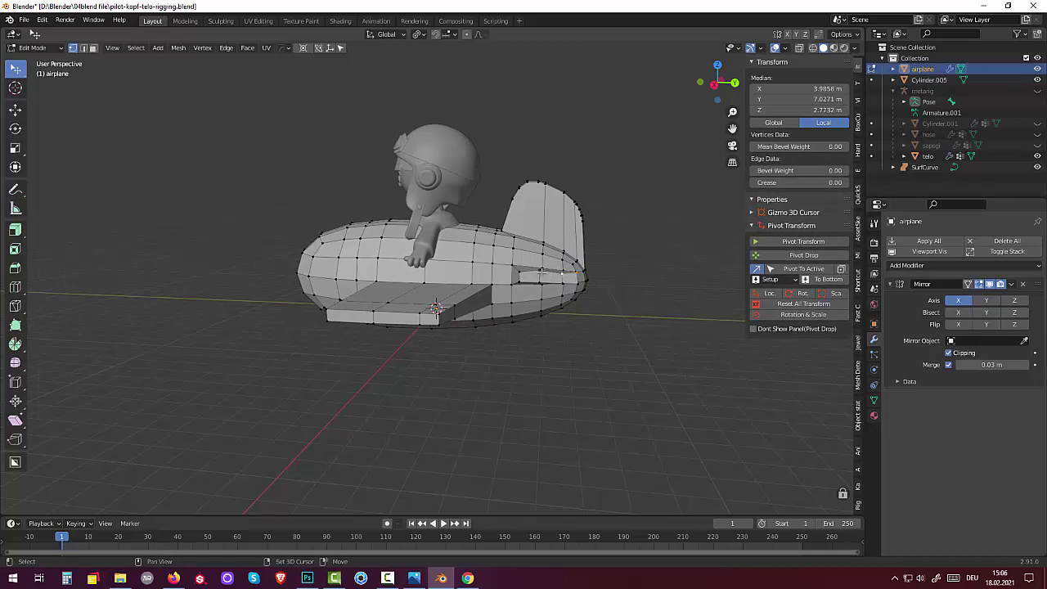
left_click(538, 271, "shift")
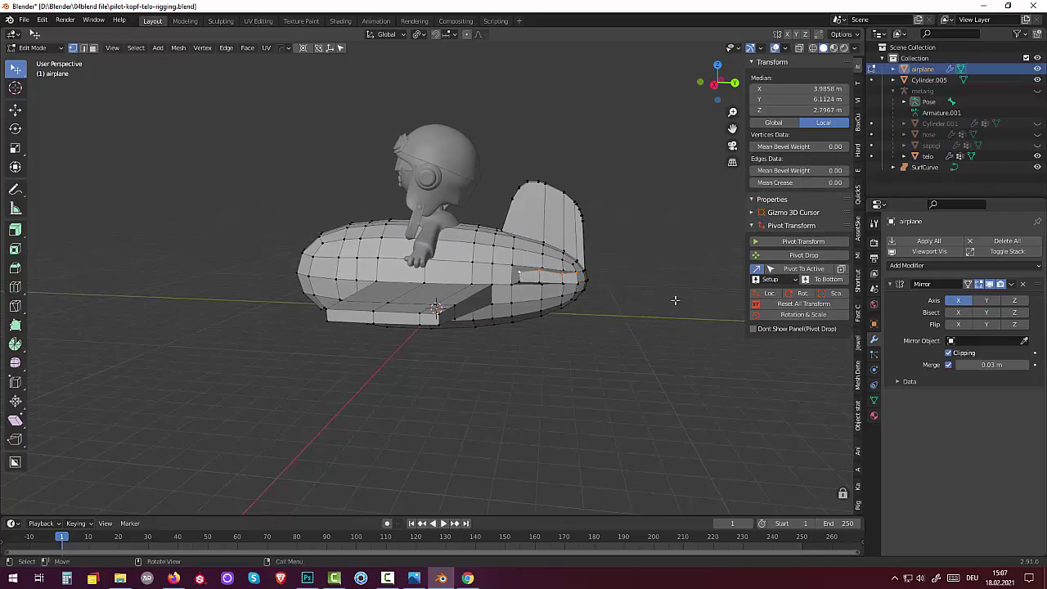
type("sz")
type("0")
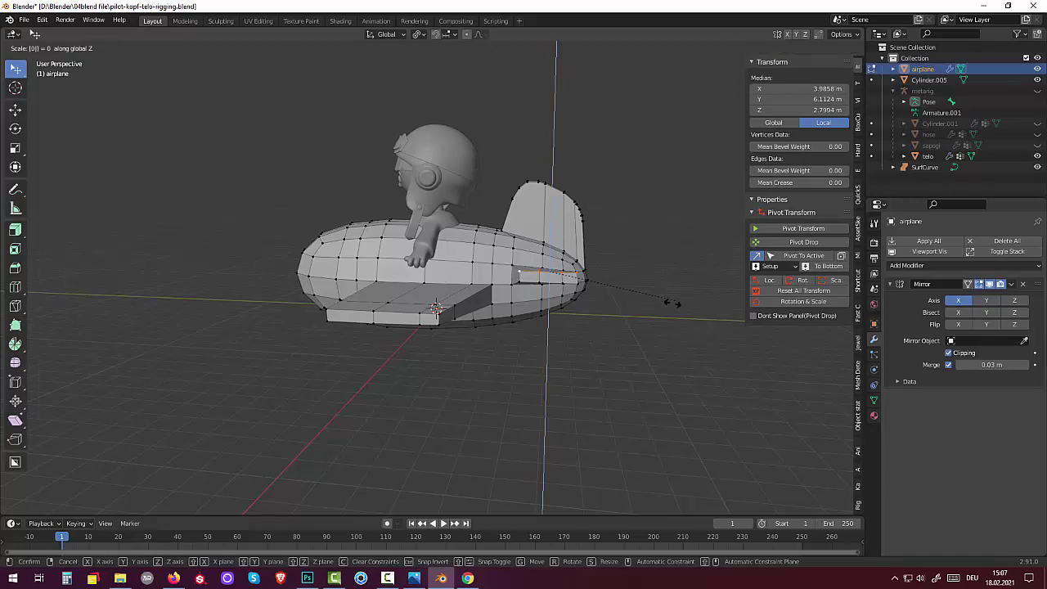
key("Return")
Lower the flattened vertices 0.3765 m along Z, deselect, and pick a wing vertex
mouse_move(676, 303)
middle_mouse_down()
mouse_move(595, 354)
mouse_move(503, 374)
mouse_move(486, 264)
mouse_move(459, 290)
mouse_move(456, 343)
mouse_move(659, 323)
middle_mouse_up()
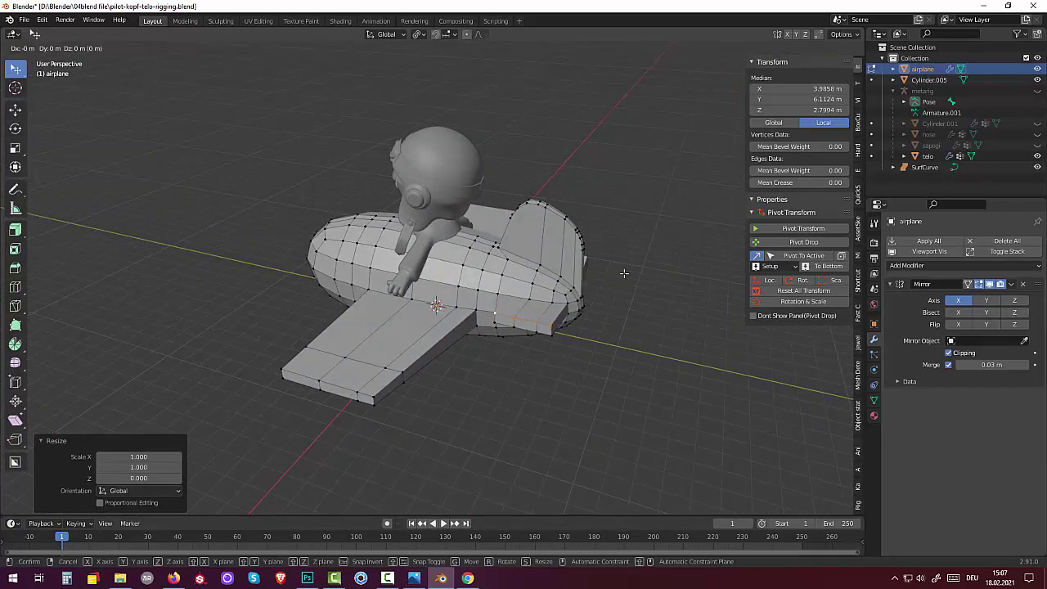
key("g")
key("z")
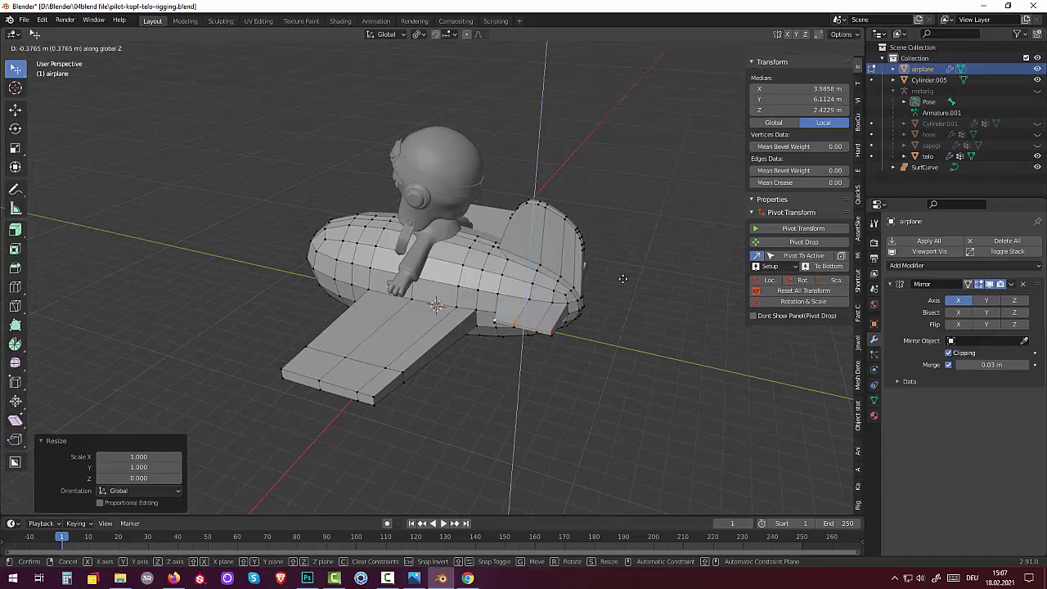
left_click(622, 279)
key("alt+a")
mouse_move(602, 348)
middle_mouse_down()
mouse_move(684, 309)
mouse_move(701, 377)
mouse_move(603, 444)
mouse_move(574, 325)
mouse_move(450, 334)
middle_mouse_up()
left_click(430, 344)
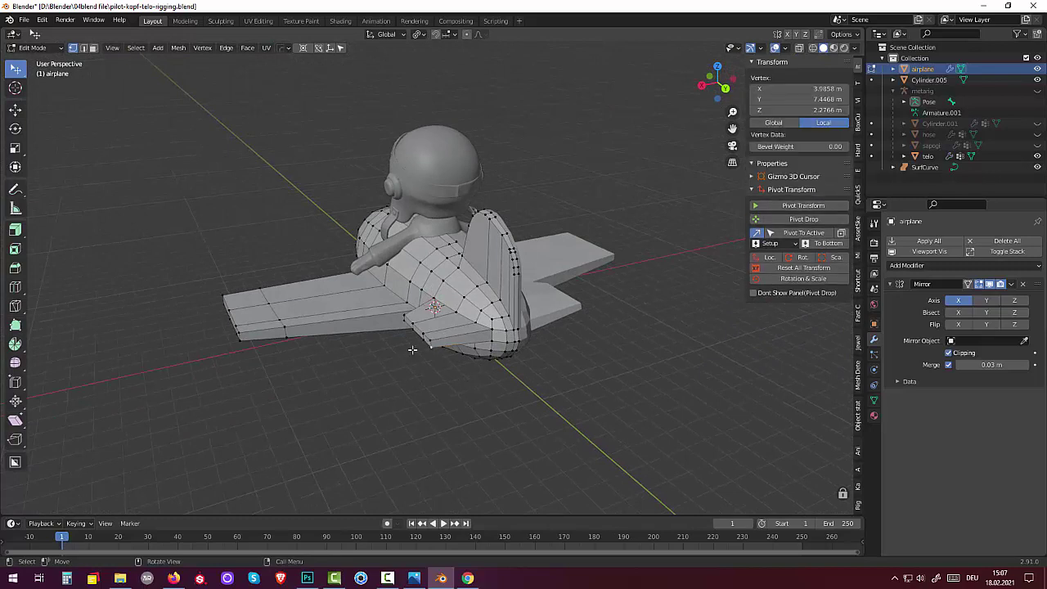
Select the wing-root corner edge and bevel it 0.441 m wide with 3 segments
left_click(93, 47)
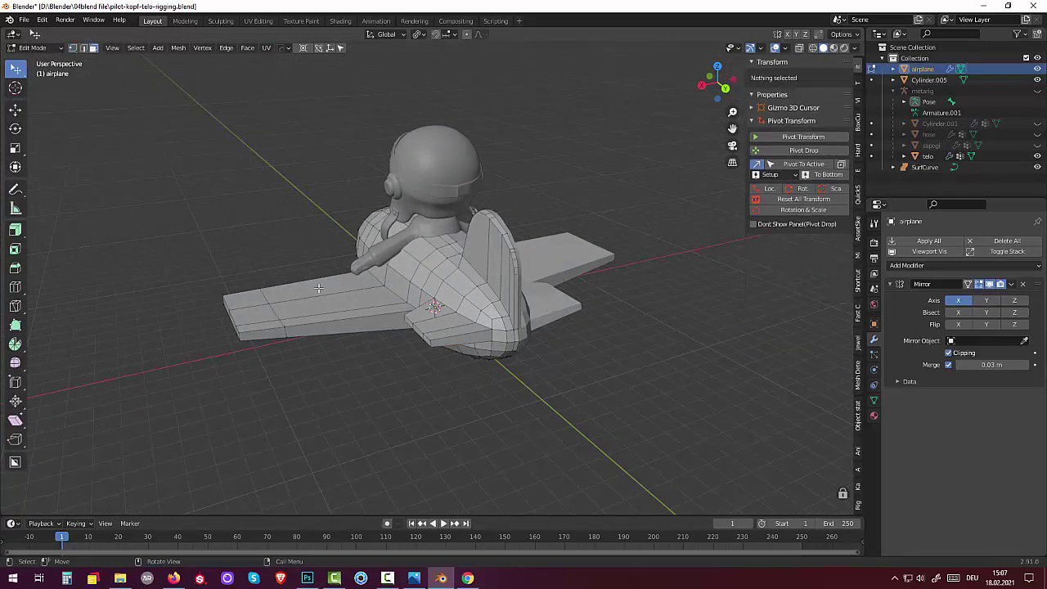
left_click(430, 344)
left_click(82, 48)
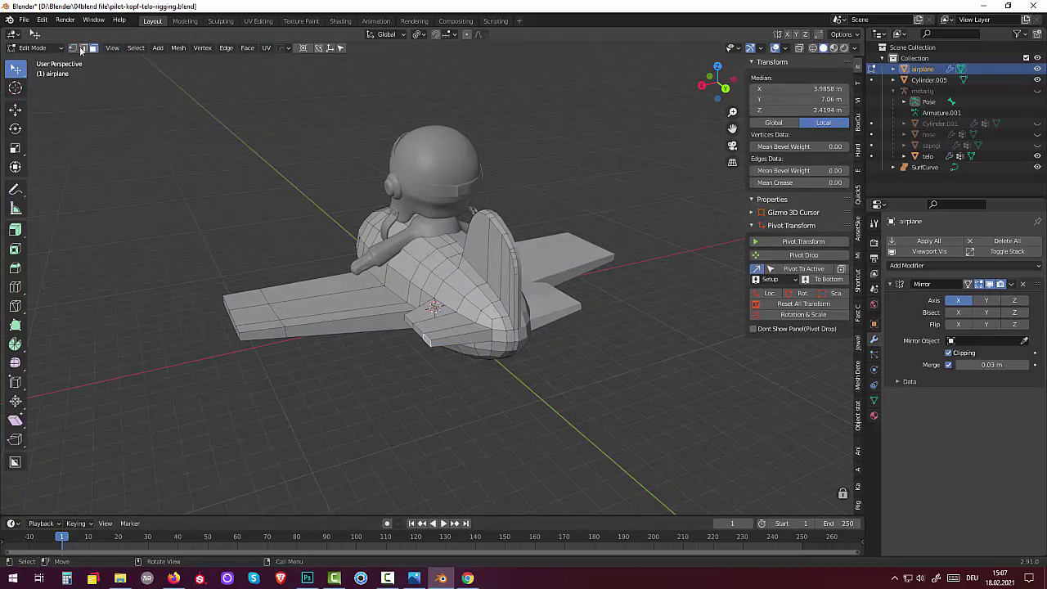
left_click(427, 344)
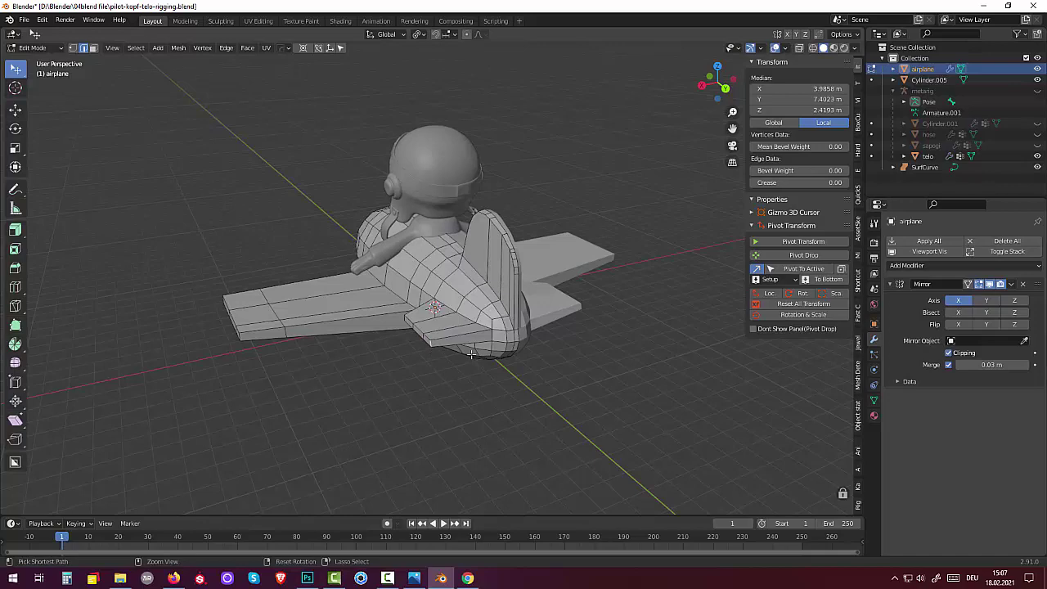
key("ctrl+b")
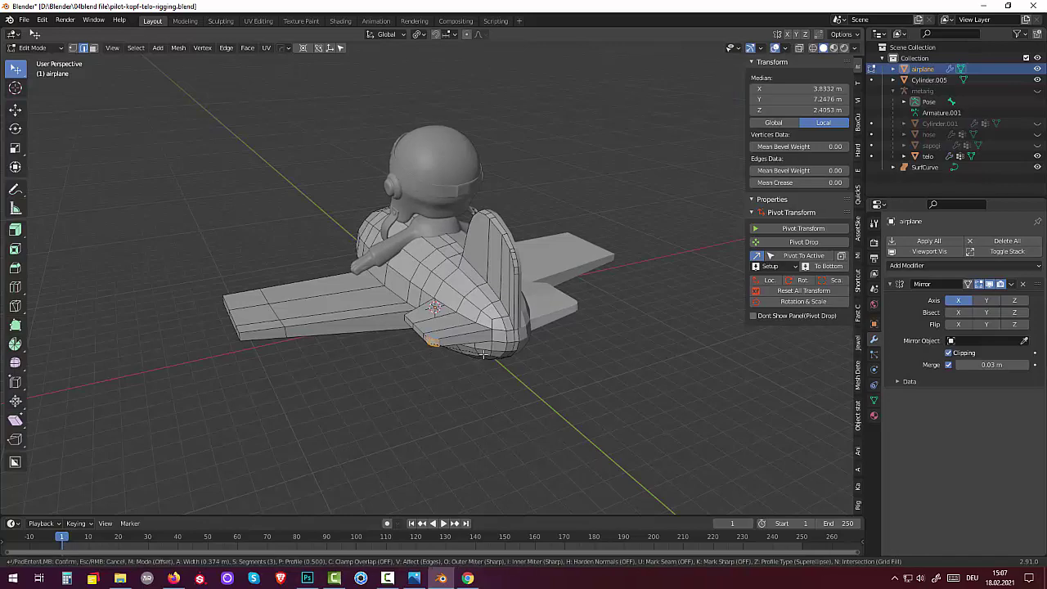
left_click(484, 357)
mouse_move(584, 342)
middle_mouse_down()
mouse_move(625, 360)
mouse_move(553, 285)
middle_mouse_up()
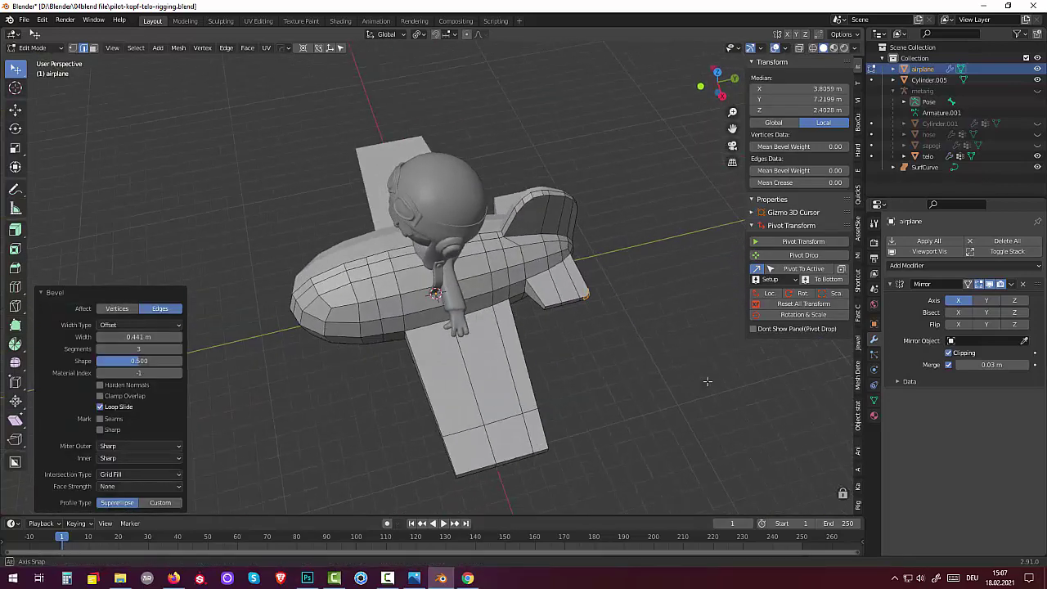
Round the two outer wing-tip corner edges with a multi-segment bevel about 1.27 m wide
left_click(549, 285)
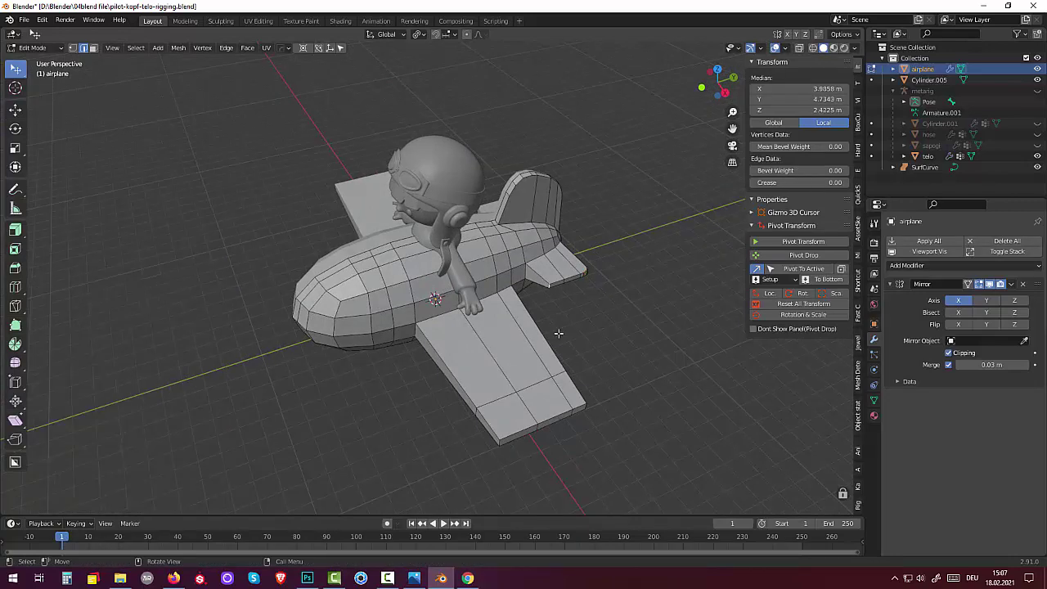
middle_click_drag(561, 406, 525, 406)
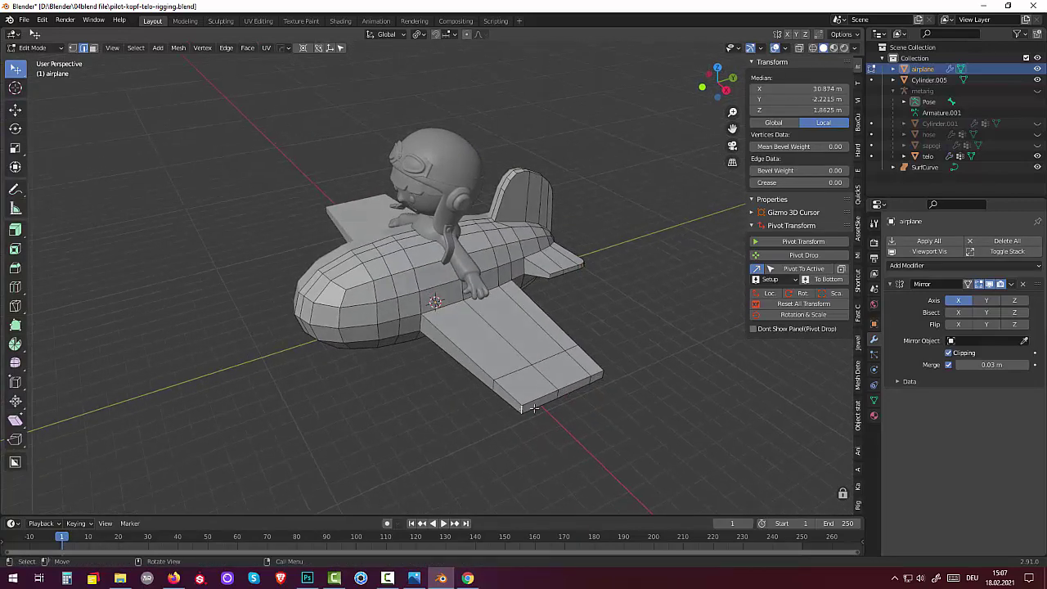
left_click(604, 375, "shift")
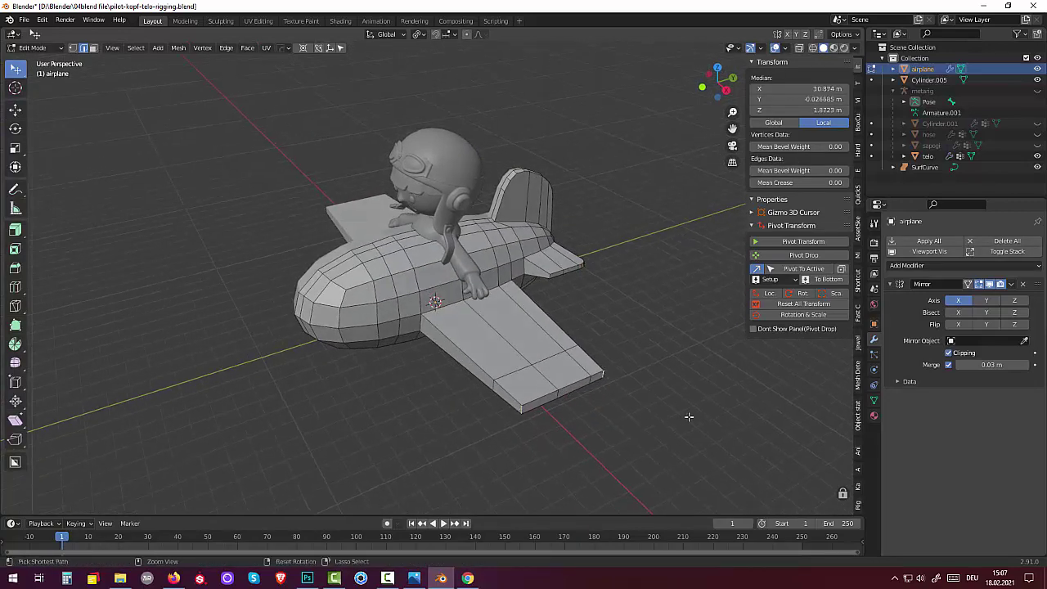
key("ctrl+b")
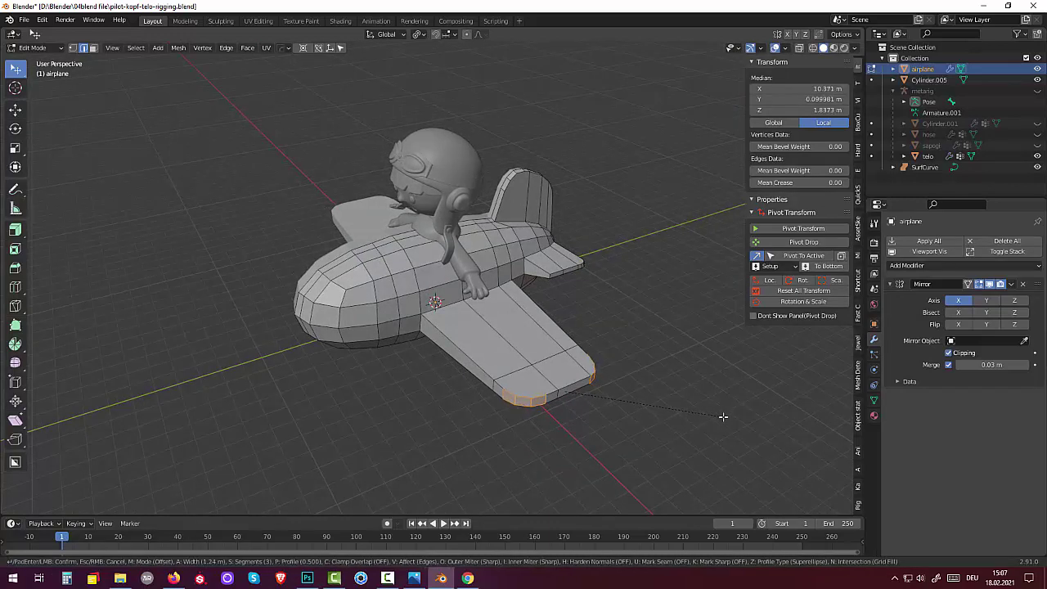
scroll(725, 413, "up", 1)
left_click(725, 412)
key("alt+a")
middle_click_drag(678, 417, 652, 379)
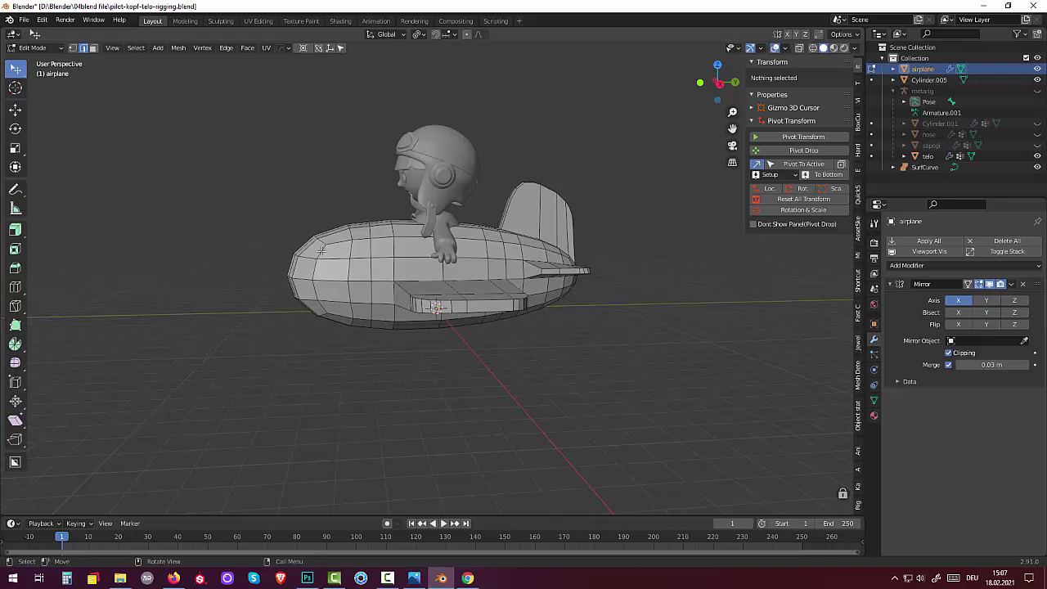
Cut a new edge loop around the fuselage near the nose, slid to factor -0.508
left_click(333, 243)
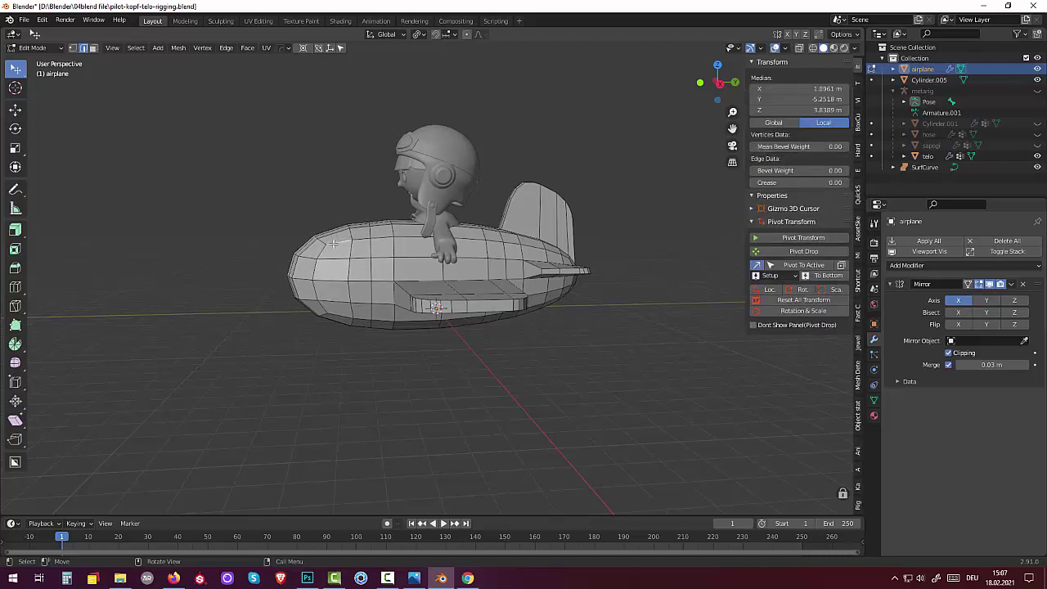
key("ctrl+r")
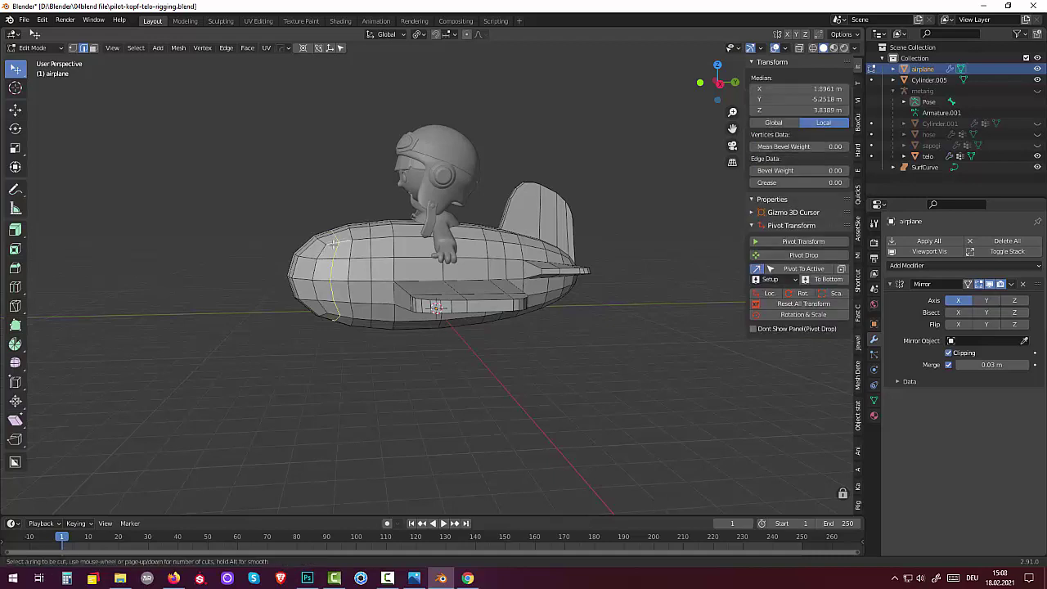
left_click(333, 243)
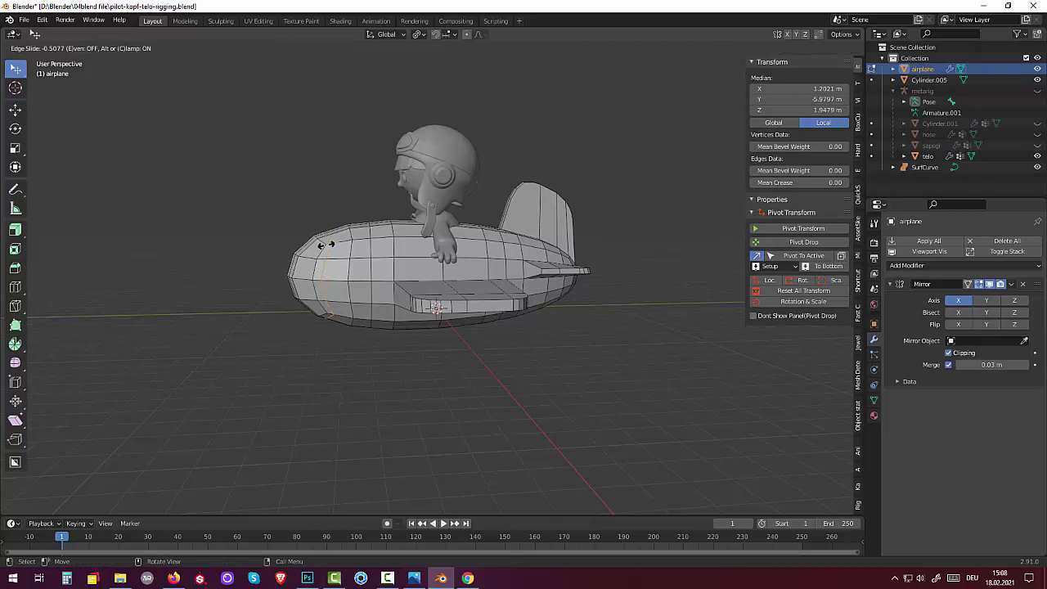
left_click(327, 244)
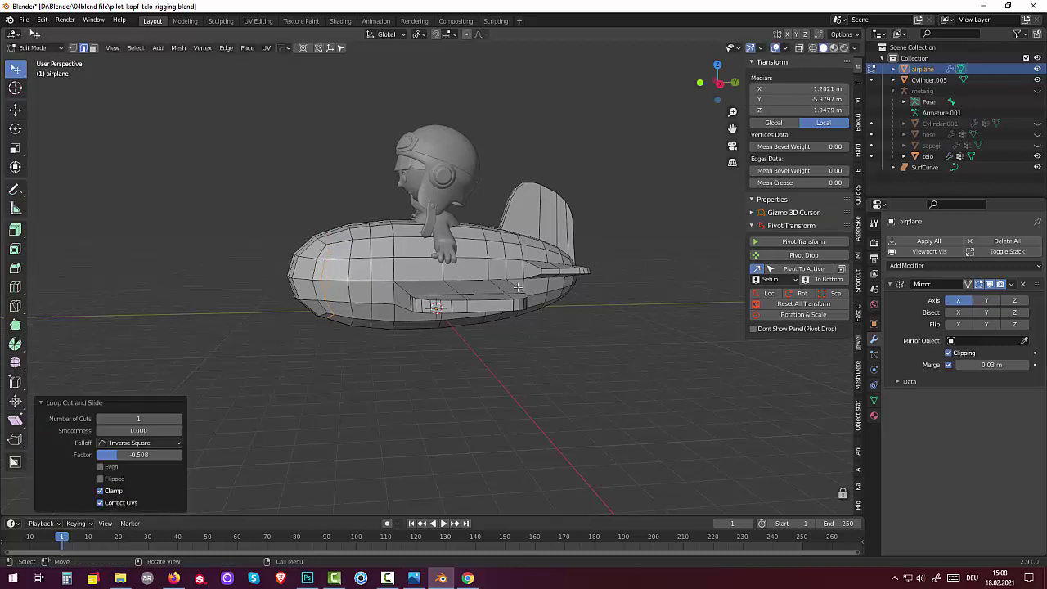
Flatten the new loop into a straight vertical ring by scaling it to 0 along Y
key("s")
key("y")
key("0")
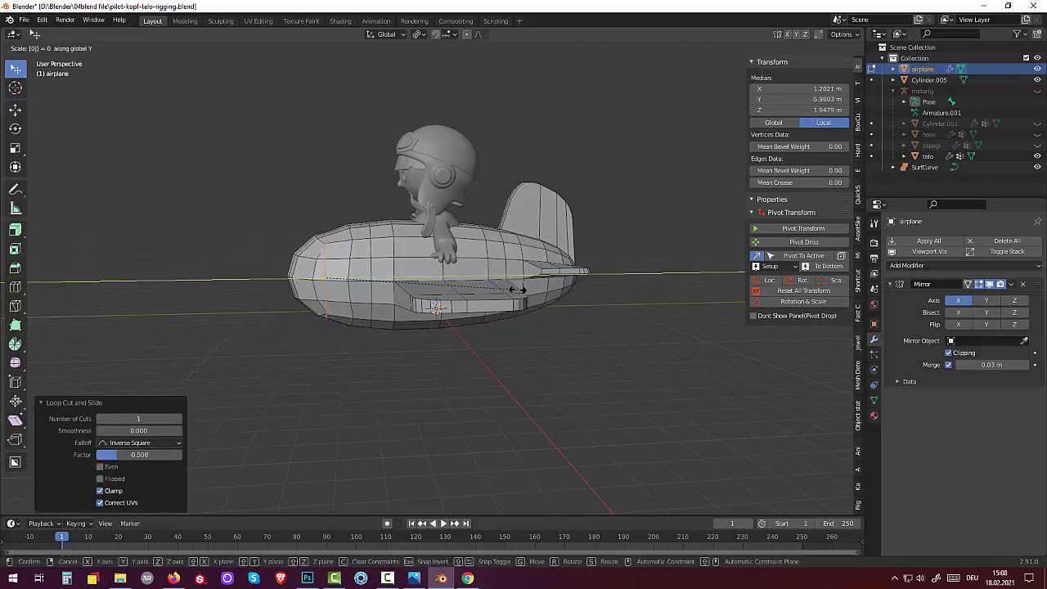
left_click(463, 347)
mouse_move(467, 343)
middle_mouse_down()
mouse_move(523, 364)
mouse_move(469, 348)
mouse_move(471, 334)
middle_mouse_up()
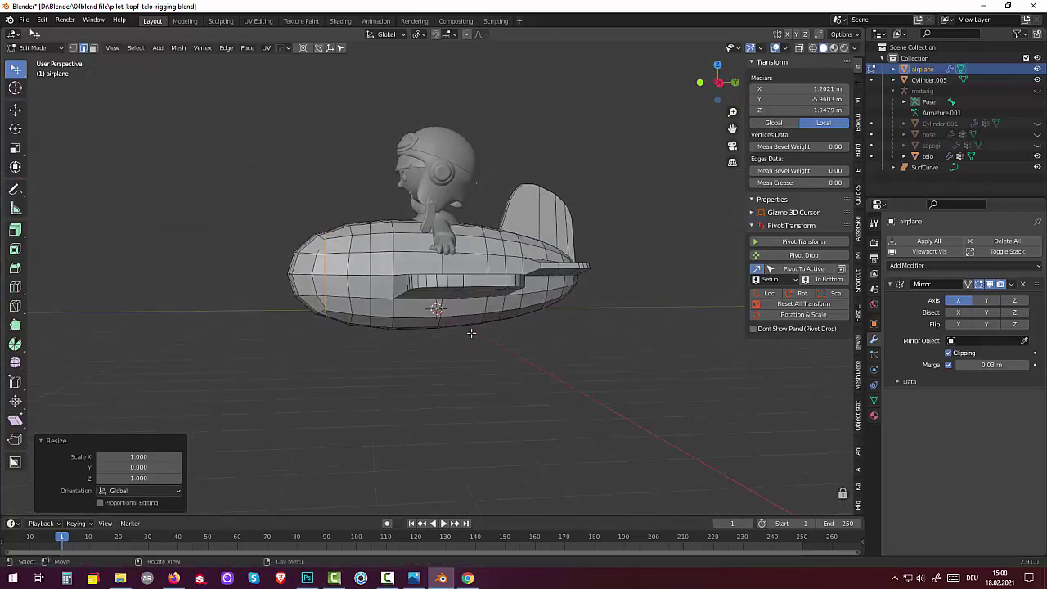
middle_click_drag(399, 329, 376, 346)
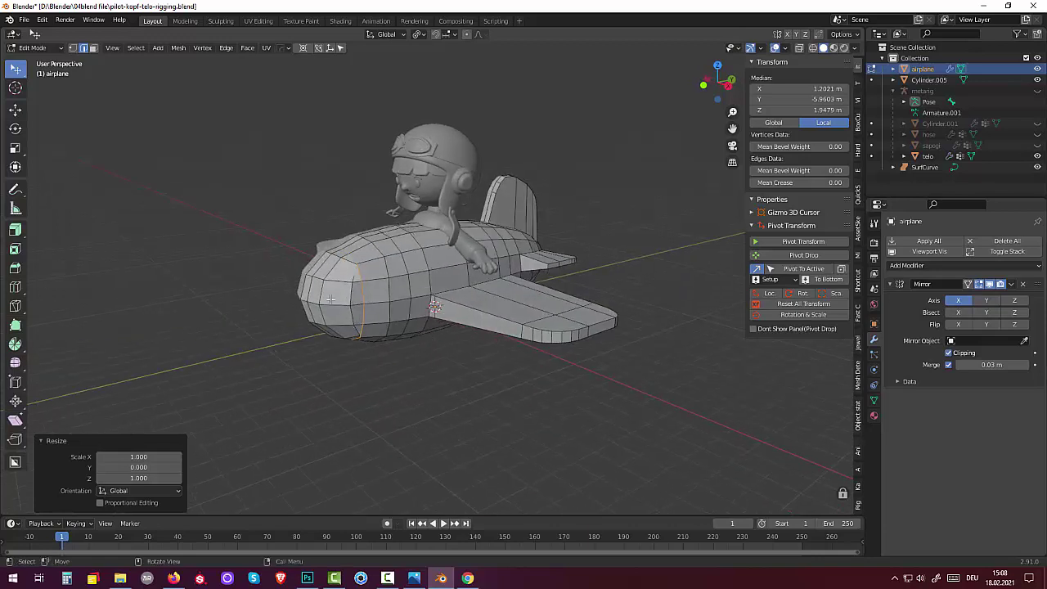
In face select mode, pick the nose faces on the top, left side and underside
left_click(93, 48)
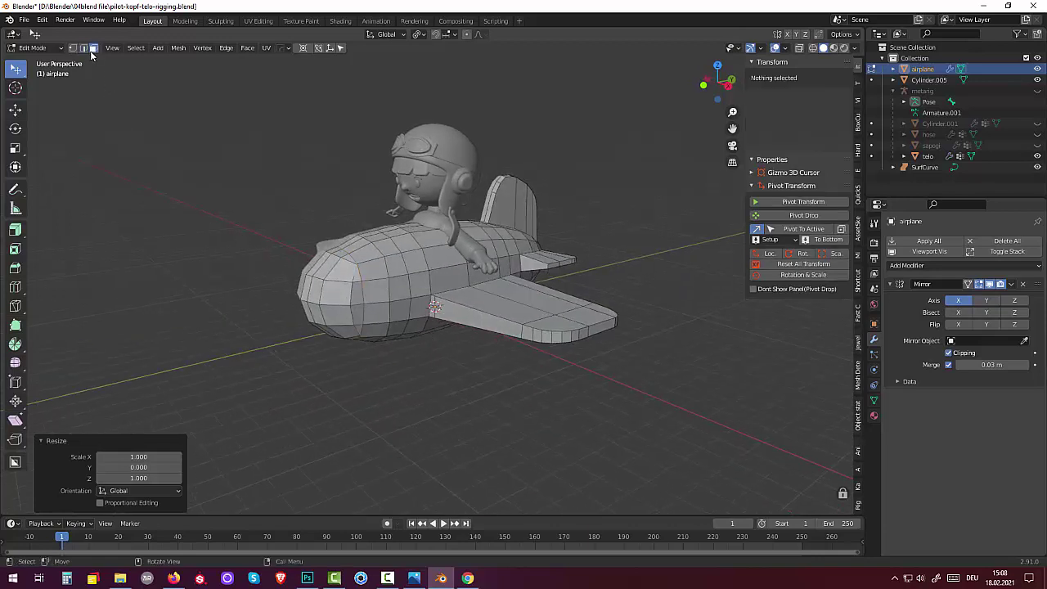
left_click(335, 298)
left_click(346, 259, "shift")
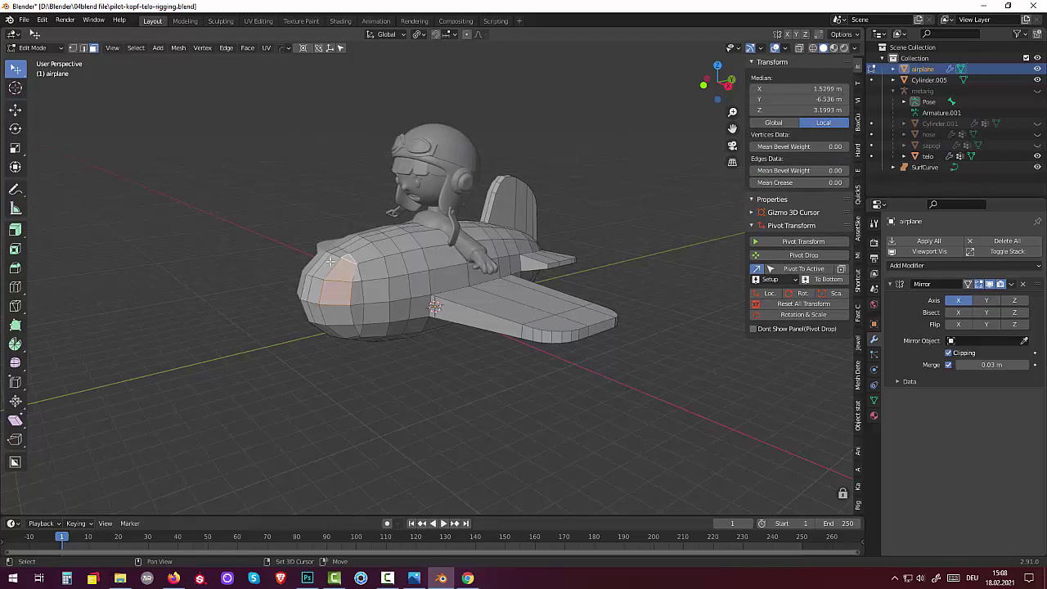
left_click(328, 267, "shift")
left_click(315, 292, "shift")
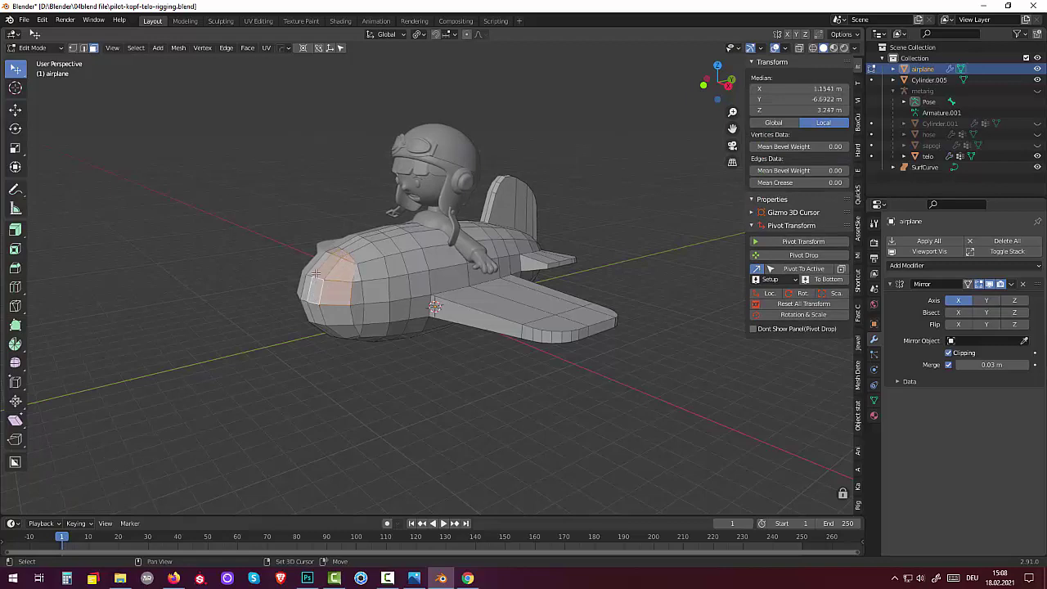
left_click(334, 251, "shift")
left_click(311, 272, "shift")
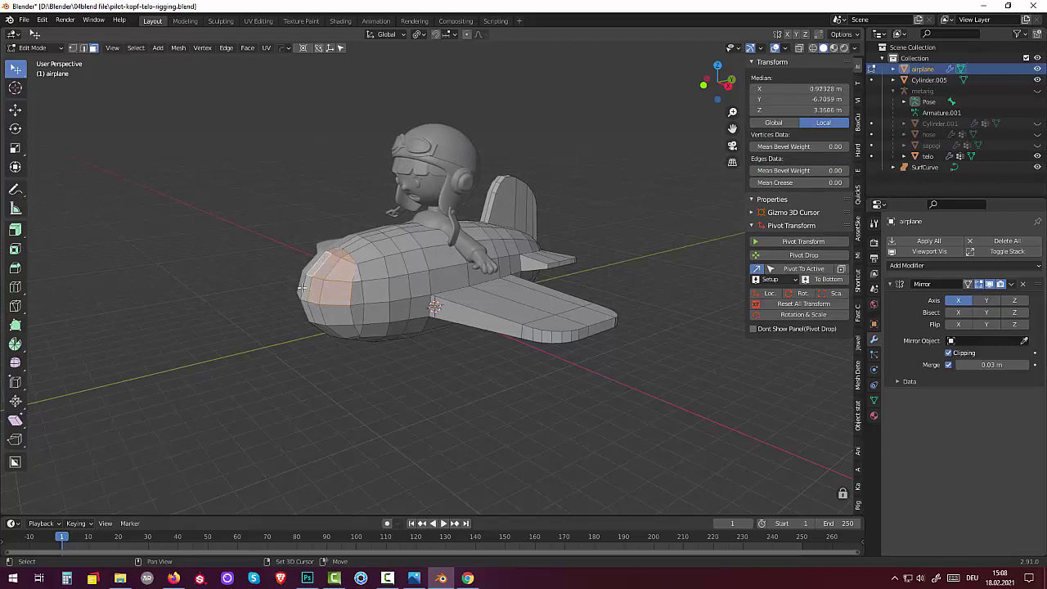
left_click(307, 291, "shift")
left_click(310, 311, "shift")
left_click(333, 314, "shift")
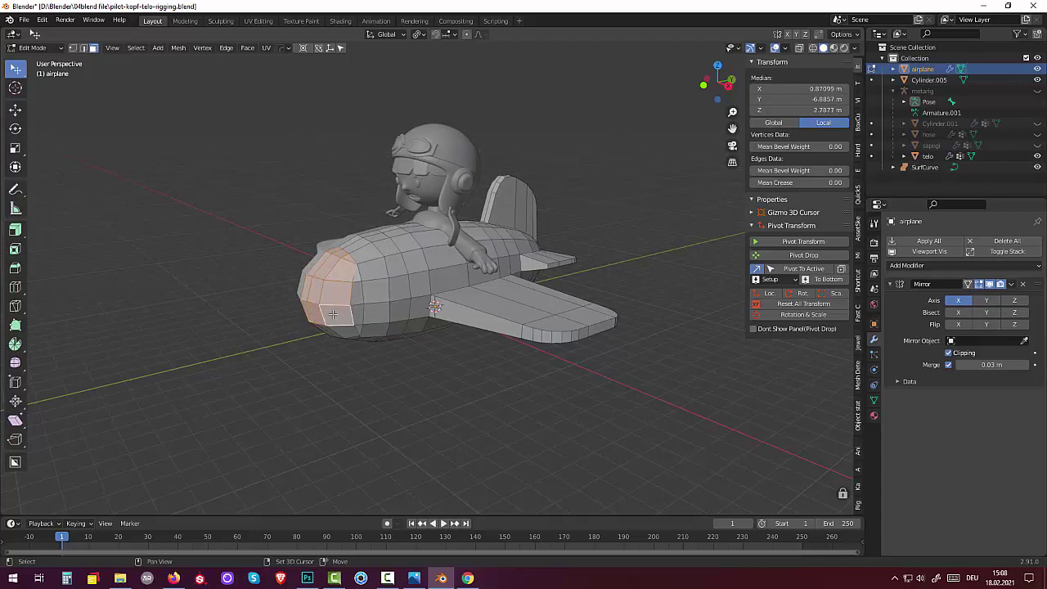
left_click(357, 302, "shift")
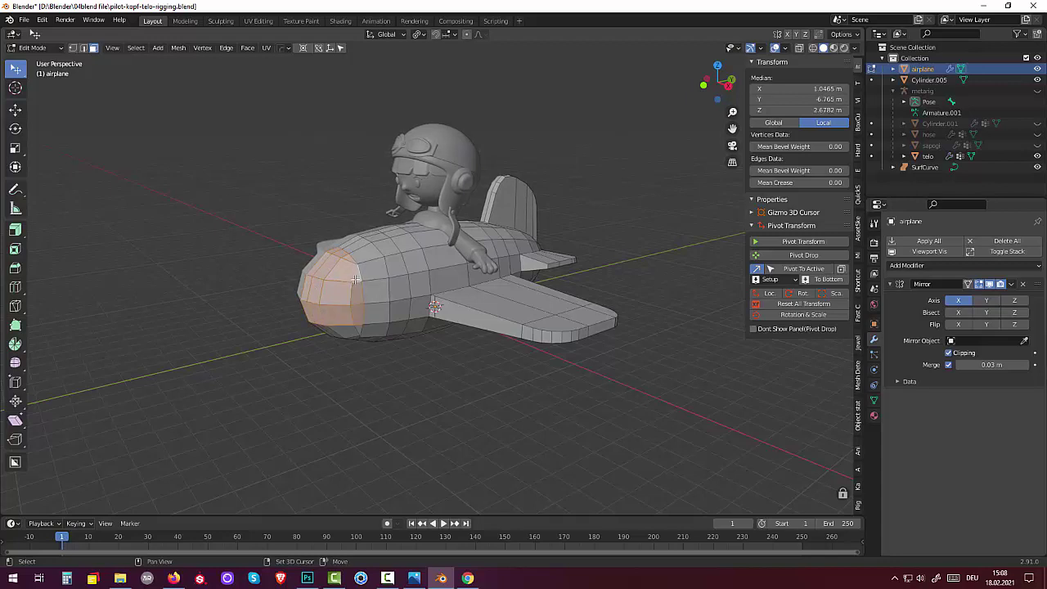
Add the remaining front-facing nose faces to the selection
middle_click_drag(355, 284, 387, 243)
left_click(385, 243, "shift")
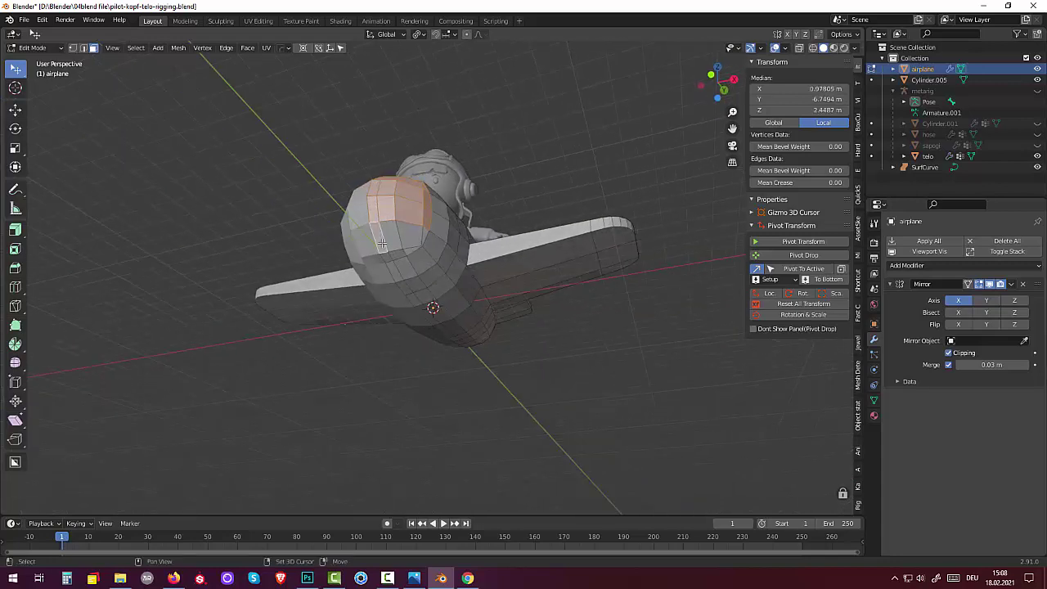
left_click(391, 240, "shift")
left_click(403, 236, "shift")
left_click(422, 238, "shift")
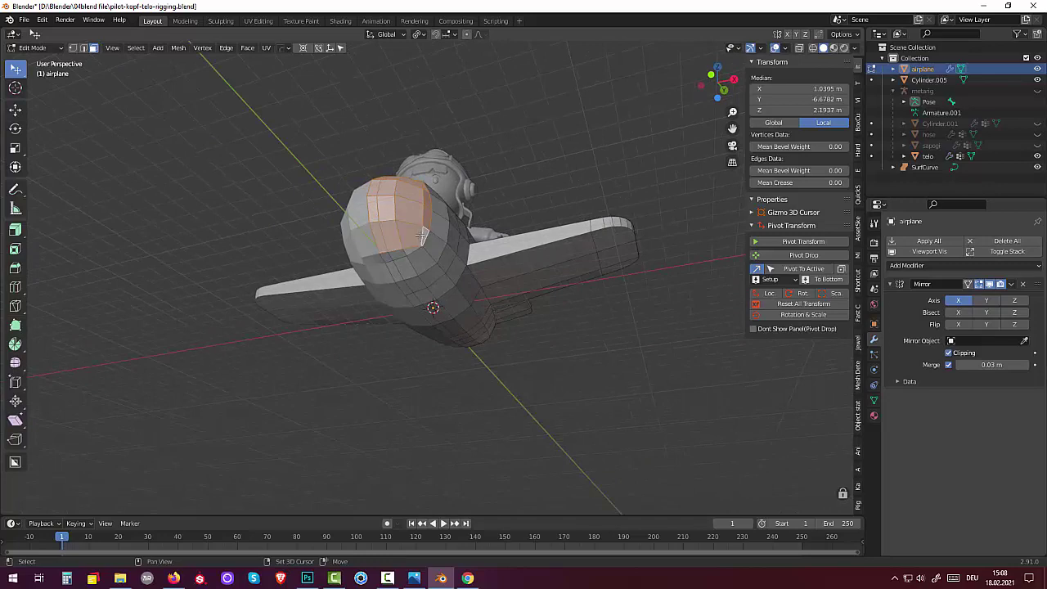
left_click(410, 247, "shift")
left_click(401, 253, "shift")
left_click(389, 258, "shift")
mouse_move(393, 260)
middle_mouse_down()
mouse_move(360, 330)
mouse_move(509, 365)
middle_mouse_up()
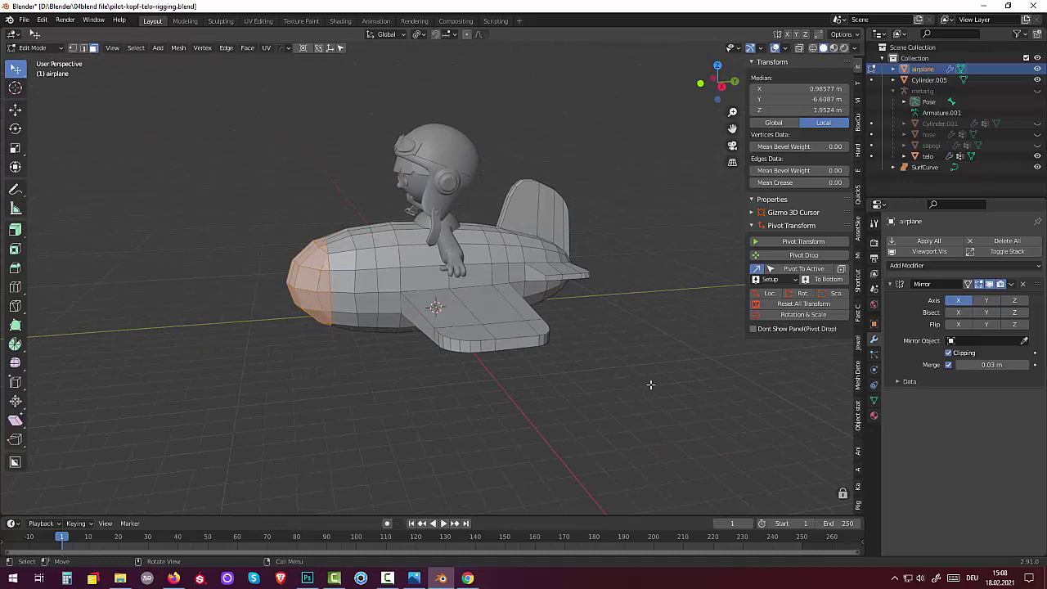
Delete the selected nose faces, leaving the fuselage front open
key("x")
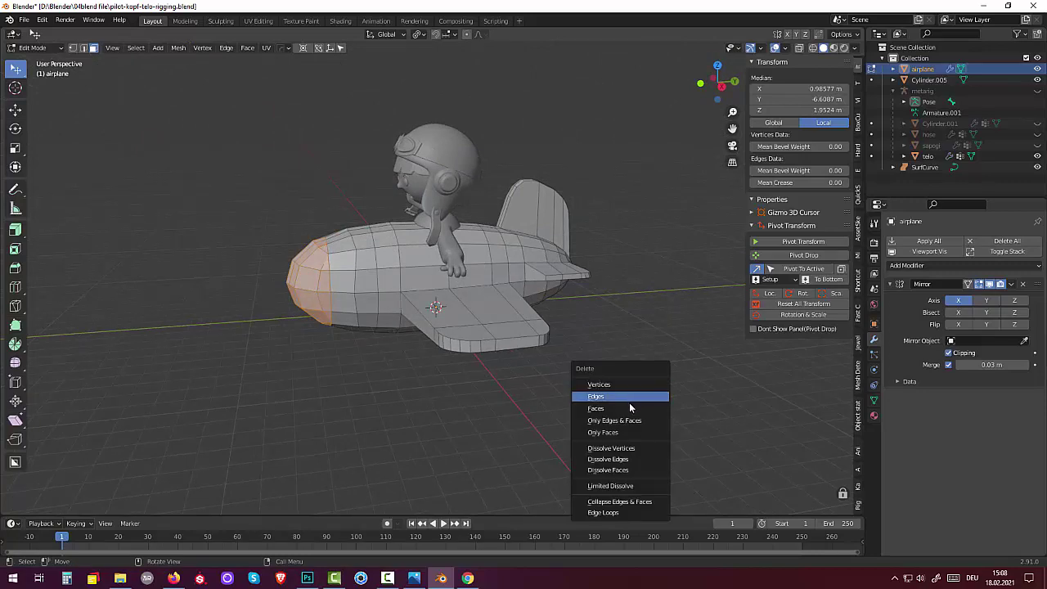
left_click(628, 409)
mouse_move(587, 393)
middle_mouse_down()
mouse_move(567, 378)
mouse_move(654, 389)
mouse_move(706, 369)
mouse_move(638, 402)
mouse_move(431, 349)
middle_mouse_up()
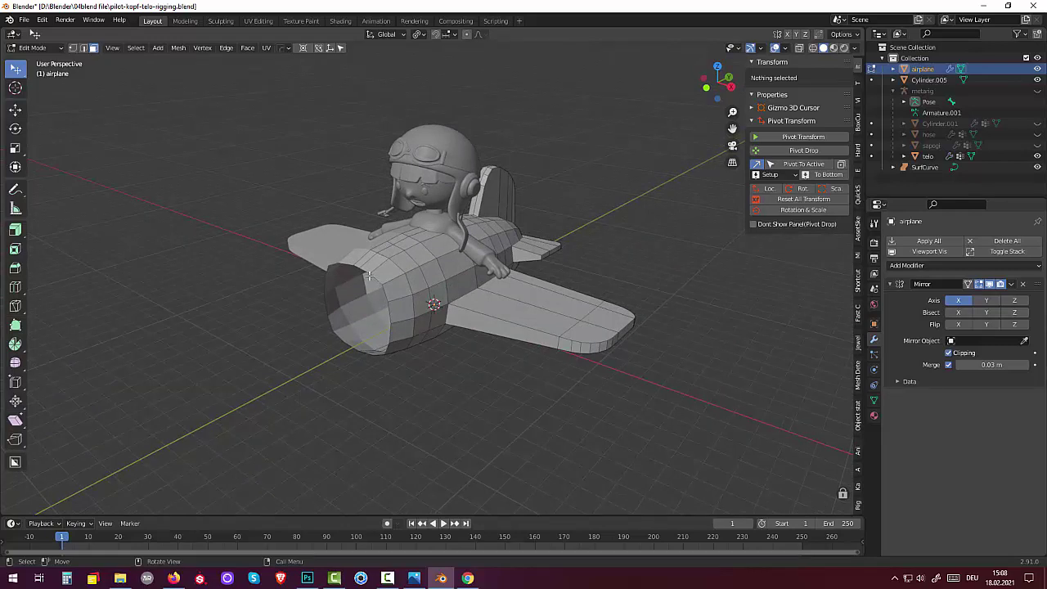
Select the fuselage's front rim edge loop and view it from the side
left_click(83, 48)
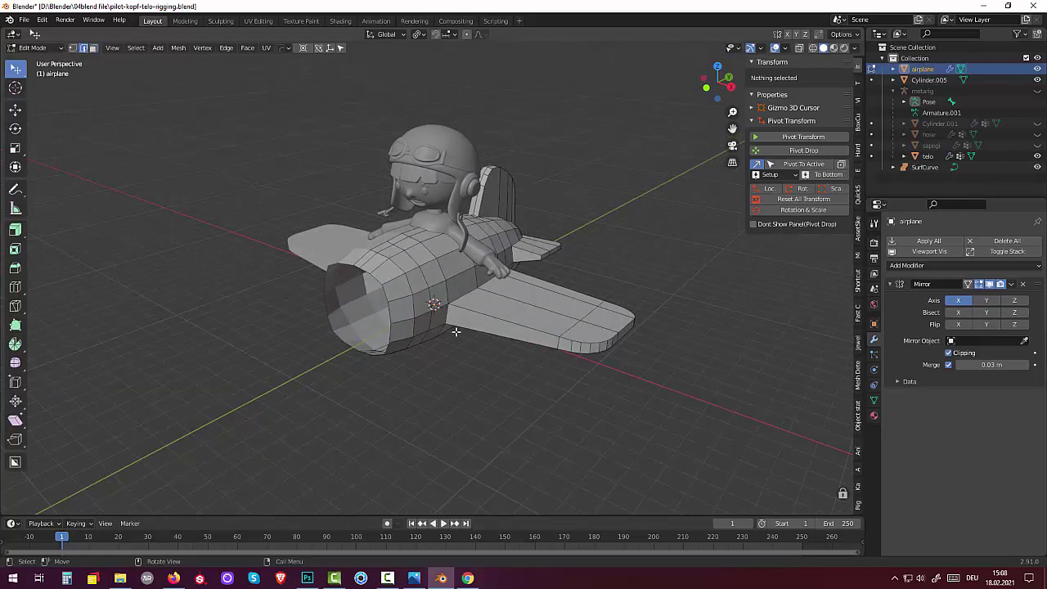
left_click(388, 295)
left_click(387, 294, "alt")
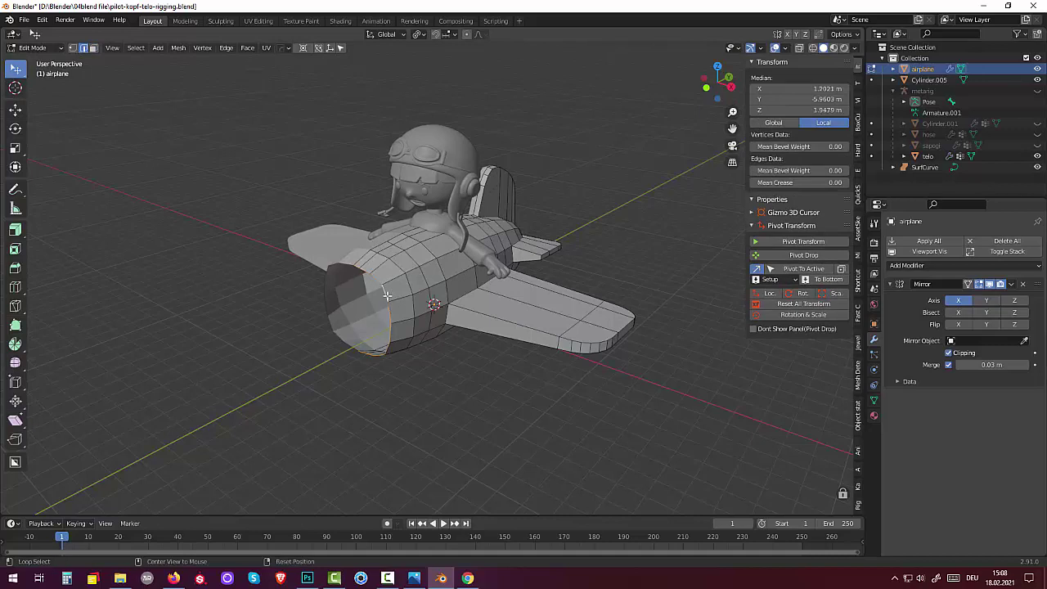
mouse_move(387, 294)
middle_mouse_down()
mouse_move(364, 292)
mouse_move(374, 292)
middle_mouse_up()
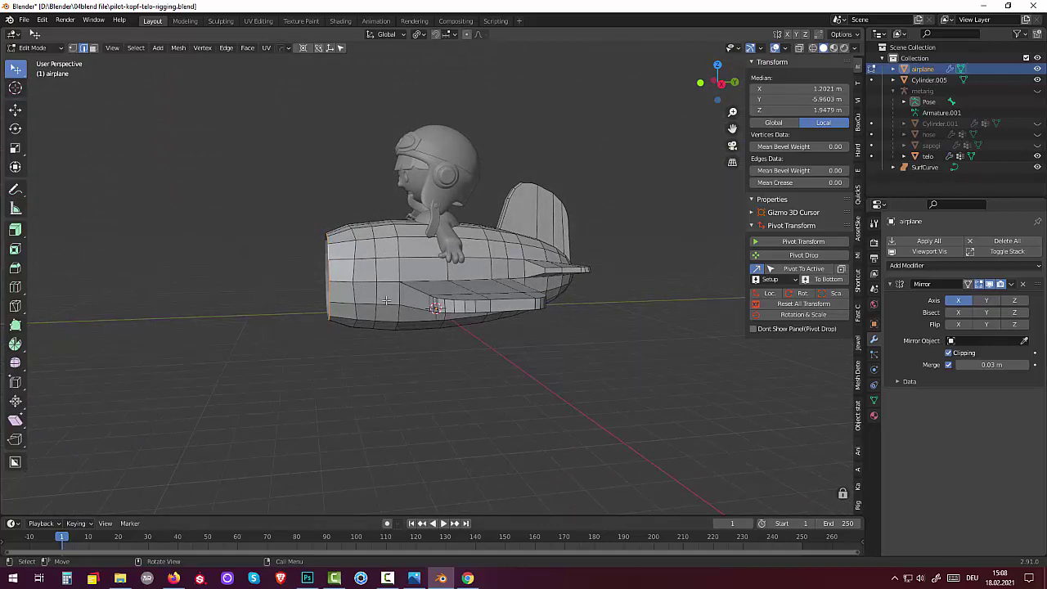
key("KP_3")
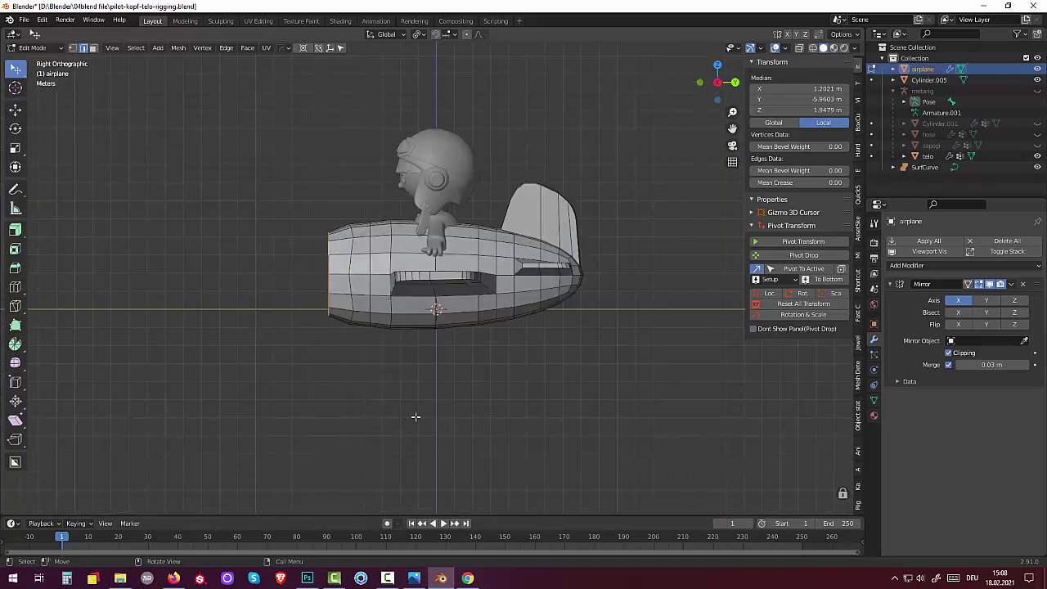
Move the front rim about 1.27 m forward along Y and scale it to 0.911
key("g")
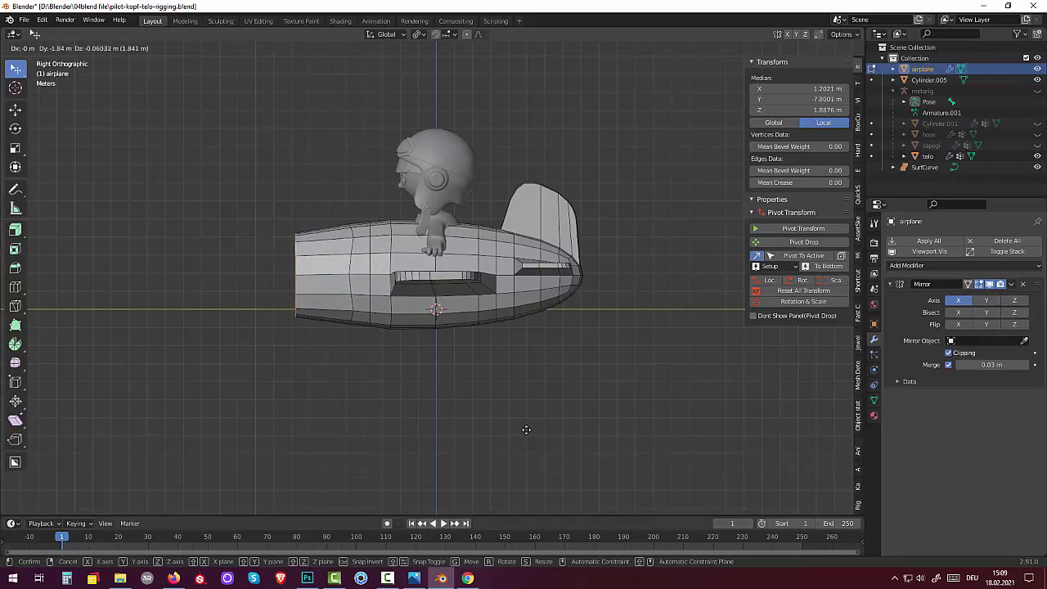
key("y")
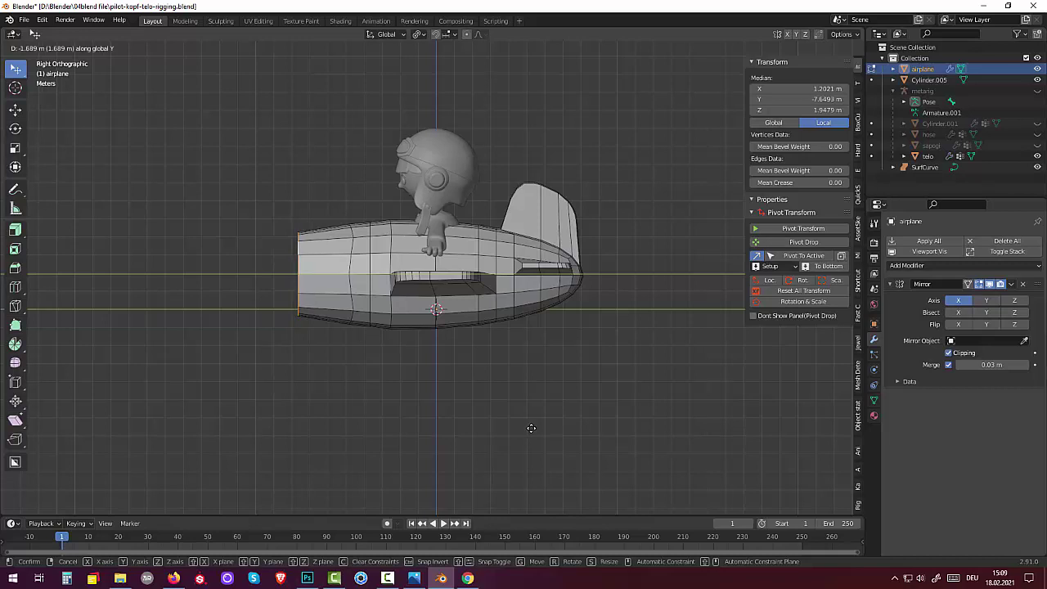
left_click(539, 429)
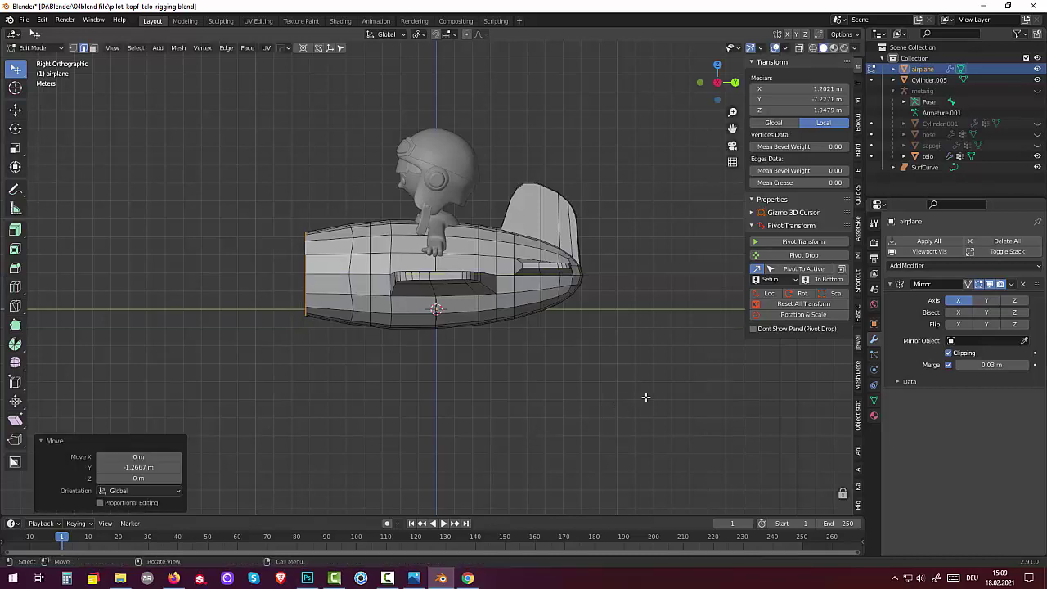
key("s")
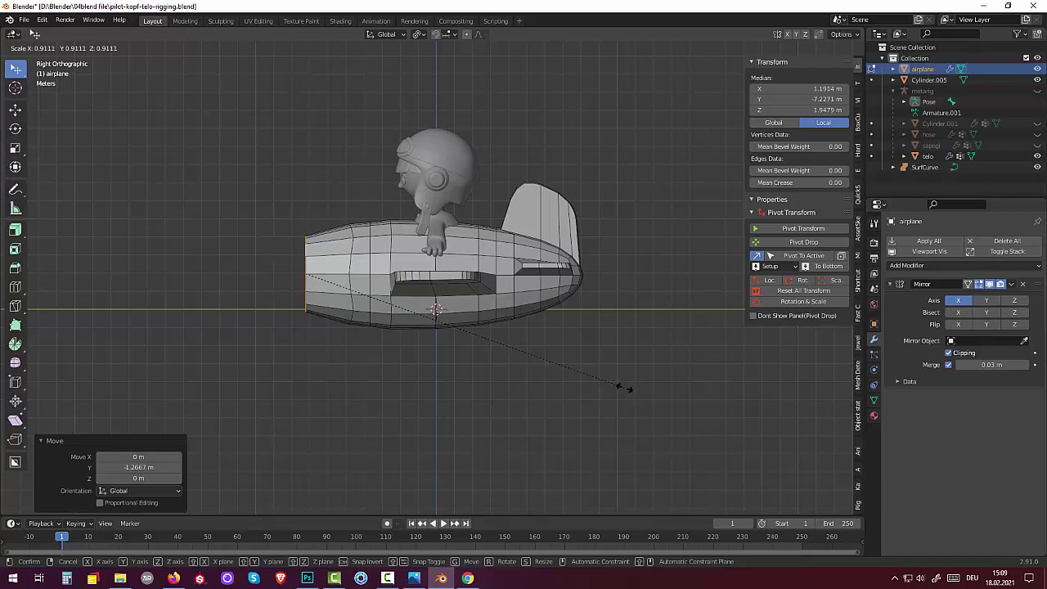
left_click(624, 388)
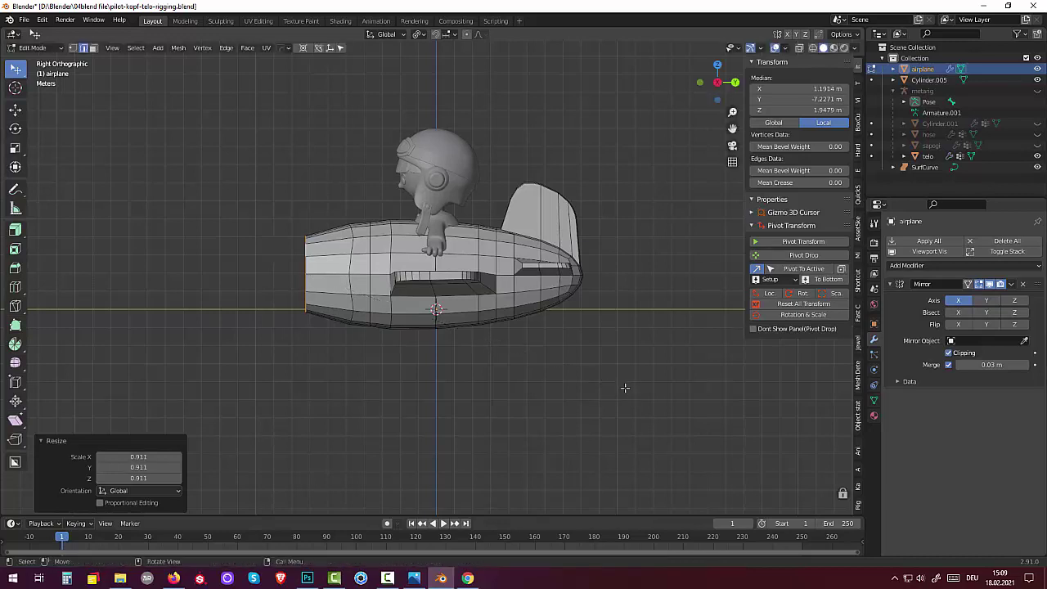
Select the vertical edge loop near the nose and flatten it to zero scale on Y
left_click(352, 245)
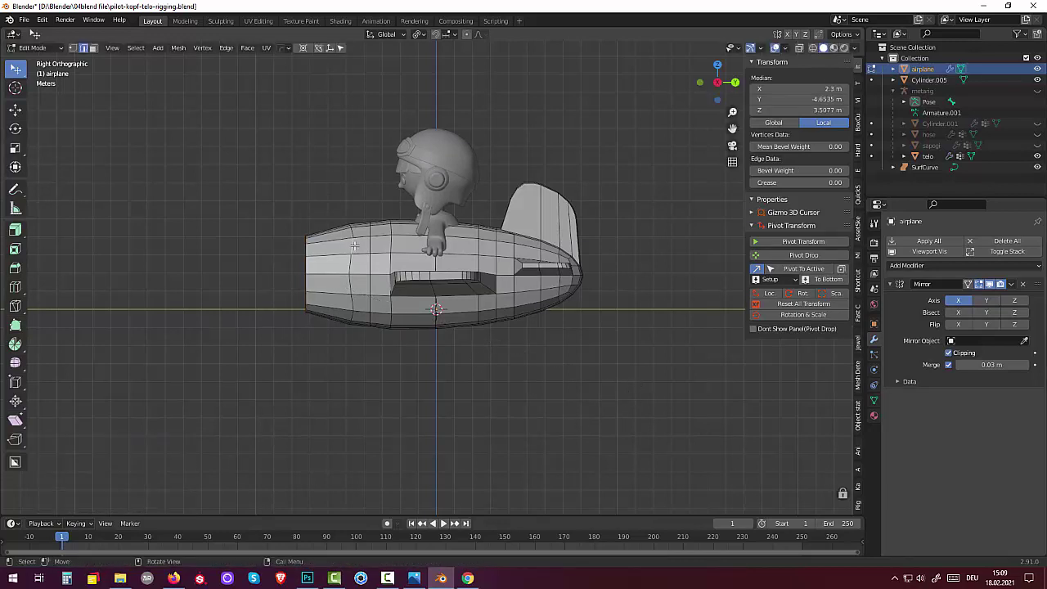
left_click(354, 246, "alt")
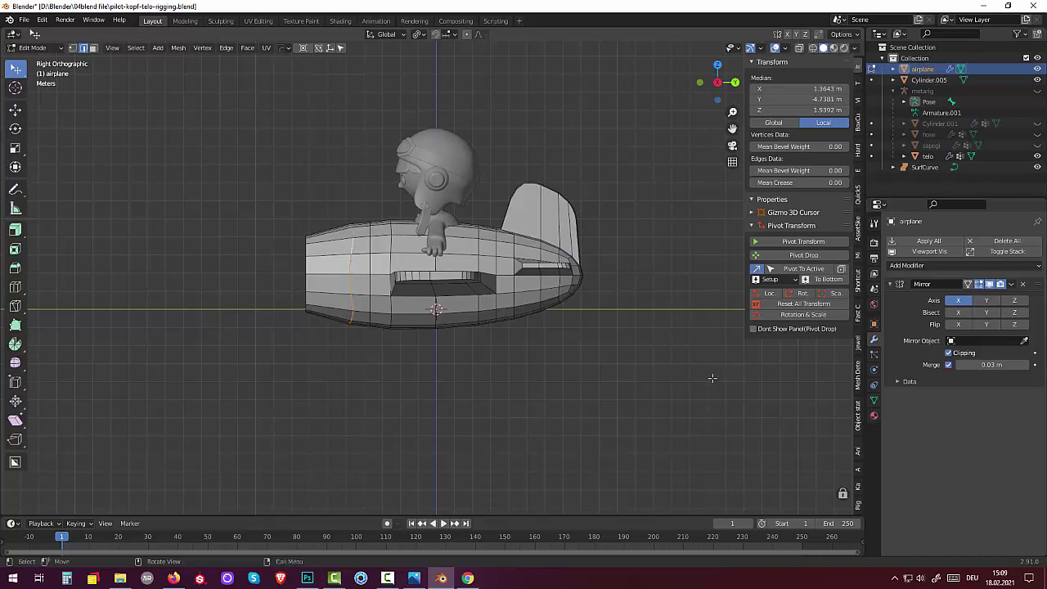
key("s")
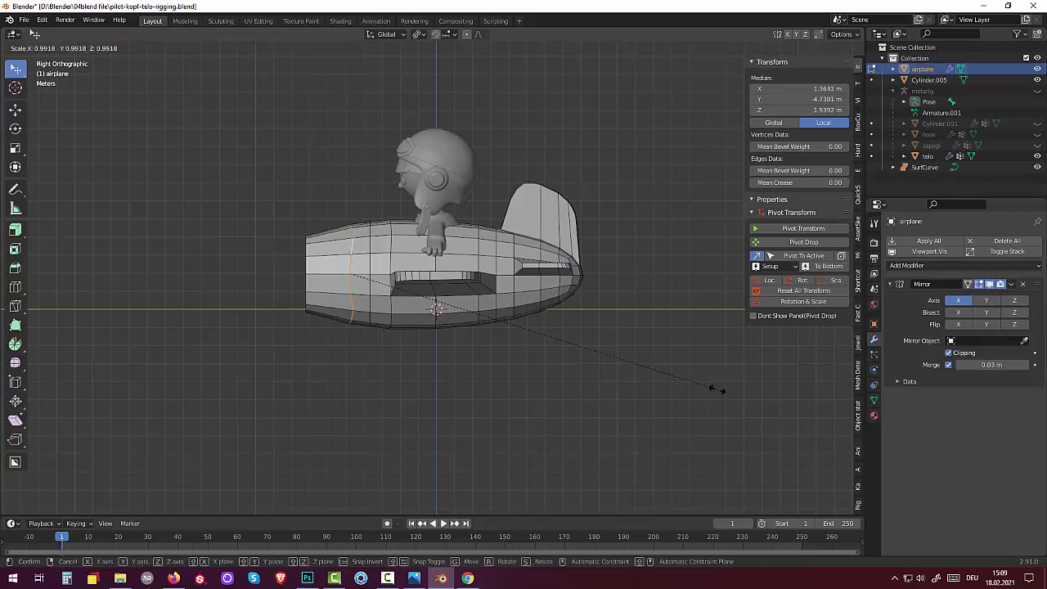
type("y")
type("0")
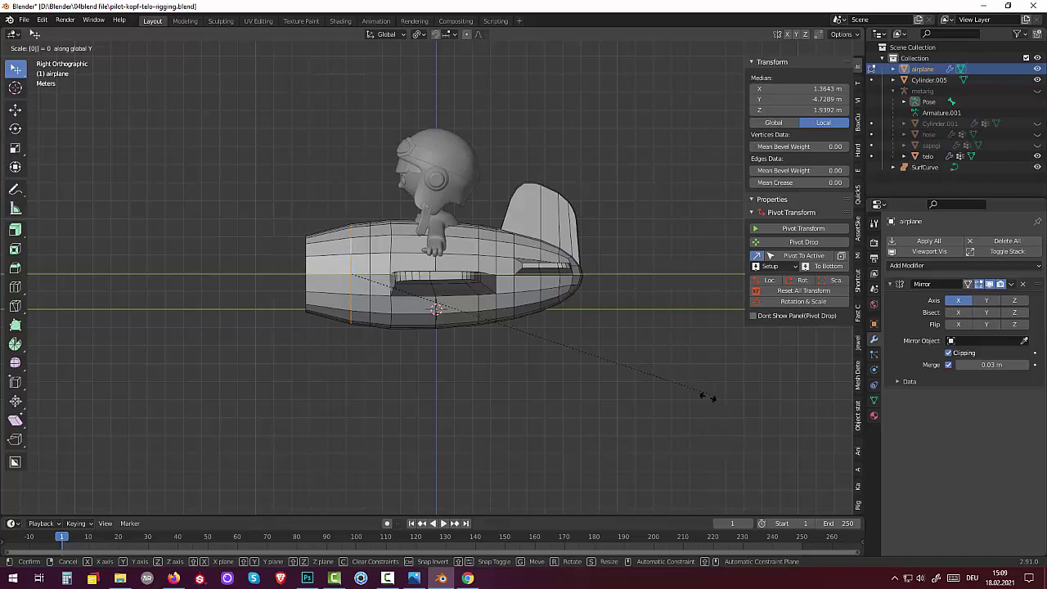
key("Return")
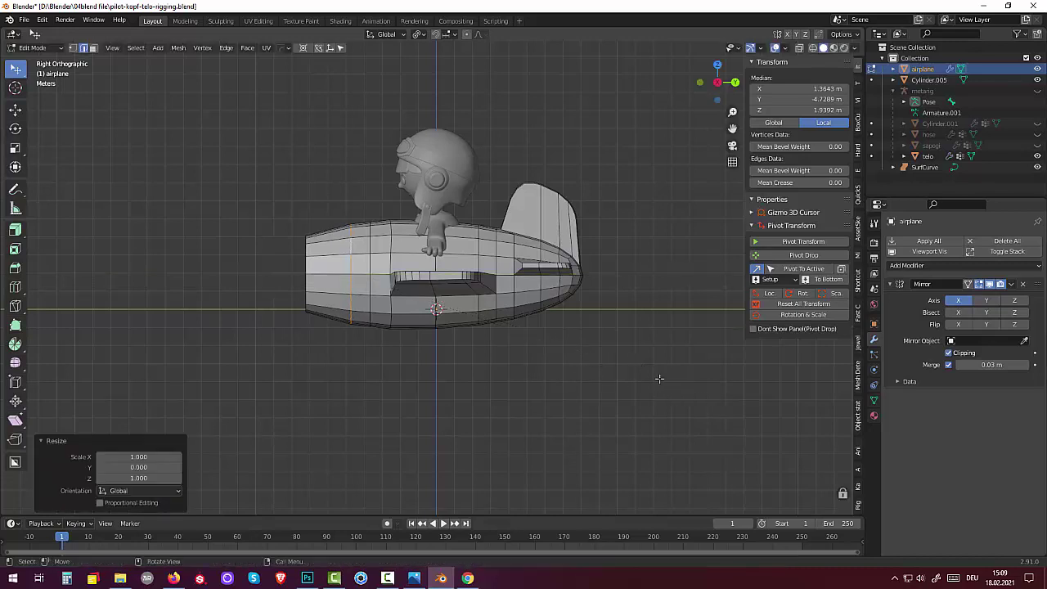
Move that loop about 0.30 m forward along Y, cancelling an accidental scale
key("g")
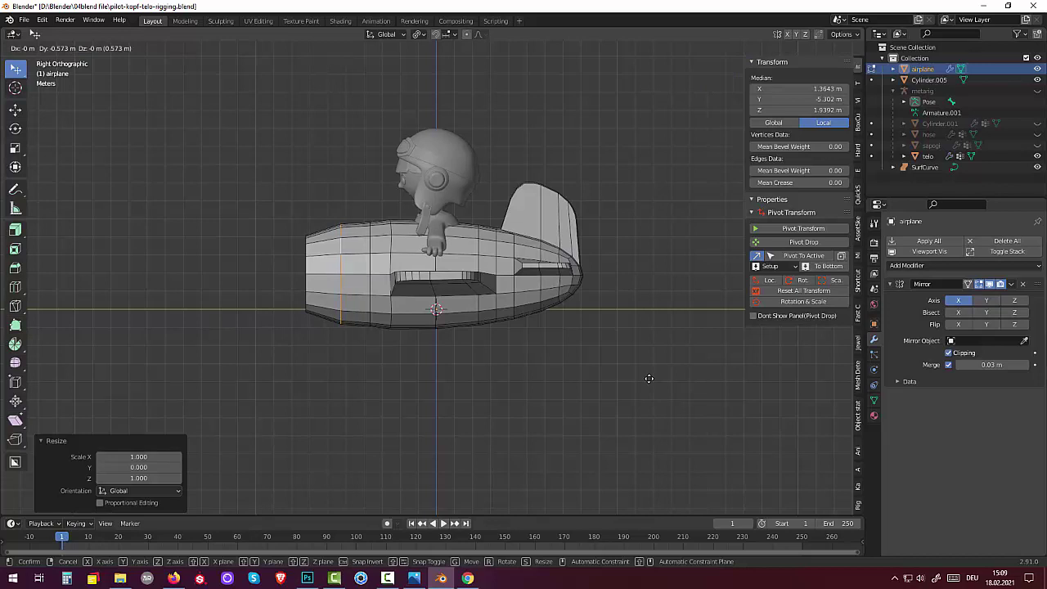
left_click(654, 379)
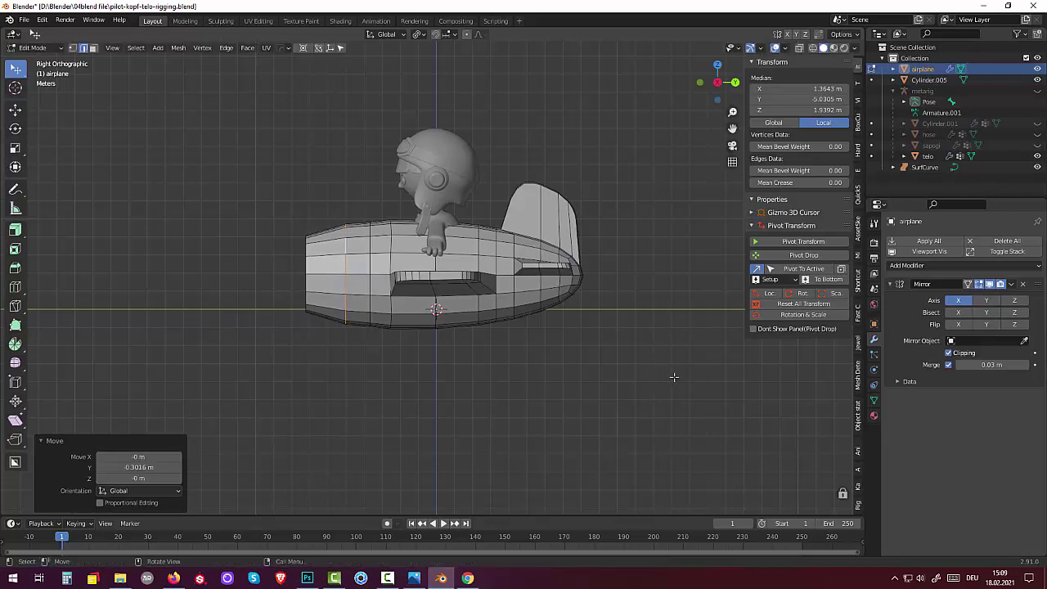
key("s")
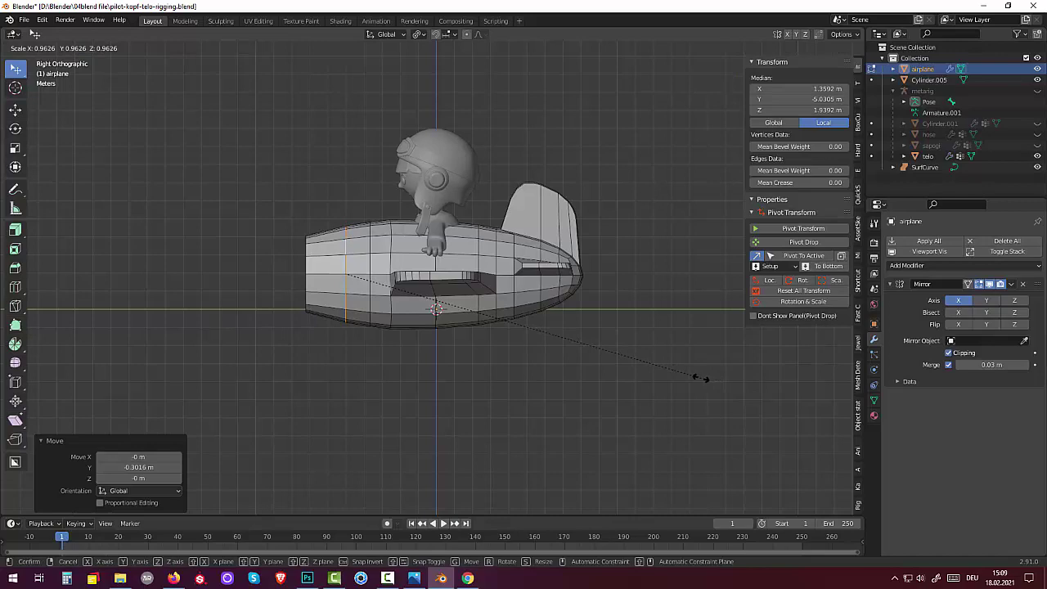
right_click(702, 379)
key("alt+a")
mouse_move(643, 428)
middle_mouse_down()
mouse_move(706, 450)
mouse_move(788, 430)
mouse_move(760, 411)
mouse_move(769, 413)
mouse_move(715, 473)
mouse_move(638, 444)
mouse_move(668, 412)
mouse_move(753, 379)
mouse_move(733, 446)
mouse_move(755, 442)
mouse_move(731, 456)
middle_mouse_up()
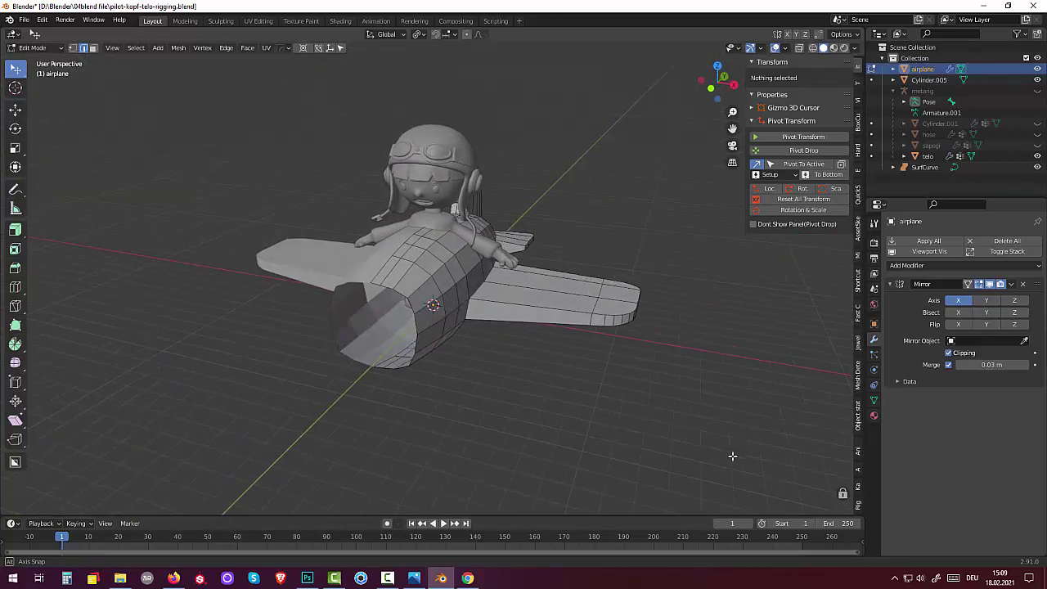
Select edges around the nose rim, then clear that selection
left_click(378, 290)
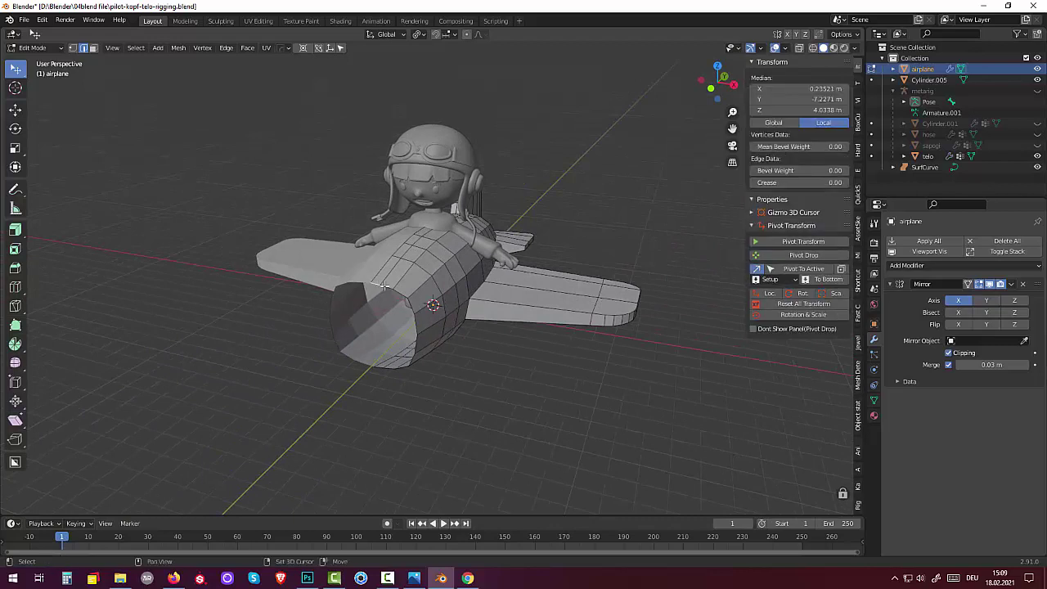
left_click(411, 307, "shift")
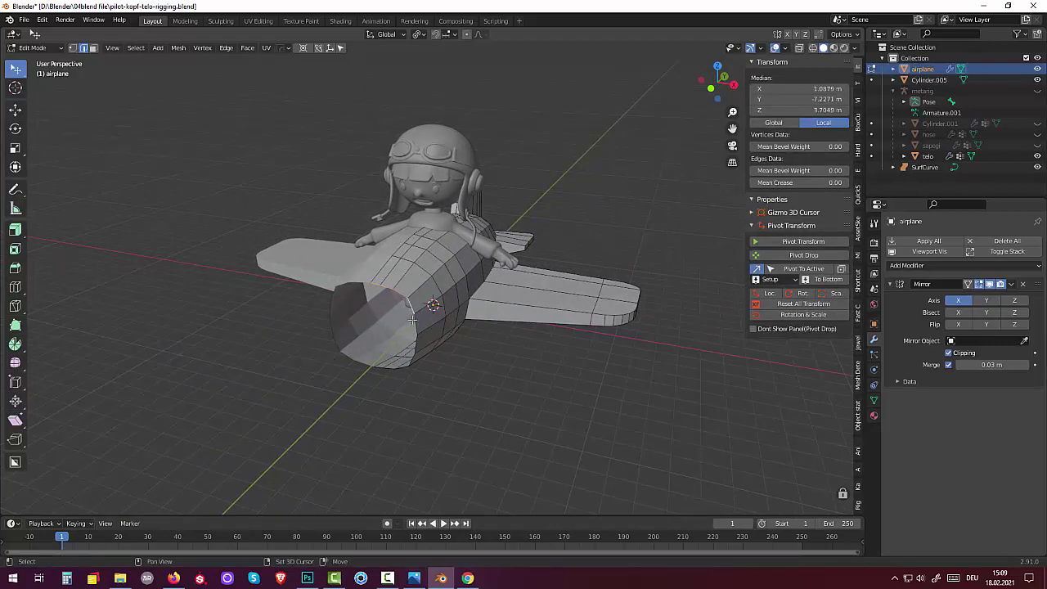
left_click(416, 350, "shift")
left_click(414, 366, "shift")
left_click(401, 367, "shift")
middle_click_drag(414, 372, 483, 387)
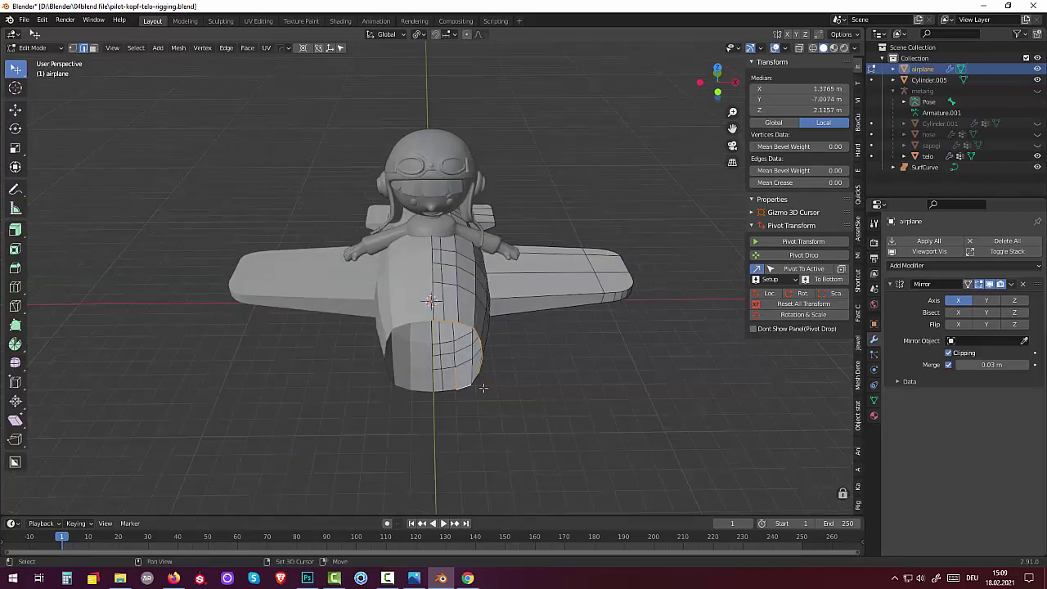
left_click(458, 378, "shift")
left_click(451, 388, "shift")
left_click(444, 391, "shift")
mouse_move(533, 378)
middle_mouse_down()
mouse_move(513, 346)
mouse_move(531, 344)
mouse_move(524, 355)
mouse_move(549, 368)
middle_mouse_up()
left_click(523, 378)
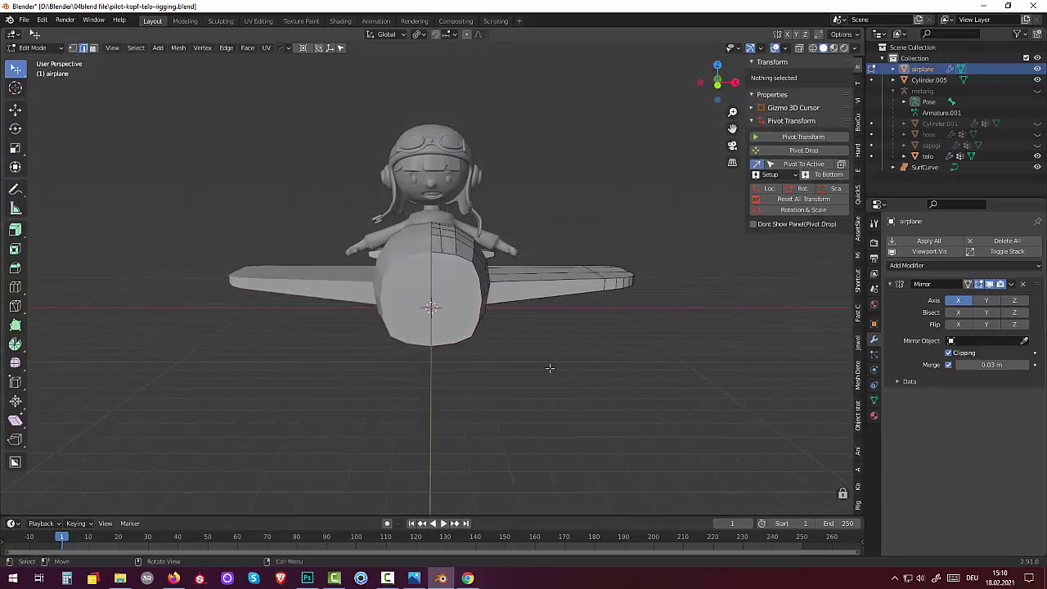
Inset the nose's front face by 0.4552 m with Boundary turned off
left_click(455, 303)
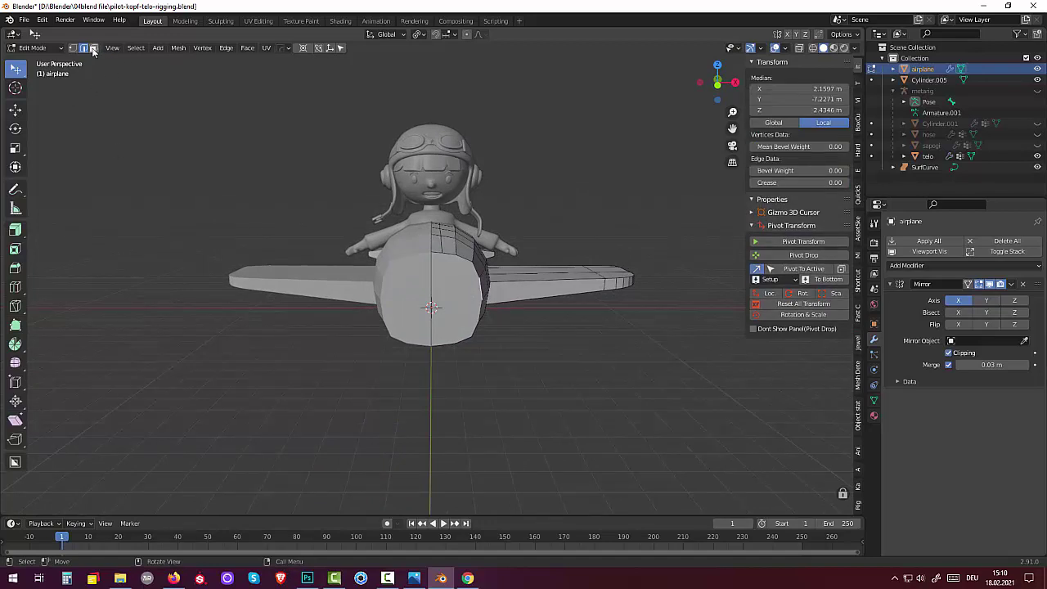
left_click(275, 217)
left_click(440, 272)
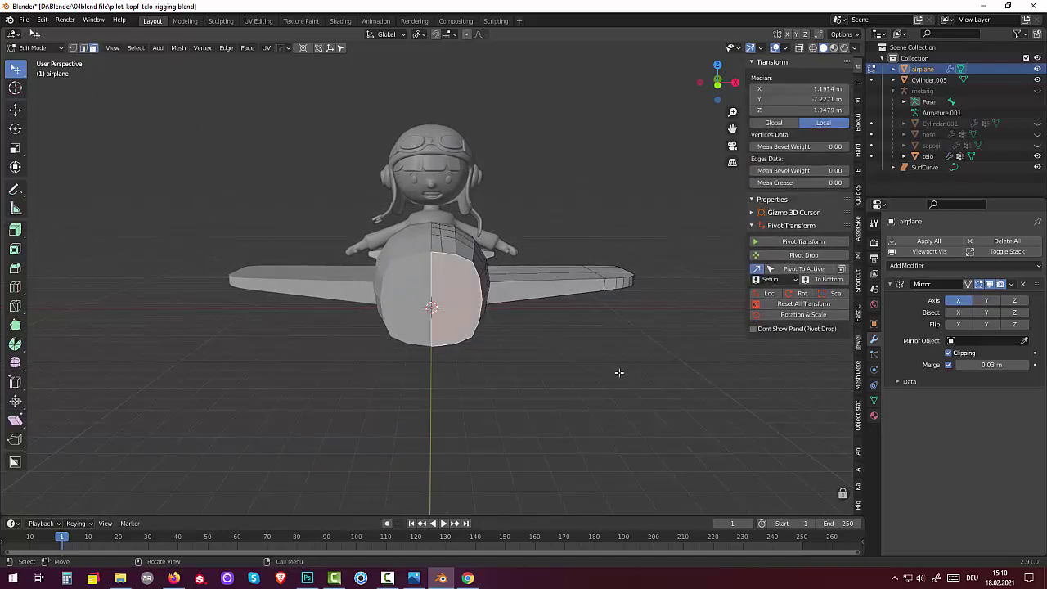
key("i")
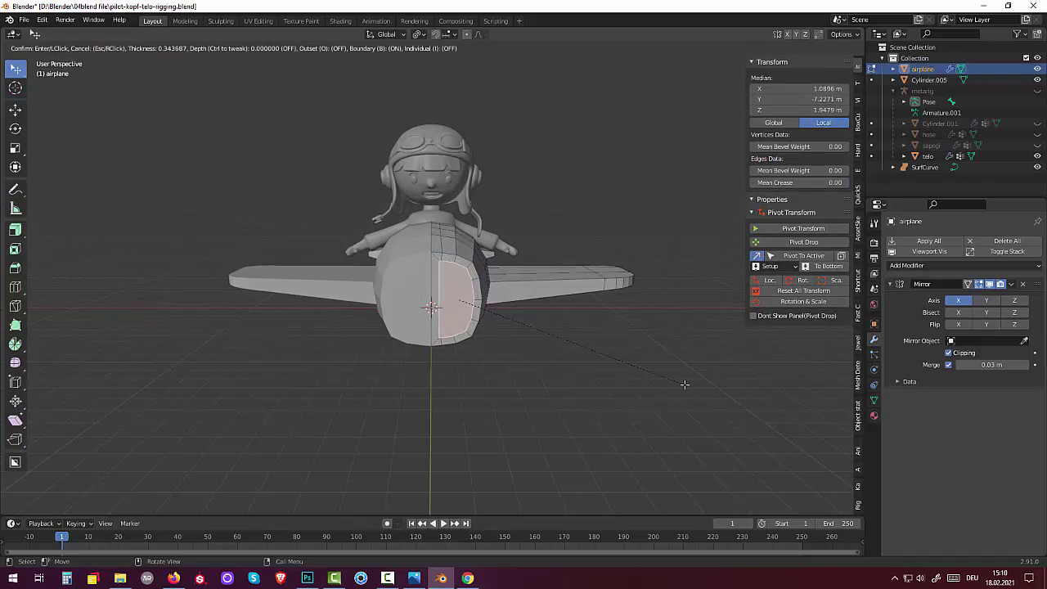
key("b")
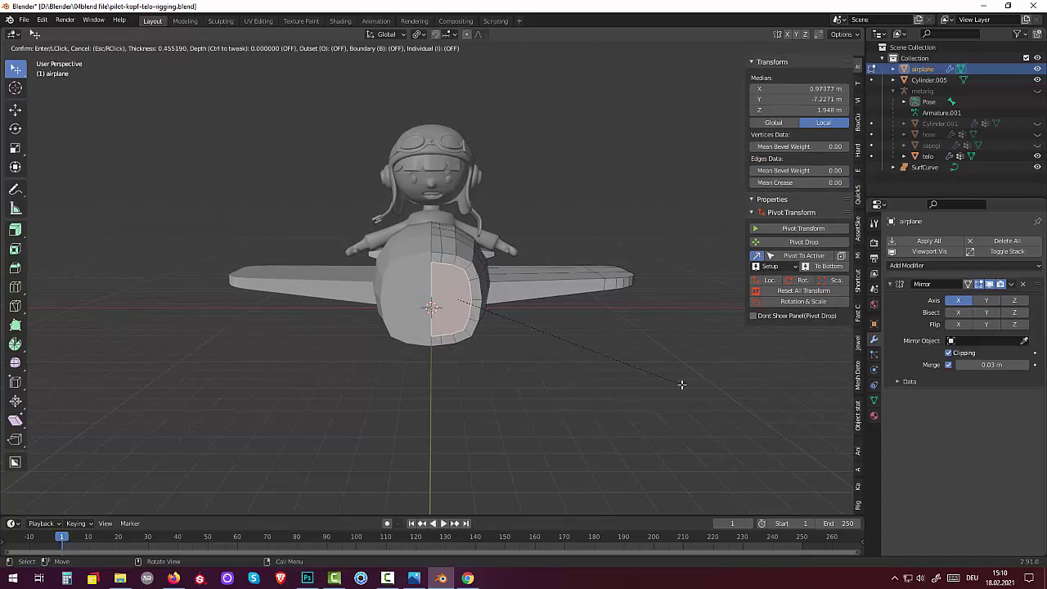
left_click(681, 384)
Extrude the inset face 0.4858 m inward to recess the nose opening
middle_click_drag(678, 379, 202, 383)
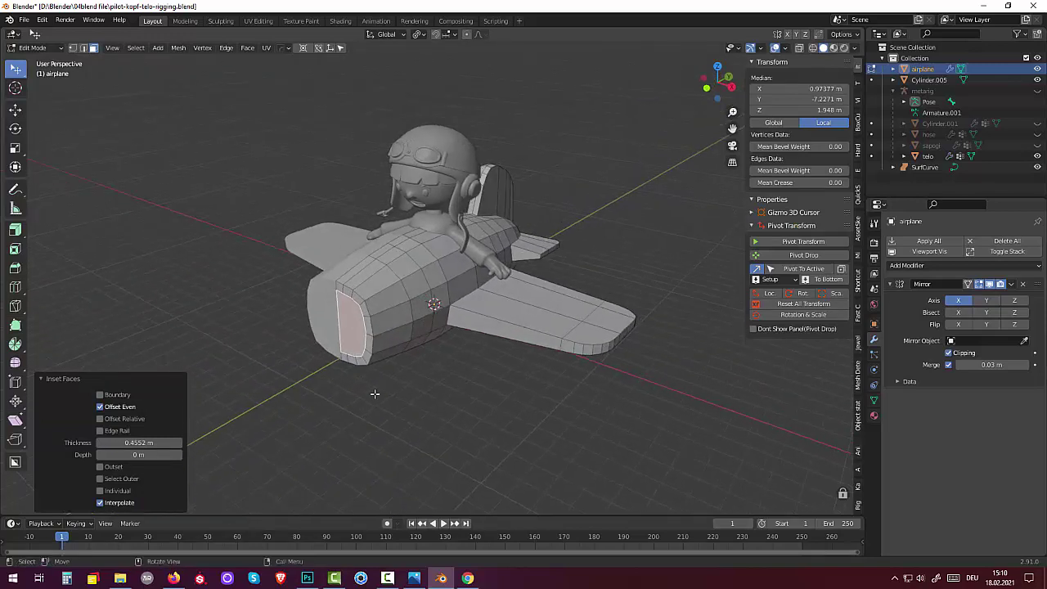
key("e")
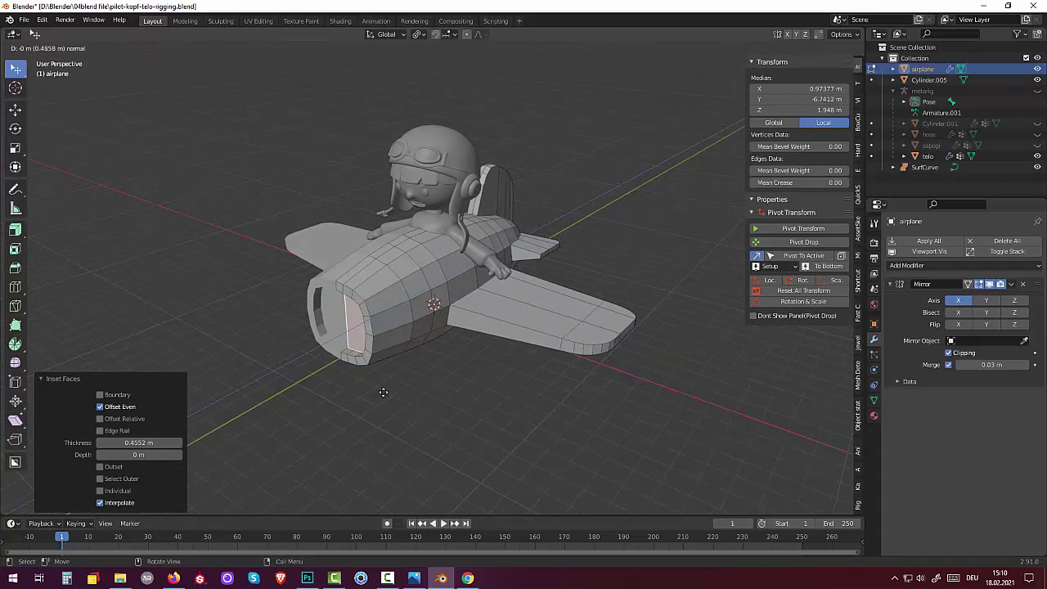
left_click(383, 392)
mouse_move(414, 395)
middle_mouse_down()
mouse_move(367, 390)
mouse_move(346, 294)
middle_mouse_up()
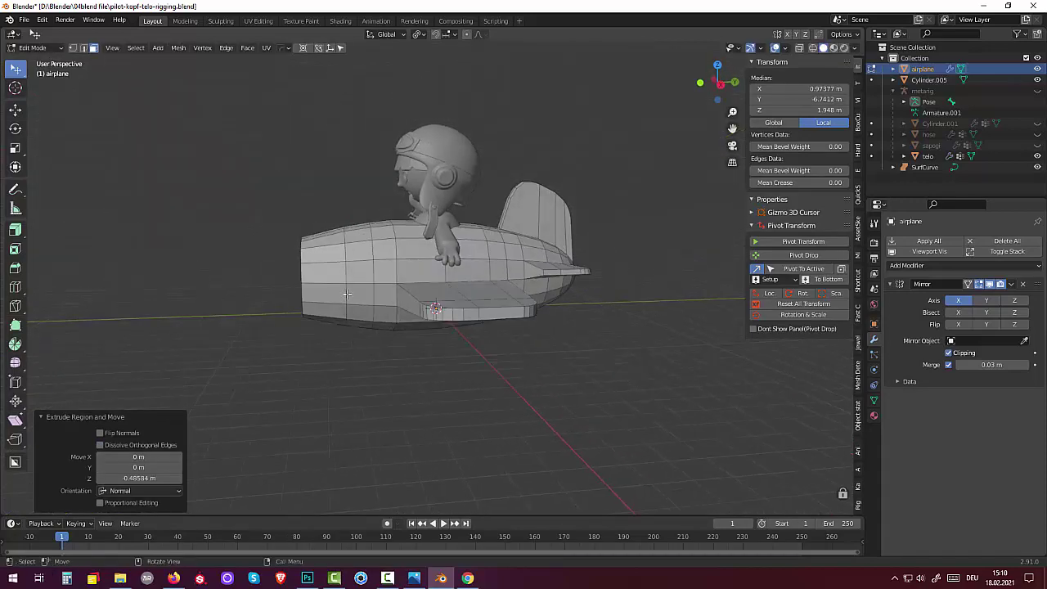
Extrude the nose face rings and shrink them inward by -0.1033
left_click(352, 272)
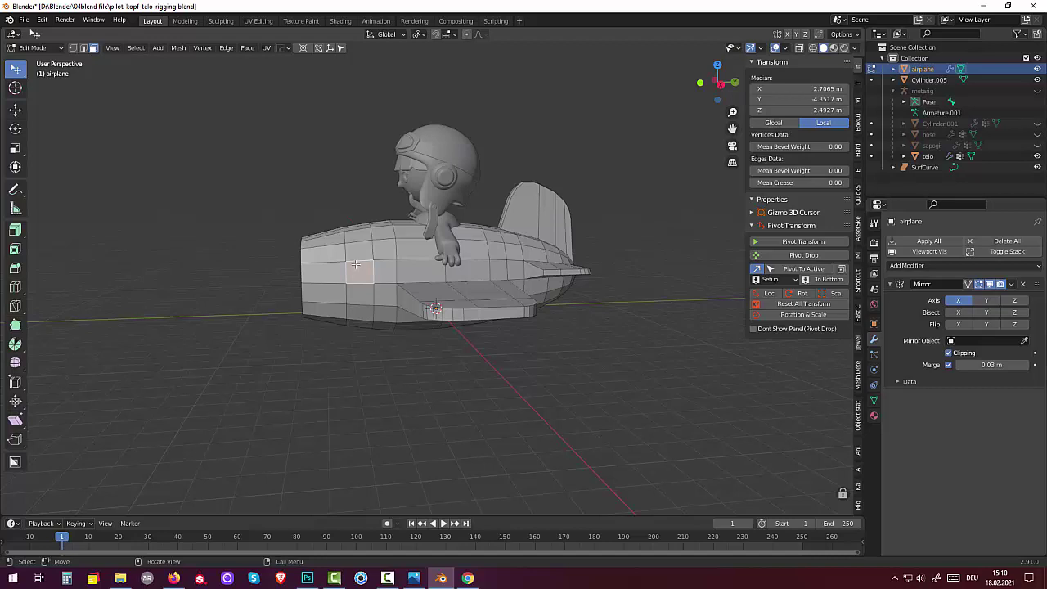
left_click(356, 264, "alt")
left_click(328, 260, "alt+shift")
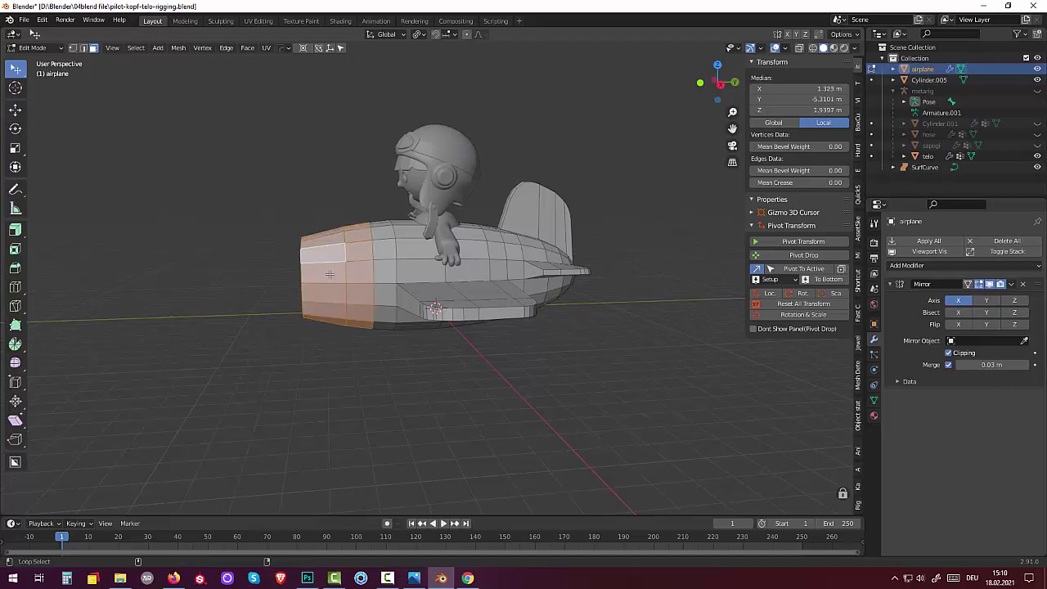
mouse_move(329, 274)
middle_mouse_down()
mouse_move(472, 343)
mouse_move(373, 354)
middle_mouse_up()
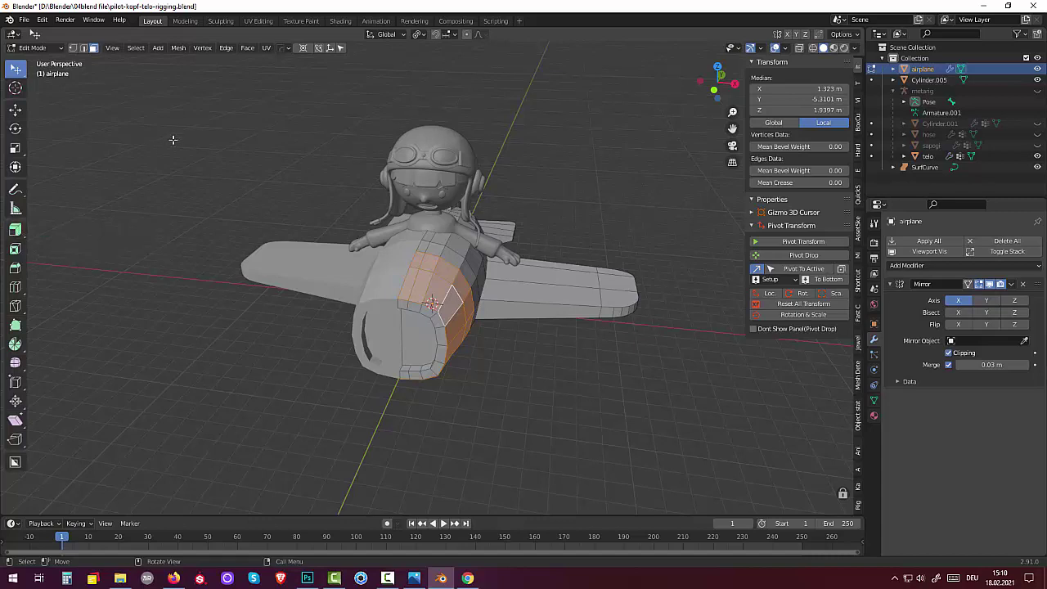
left_click(16, 231)
mouse_move(491, 336)
left_mouse_down()
mouse_move(510, 357)
mouse_move(390, 335)
left_mouse_up()
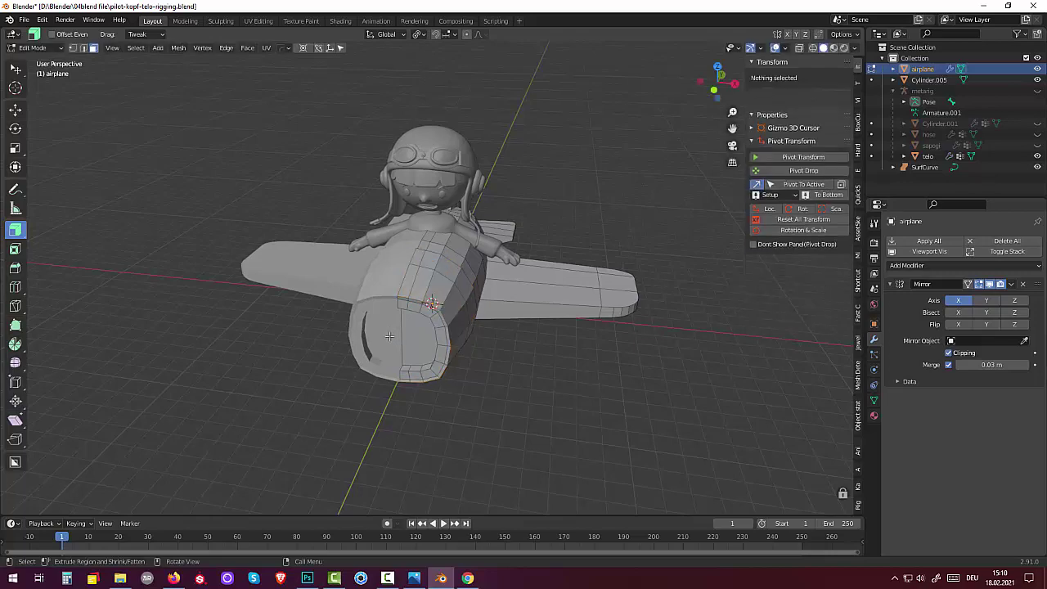
key("alt+a")
Reselect the strip of faces around the nose and fatten it outward by 0.4203
mouse_move(390, 335)
middle_mouse_down()
mouse_move(343, 362)
mouse_move(549, 346)
mouse_move(479, 393)
mouse_move(344, 267)
middle_mouse_up()
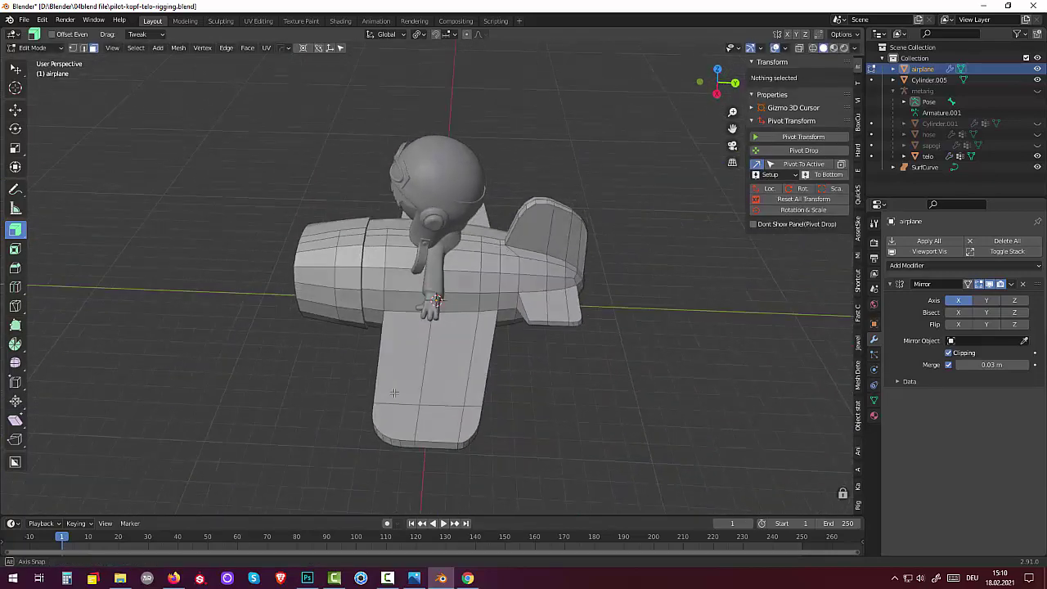
left_click(356, 260)
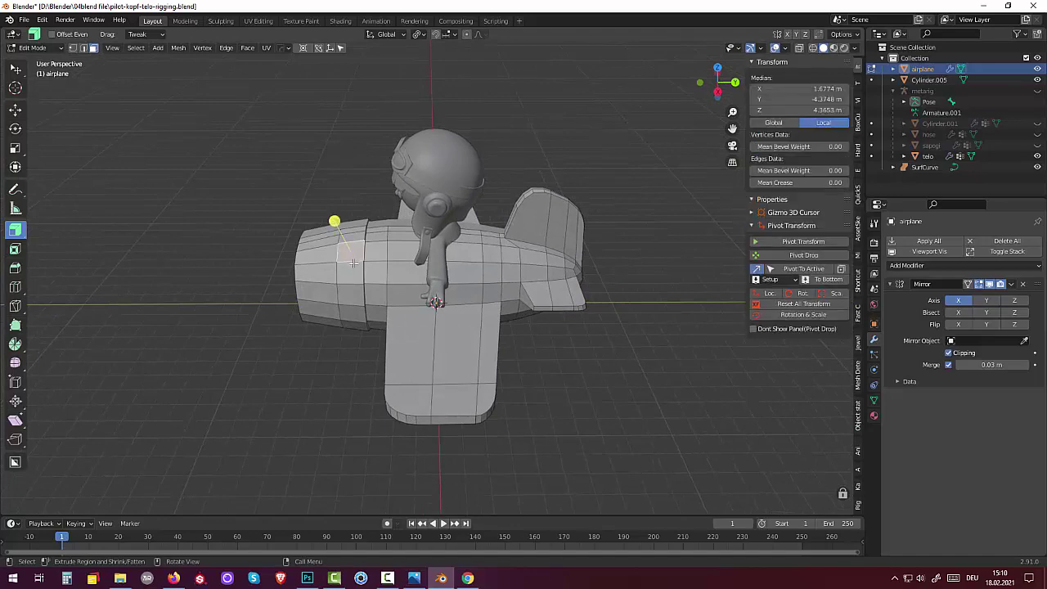
middle_click_drag(434, 306, 544, 456)
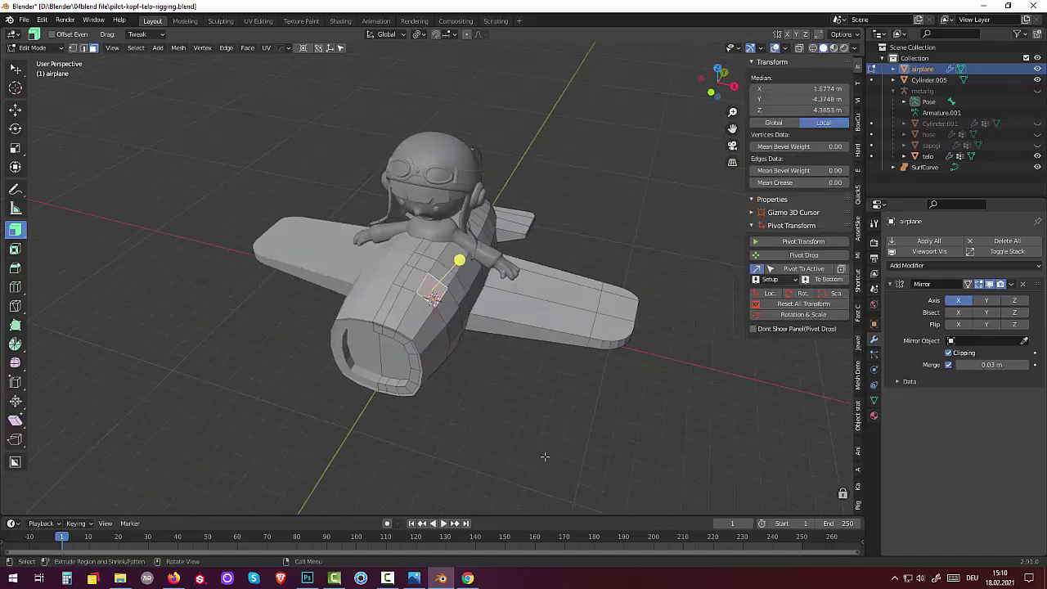
key("alt+a")
key("ctrl+z")
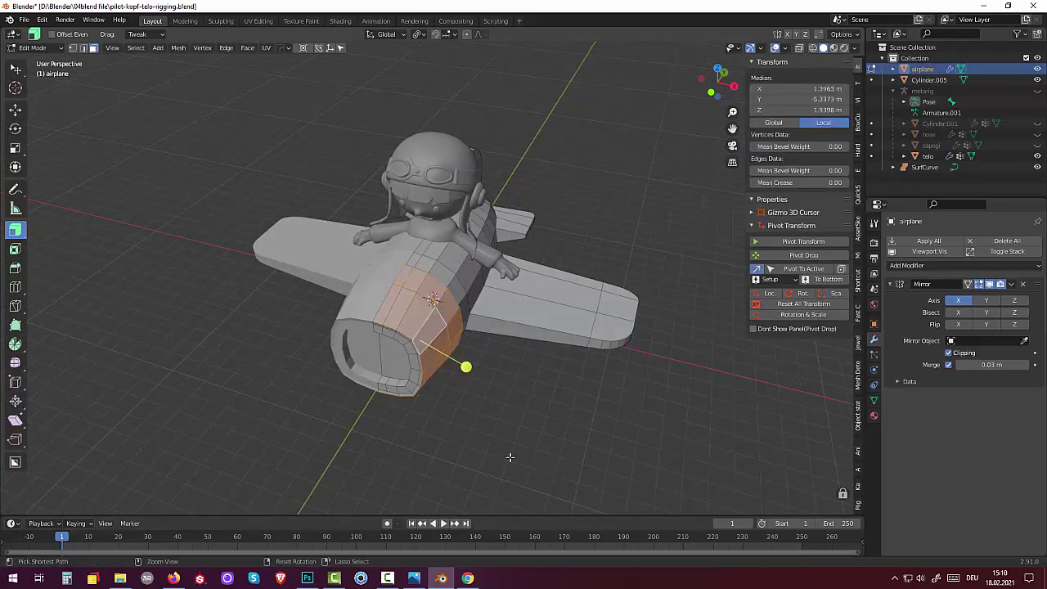
key("ctrl+z")
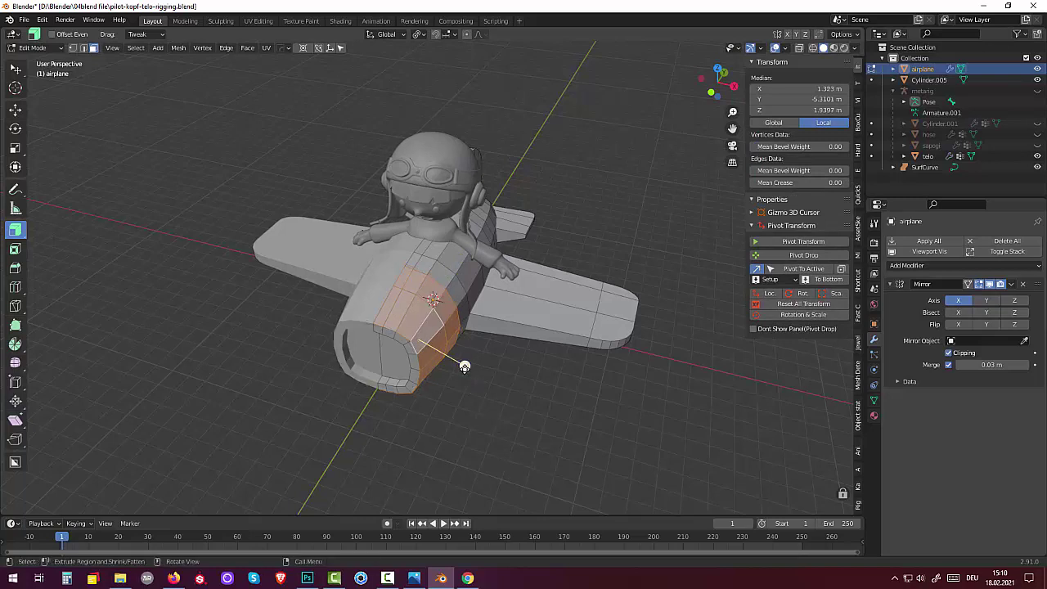
left_click_drag(464, 366, 464, 365)
Add a loop cut around the fuselage just behind the nose
left_click(451, 423)
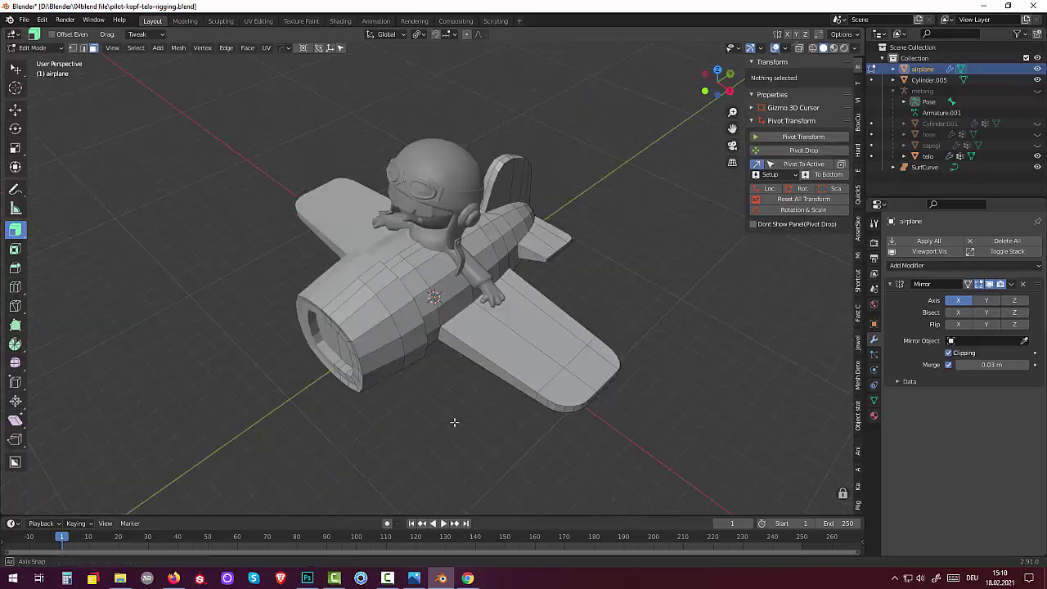
mouse_move(451, 423)
middle_mouse_down()
mouse_move(421, 459)
mouse_move(392, 451)
middle_mouse_up()
left_click(332, 261)
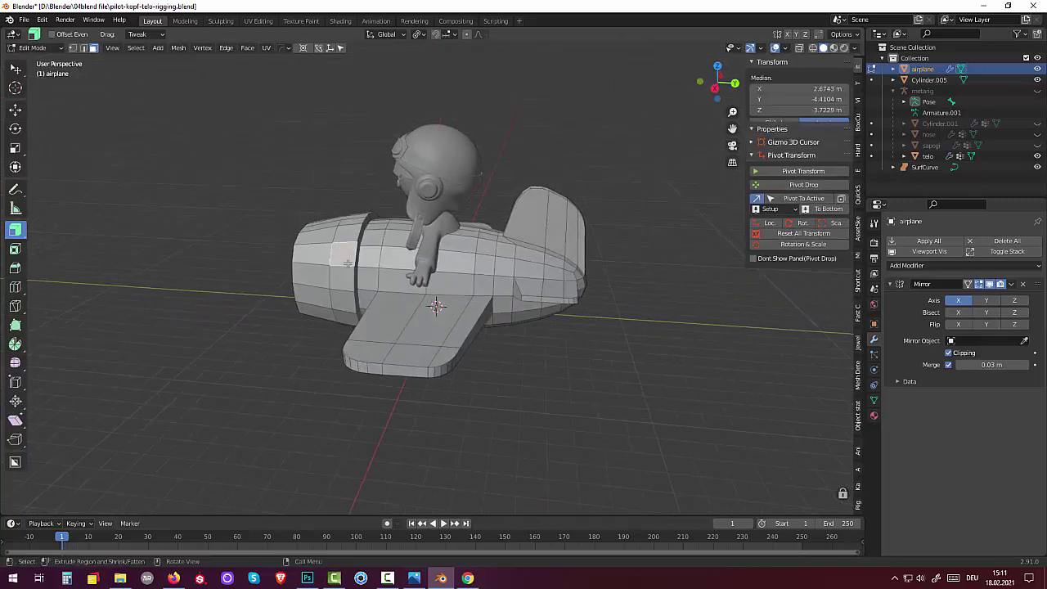
key("ctrl+r")
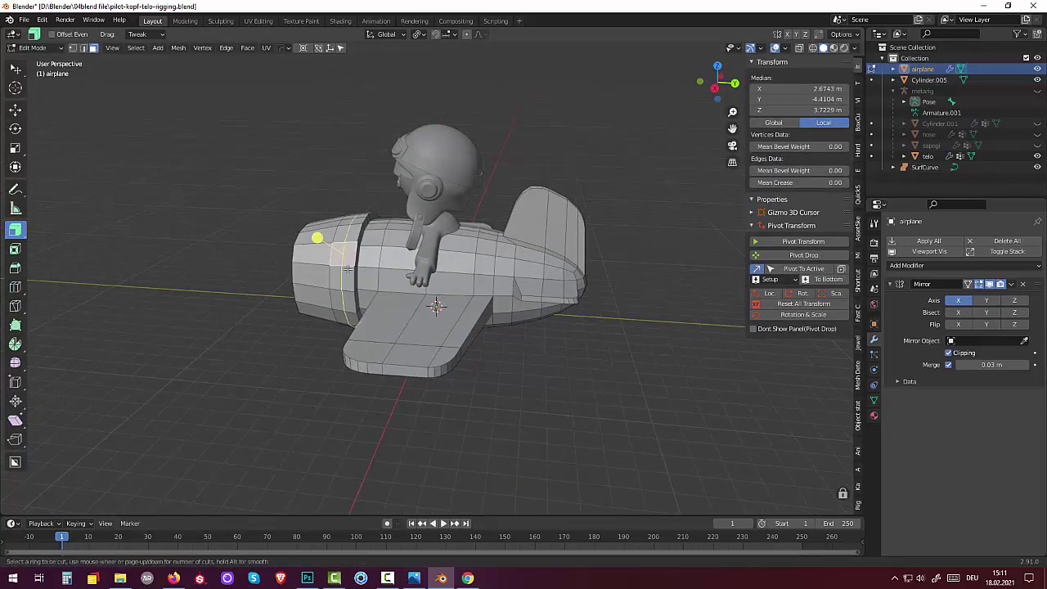
left_click(348, 268)
left_click(354, 271)
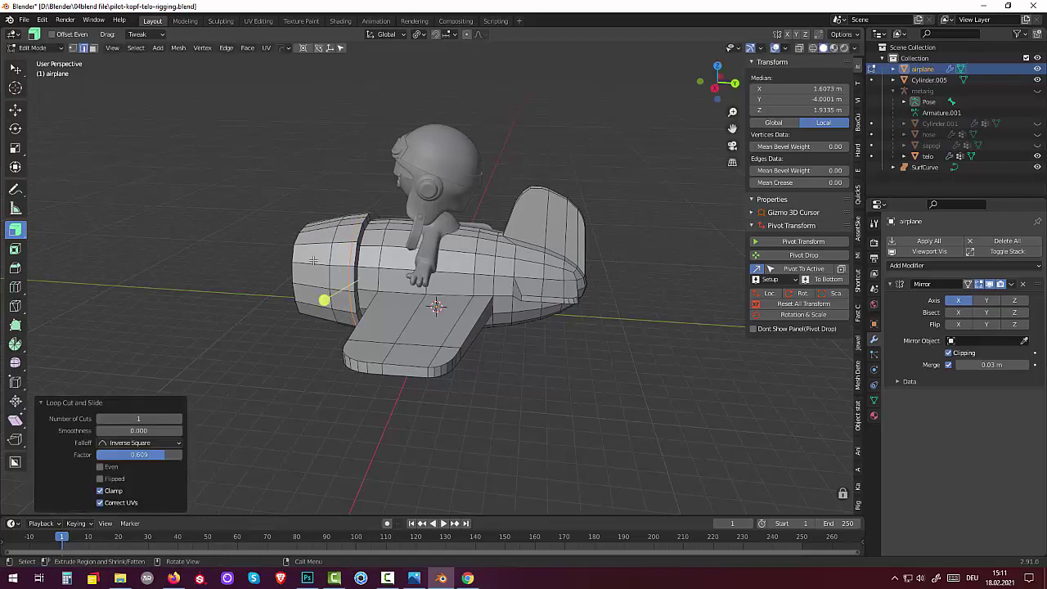
Edge-slide a single fuselage edge toward the front
left_click(300, 246)
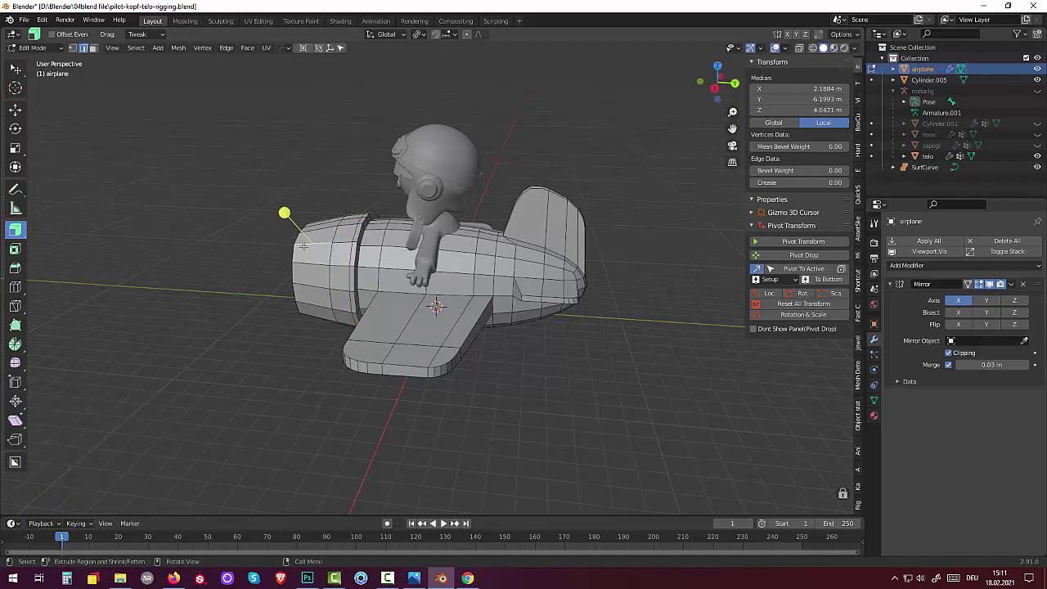
key("g")
key("g")
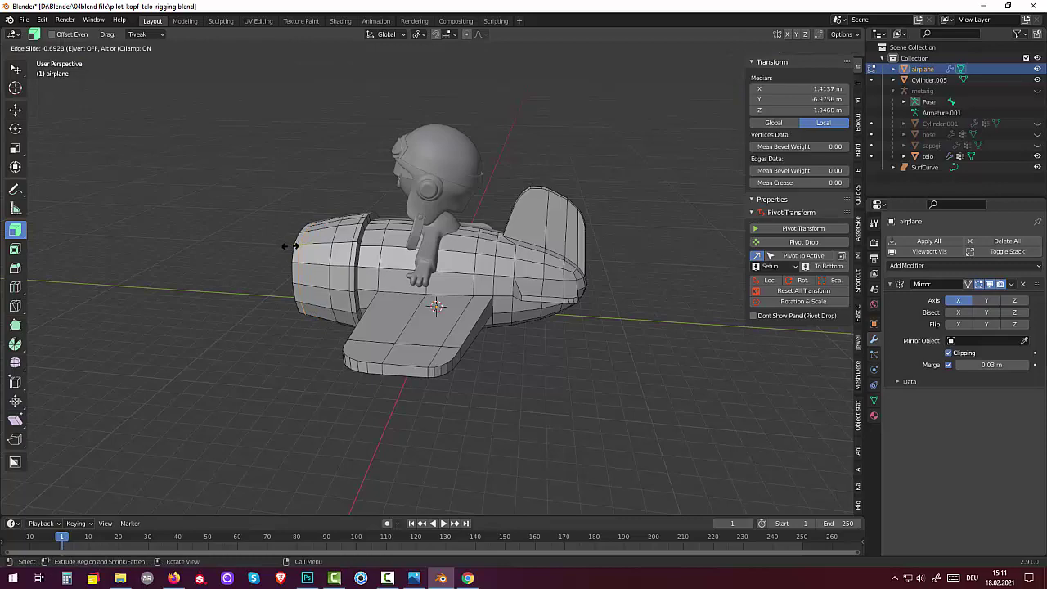
left_click(293, 246)
left_click(572, 405)
mouse_move(575, 402)
middle_mouse_down()
mouse_move(630, 406)
mouse_move(607, 453)
mouse_move(455, 341)
middle_mouse_up()
Select the fuselage top faces surrounding the pilot
left_click(454, 286)
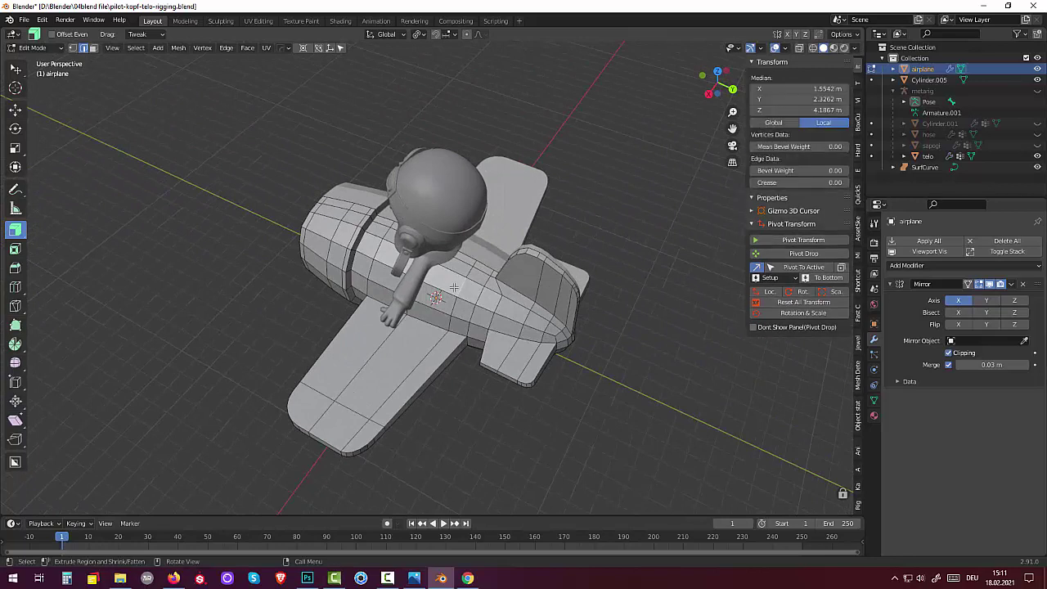
left_click(93, 47)
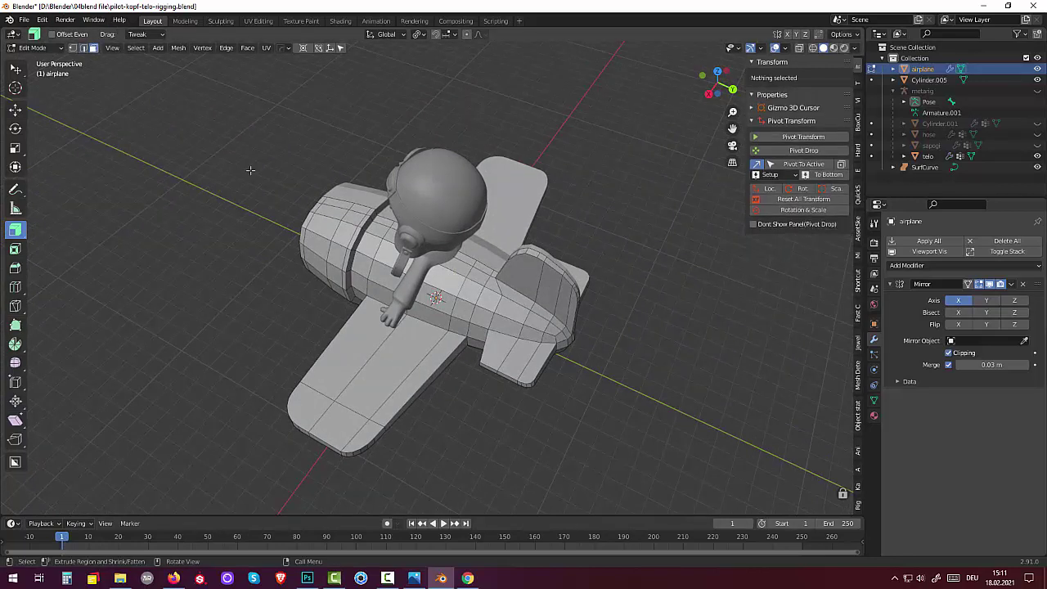
left_click(449, 284)
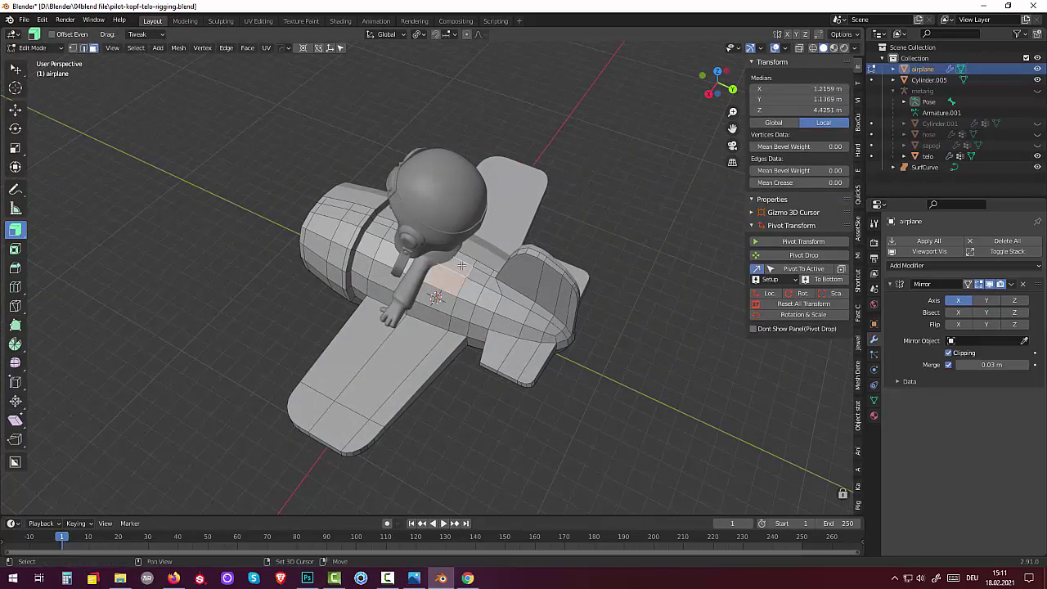
middle_click_drag(464, 261, 430, 266)
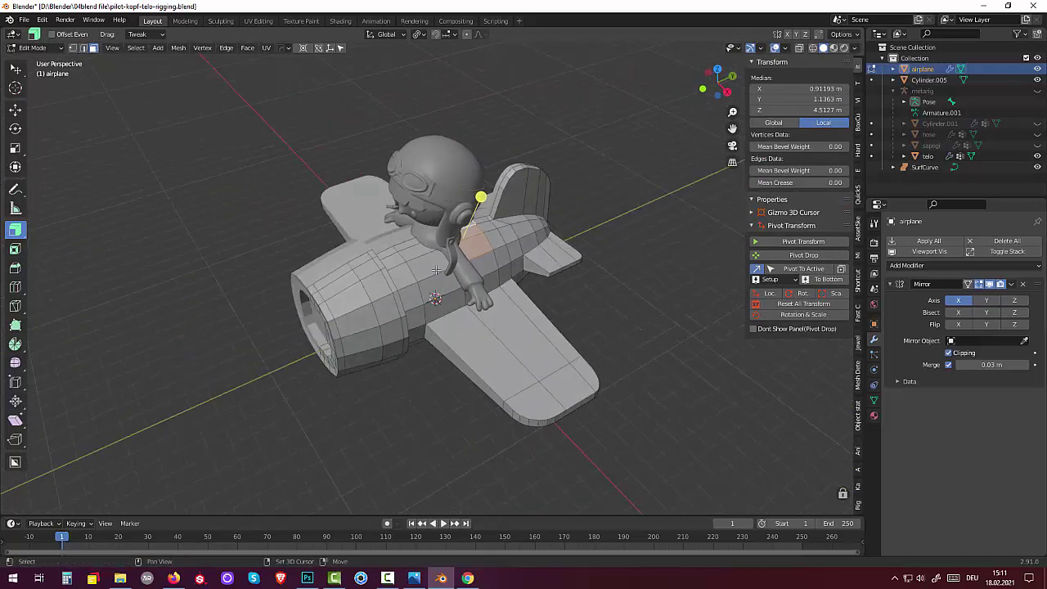
left_click(423, 251)
left_click(412, 246, "shift")
left_click(412, 247, "shift")
left_click(411, 248, "shift")
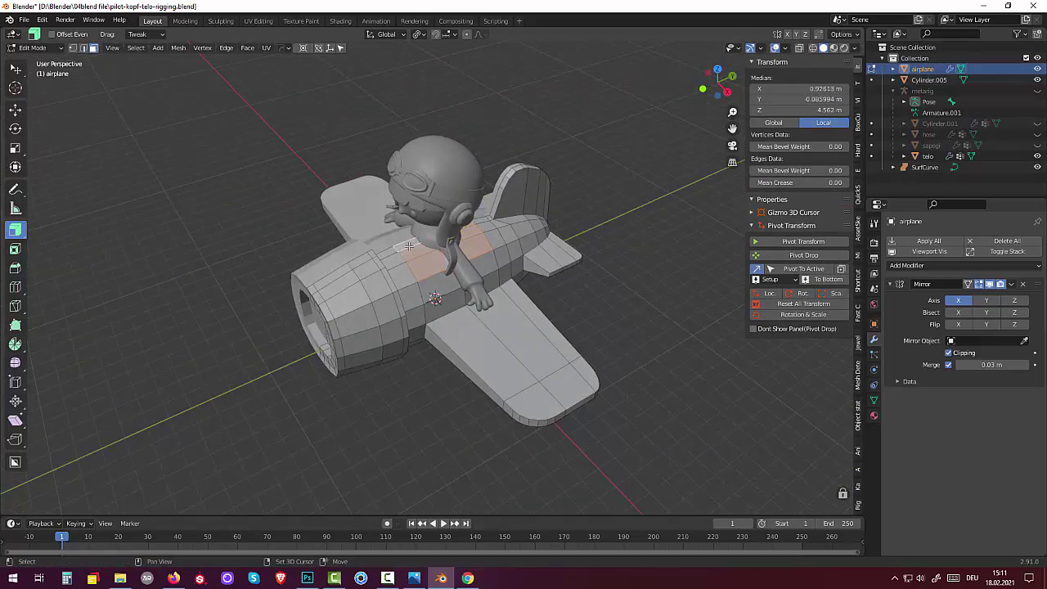
middle_click_drag(608, 301, 606, 286)
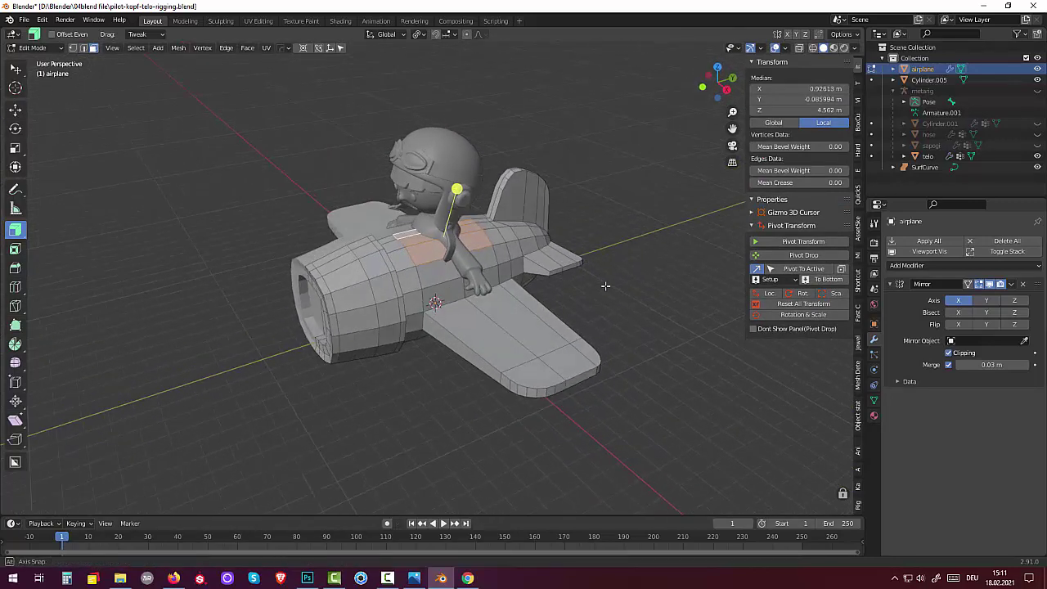
Inset the selected faces and extrude them down to sink the cockpit
key("i")
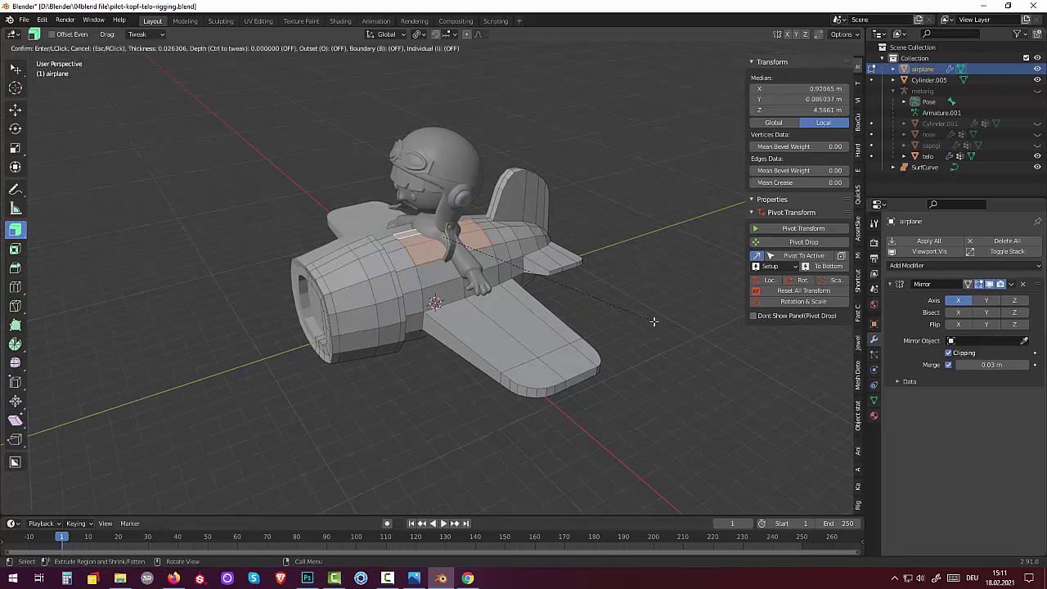
left_click(648, 319)
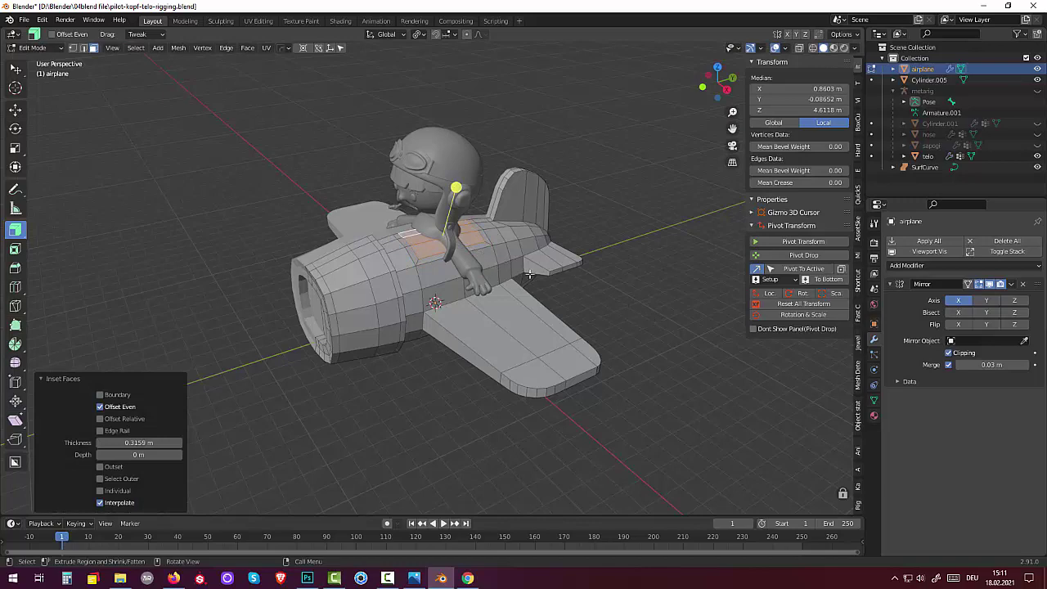
key("e")
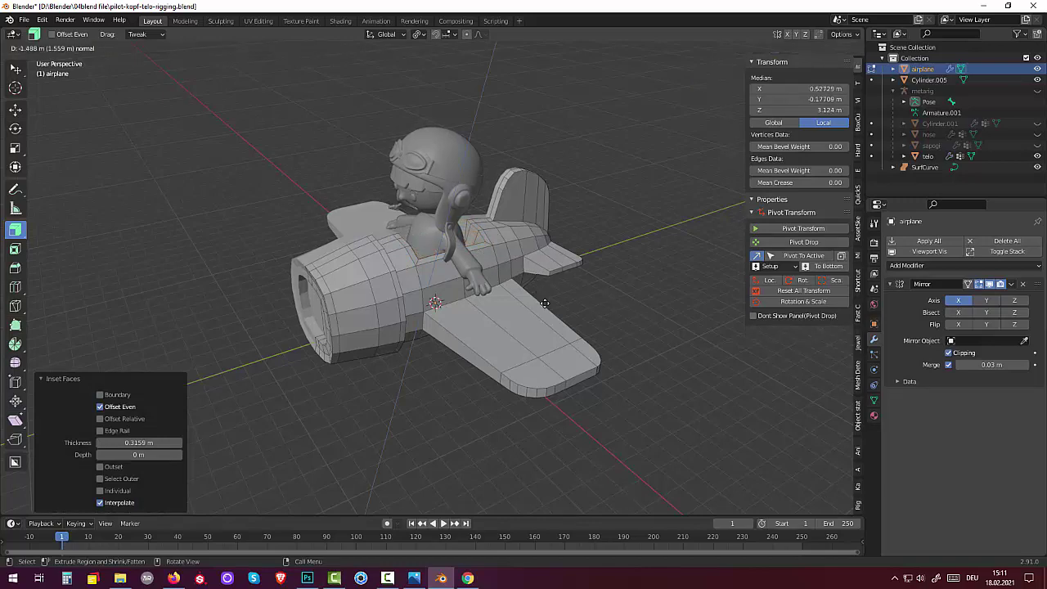
left_click(546, 313)
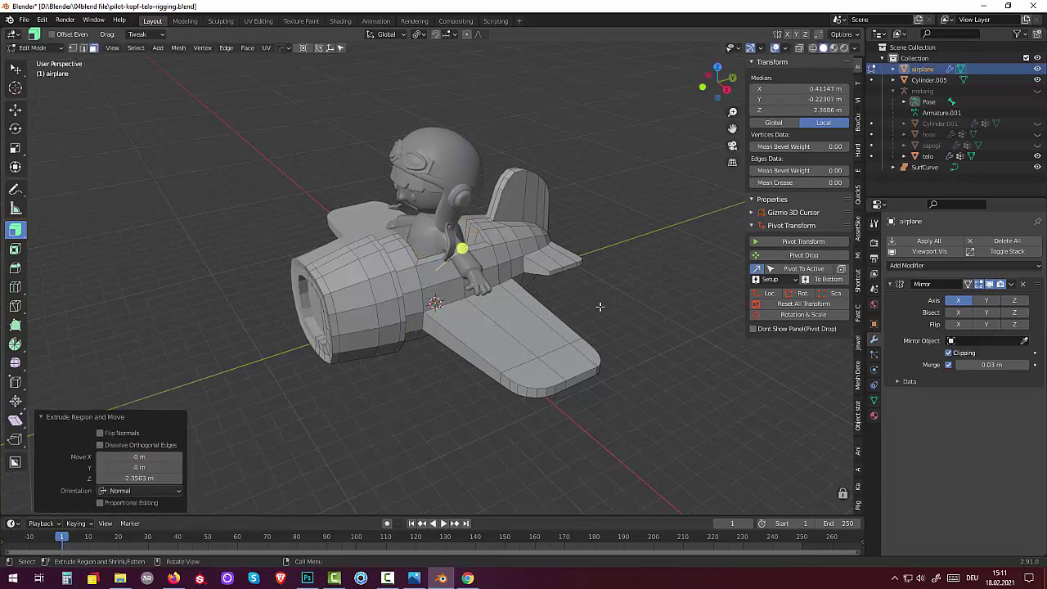
mouse_move(600, 307)
middle_mouse_down()
mouse_move(551, 421)
mouse_move(557, 374)
mouse_move(523, 319)
mouse_move(580, 311)
mouse_move(543, 327)
mouse_move(551, 319)
mouse_move(479, 246)
middle_mouse_up()
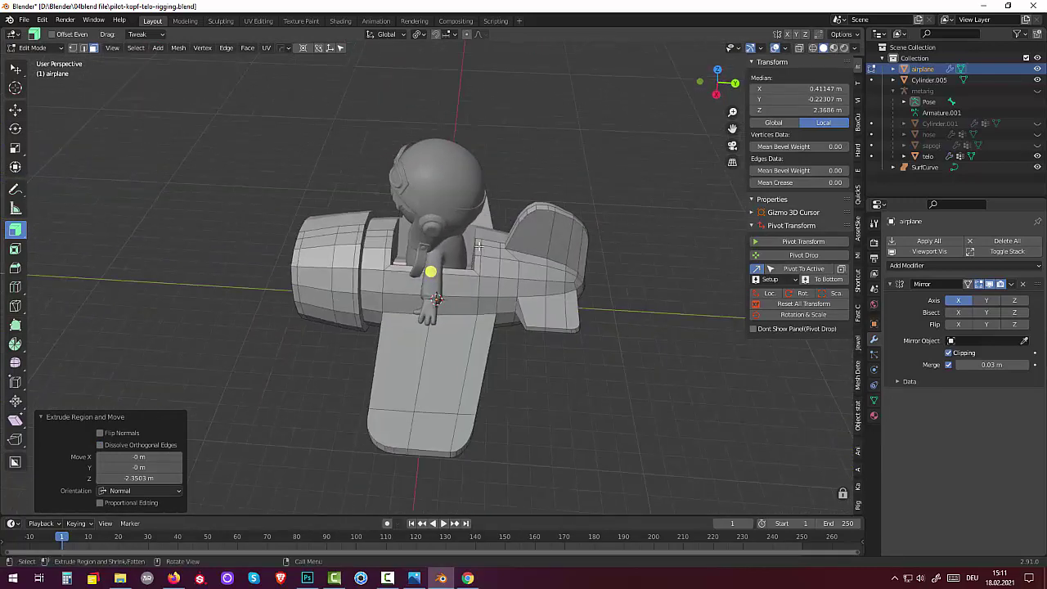
Extrude the cockpit rim faces outward along their normals into a raised rim
left_click(479, 247)
left_click(479, 252)
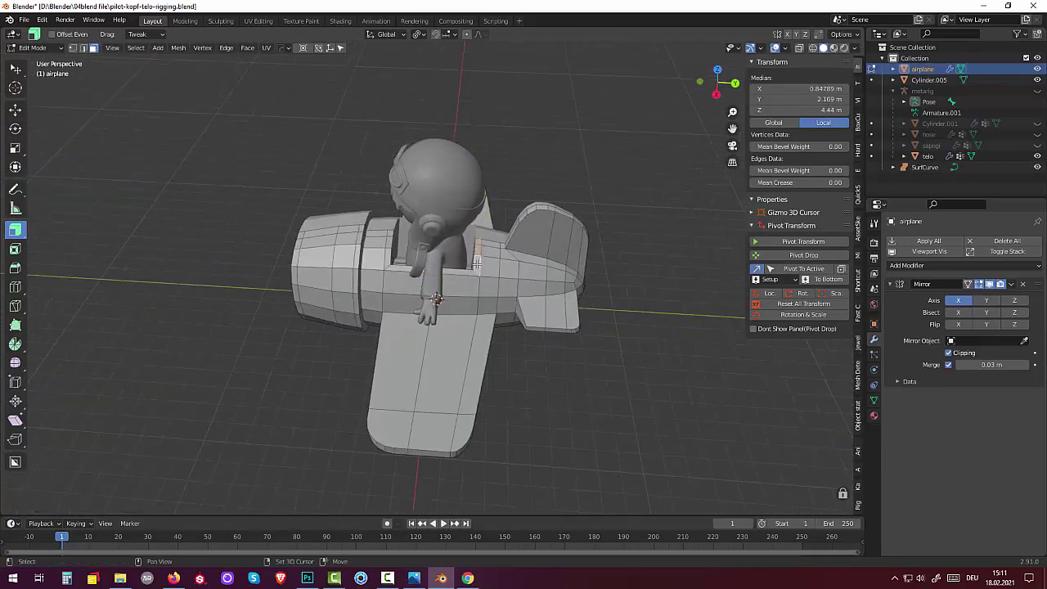
left_click(463, 272, "shift")
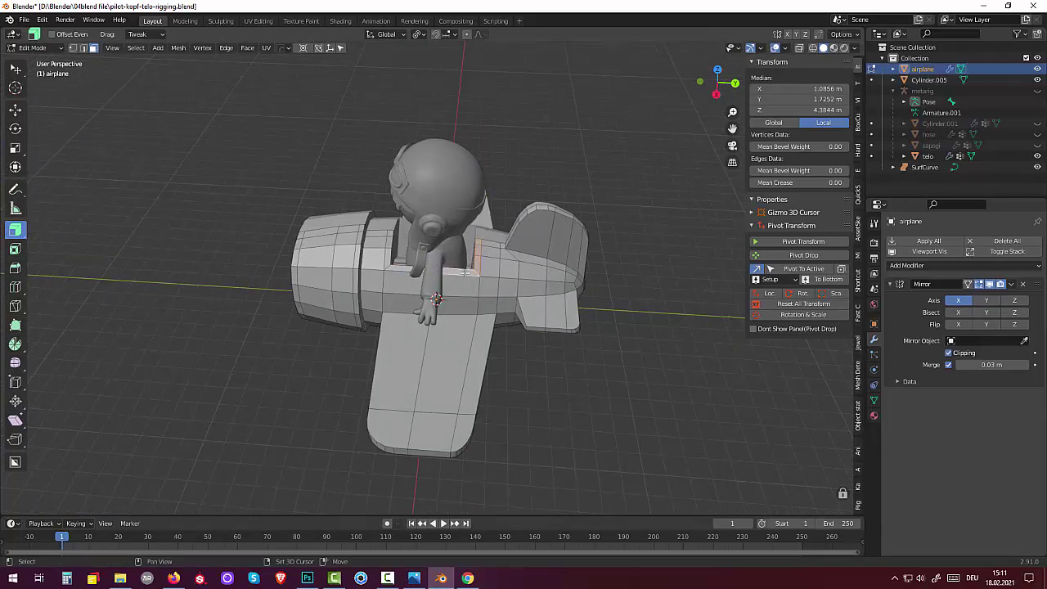
left_click(390, 238, "shift")
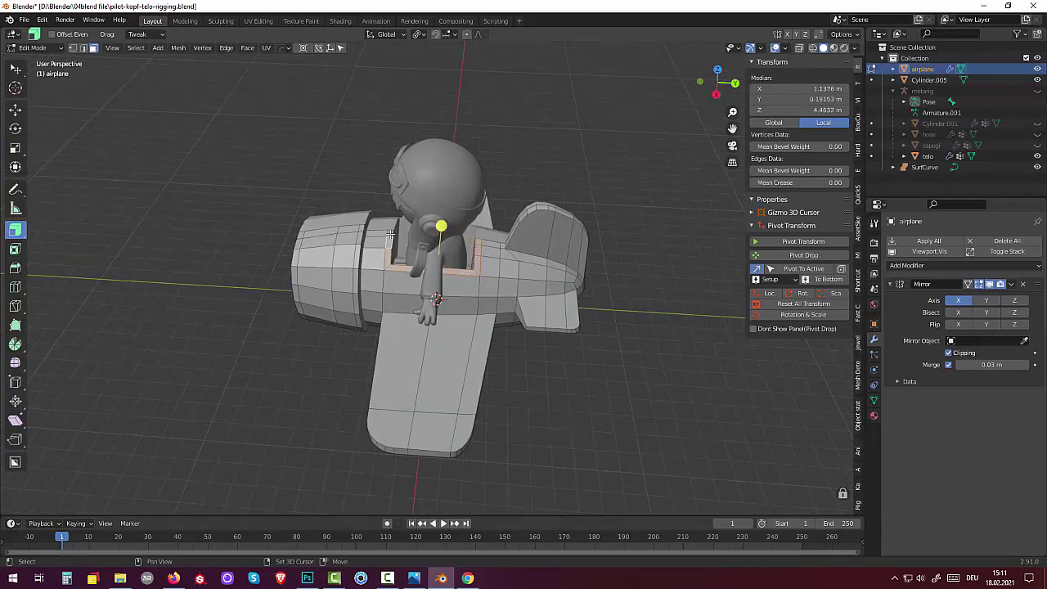
left_click(433, 239, "shift")
middle_click_drag(492, 226, 493, 227)
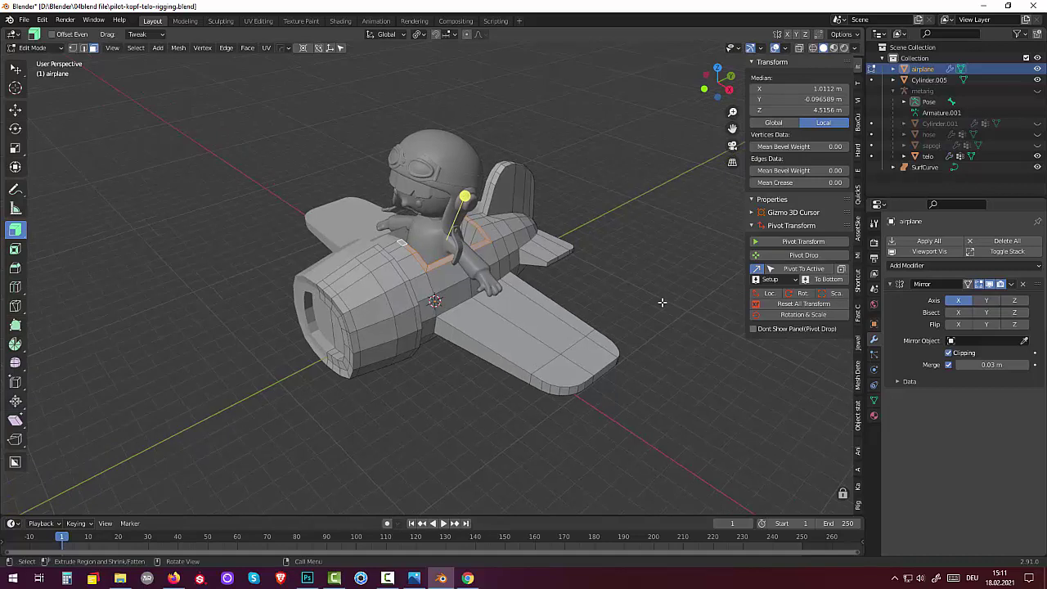
key("e")
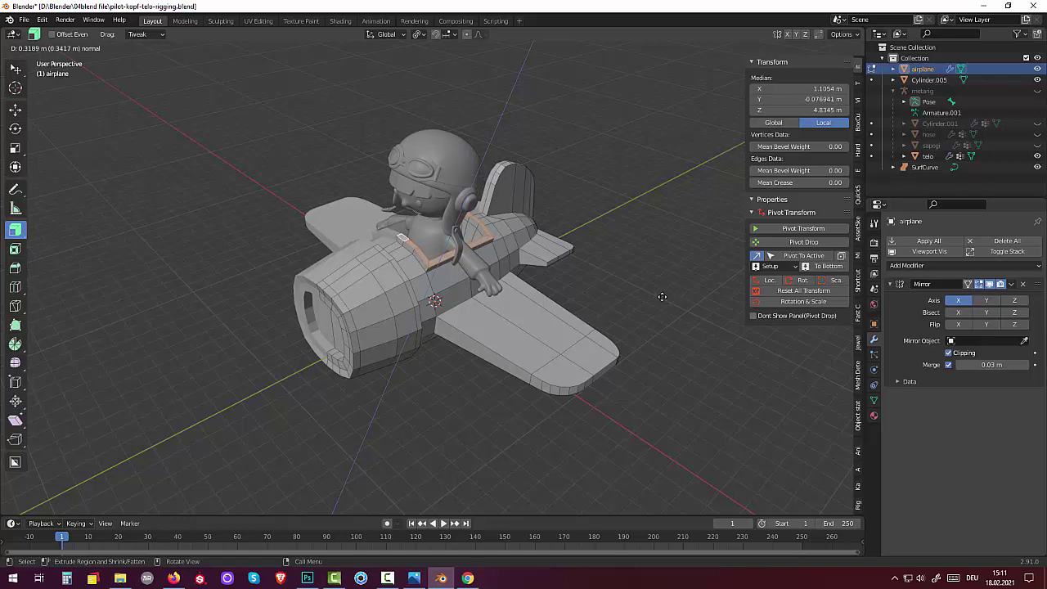
left_click(662, 297)
left_click(709, 329)
mouse_move(709, 328)
middle_mouse_down()
mouse_move(766, 369)
mouse_move(787, 369)
mouse_move(778, 330)
mouse_move(680, 327)
mouse_move(685, 304)
mouse_move(639, 292)
mouse_move(584, 303)
mouse_move(764, 302)
mouse_move(675, 349)
mouse_move(647, 303)
mouse_move(695, 304)
mouse_move(676, 309)
middle_mouse_up()
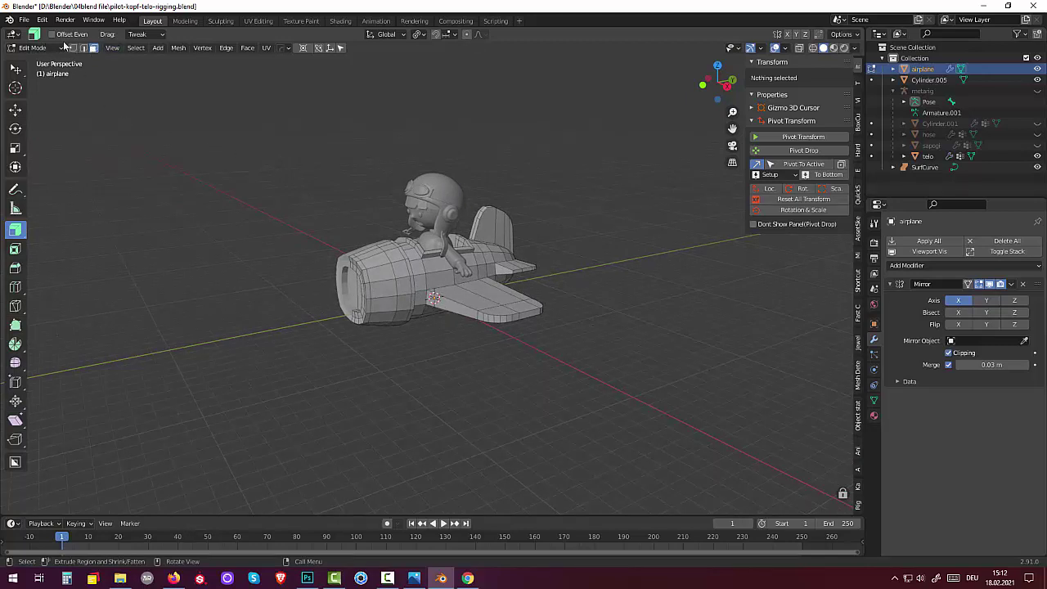
Leave Edit Mode and return the finished airplane to Object Mode
left_click(19, 63)
left_click(33, 47)
left_click(37, 60)
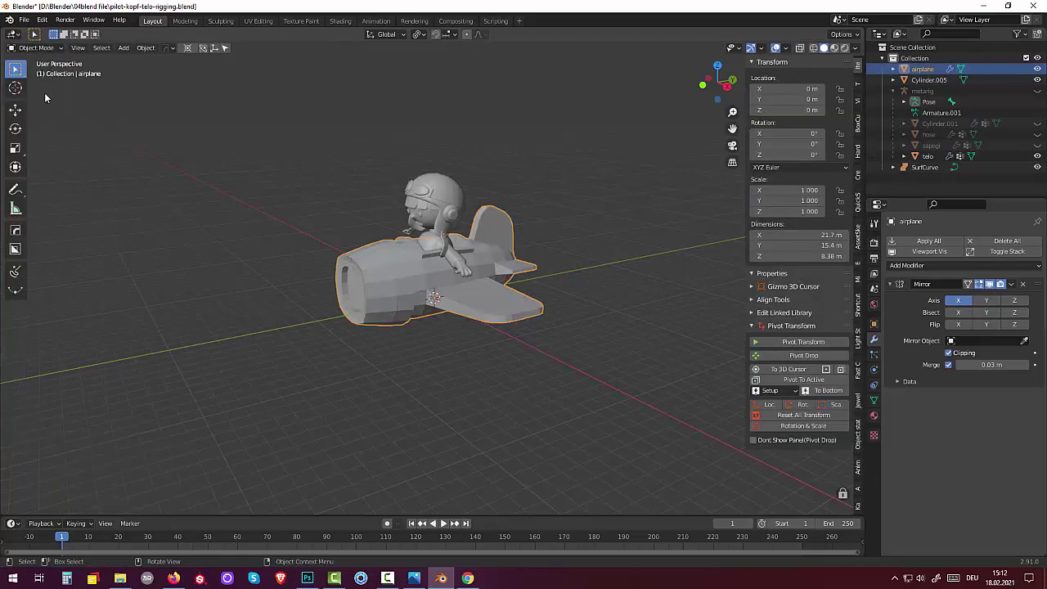
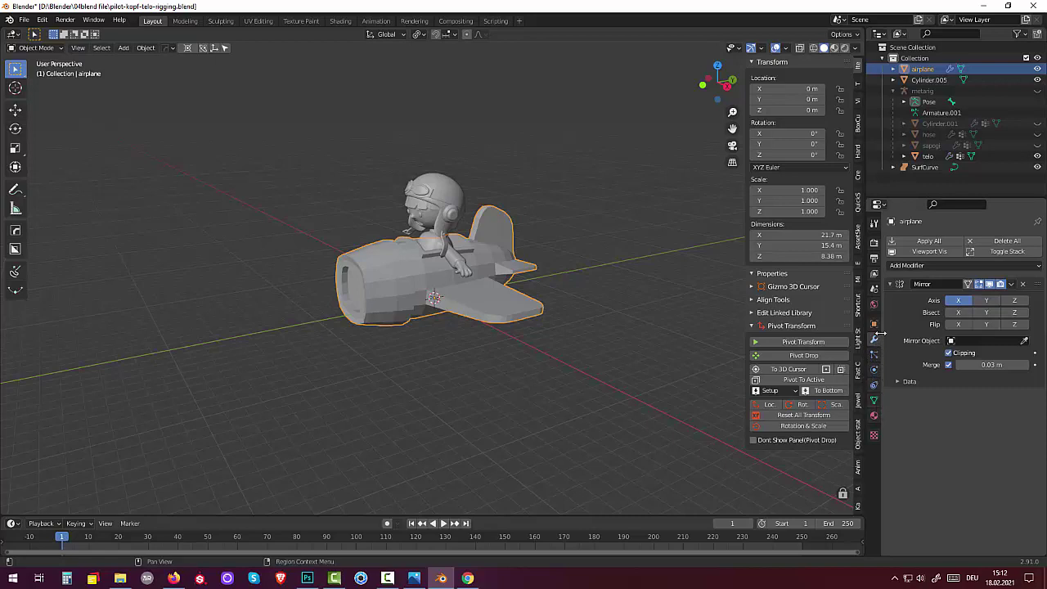
Add a Subdivision Surface modifier, test it above Mirror, then return it below Mirror
left_click(904, 266)
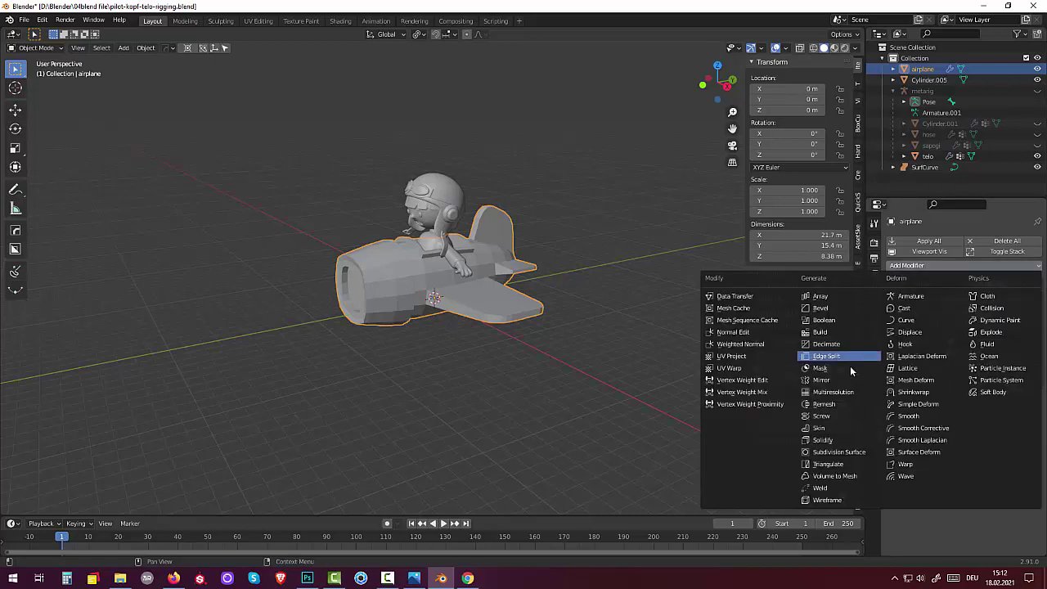
left_click(838, 452)
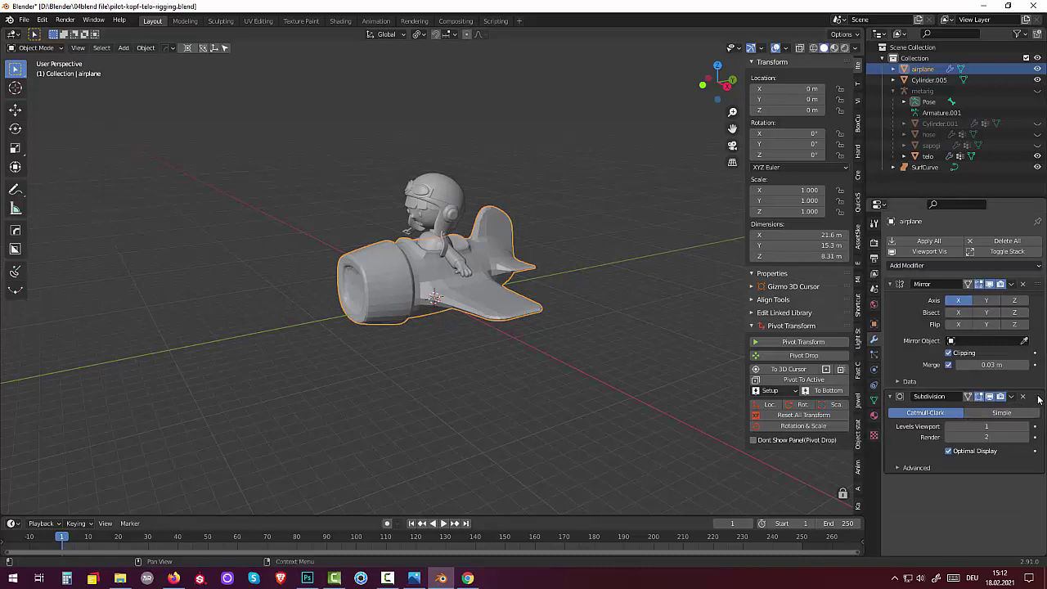
left_click_drag(1038, 396, 1035, 294)
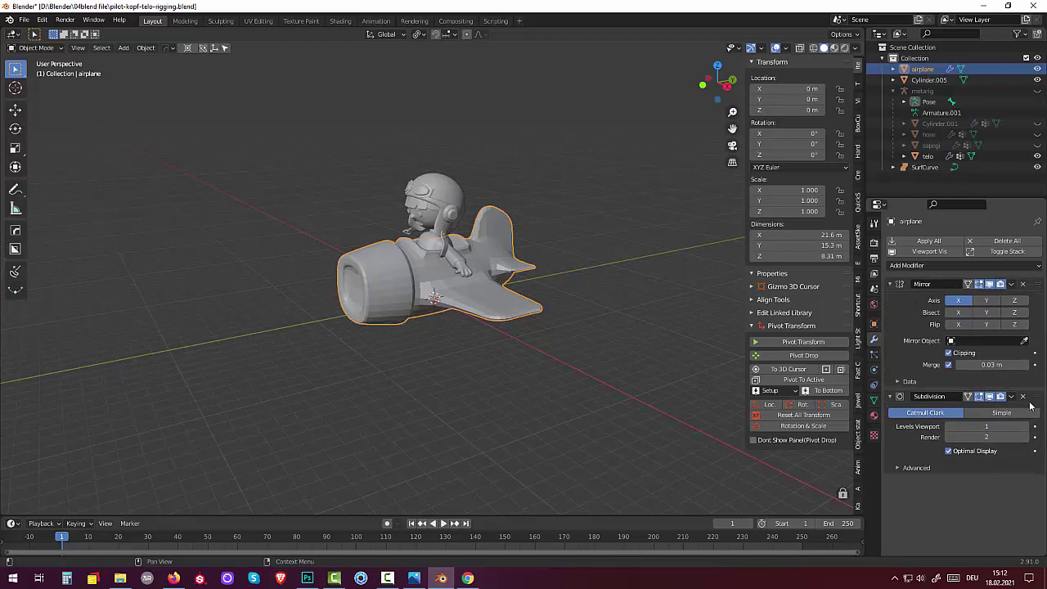
left_click_drag(1041, 395, 1043, 282)
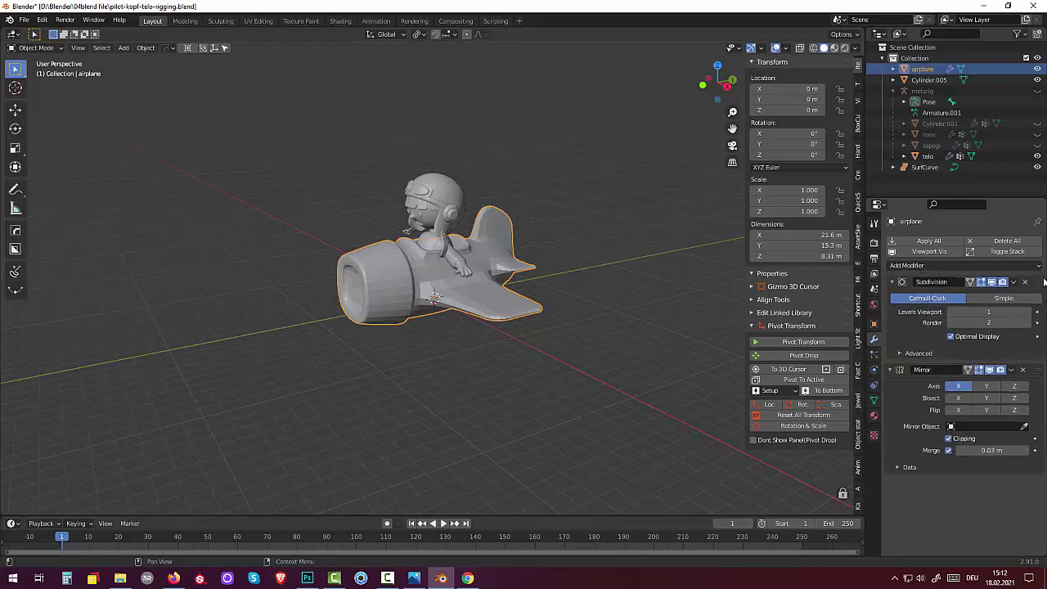
mouse_move(575, 314)
middle_mouse_down()
mouse_move(544, 402)
mouse_move(549, 391)
middle_mouse_up()
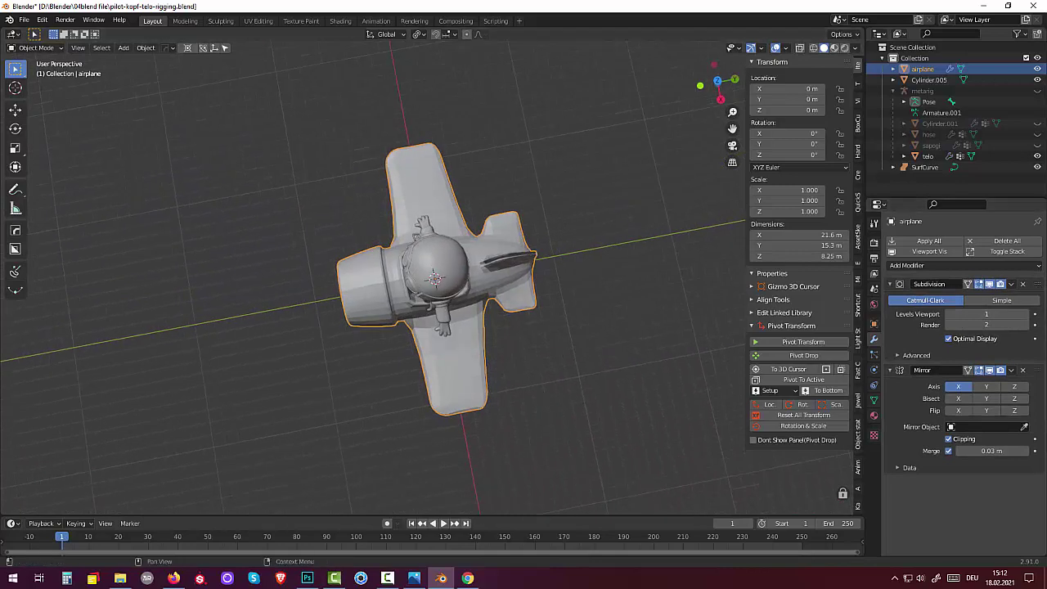
left_click_drag(1035, 284, 1038, 395)
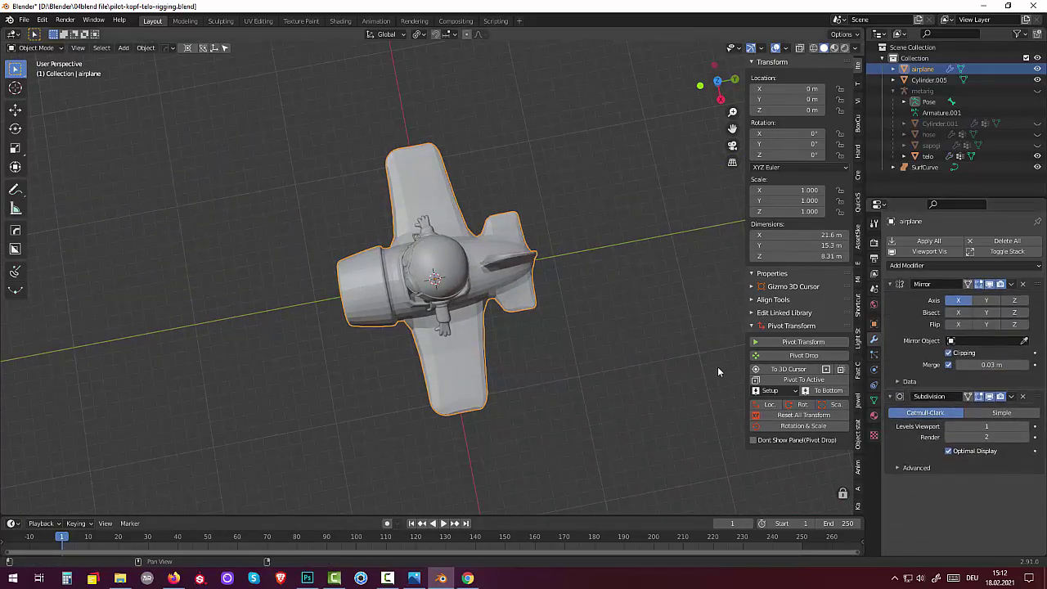
mouse_move(717, 367)
middle_mouse_down()
mouse_move(732, 316)
mouse_move(716, 279)
mouse_move(689, 281)
mouse_move(713, 284)
mouse_move(685, 376)
mouse_move(695, 302)
mouse_move(556, 292)
mouse_move(551, 276)
mouse_move(577, 232)
mouse_move(784, 273)
mouse_move(812, 302)
mouse_move(818, 373)
middle_mouse_up()
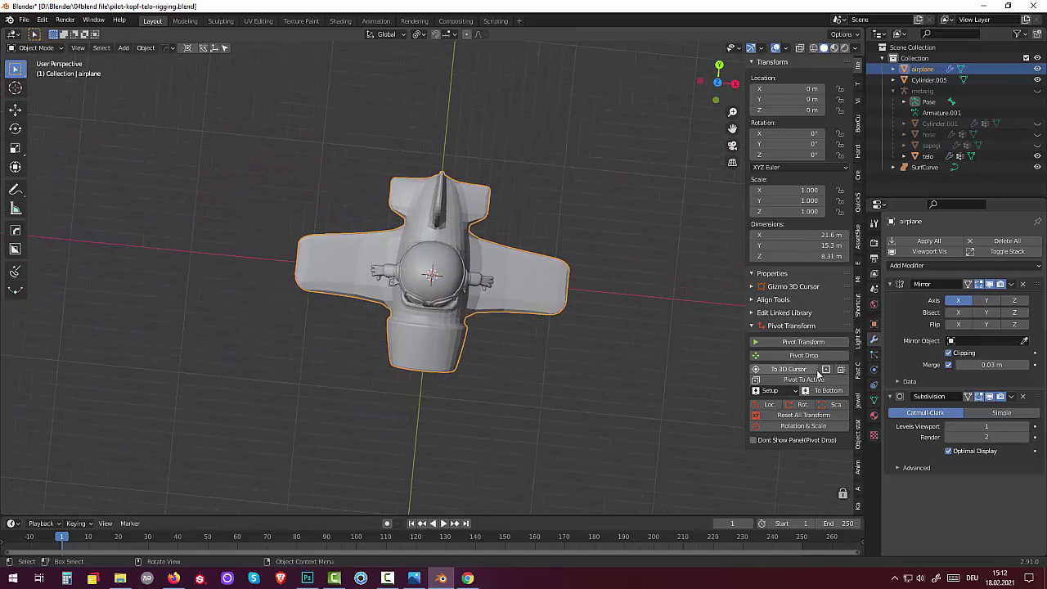
In Edit Mode, cut and slide new edge loops across the upper and lower wings
left_click(43, 48)
left_click(40, 70)
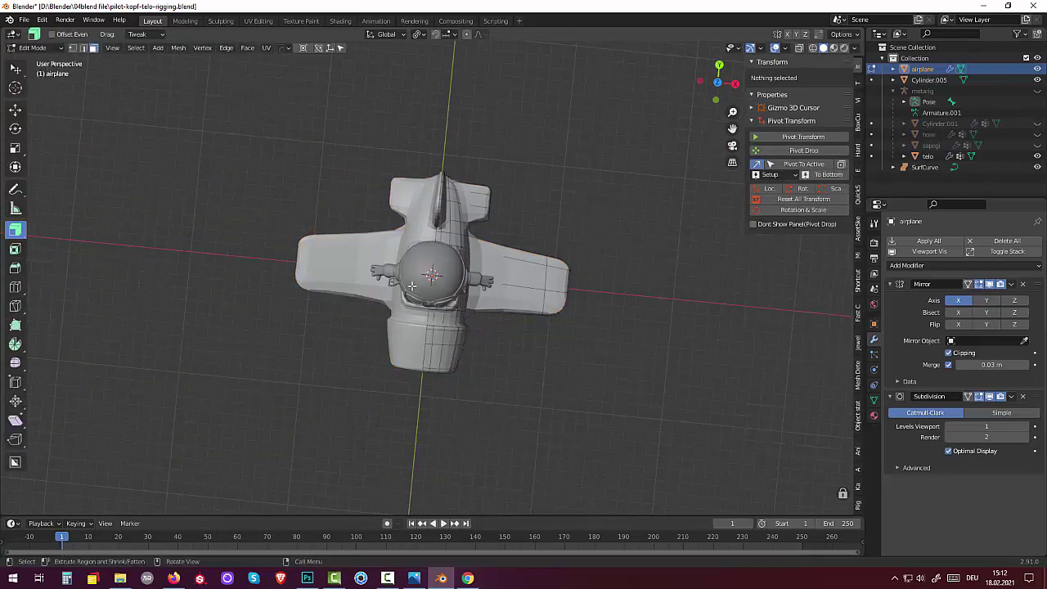
left_click(485, 213)
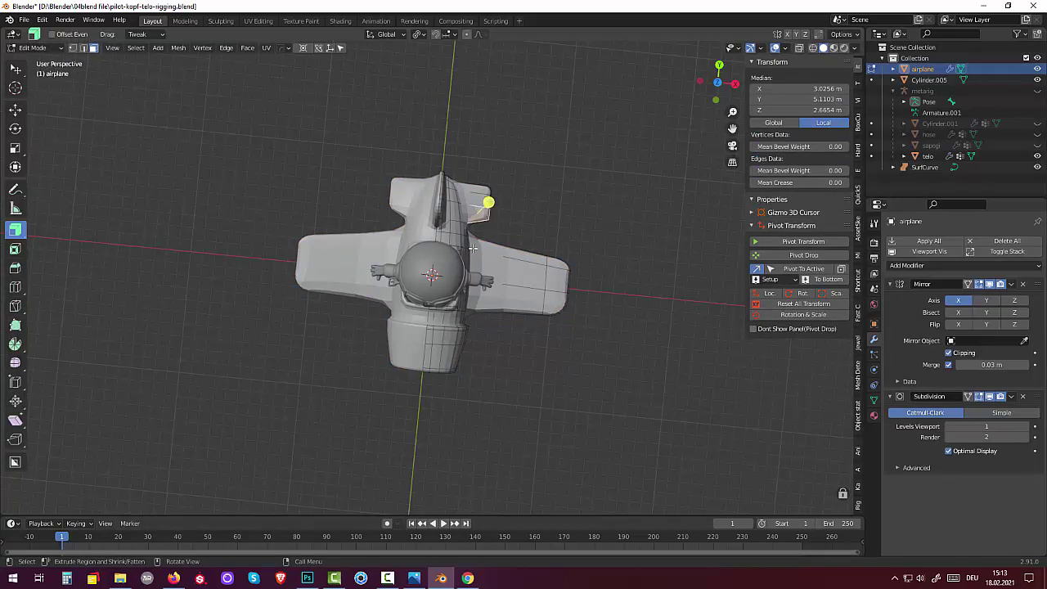
key("g")
key("g")
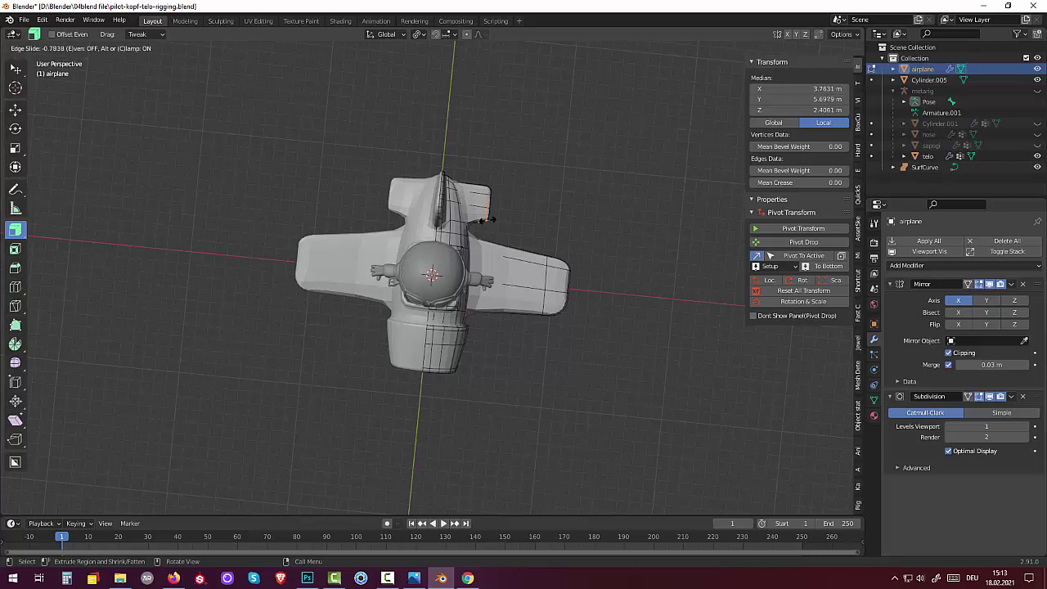
left_click(489, 219)
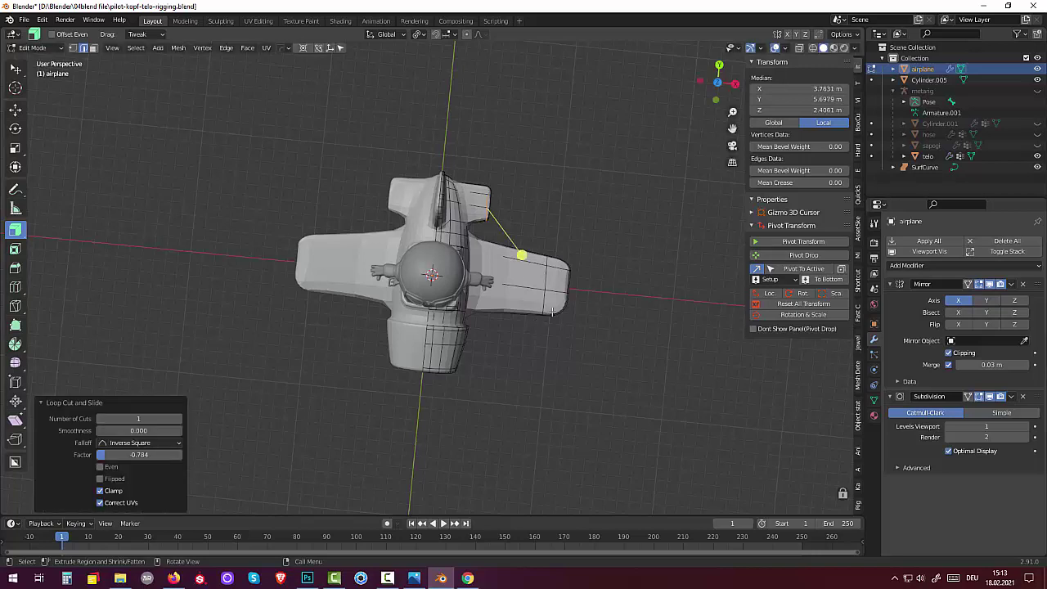
middle_click_drag(482, 330, 392, 283)
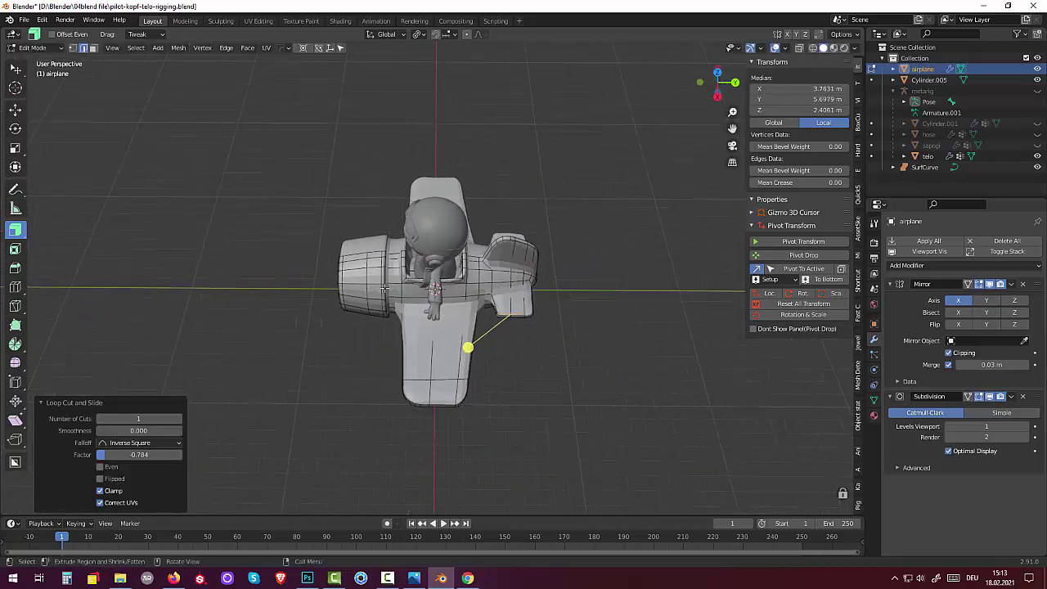
left_click(392, 281)
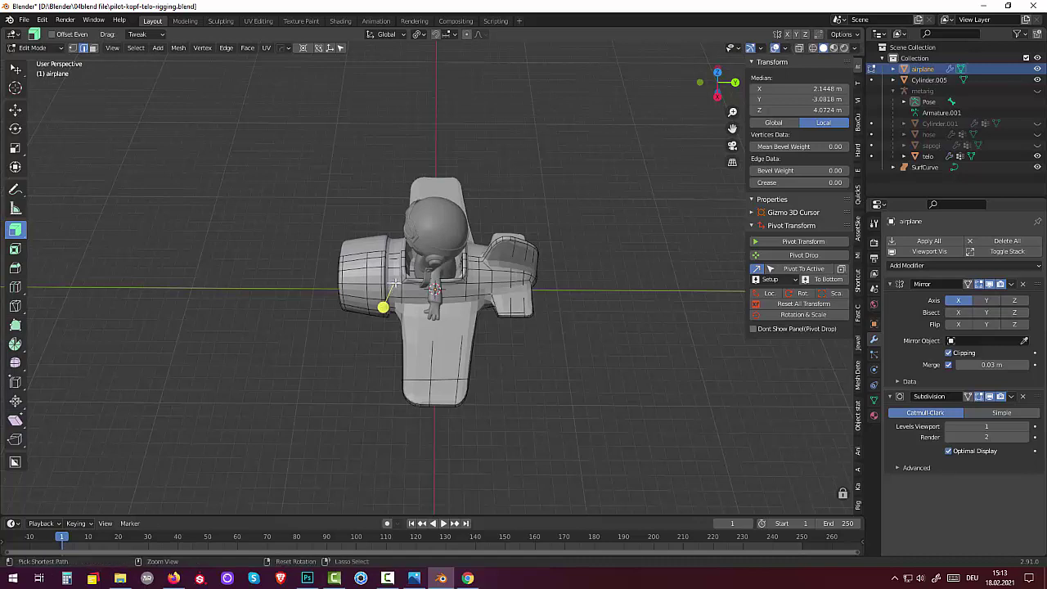
key("g")
key("g")
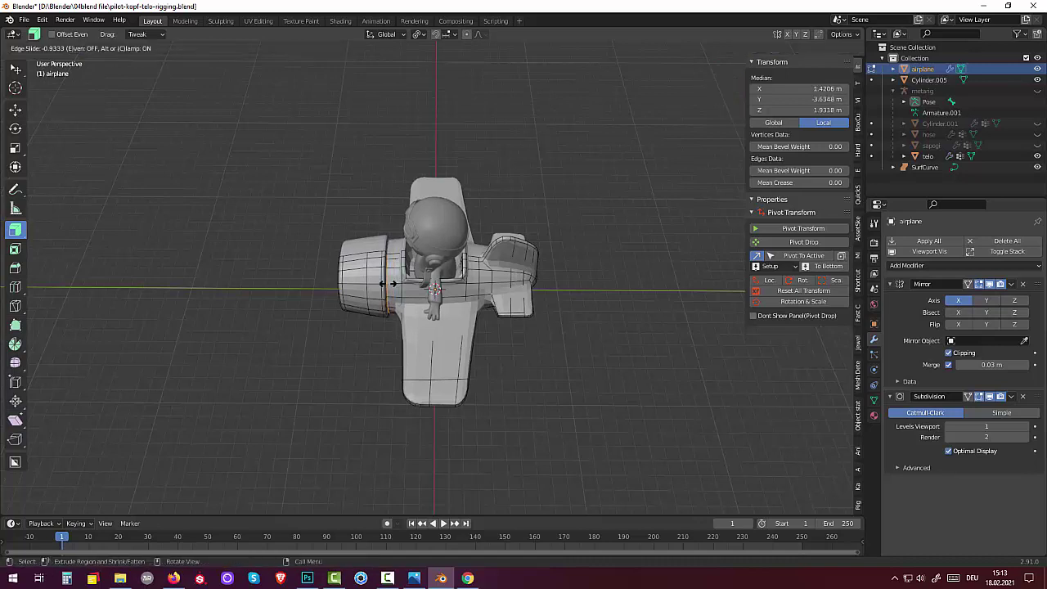
left_click(392, 284)
mouse_move(463, 284)
middle_mouse_down()
mouse_move(426, 273)
mouse_move(530, 275)
mouse_move(465, 268)
middle_mouse_up()
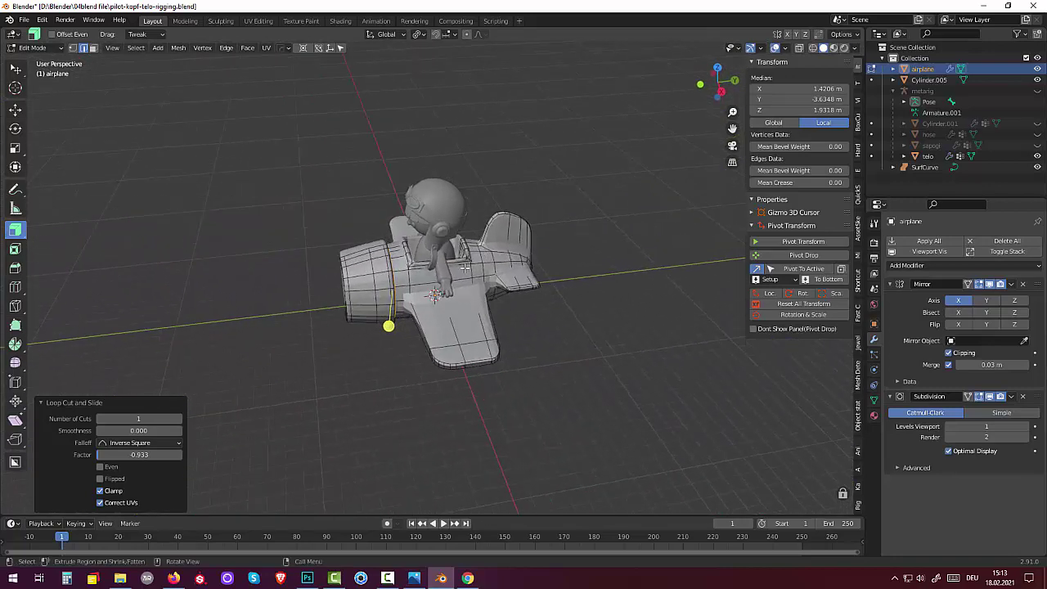
Add two Ctrl+R loop cuts around the fuselage, one near the cockpit and nose
left_click(477, 263)
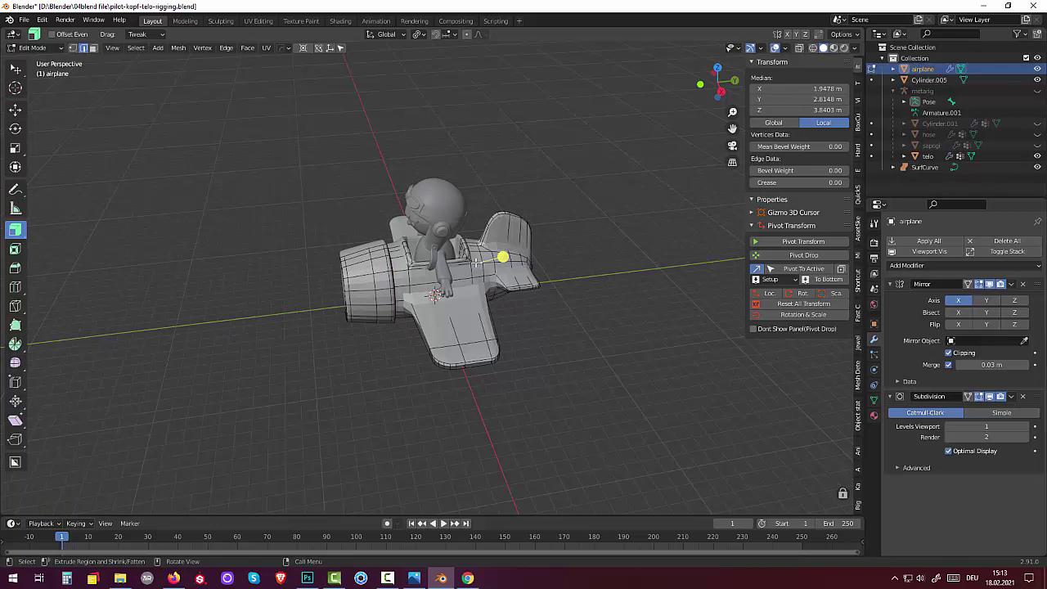
key("ctrl+r")
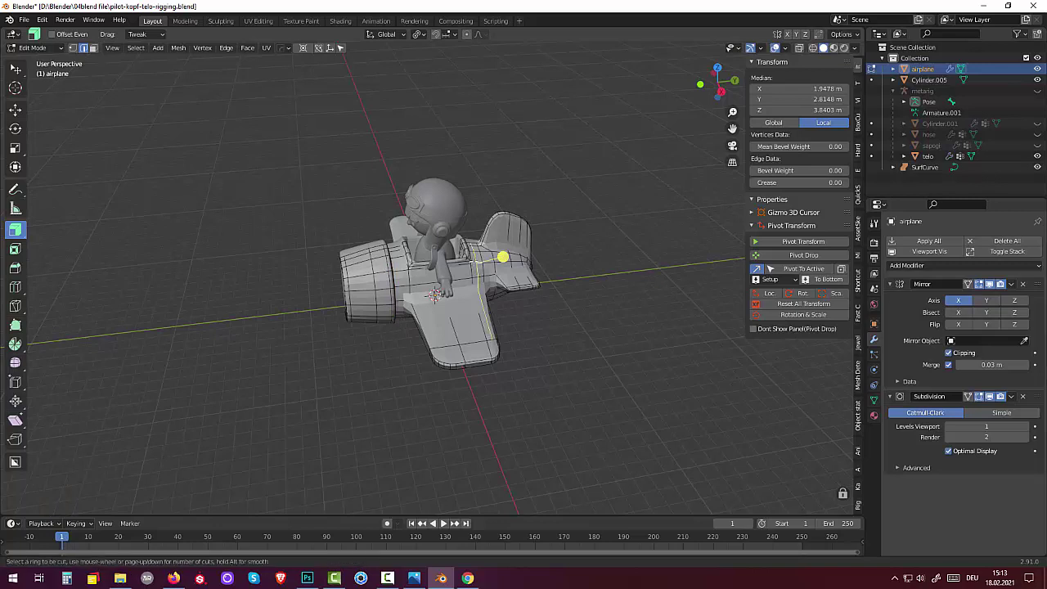
left_click(473, 263)
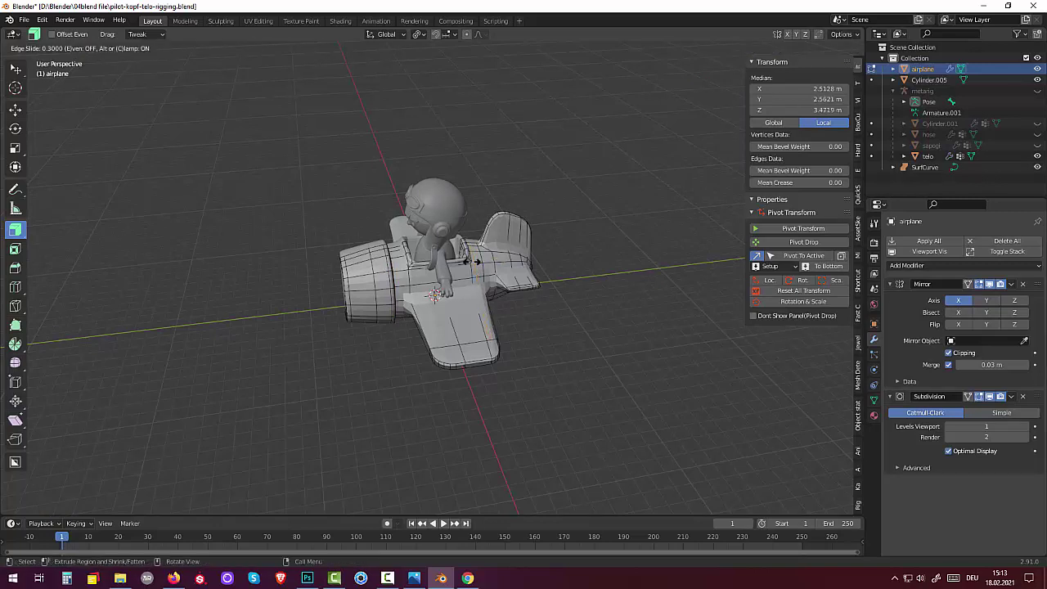
left_click(474, 262)
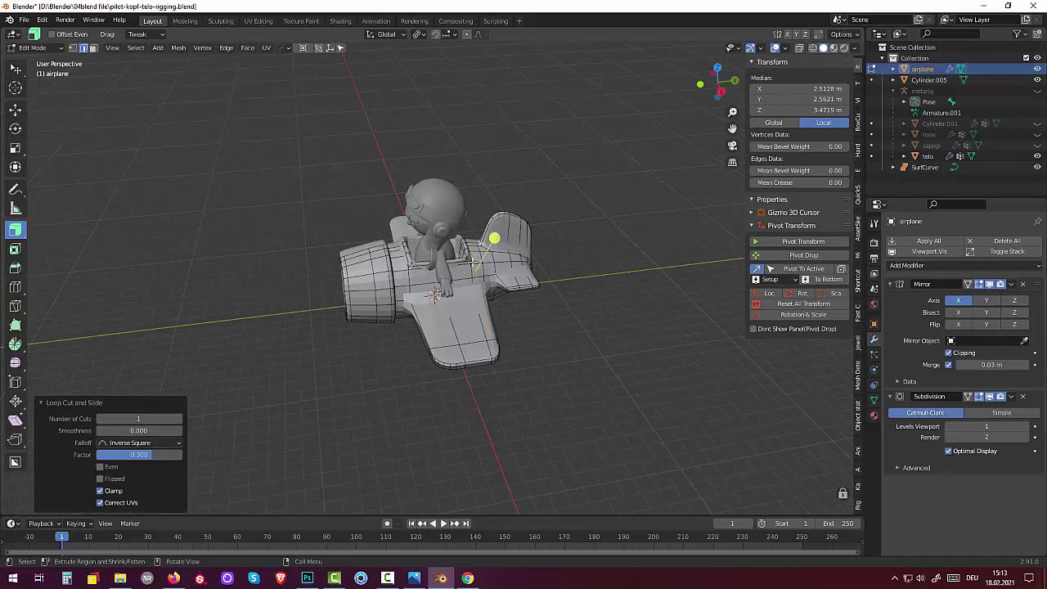
left_click(404, 269)
key("ctrl+r")
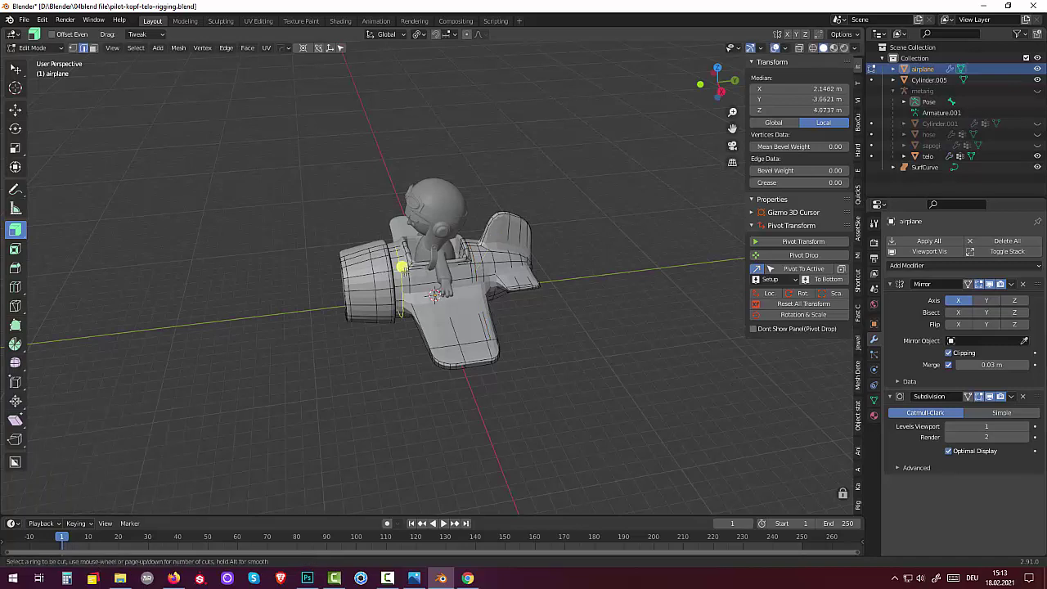
left_click(402, 267)
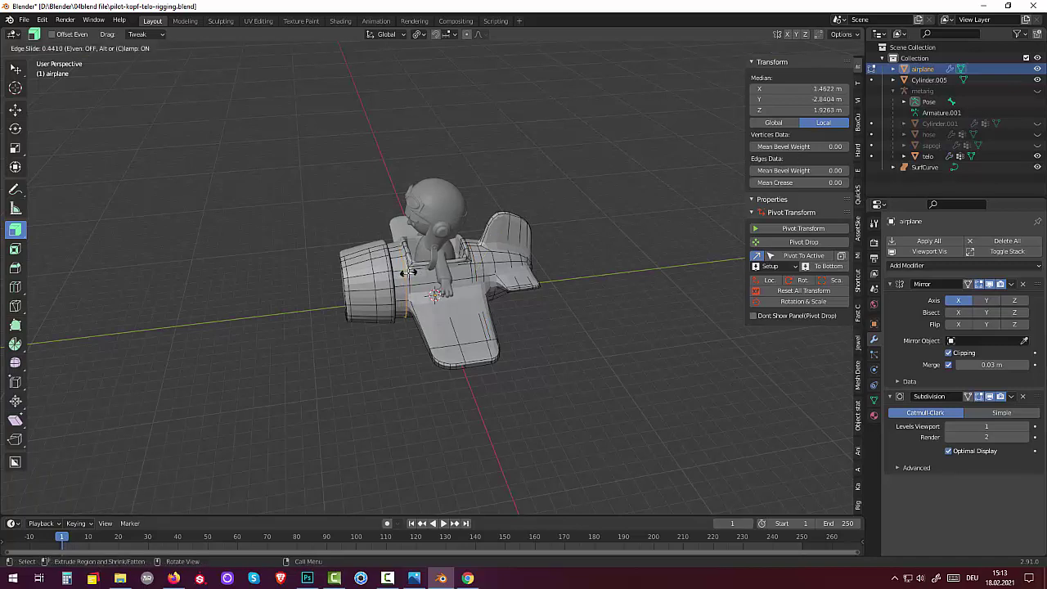
left_click(406, 272)
mouse_move(407, 278)
middle_mouse_down()
mouse_move(400, 320)
mouse_move(344, 276)
middle_mouse_up()
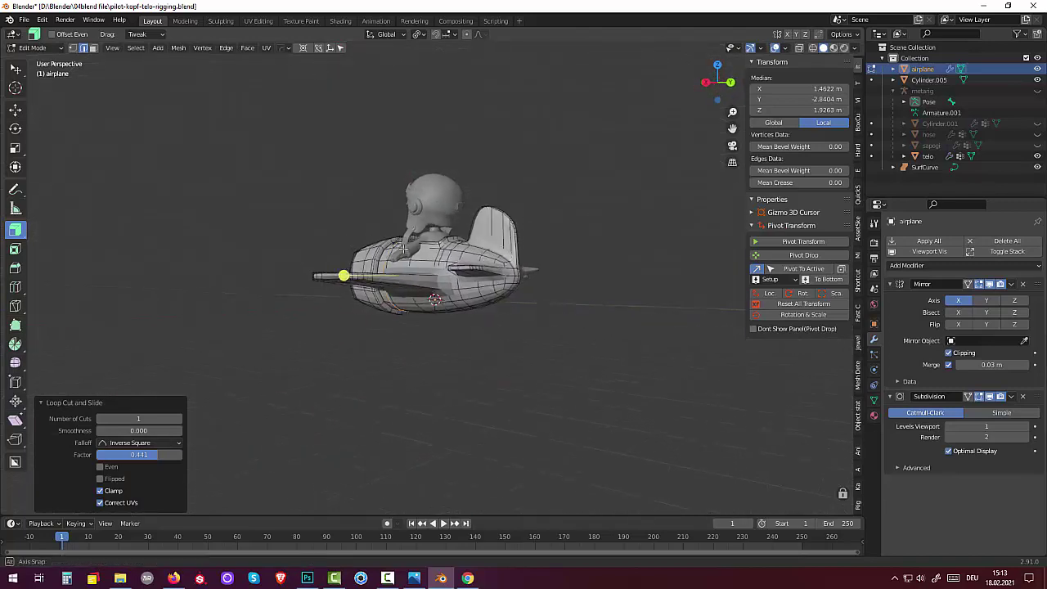
mouse_move(403, 247)
middle_mouse_down()
mouse_move(362, 180)
mouse_move(412, 158)
mouse_move(521, 175)
mouse_move(553, 199)
mouse_move(591, 187)
mouse_move(584, 316)
mouse_move(541, 299)
middle_mouse_up()
mouse_move(987, 426)
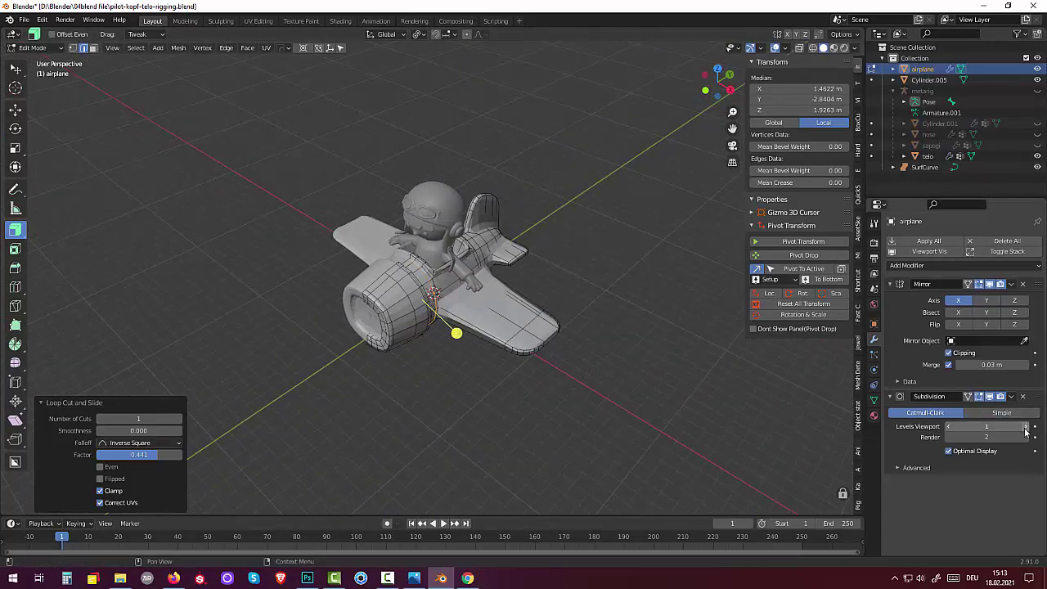
Raise the Subdivision modifier's viewport level from 1 to 2
left_click(1026, 431)
mouse_move(590, 352)
middle_mouse_down()
mouse_move(649, 379)
mouse_move(699, 346)
mouse_move(733, 307)
mouse_move(730, 291)
middle_mouse_up()
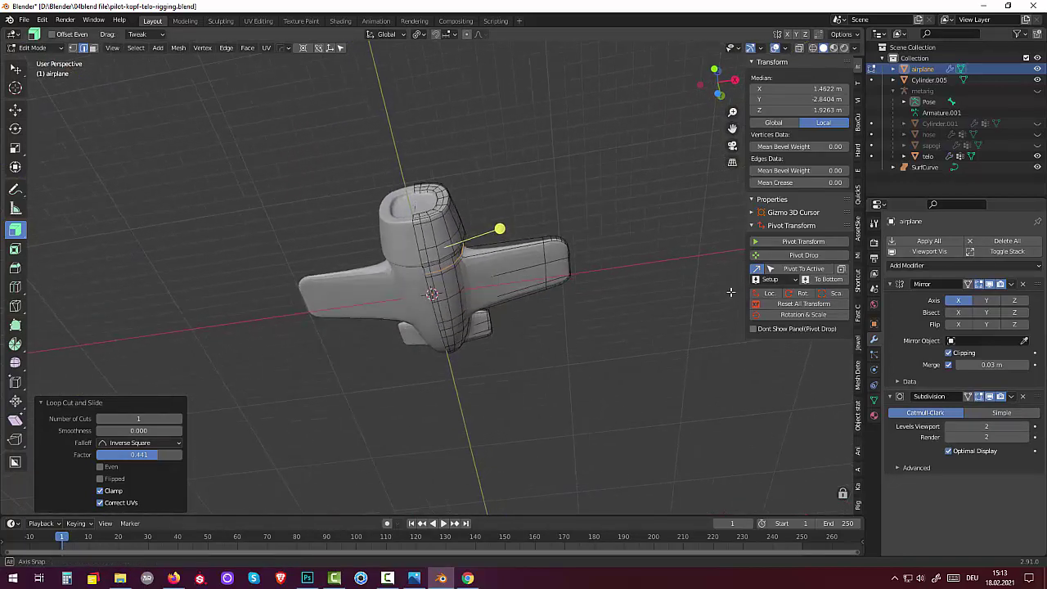
left_click(456, 285)
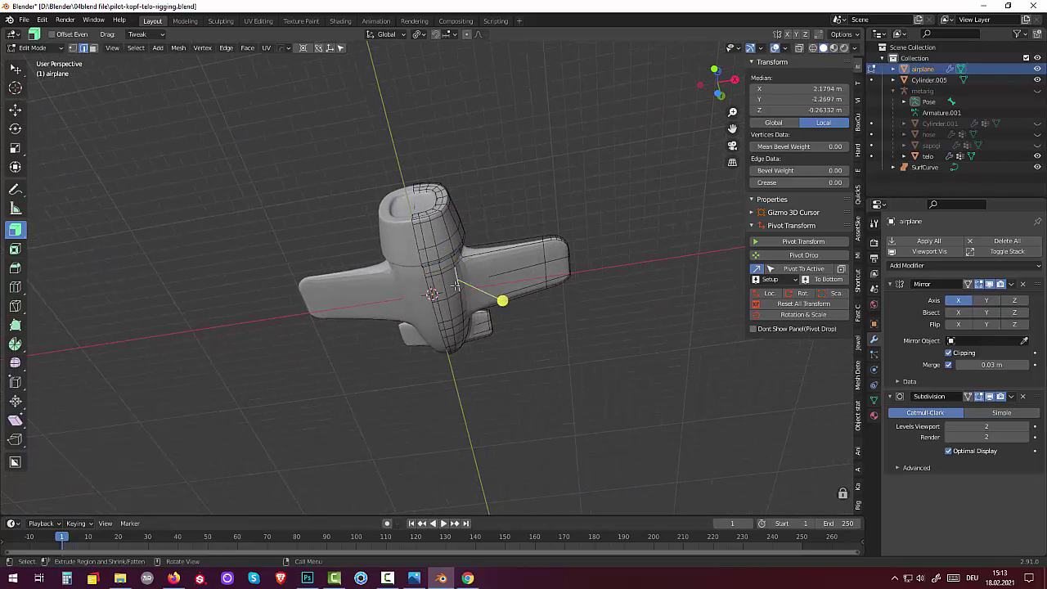
Select faces on the fuselage underside and inset them by 0.4142 m
left_click(93, 48)
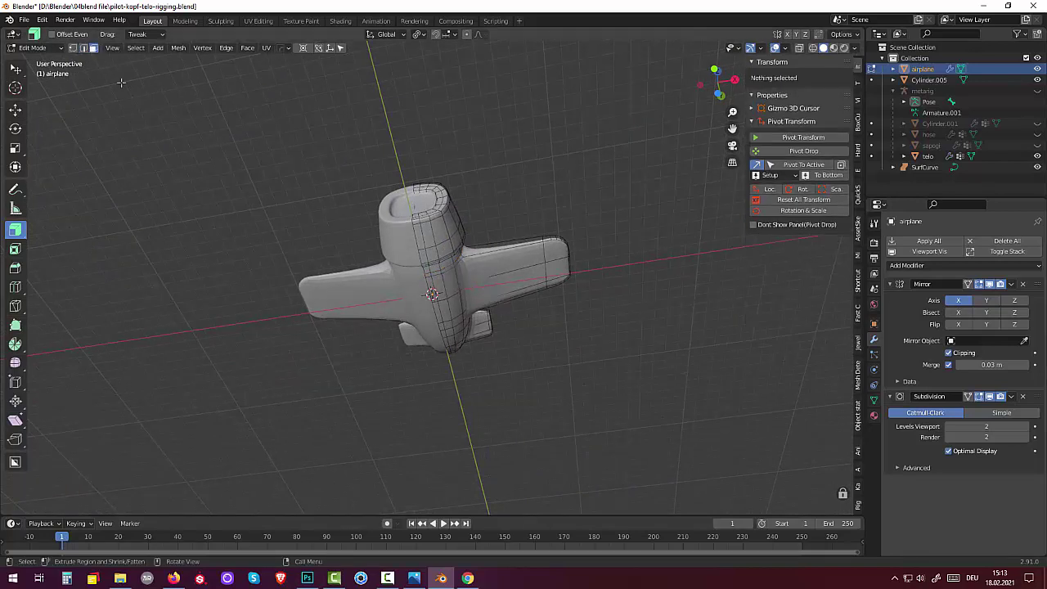
left_click(444, 286)
left_click(445, 293)
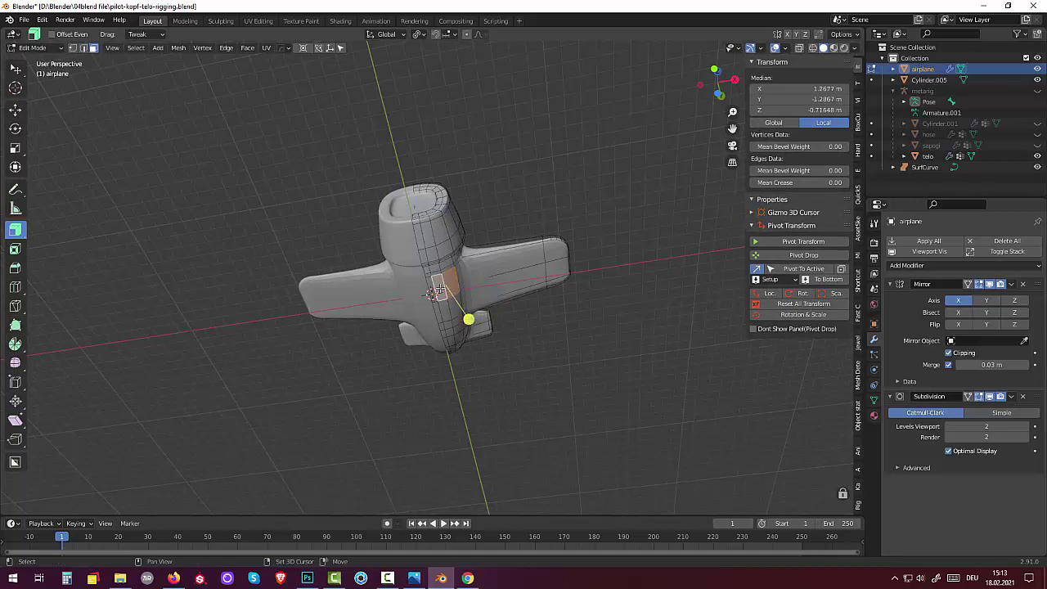
middle_click_drag(446, 293, 414, 315)
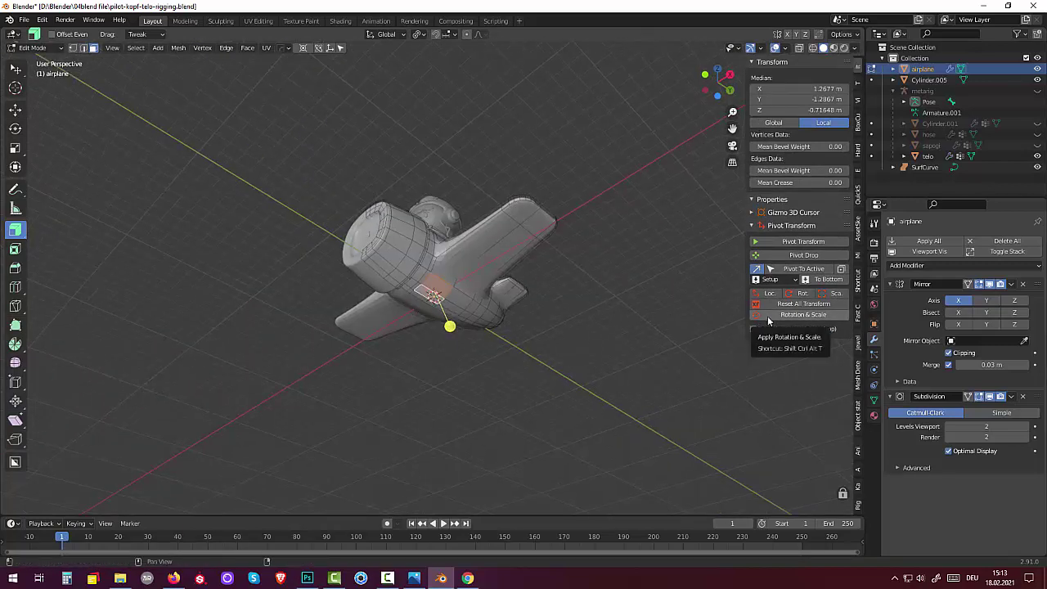
key("i")
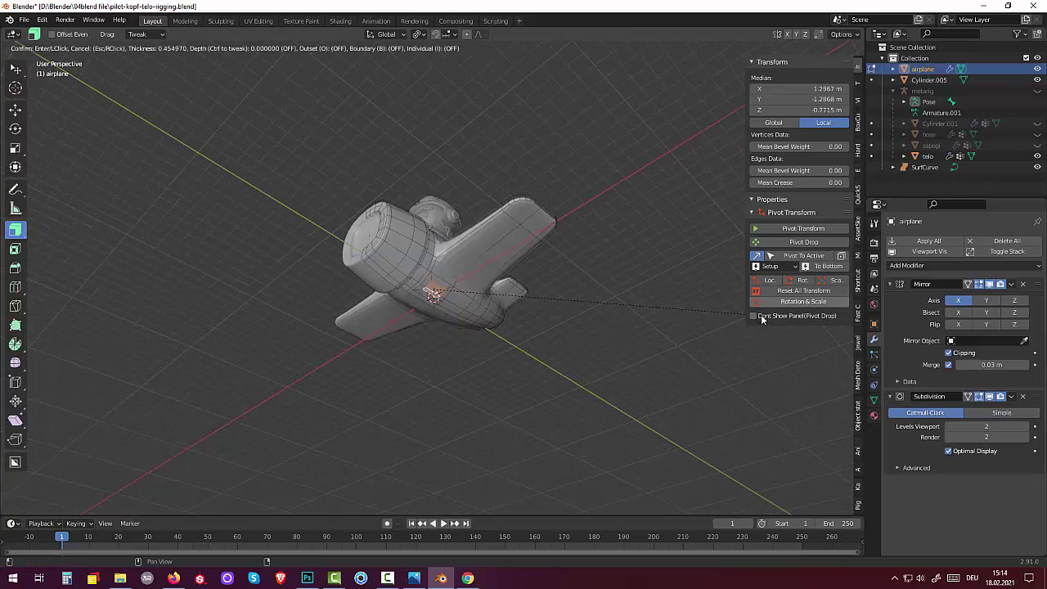
left_click(759, 319)
mouse_move(644, 331)
middle_mouse_down()
mouse_move(610, 280)
mouse_move(601, 330)
middle_mouse_up()
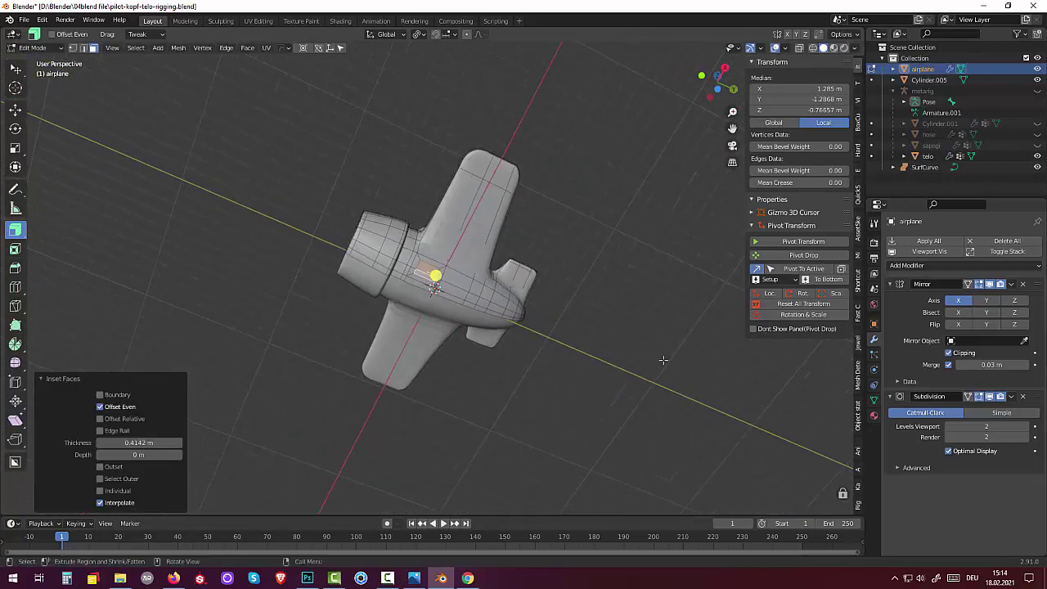
Scale the inset faces along global Y to 0.688
key("s")
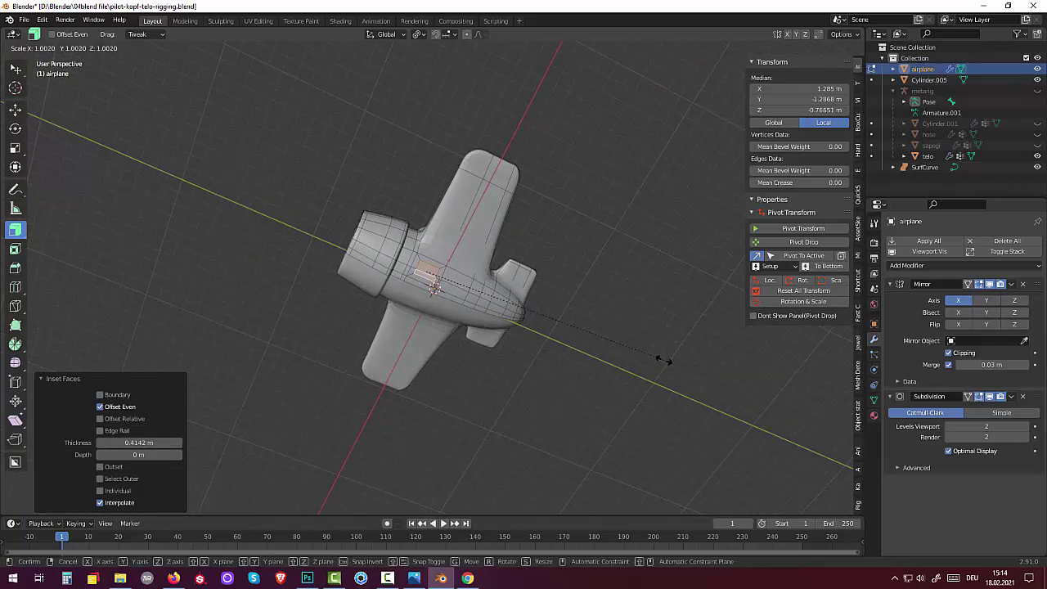
key("y")
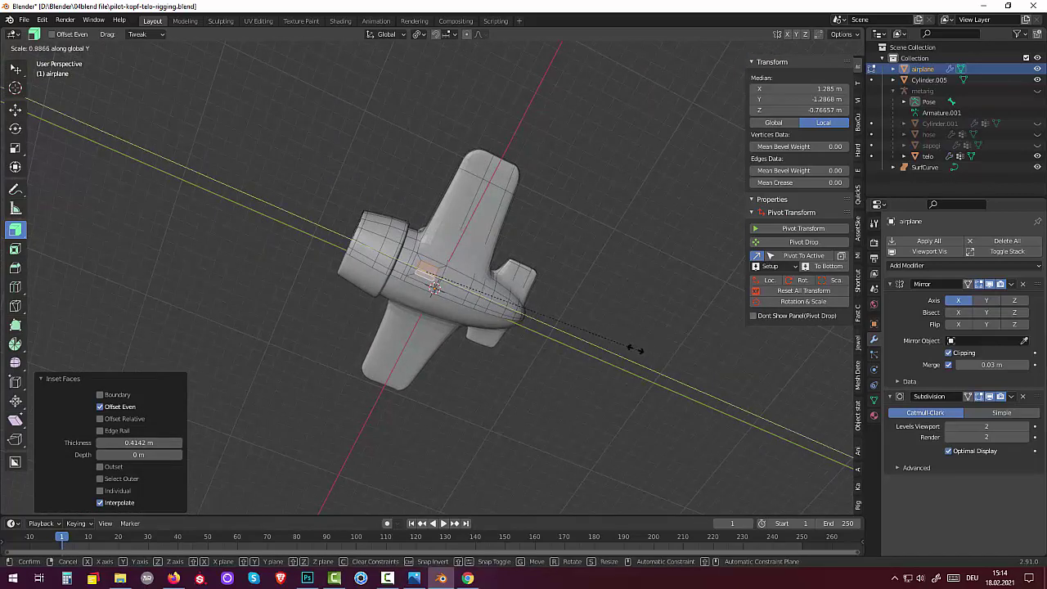
left_click(590, 330)
mouse_move(603, 325)
middle_mouse_down()
mouse_move(671, 402)
mouse_move(588, 439)
middle_mouse_up()
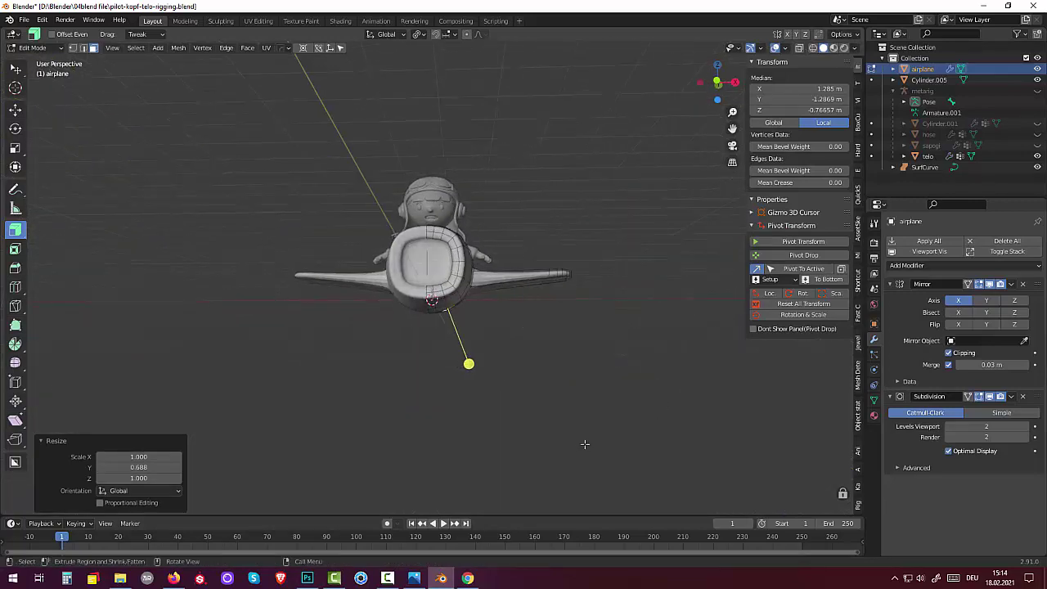
Extrude the inset faces down into a leg strut and slide its edge loop toward the foot
key("e")
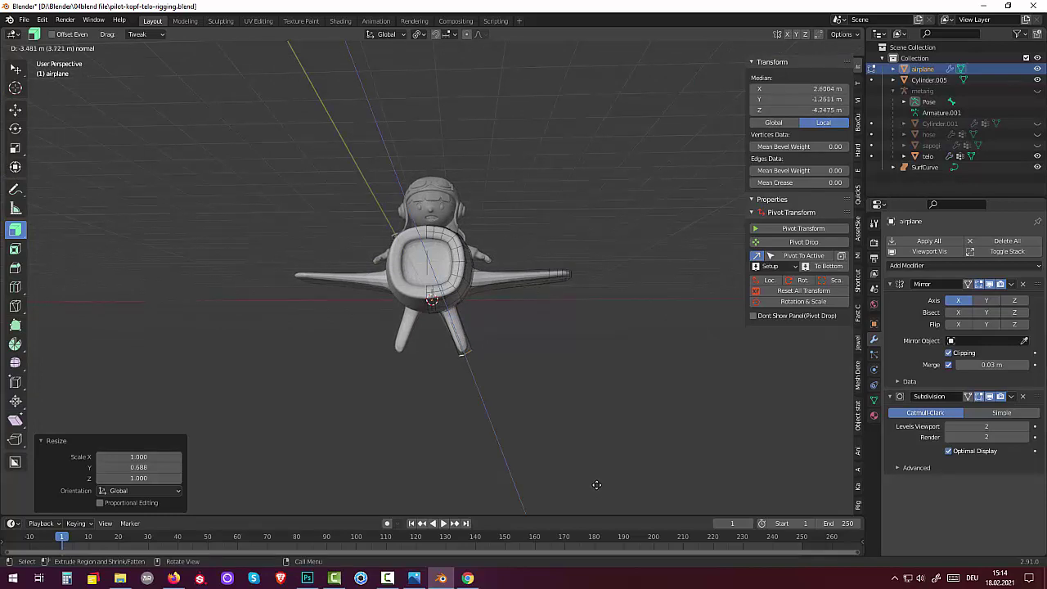
left_click(594, 481)
mouse_move(592, 479)
middle_mouse_down()
mouse_move(551, 423)
mouse_move(475, 434)
mouse_move(474, 444)
mouse_move(472, 434)
middle_mouse_up()
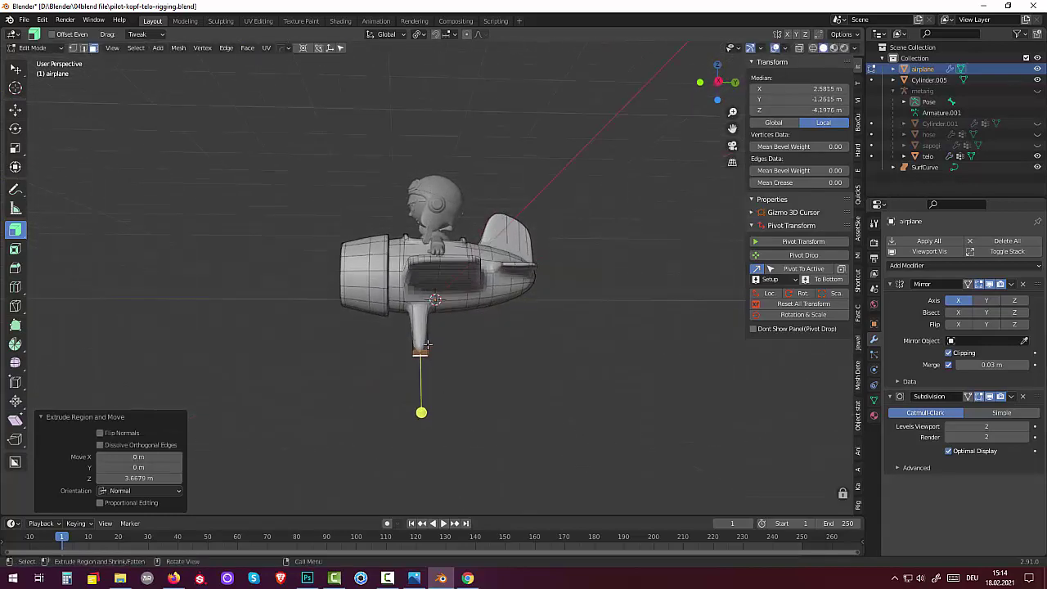
key("ctrl+z")
key("ctrl")
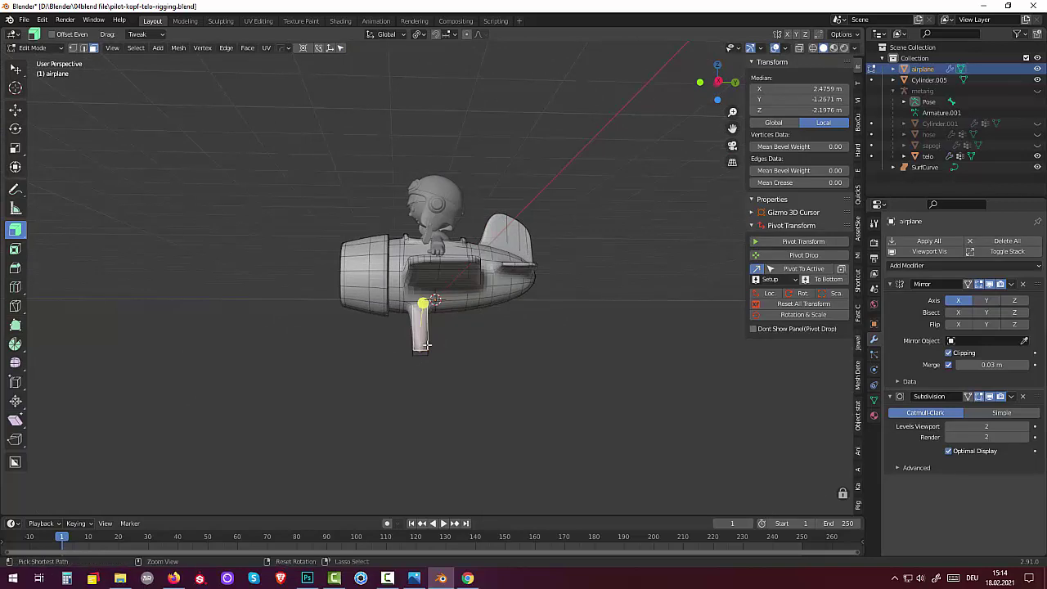
key("g")
key("g")
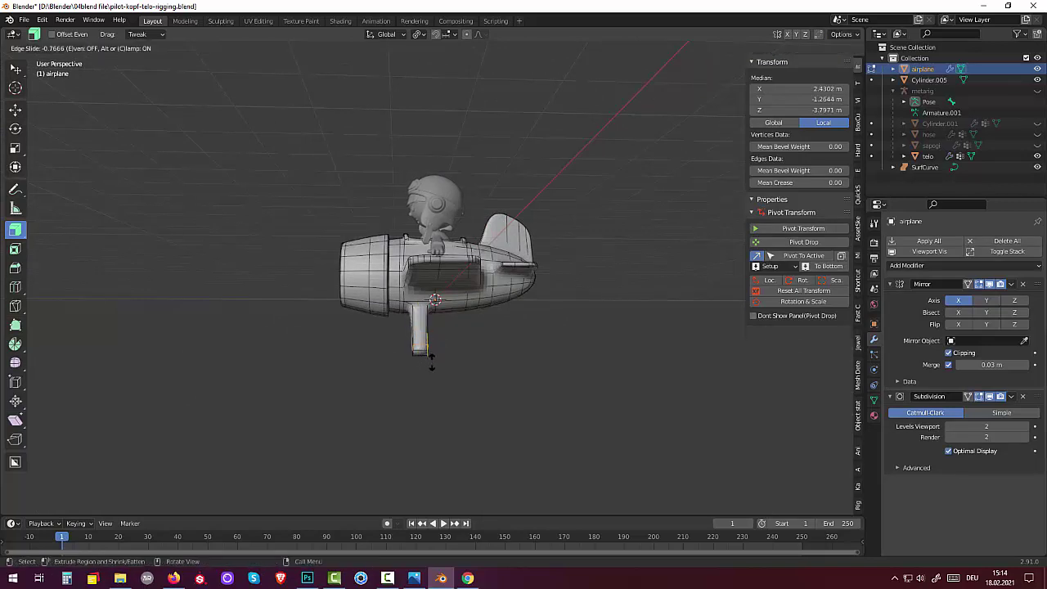
left_click(432, 360)
mouse_move(432, 360)
middle_mouse_down()
mouse_move(568, 368)
mouse_move(468, 341)
middle_mouse_up()
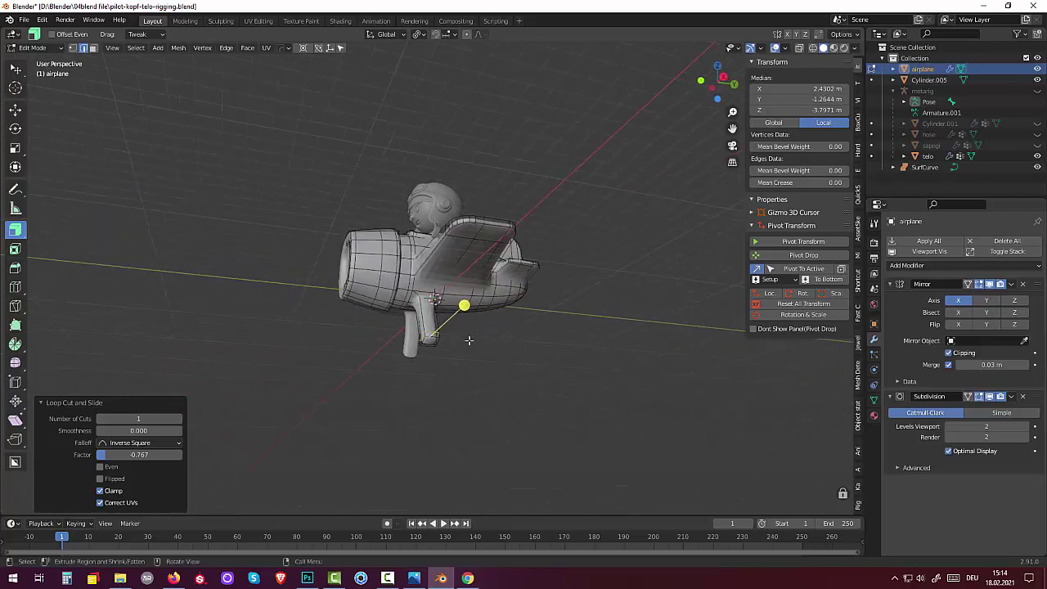
Select the face at the bottom of the leg
left_click(448, 346)
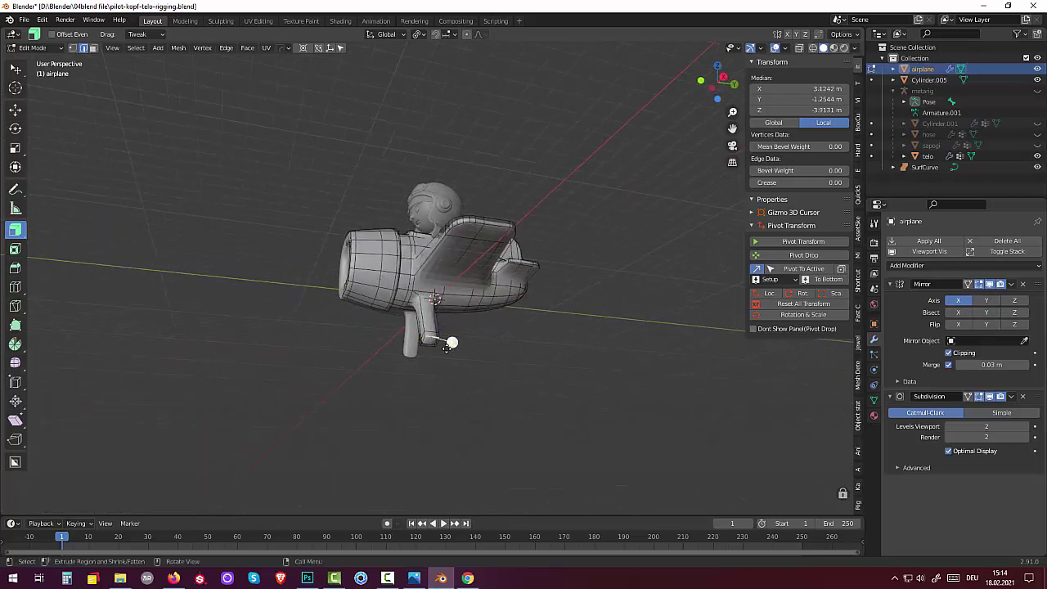
left_click(94, 49)
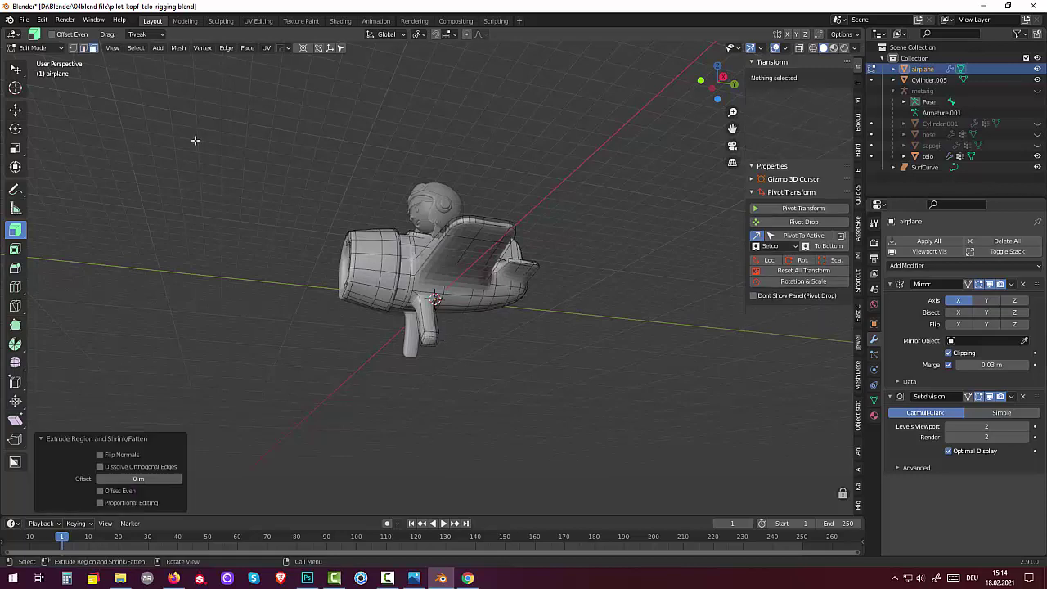
left_click(426, 339)
middle_click_drag(474, 352, 497, 355)
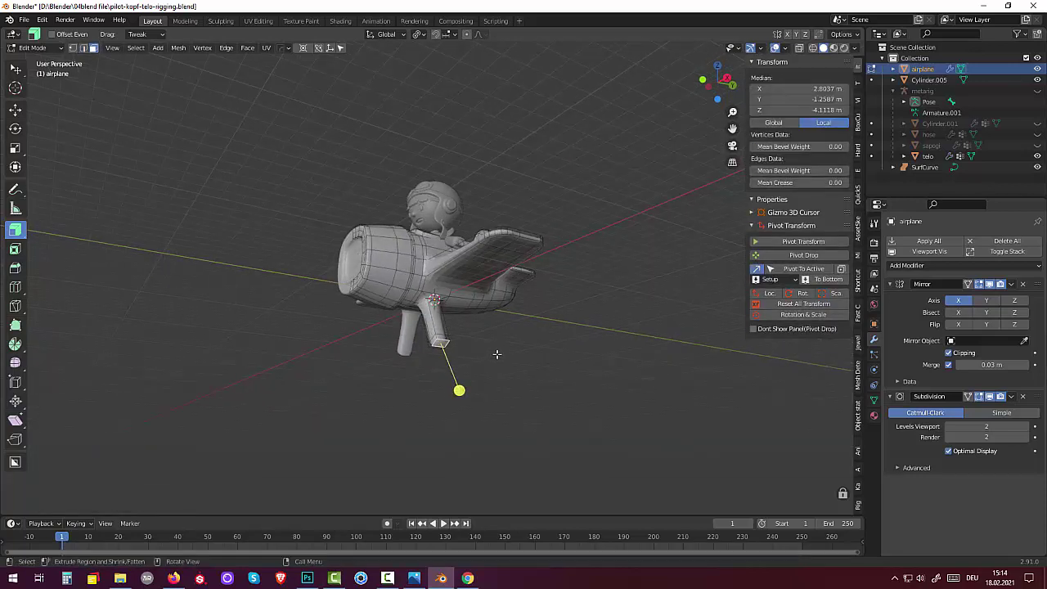
Enlarge and level the foot face, then extrude it forward into a base block
key("s")
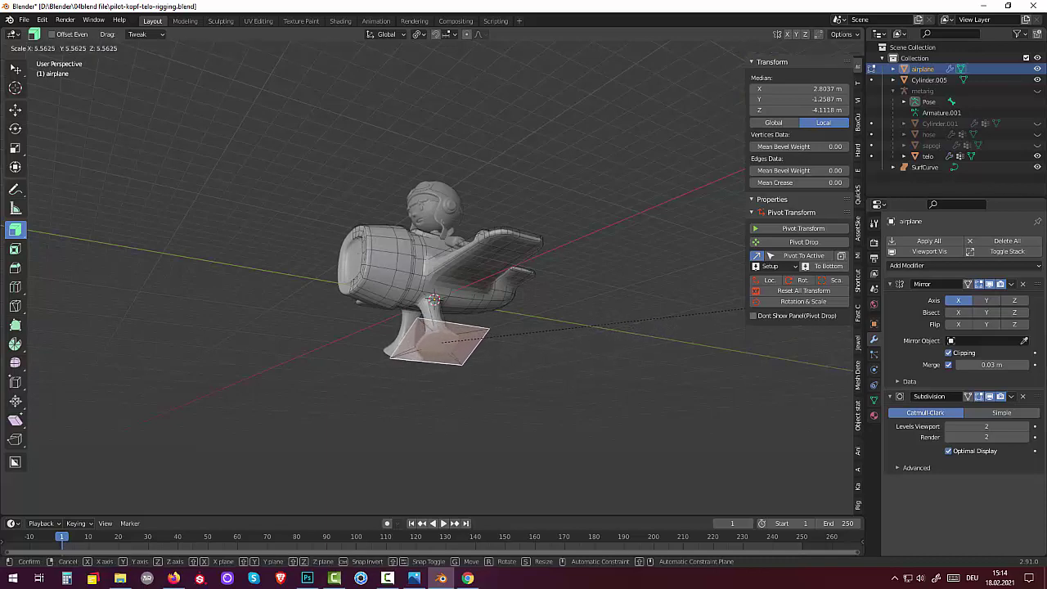
left_click(650, 322)
mouse_move(649, 322)
middle_mouse_down()
mouse_move(671, 358)
mouse_move(712, 357)
mouse_move(717, 336)
middle_mouse_up()
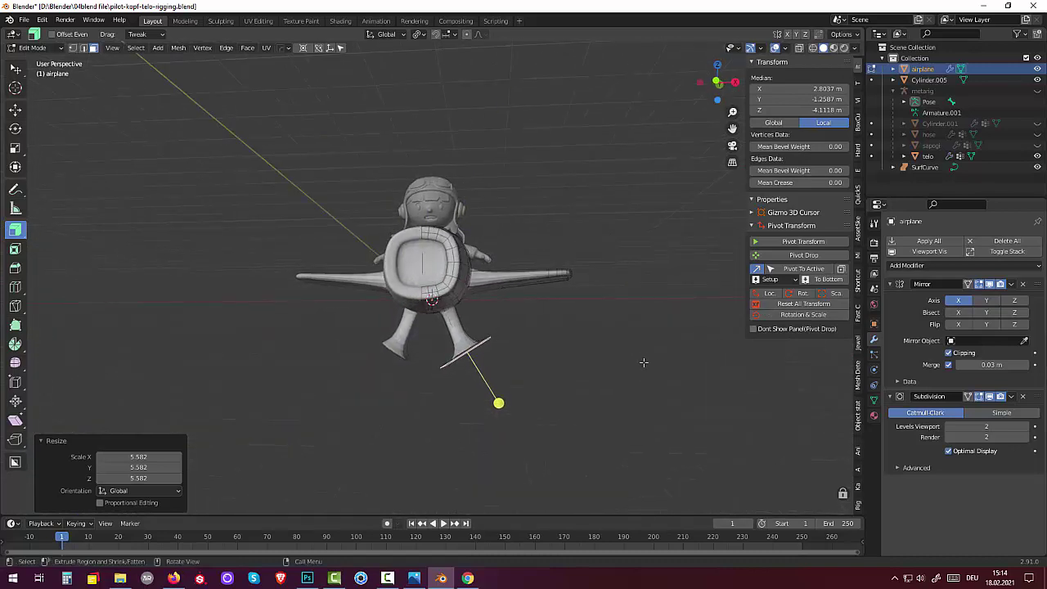
key("r")
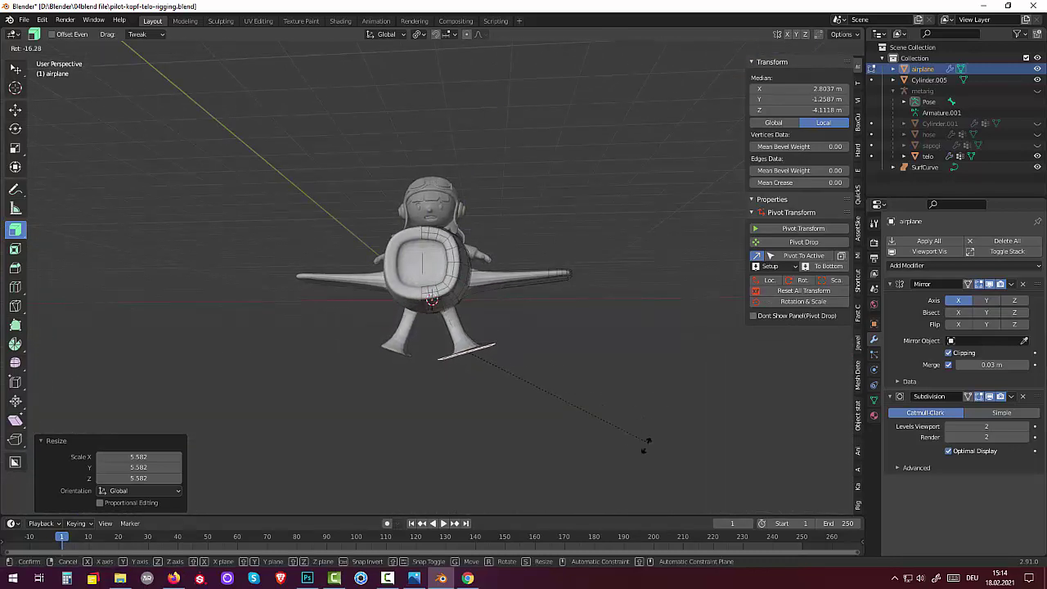
left_click(597, 461)
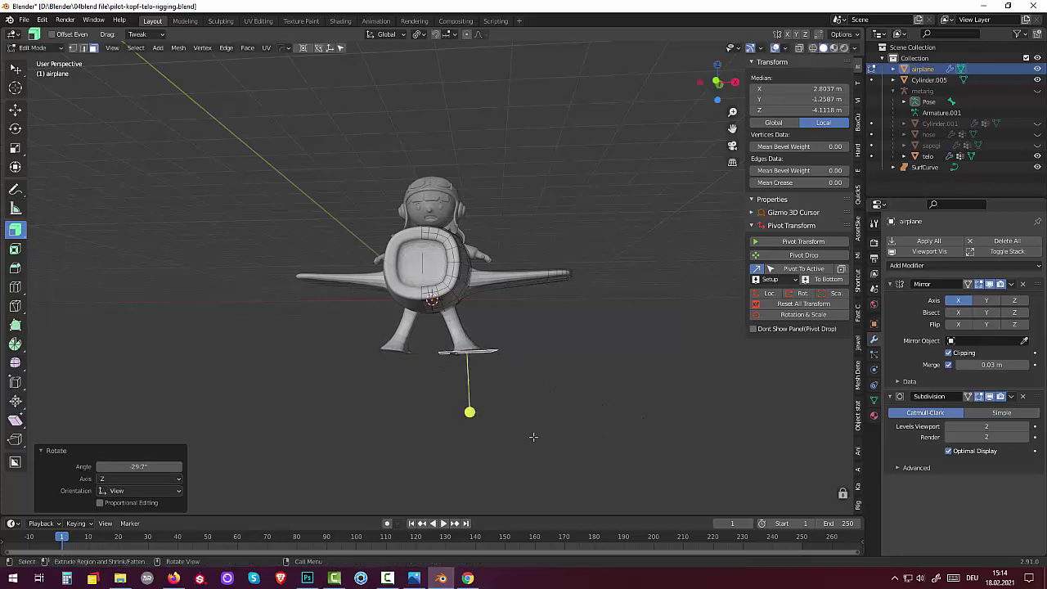
key("e")
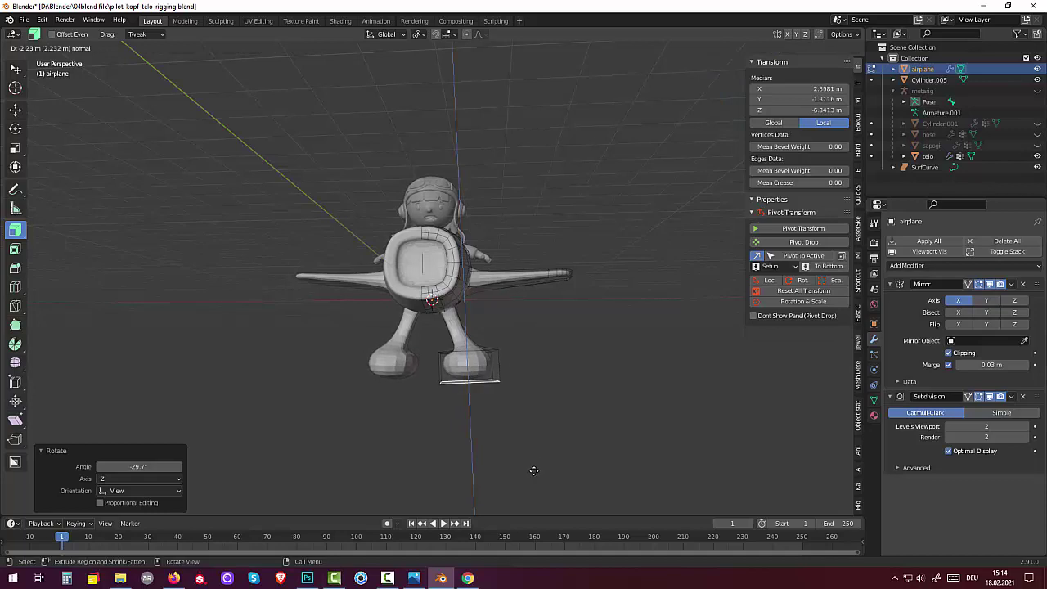
left_click(532, 470)
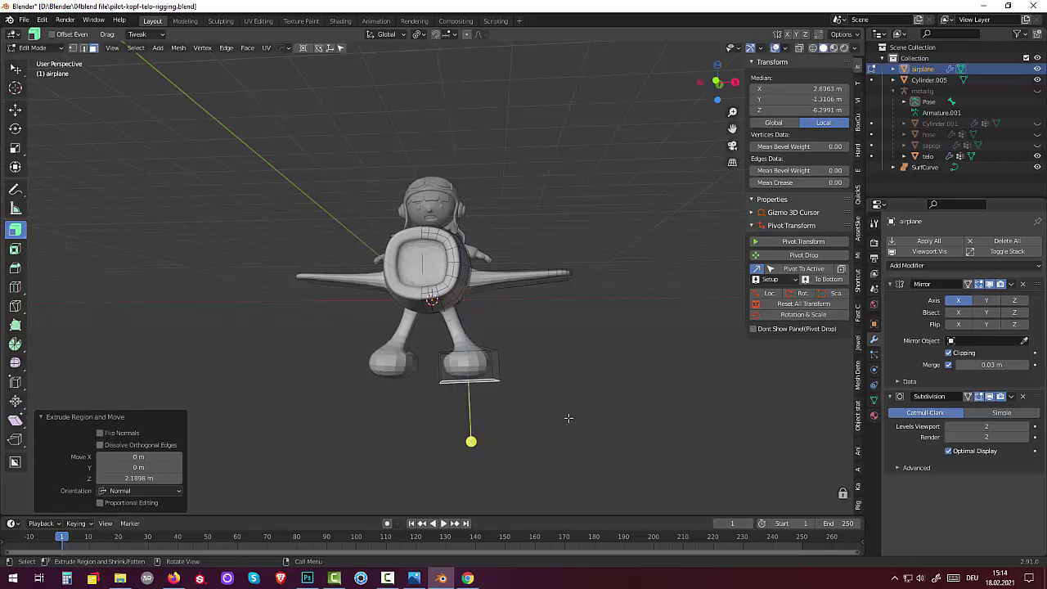
middle_click_drag(570, 419, 497, 432)
With the pivot set to Median Point, narrow the block's end face along X
left_click(457, 385)
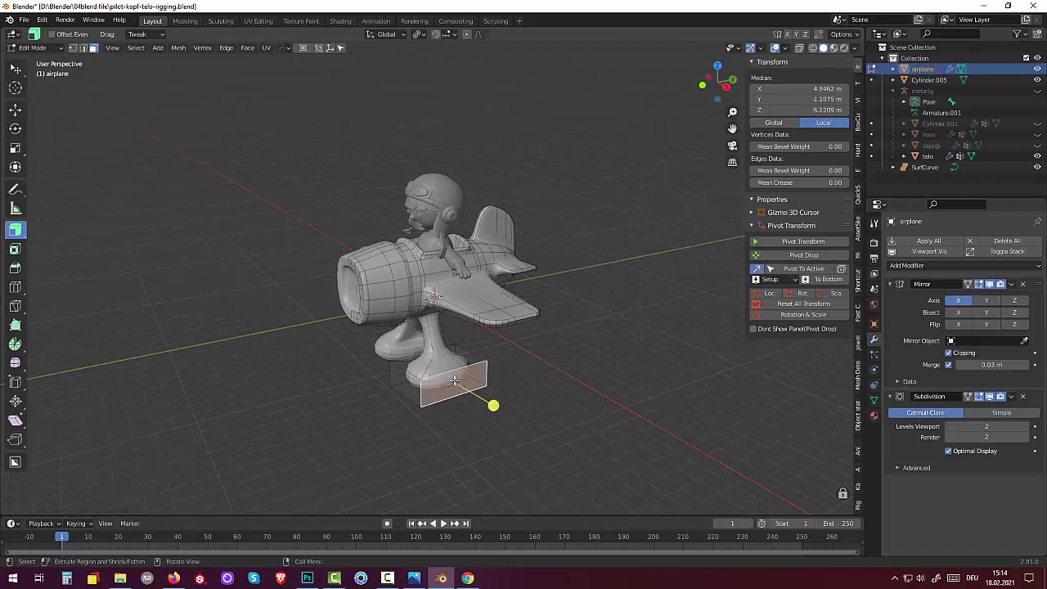
middle_click_drag(460, 385, 647, 360)
left_click(463, 380)
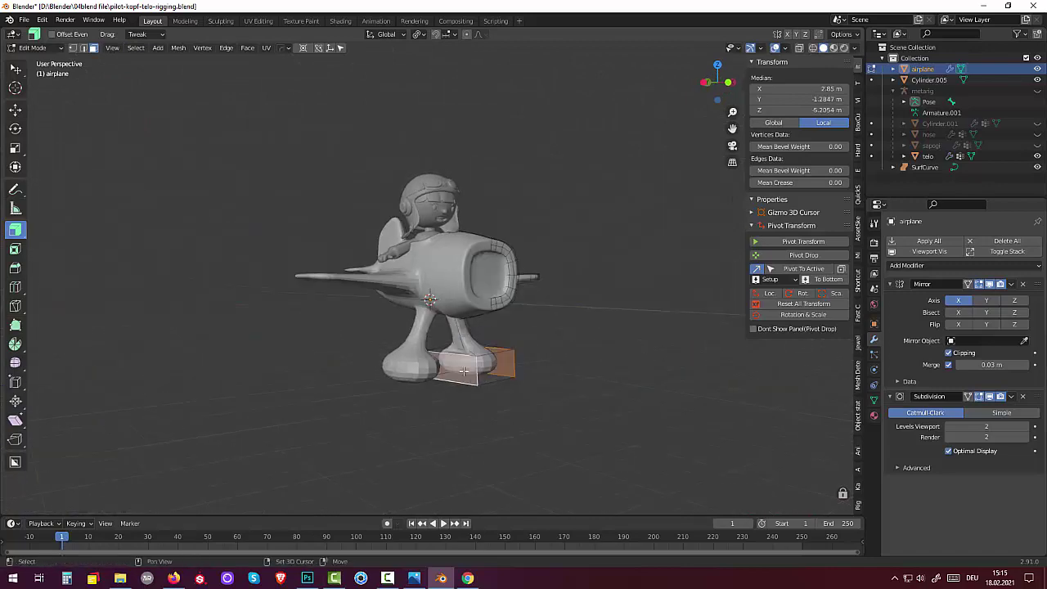
middle_click_drag(578, 379, 598, 384)
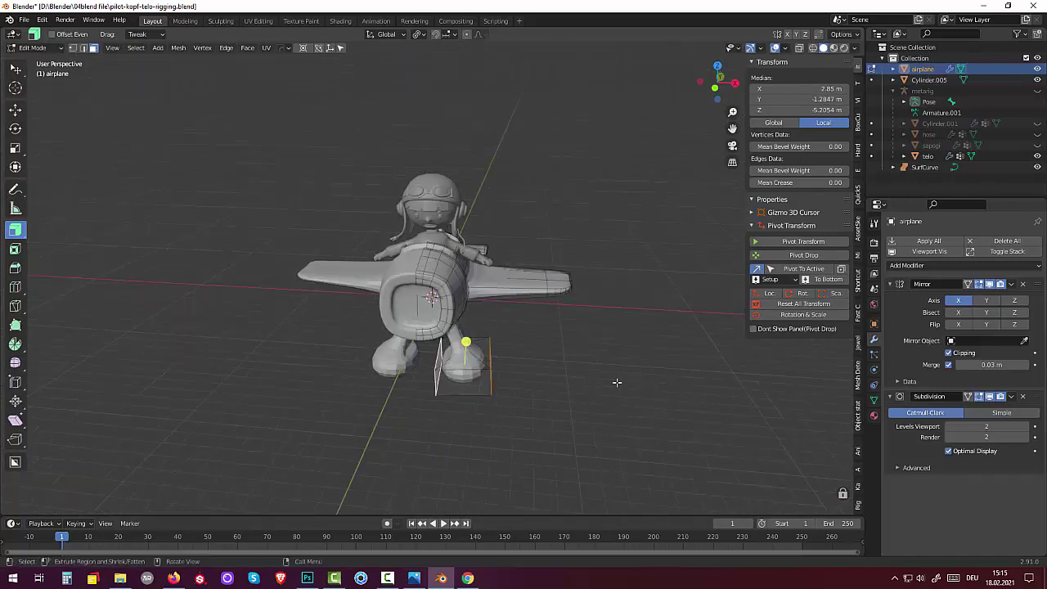
key("s")
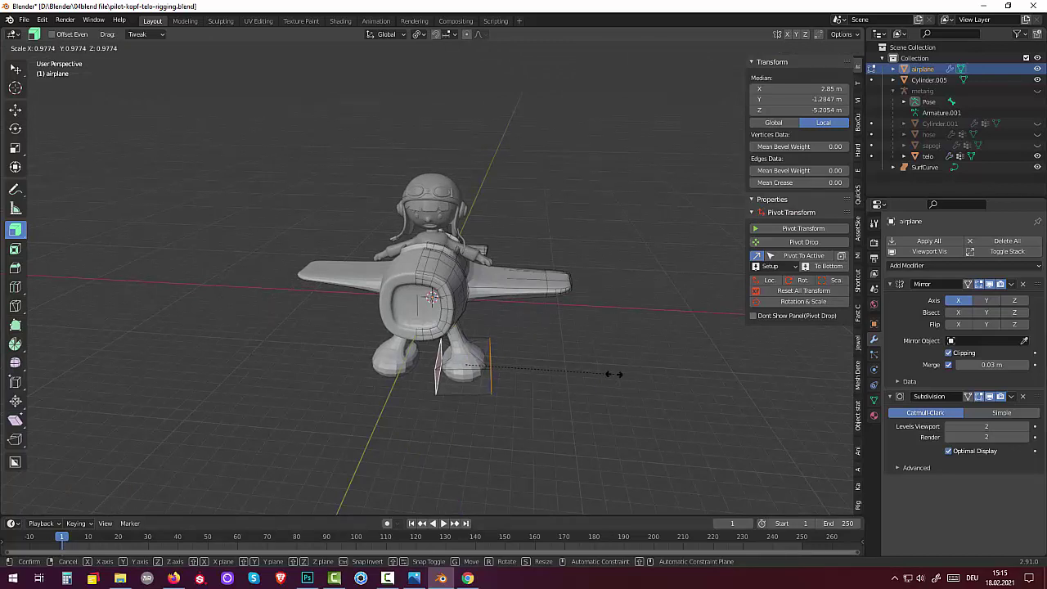
left_click(568, 365)
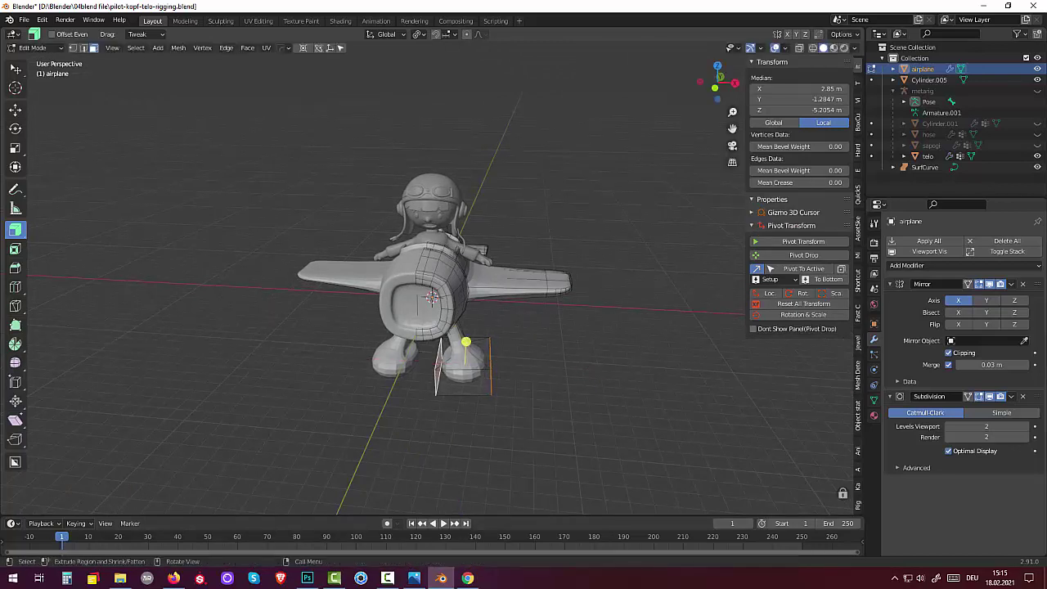
left_click(418, 34)
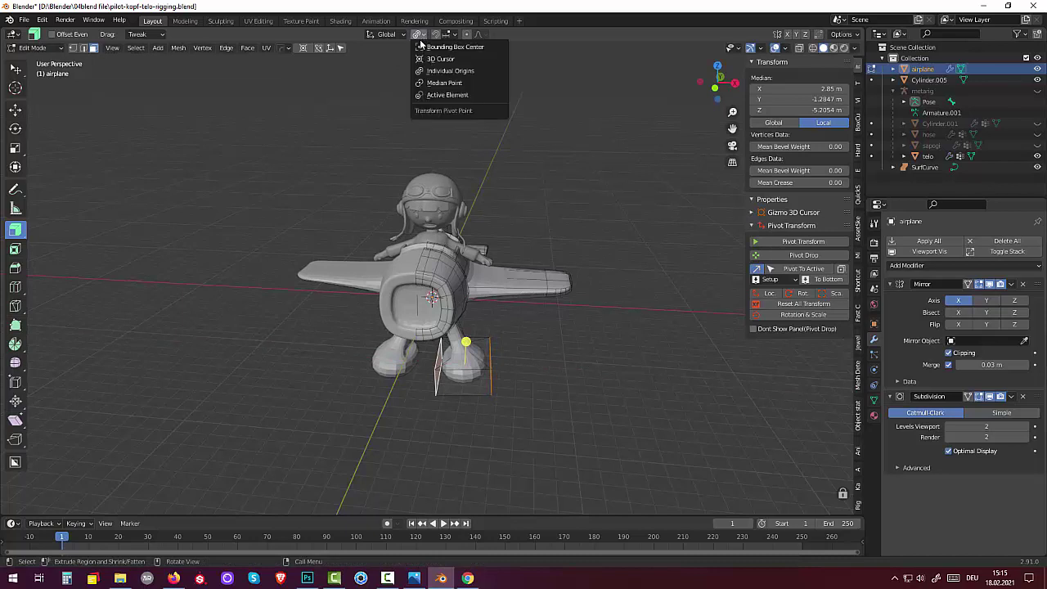
left_click(442, 82)
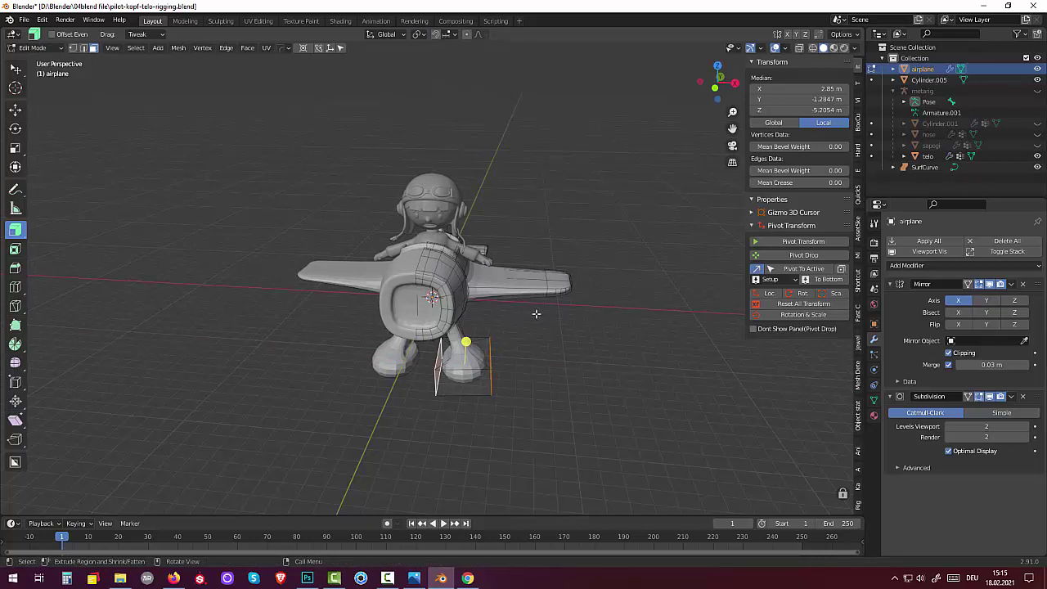
key("s")
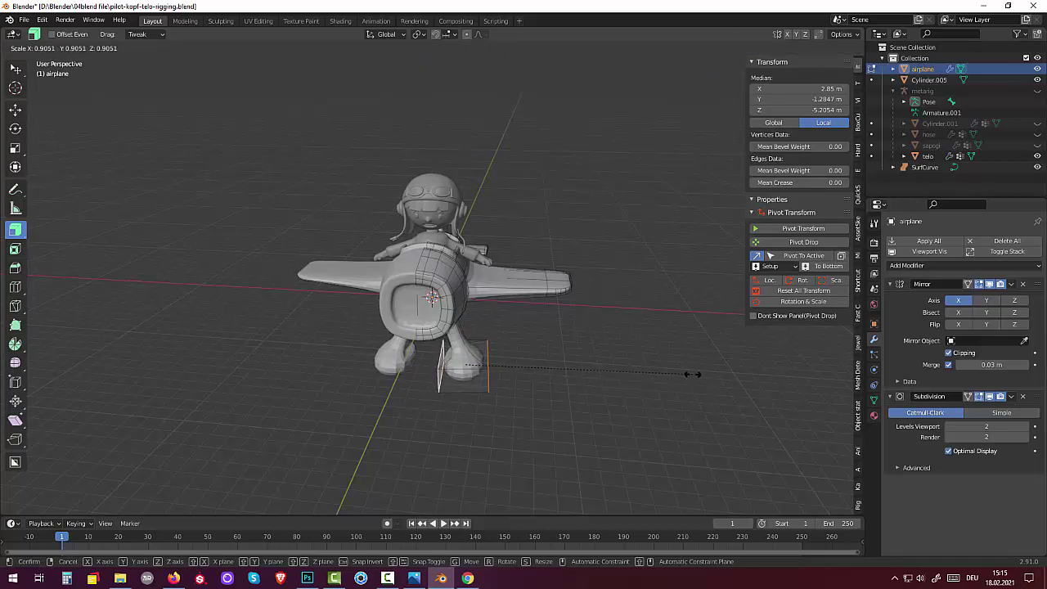
key("x")
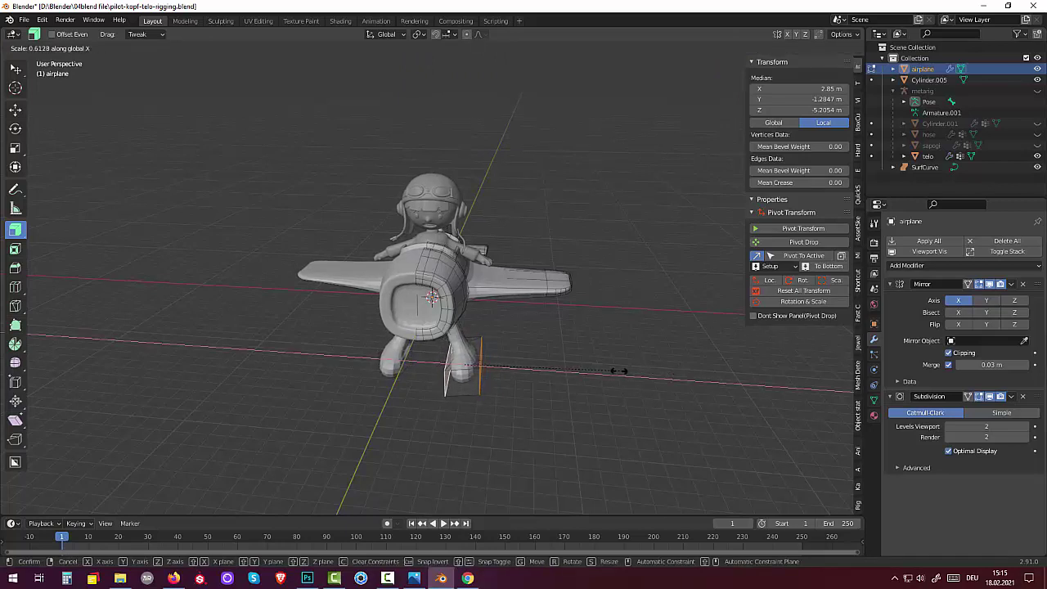
left_click(621, 371)
mouse_move(619, 368)
middle_mouse_down()
mouse_move(515, 306)
mouse_move(434, 376)
middle_mouse_up()
Shrink the block's other end face to 0.572
left_click(432, 379)
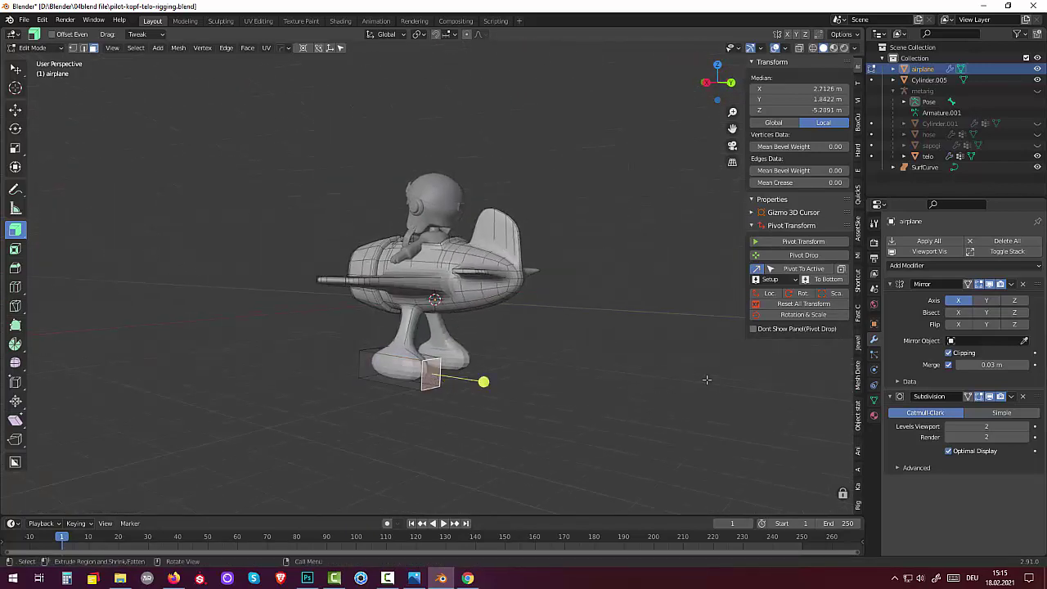
key("s")
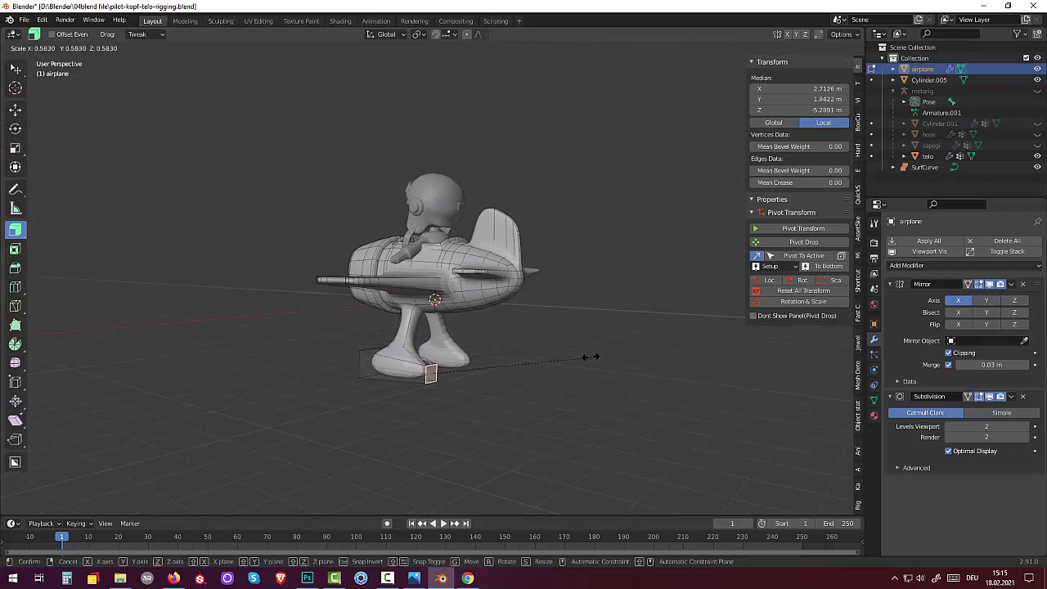
left_click(588, 355)
mouse_move(588, 355)
middle_mouse_down()
mouse_move(696, 339)
mouse_move(841, 358)
mouse_move(150, 379)
middle_mouse_up()
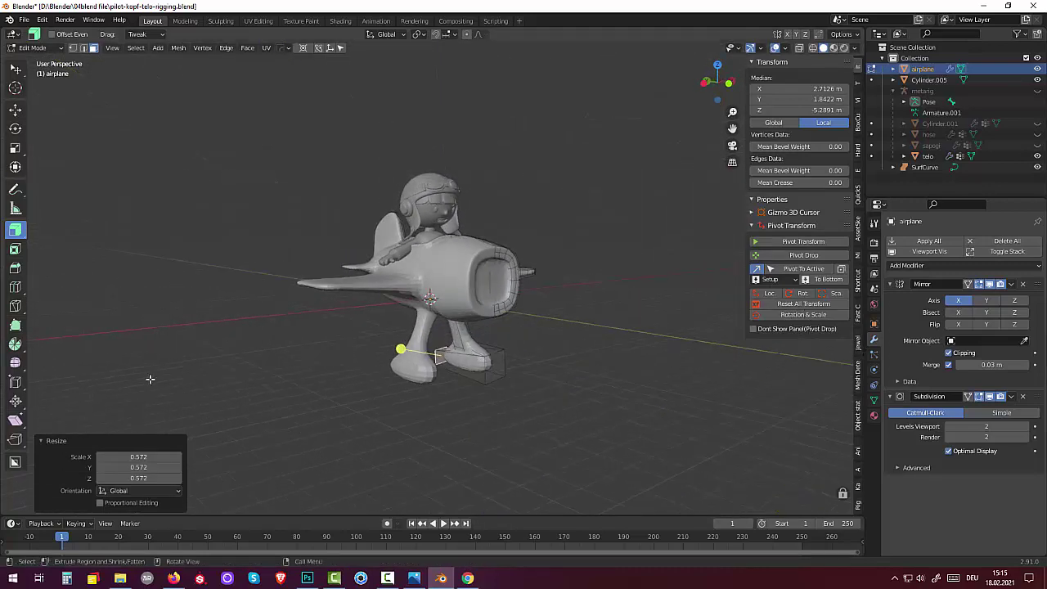
middle_click_drag(443, 369, 435, 405)
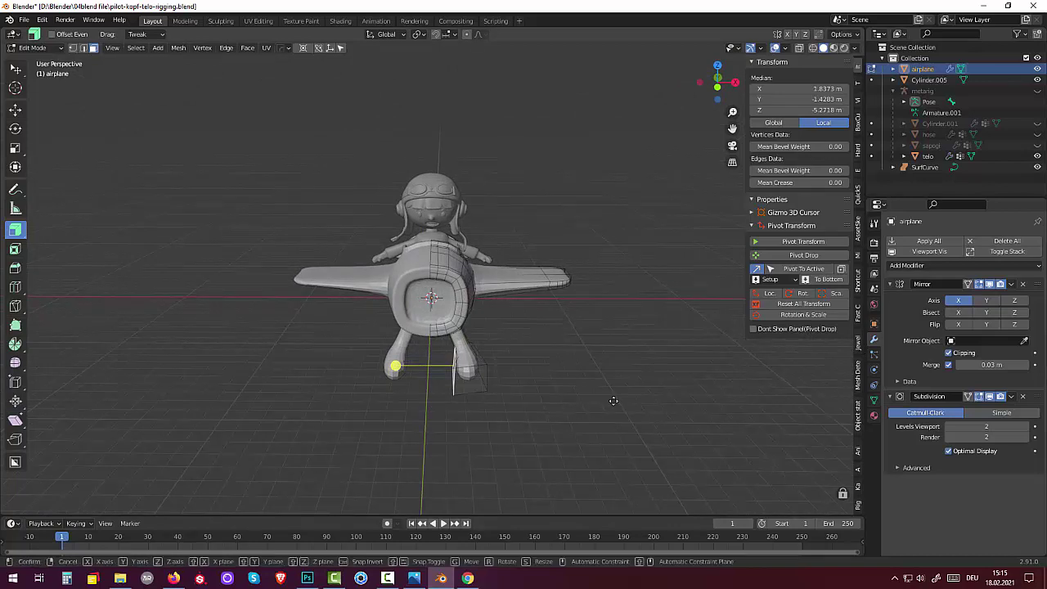
Reposition the selected foot geometry
key("g")
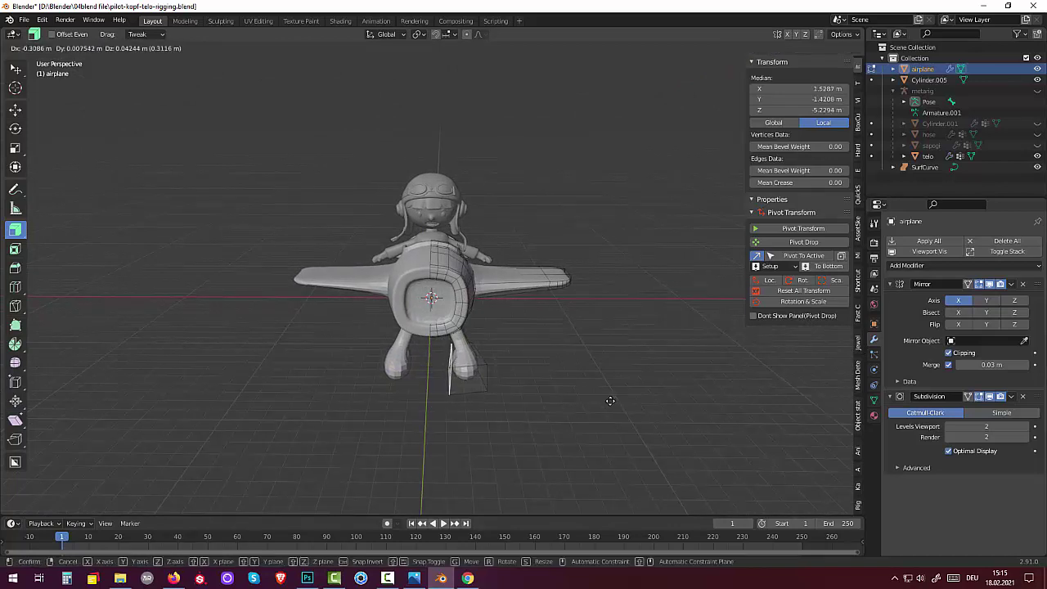
left_click(610, 401)
mouse_move(610, 401)
middle_mouse_down()
mouse_move(575, 379)
mouse_move(488, 366)
mouse_move(426, 307)
middle_mouse_up()
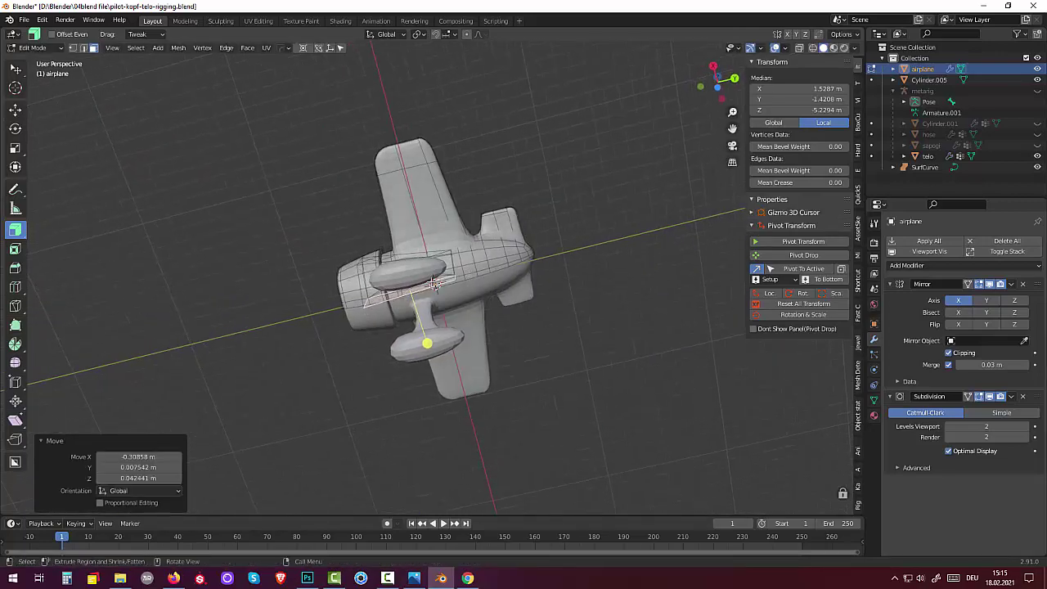
Widen the cockpit faces on top of the fuselage along X to 1.672
left_click(397, 272)
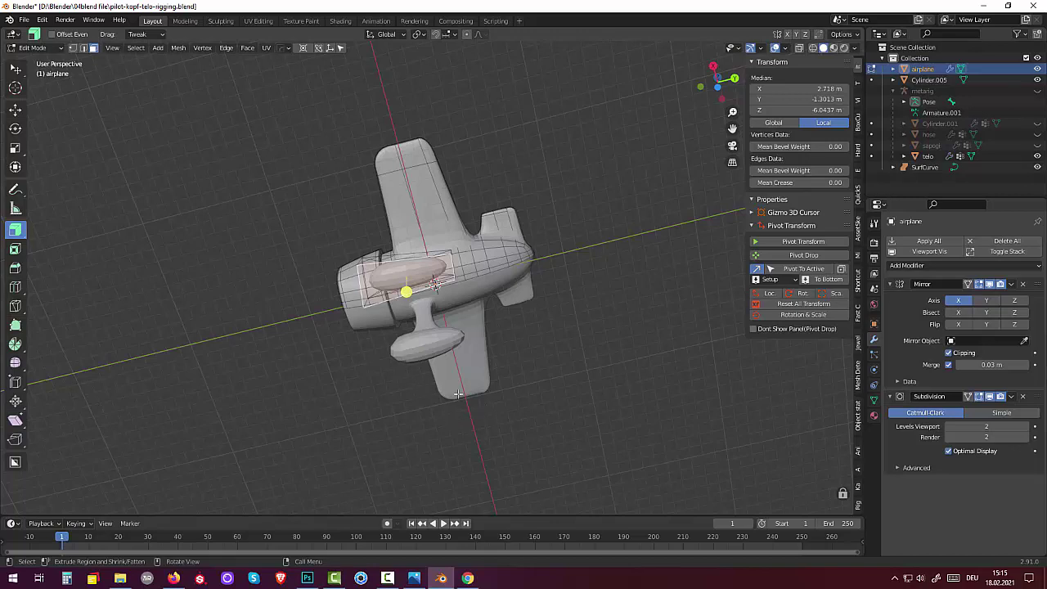
key("s")
key("x")
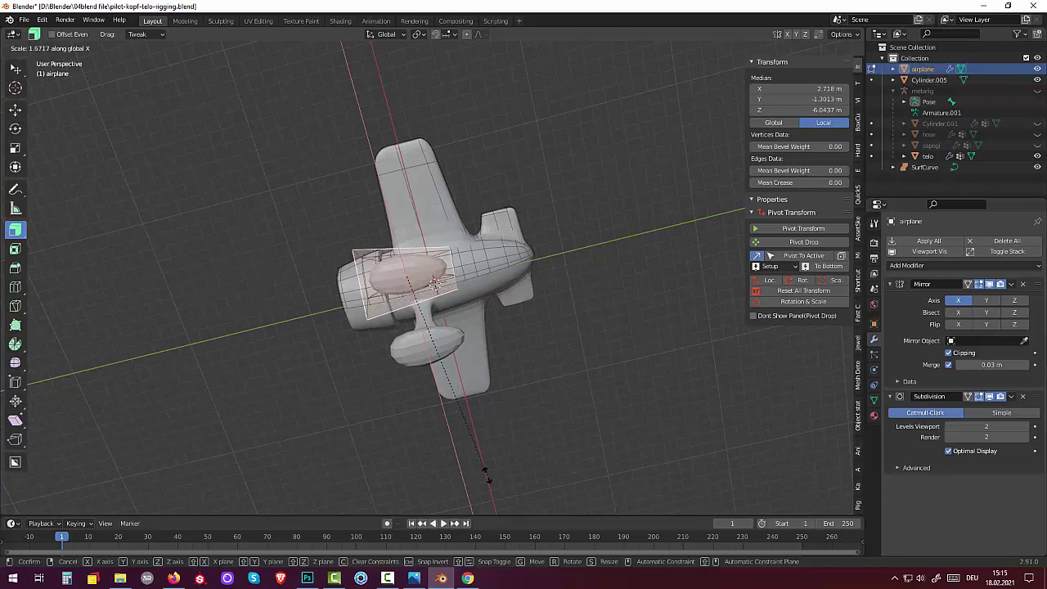
left_click(485, 474)
mouse_move(502, 324)
middle_mouse_down()
mouse_move(535, 385)
mouse_move(529, 409)
mouse_move(358, 418)
mouse_move(520, 390)
middle_mouse_up()
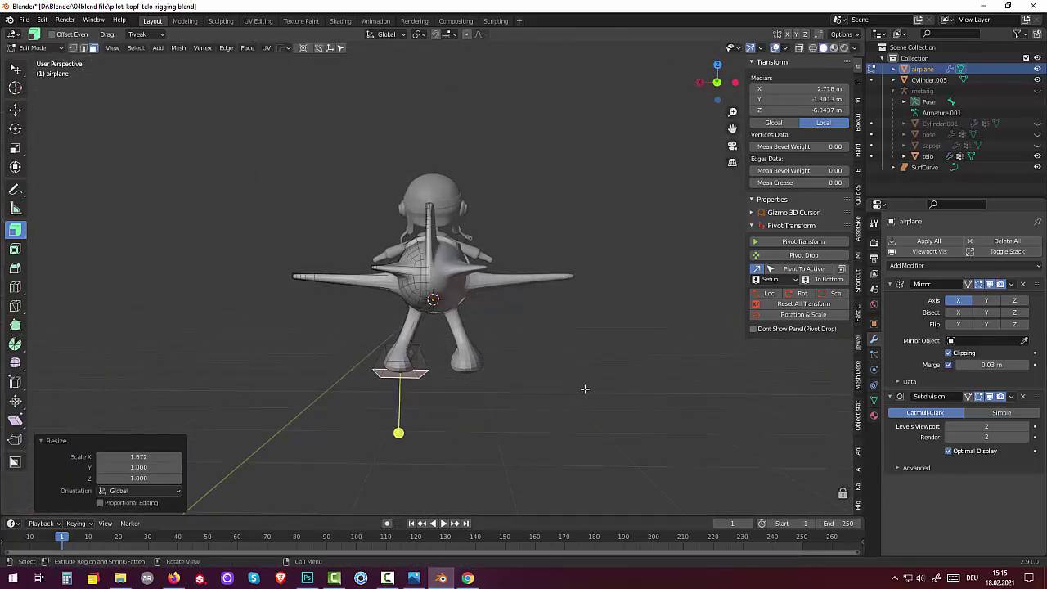
key("ctrl")
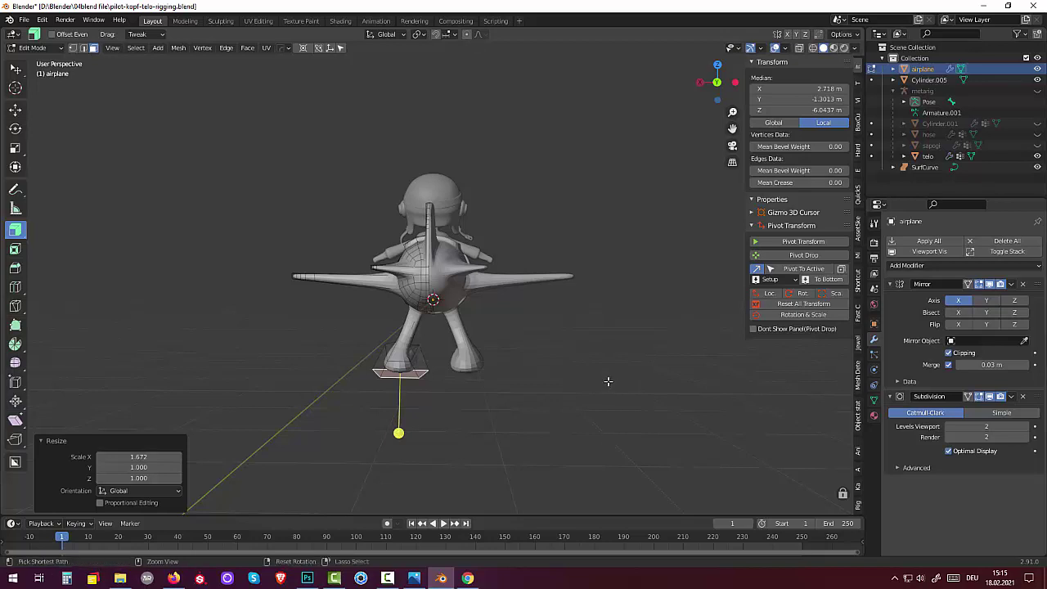
mouse_move(600, 376)
middle_mouse_down()
mouse_move(584, 311)
mouse_move(607, 264)
middle_mouse_up()
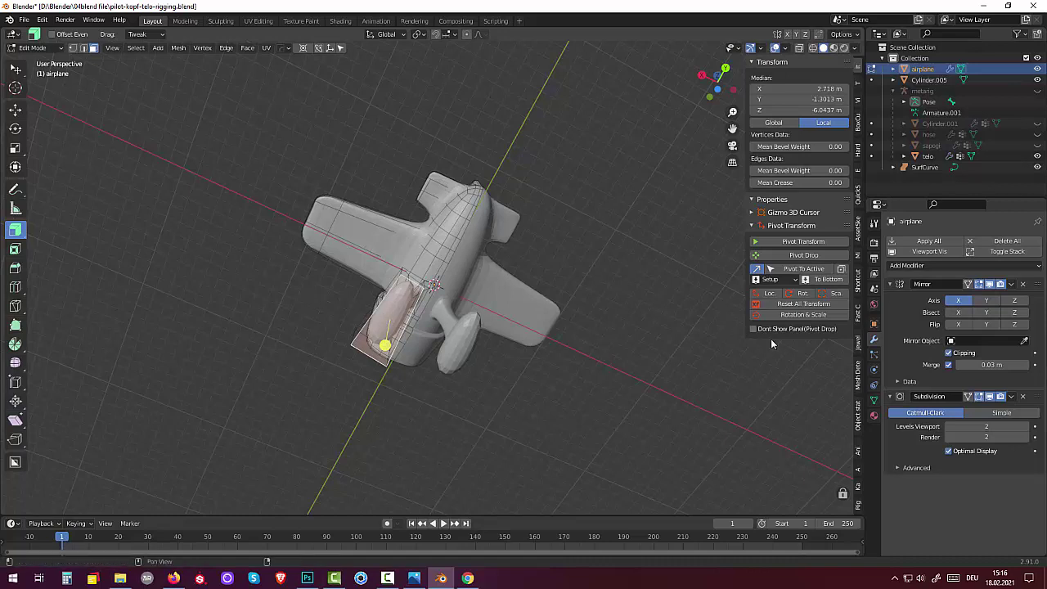
Inset the cockpit faces and extrude them -0.737 m into the fuselage
key("i")
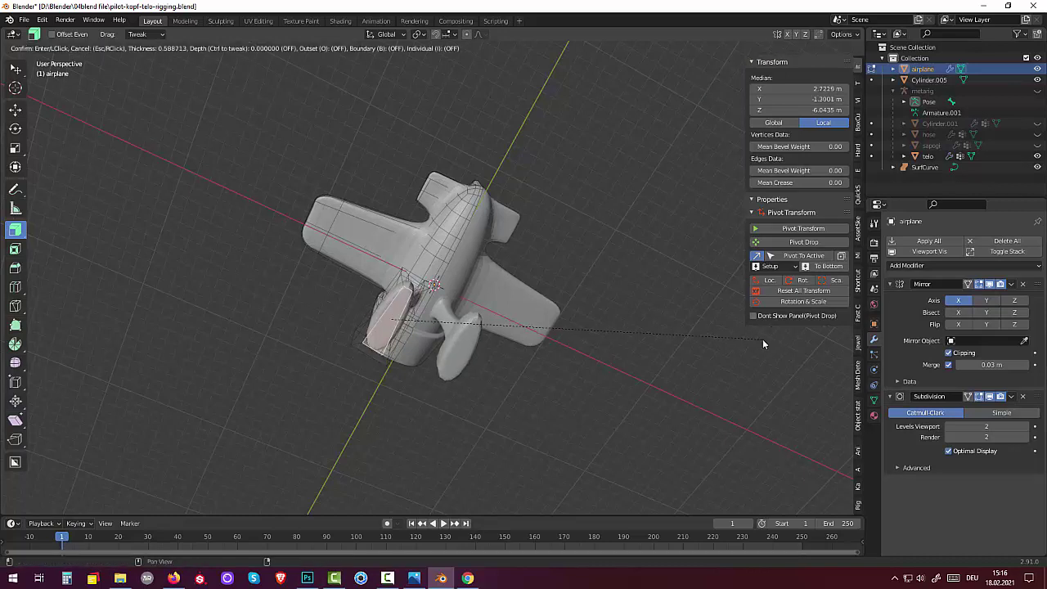
left_click(762, 343)
middle_click_drag(762, 344, 760, 260)
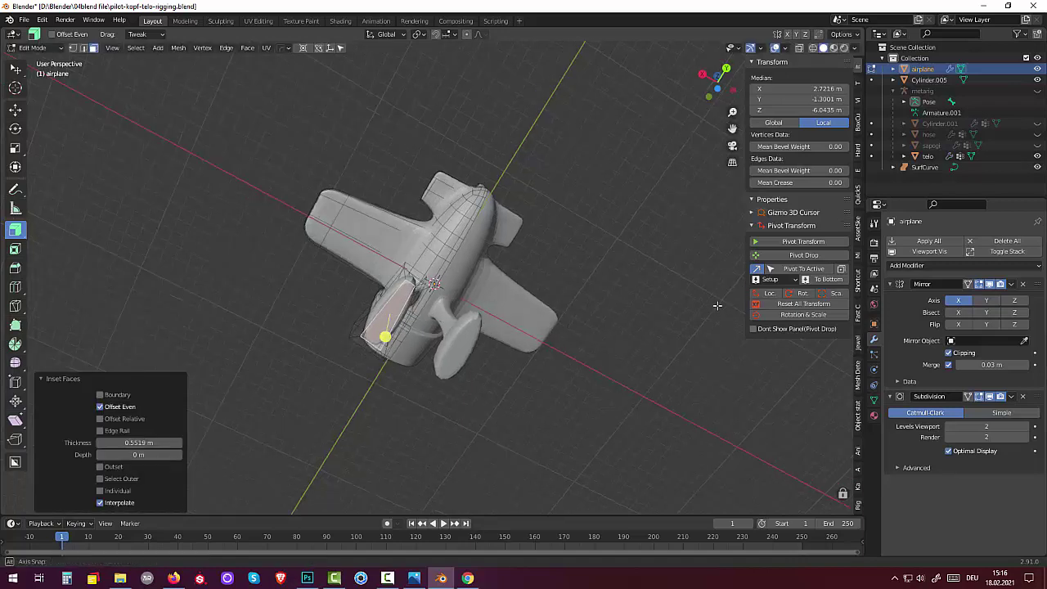
scroll(630, 229, "up", 2)
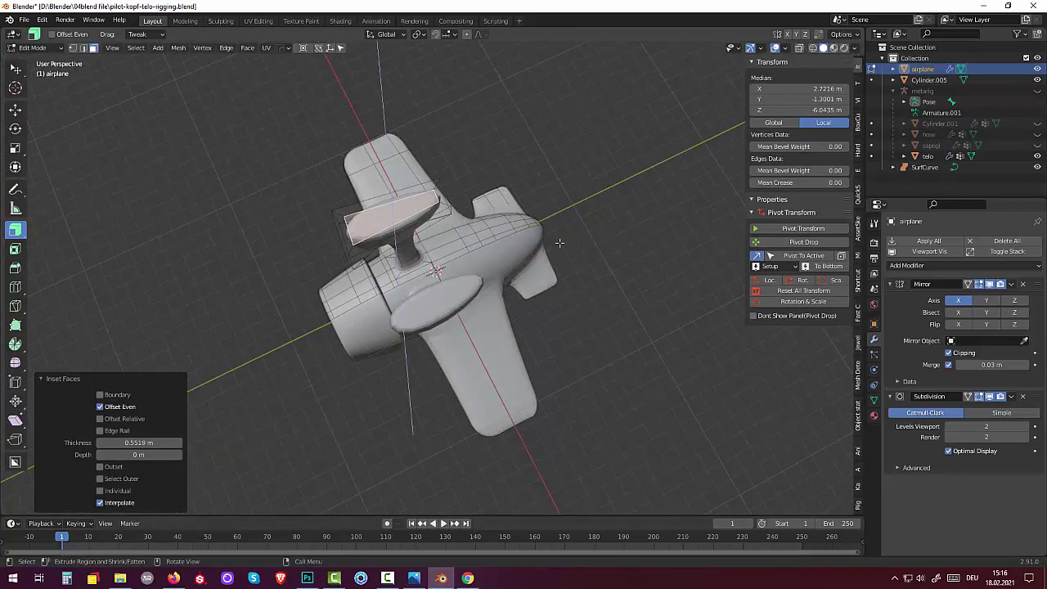
key("e")
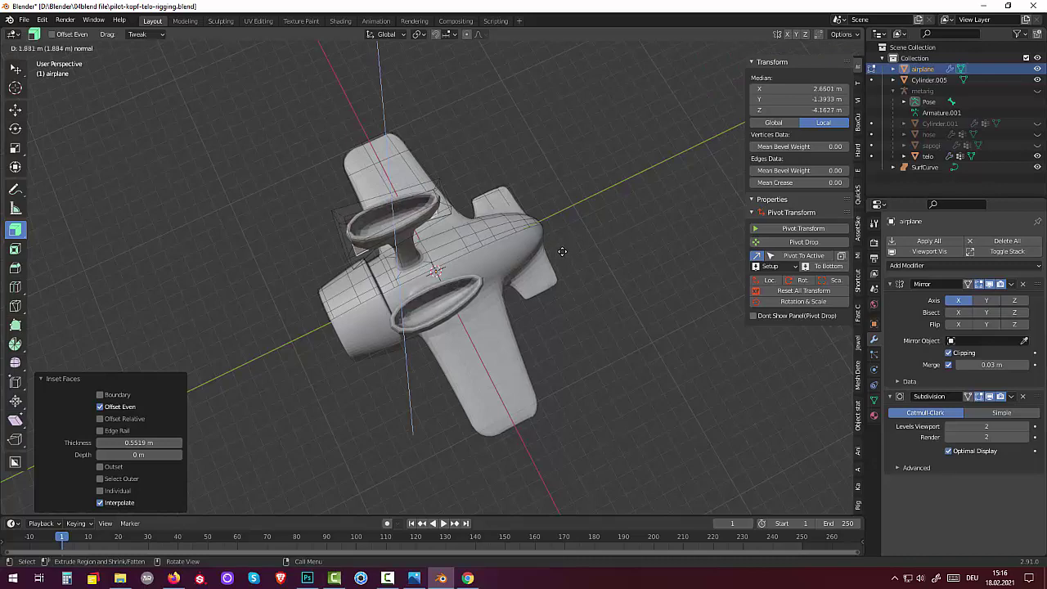
left_click(567, 246)
mouse_move(566, 246)
middle_mouse_down()
mouse_move(657, 50)
mouse_move(565, 315)
mouse_move(608, 384)
middle_mouse_up()
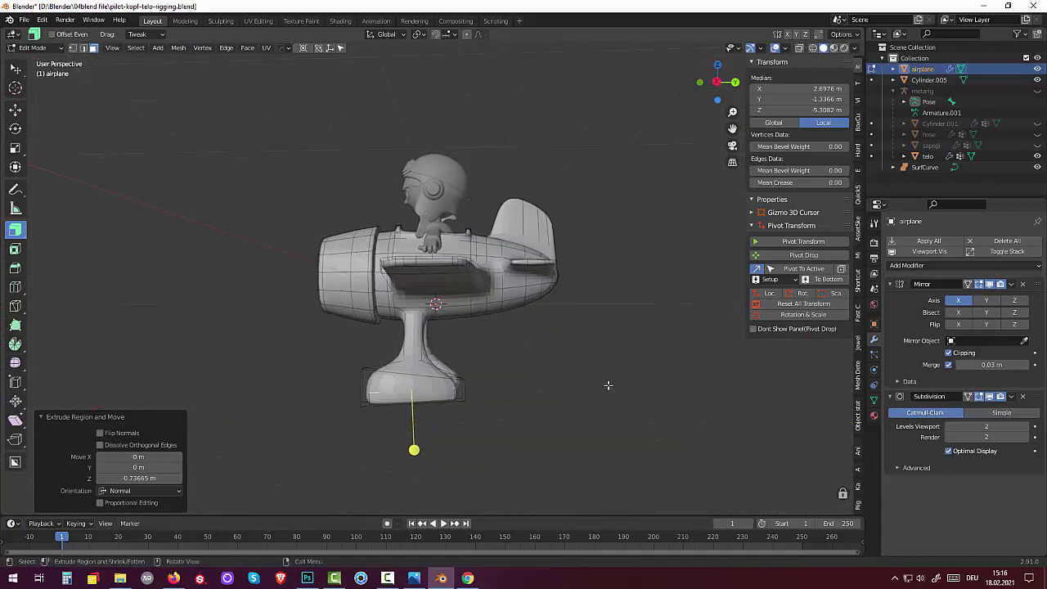
Scale the sunken cockpit to 0.932 along Y, lower it along Z, and deselect
key("s")
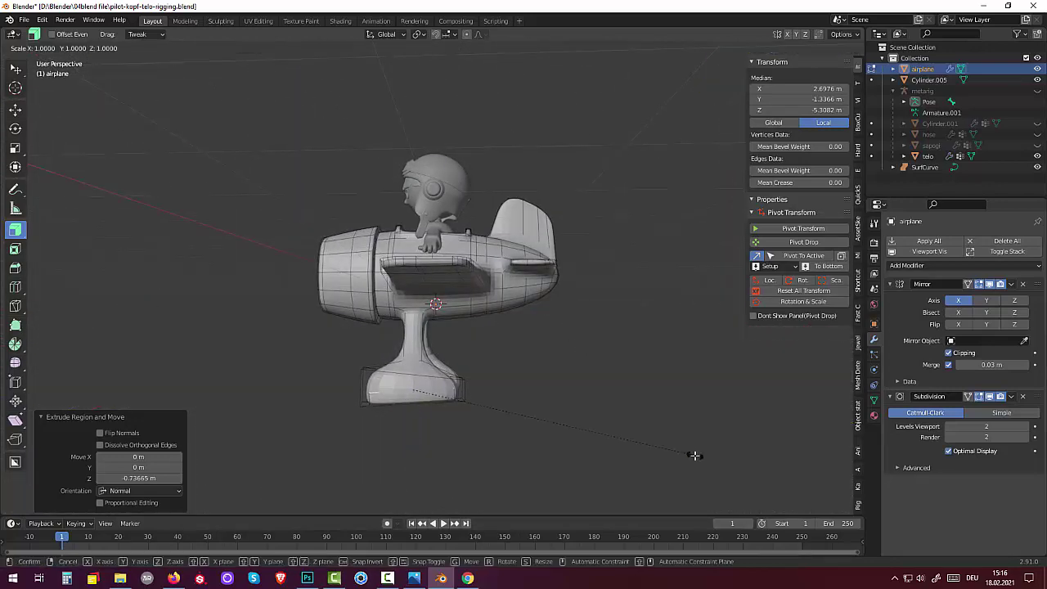
key("y")
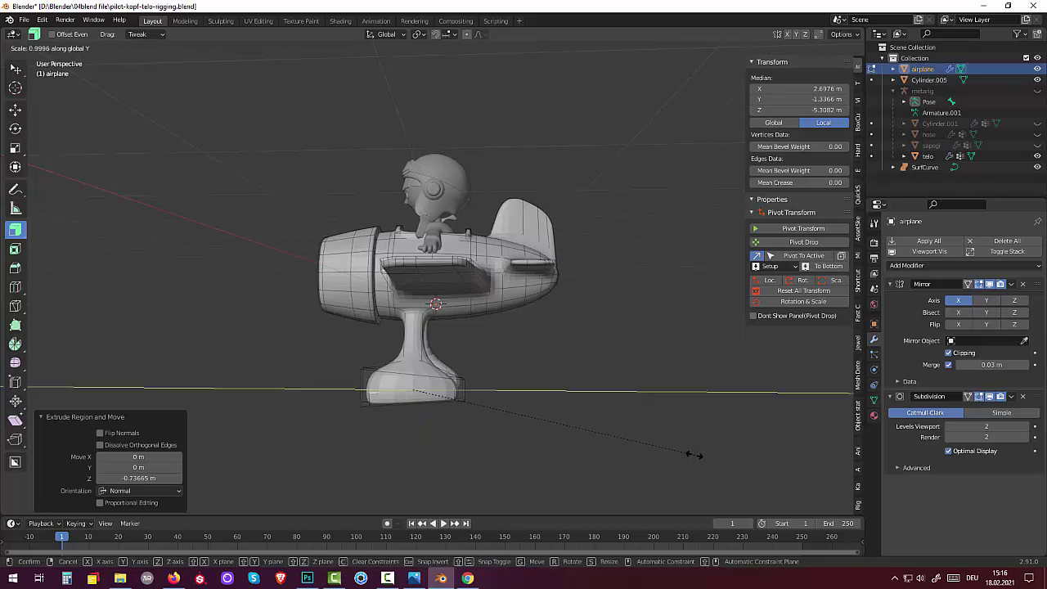
left_click(675, 445)
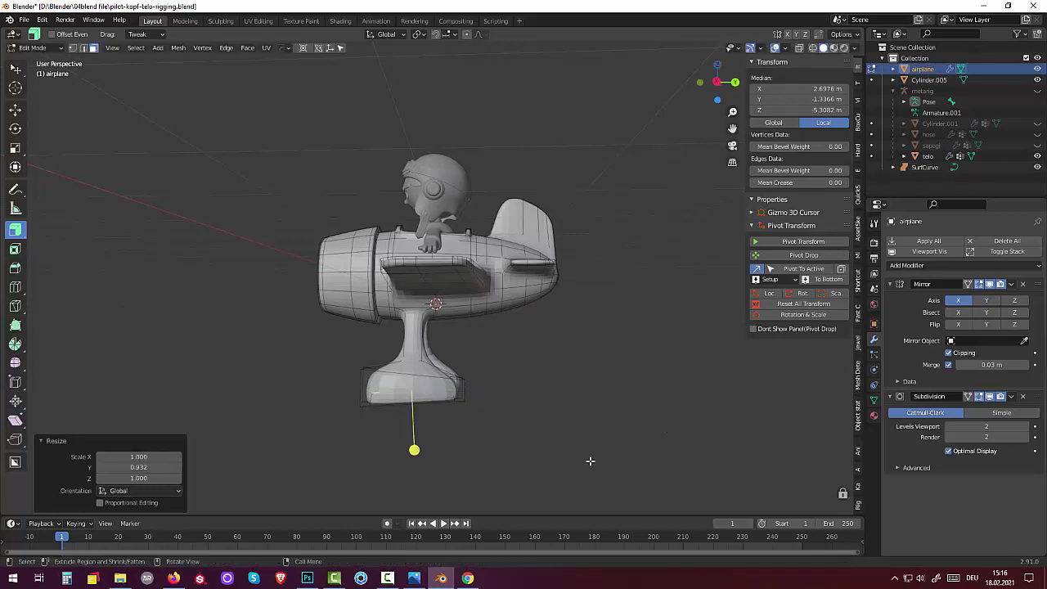
key("g")
key("z")
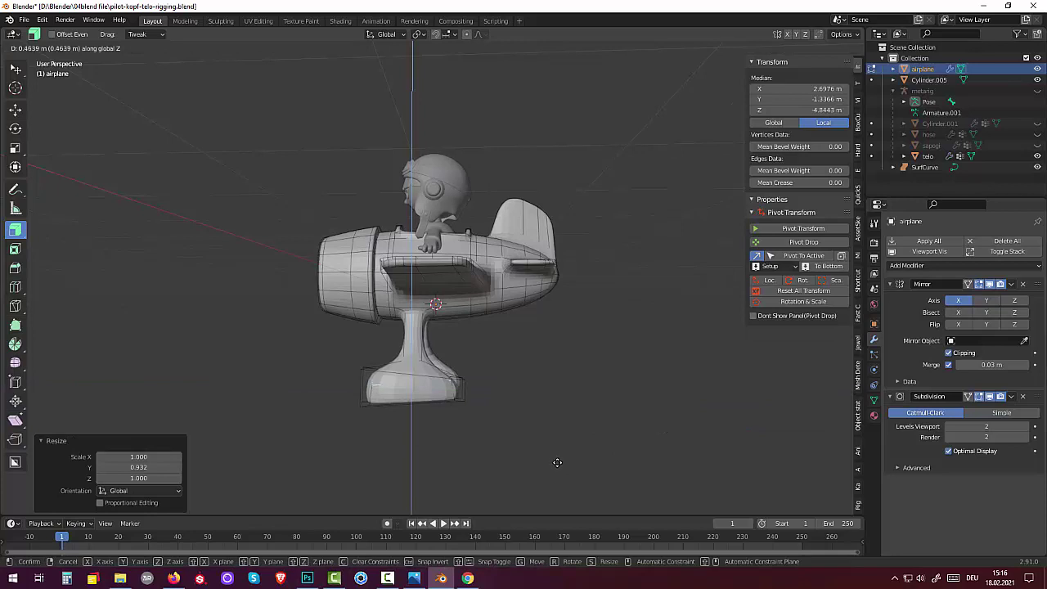
left_click(557, 462)
left_click(554, 460)
mouse_move(554, 460)
middle_mouse_down()
mouse_move(586, 463)
mouse_move(598, 445)
middle_mouse_up()
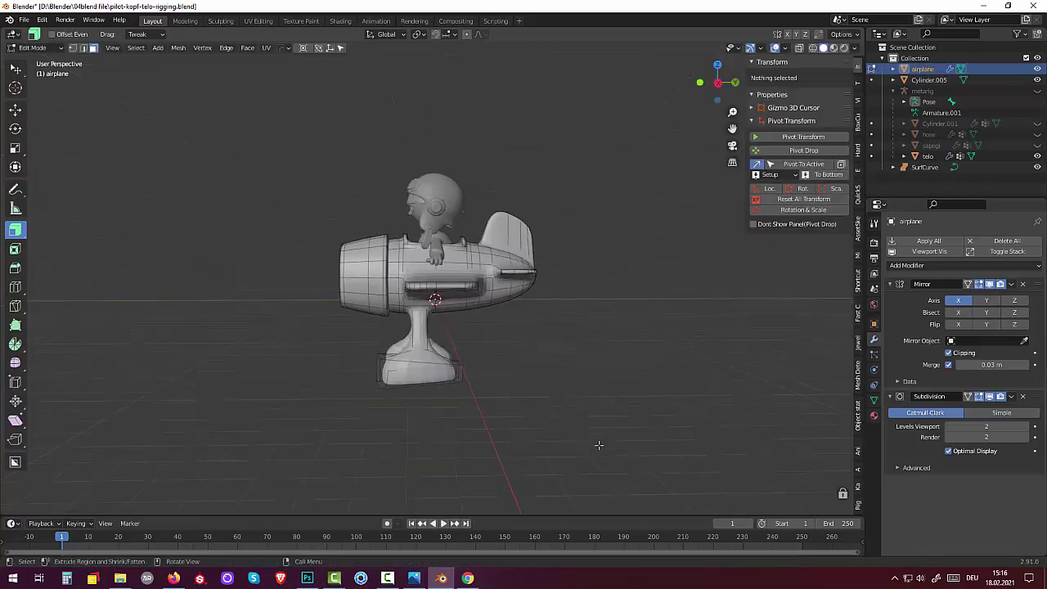
scroll(598, 445, "down", 2)
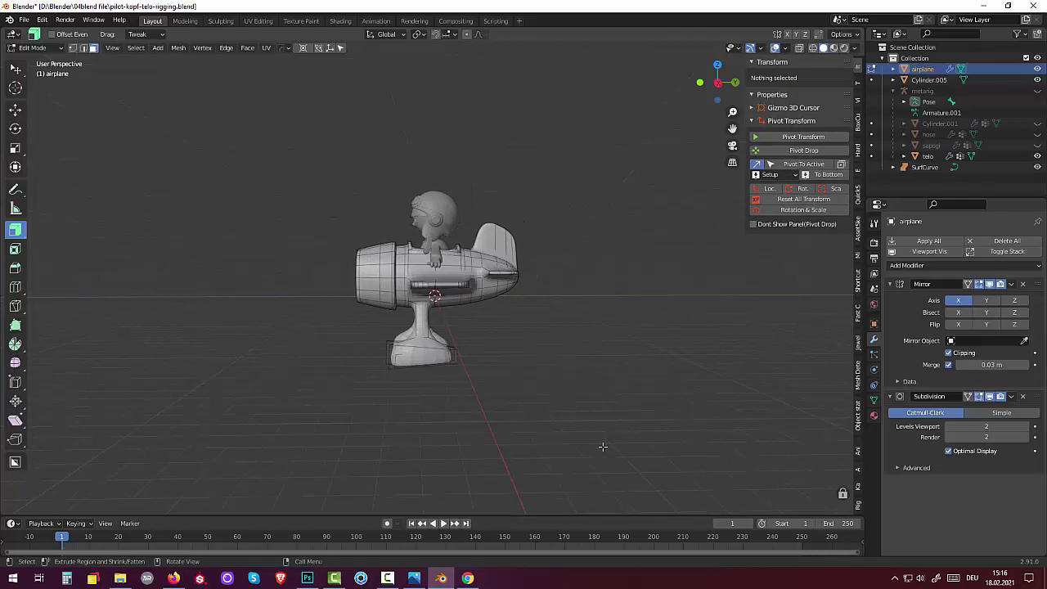
mouse_move(601, 446)
middle_mouse_down()
mouse_move(742, 454)
mouse_move(578, 458)
mouse_move(701, 437)
middle_mouse_up()
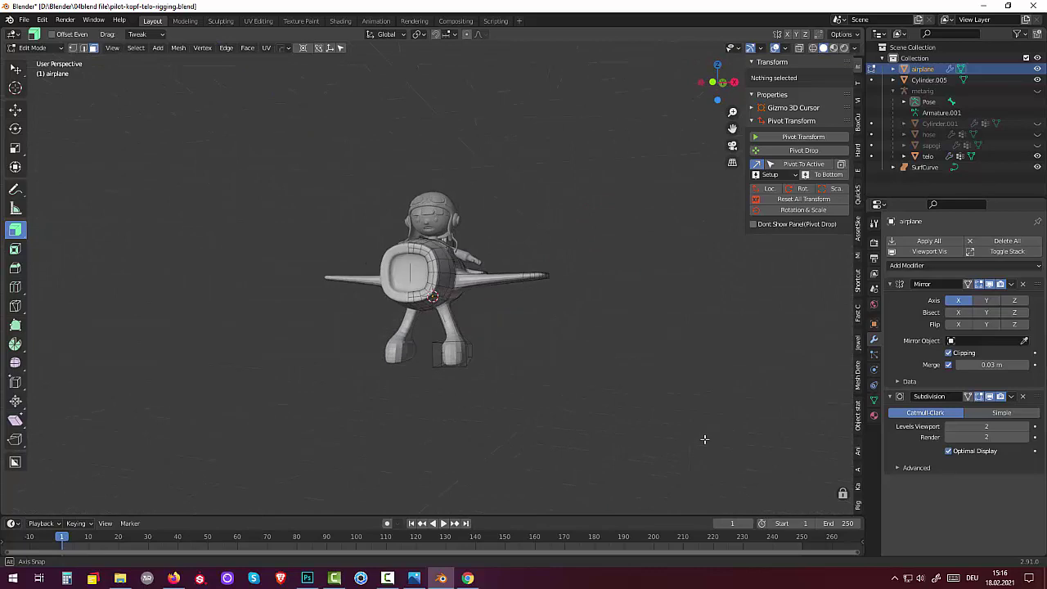
Enlarge the bottom face of the foot block to widen the wheel base
left_click(451, 357)
middle_click_drag(458, 374, 404, 416)
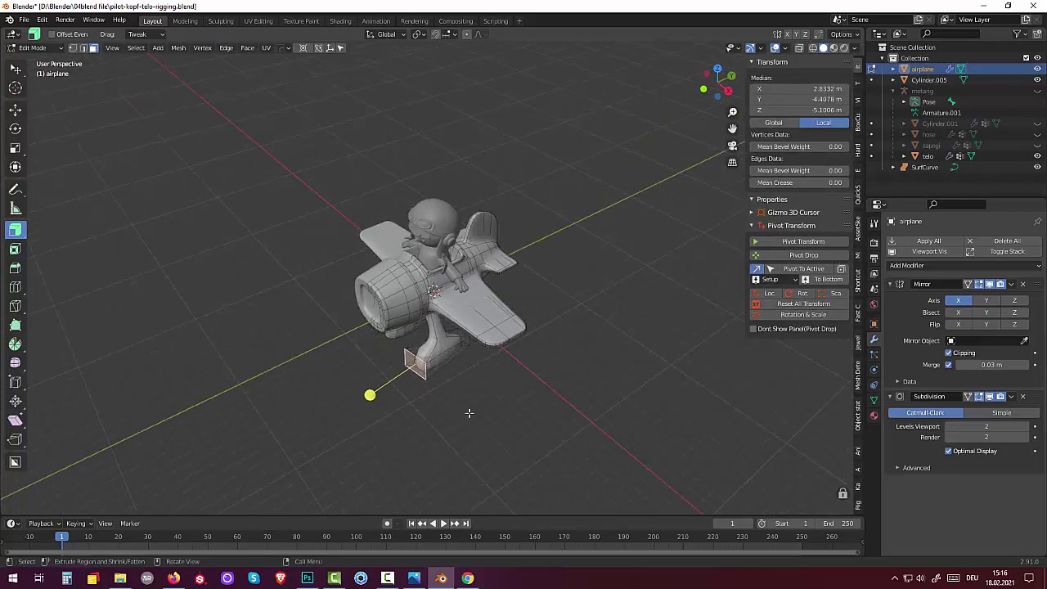
key("s")
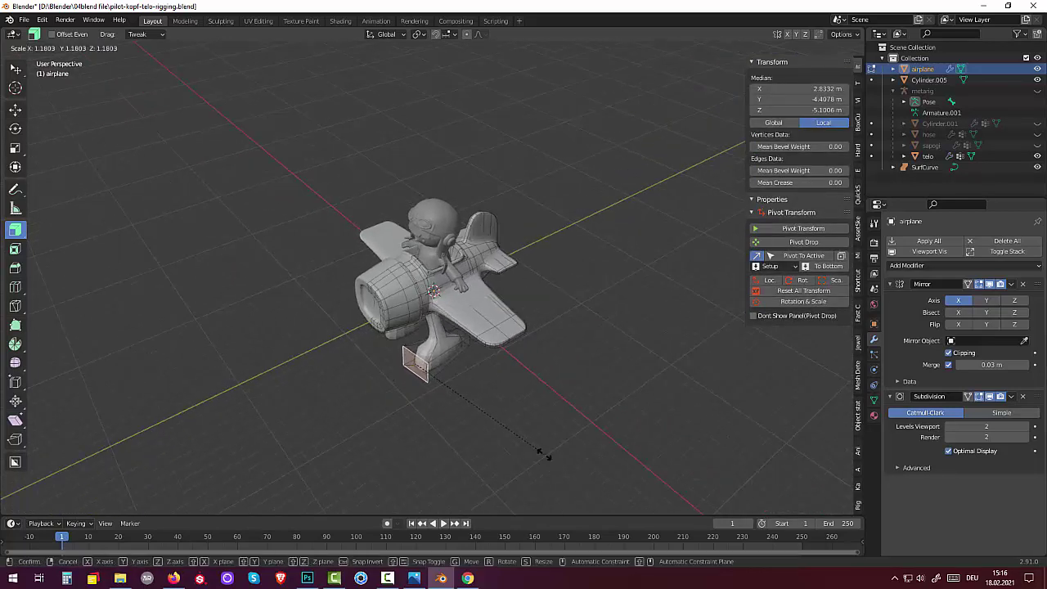
left_click(567, 456)
mouse_move(557, 446)
middle_mouse_down("alt")
mouse_move(495, 387)
mouse_move(420, 360)
middle_mouse_up("alt")
Scale the foot block's bottom and top faces down uniformly to 0.766
left_click(405, 358)
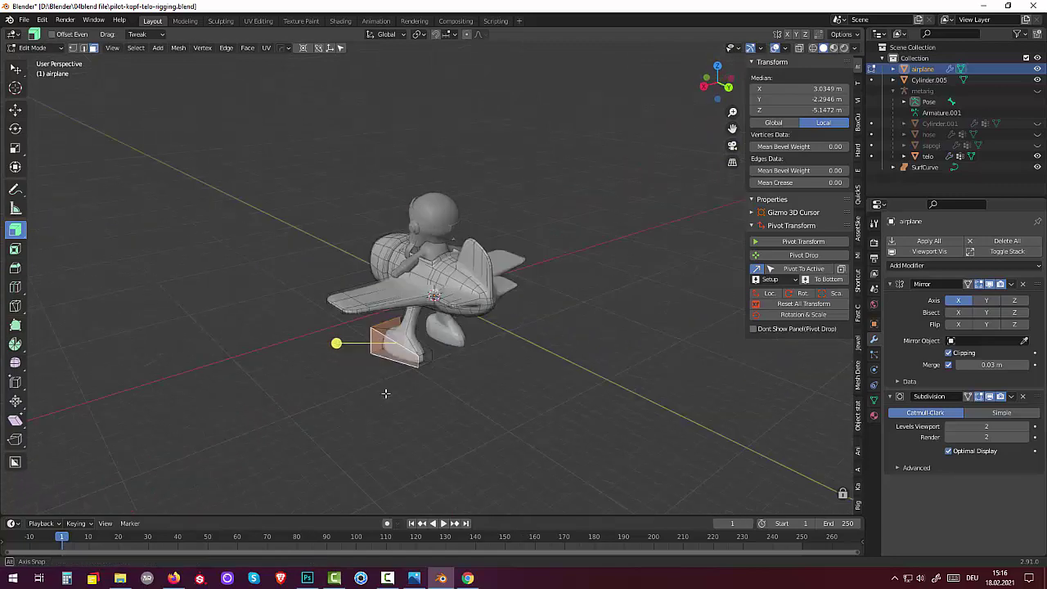
left_click(393, 338, "shift")
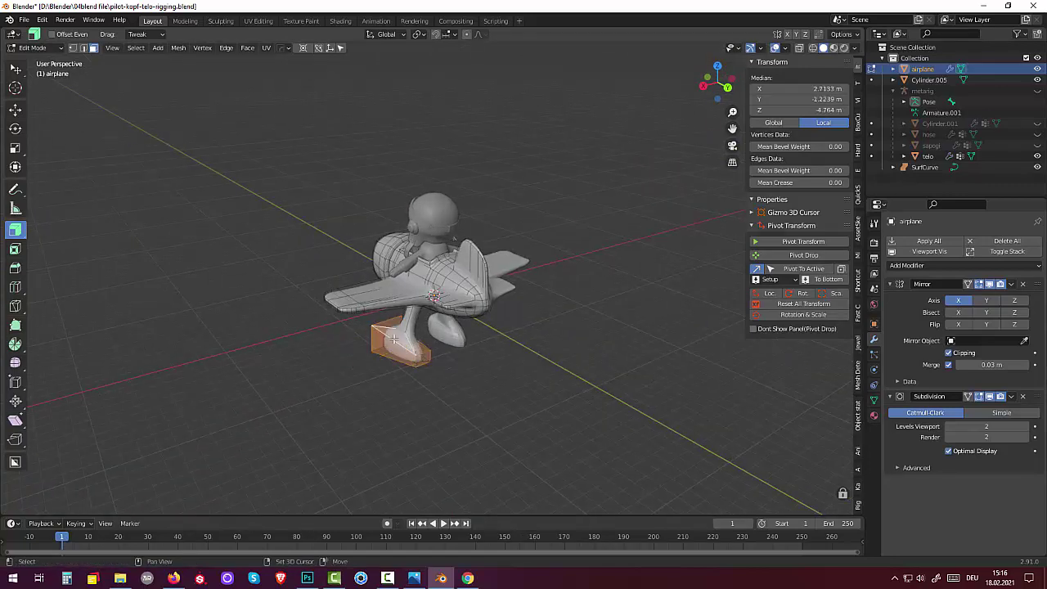
mouse_move(390, 321)
middle_mouse_down()
mouse_move(482, 173)
mouse_move(448, 207)
mouse_move(425, 255)
mouse_move(393, 398)
mouse_move(381, 397)
mouse_move(477, 397)
mouse_move(491, 388)
middle_mouse_up()
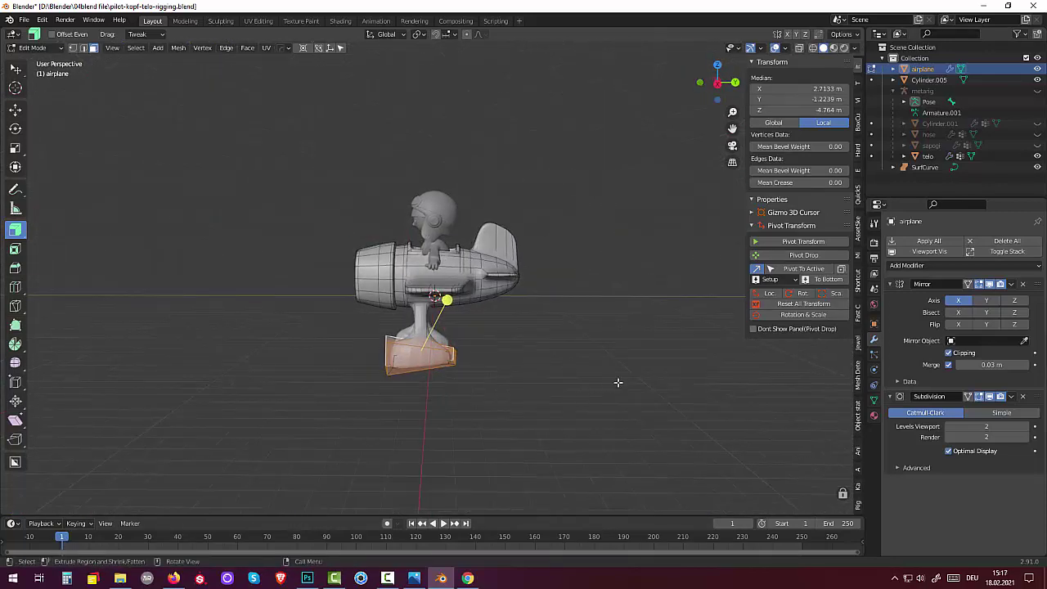
key("s")
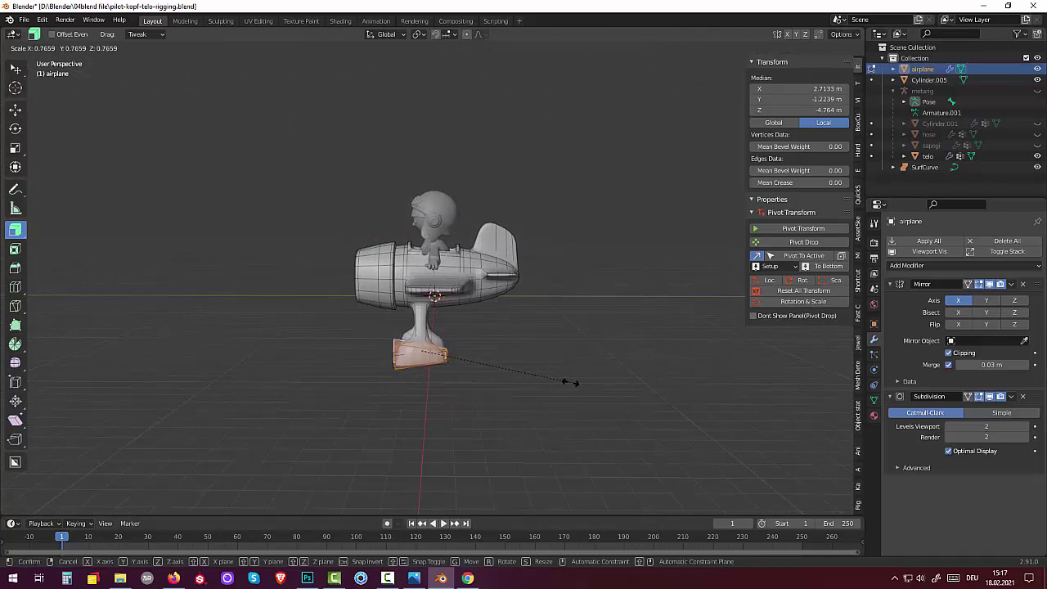
left_click(570, 382)
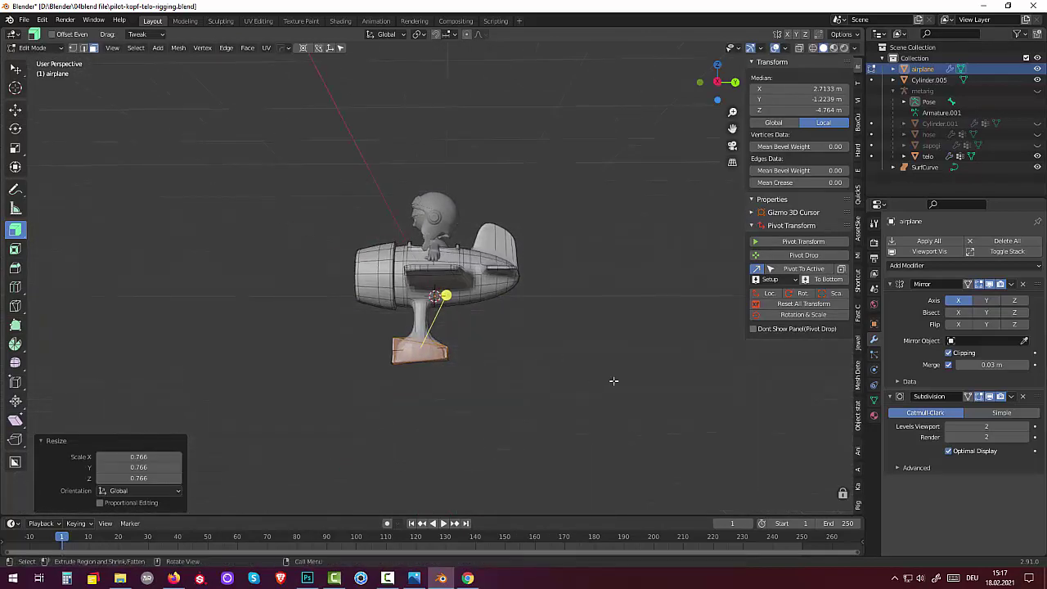
key("r")
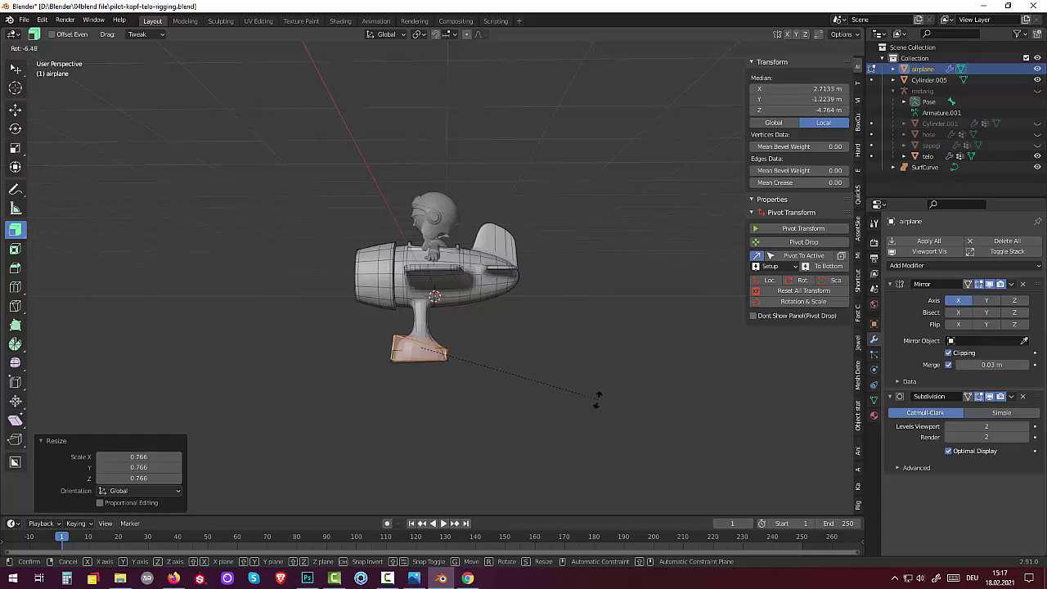
right_click(598, 398)
left_click(514, 411)
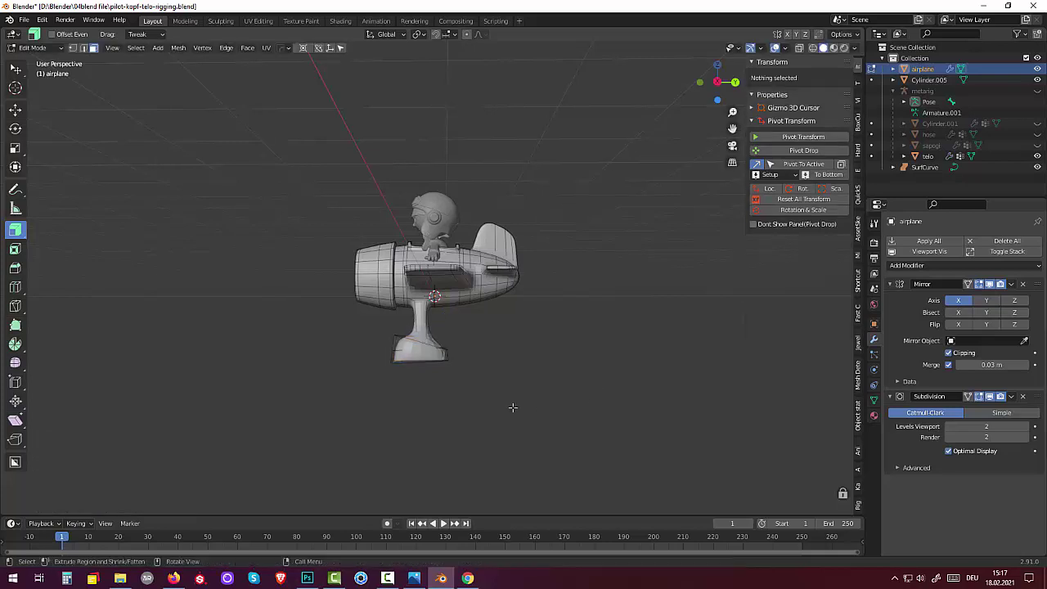
mouse_move(513, 408)
middle_mouse_down()
mouse_move(557, 426)
mouse_move(454, 365)
middle_mouse_up()
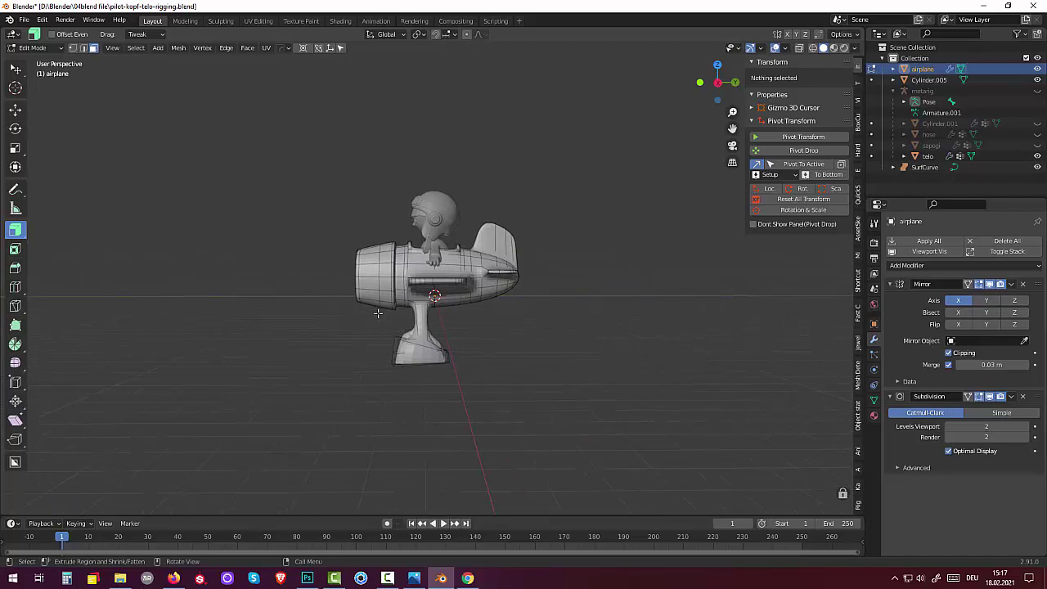
Box-select the vertices of the foot block at the leg base
left_click(388, 354)
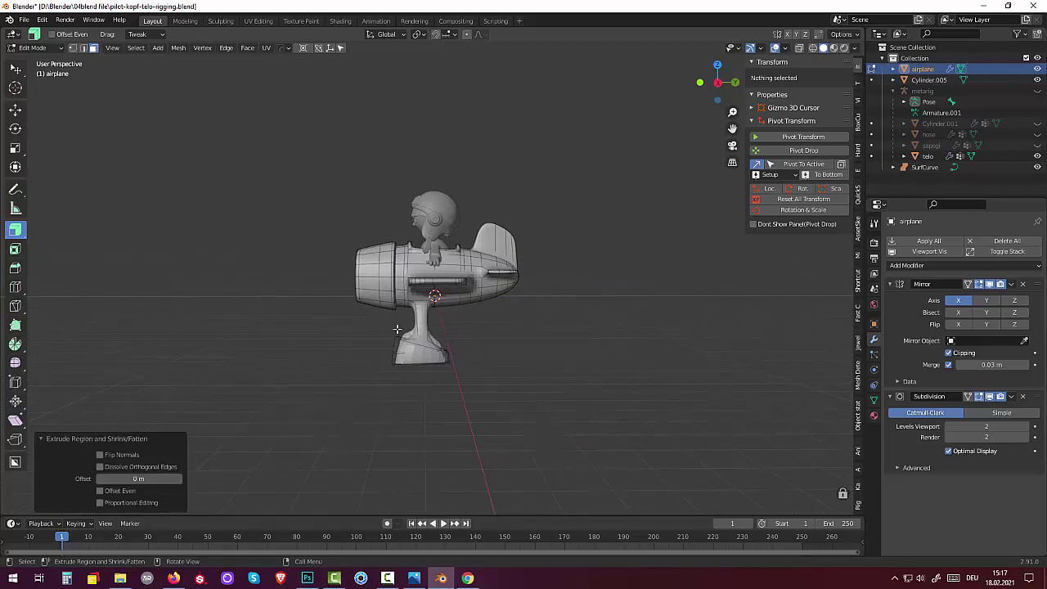
key("b")
left_click_drag(367, 327, 450, 381)
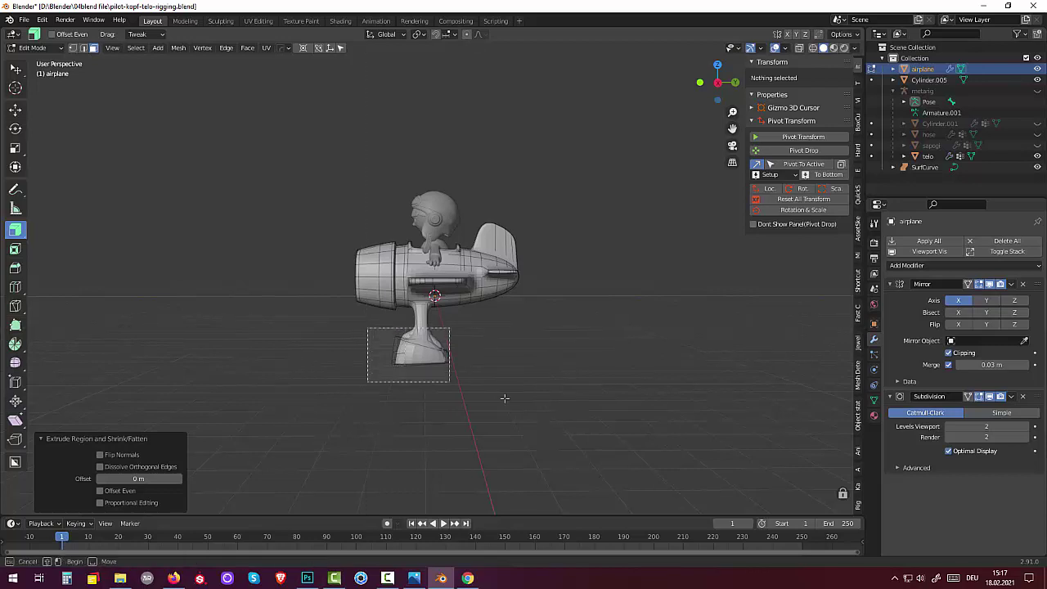
Turn on X-ray and try selecting the foot base and leg vertices from several angles
left_click(799, 48)
left_click(395, 337)
left_click(384, 340)
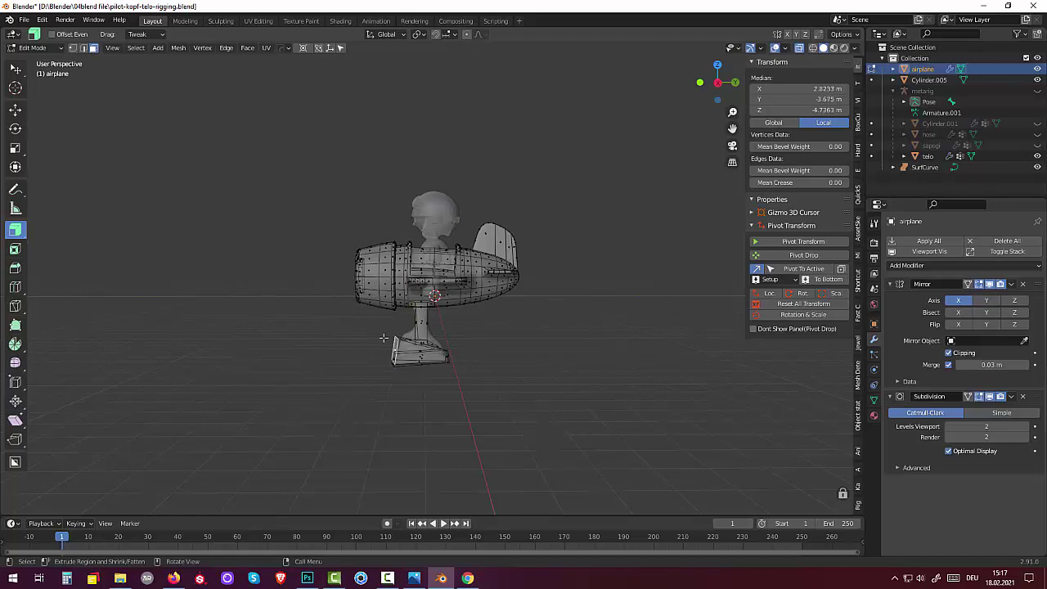
mouse_move(492, 353)
middle_mouse_down()
mouse_move(551, 366)
mouse_move(528, 352)
middle_mouse_up()
mouse_move(446, 317)
middle_mouse_down()
mouse_move(506, 276)
mouse_move(385, 293)
mouse_move(247, 276)
mouse_move(269, 292)
mouse_move(276, 282)
middle_mouse_up()
left_click(421, 416)
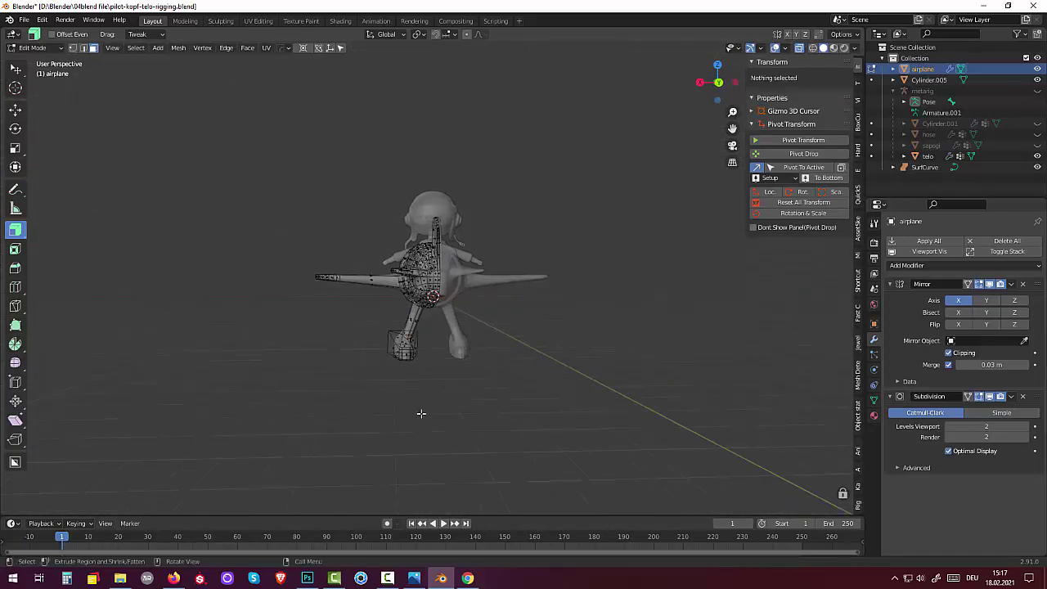
mouse_move(420, 416)
middle_mouse_down()
mouse_move(416, 385)
mouse_move(420, 393)
mouse_move(340, 319)
mouse_move(461, 382)
mouse_move(518, 444)
mouse_move(479, 379)
middle_mouse_up()
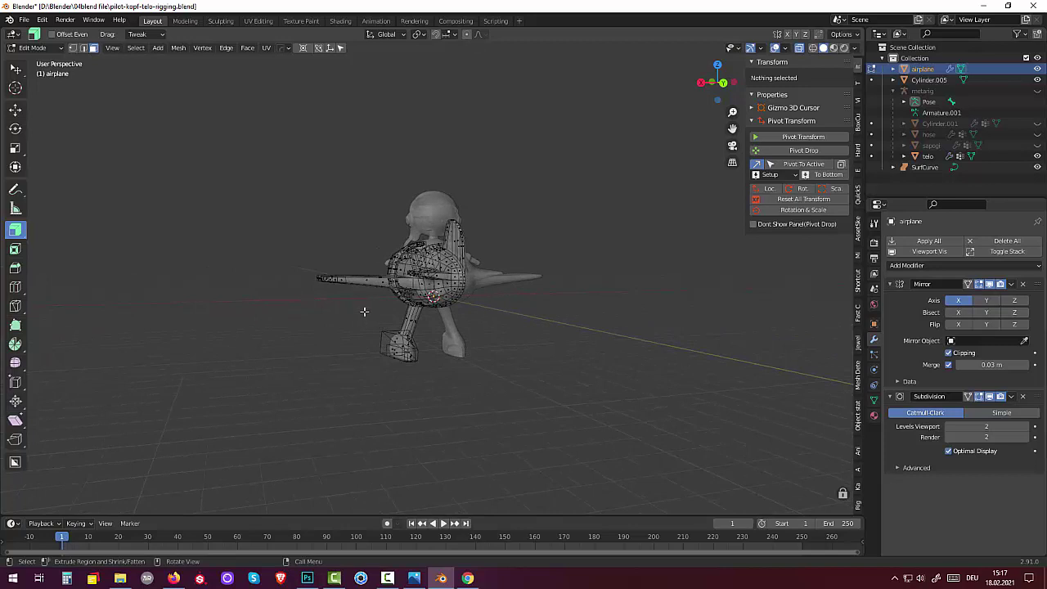
left_click_drag(365, 311, 422, 401)
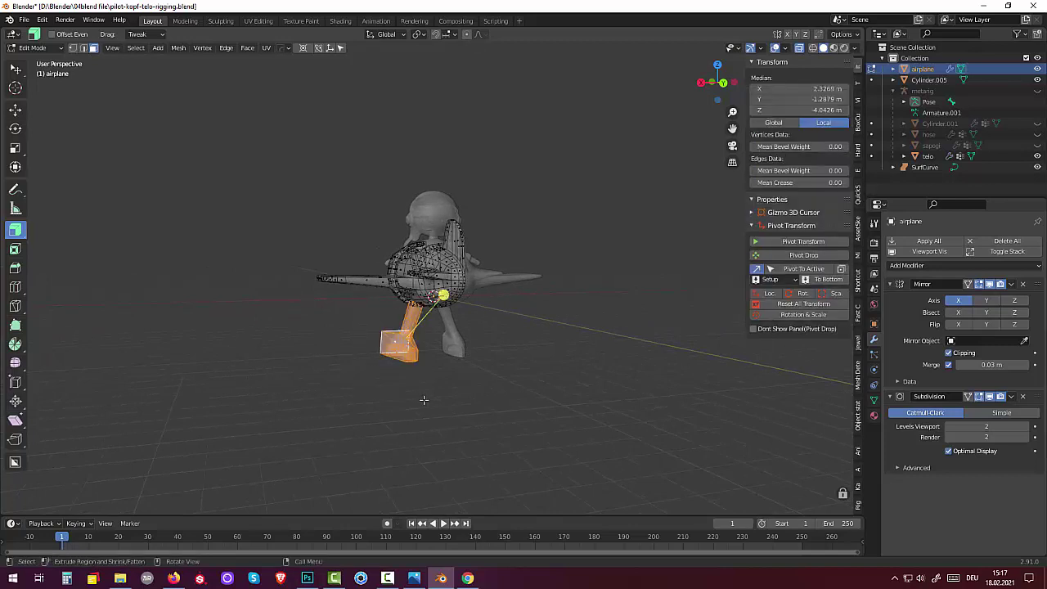
mouse_move(423, 398)
middle_mouse_down()
mouse_move(608, 412)
mouse_move(563, 393)
middle_mouse_up()
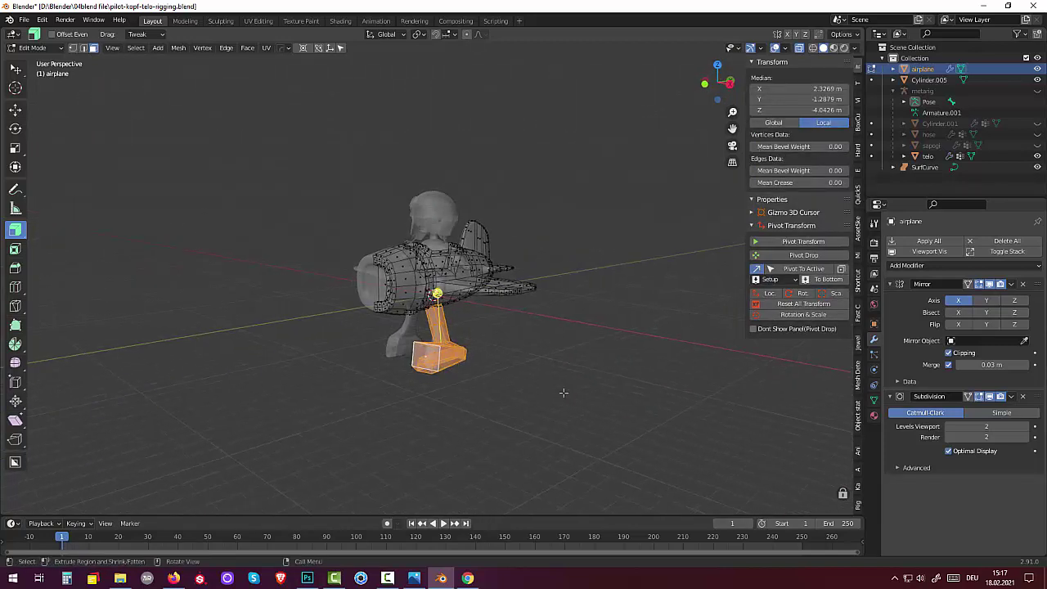
Select the leg's bottom face and grow the selection to the whole foot block
left_click(439, 327, "shift")
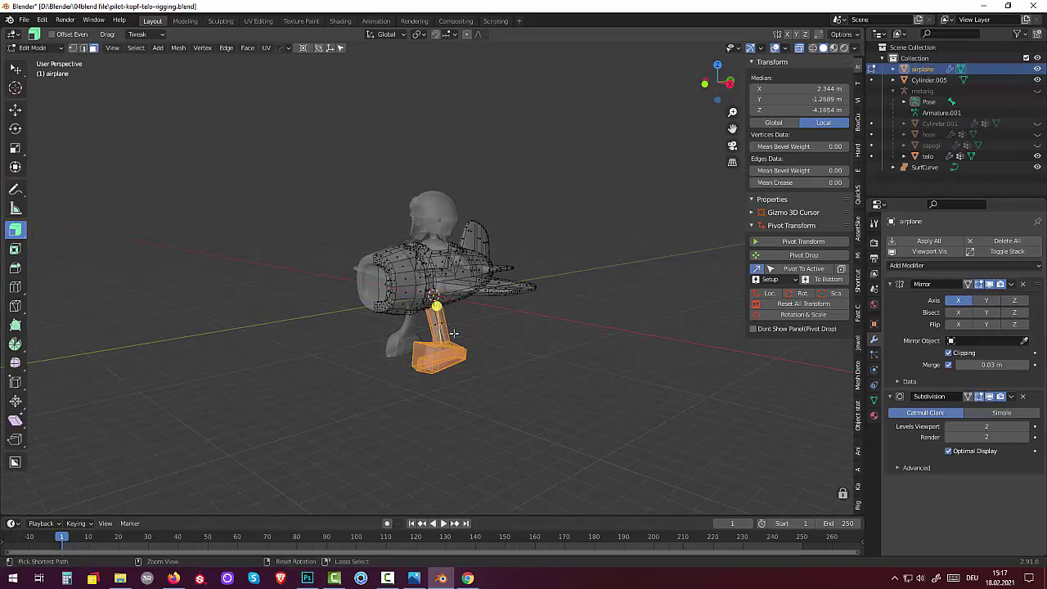
middle_click_drag(454, 333, 434, 312)
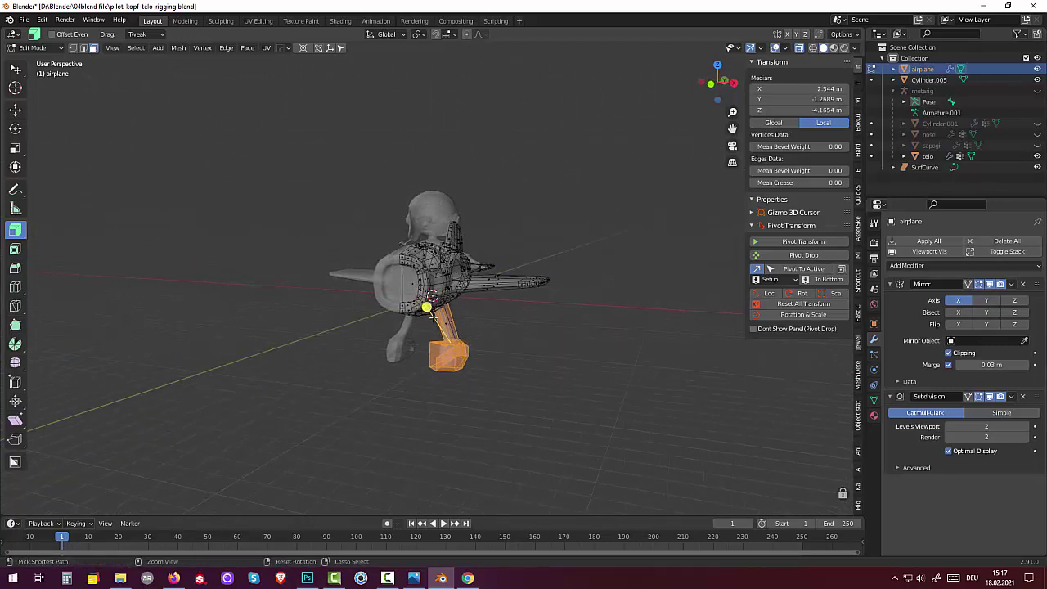
left_click(548, 325)
left_click(442, 360)
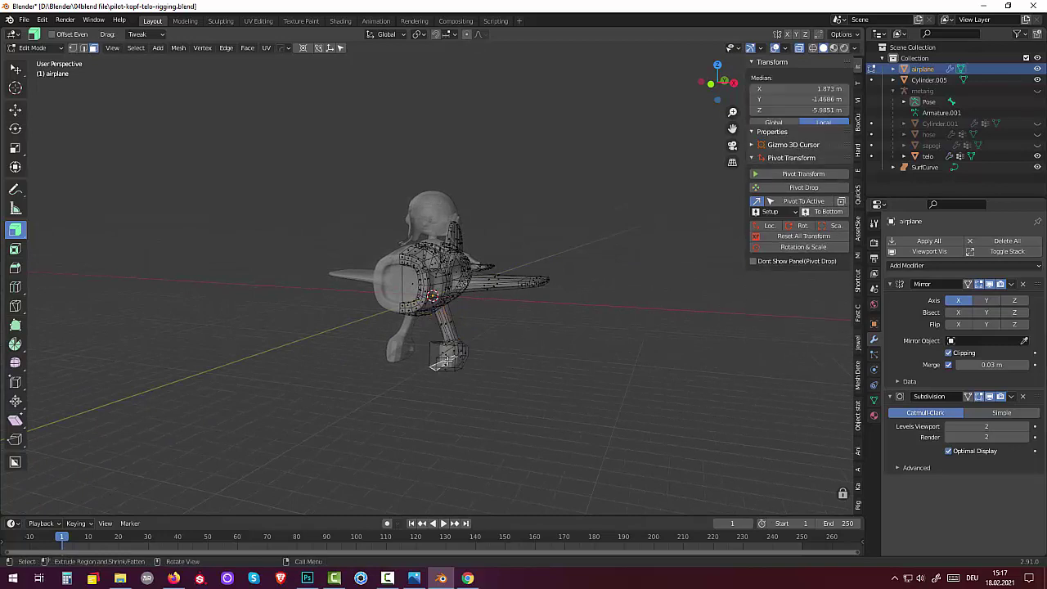
left_click(448, 364)
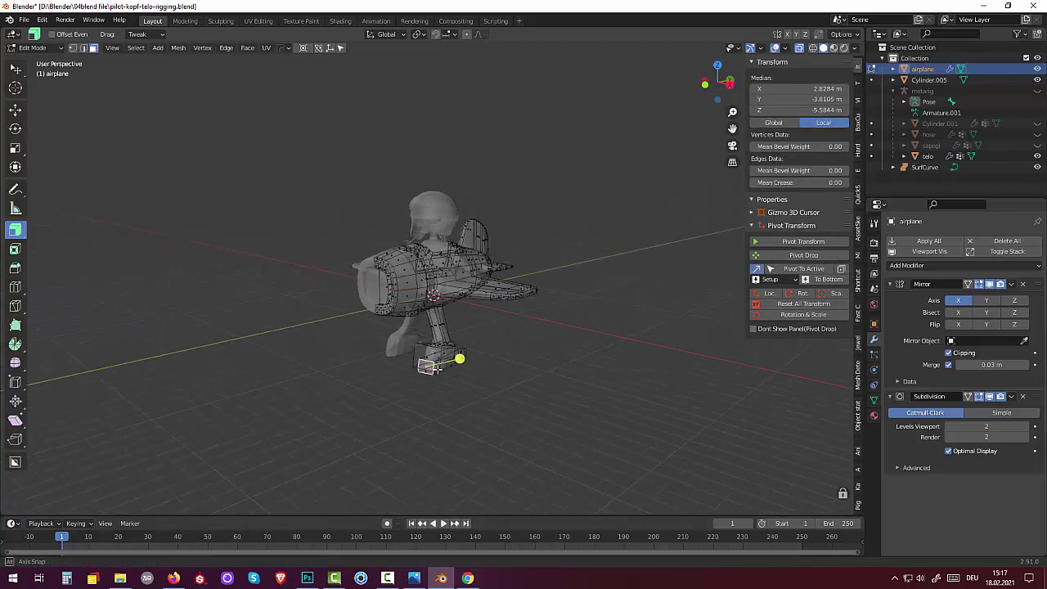
middle_click_drag(448, 364, 411, 363)
left_click(429, 352)
left_click(432, 360)
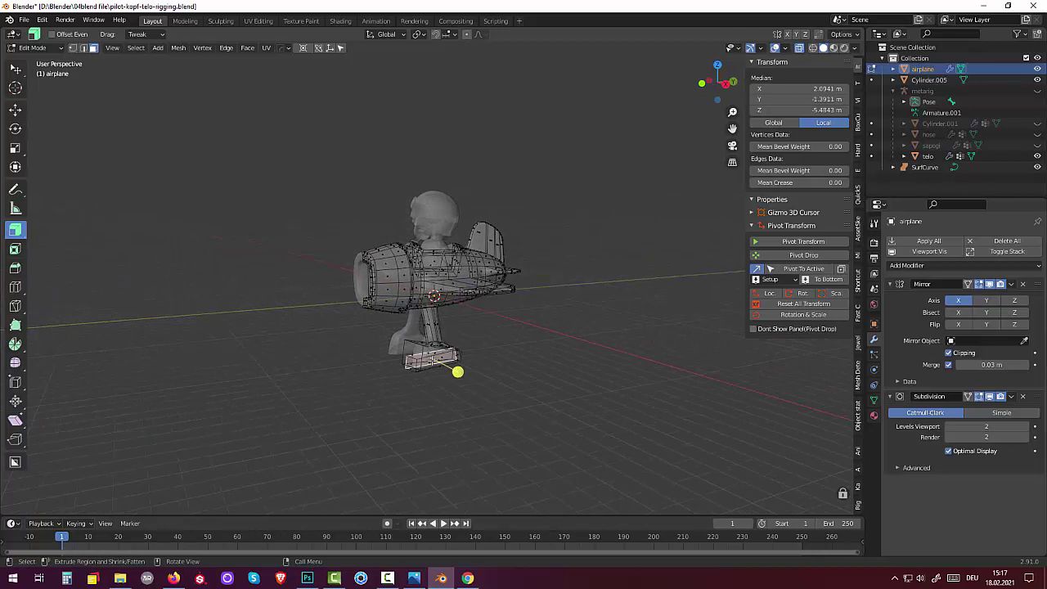
key("ctrl+KP_Add")
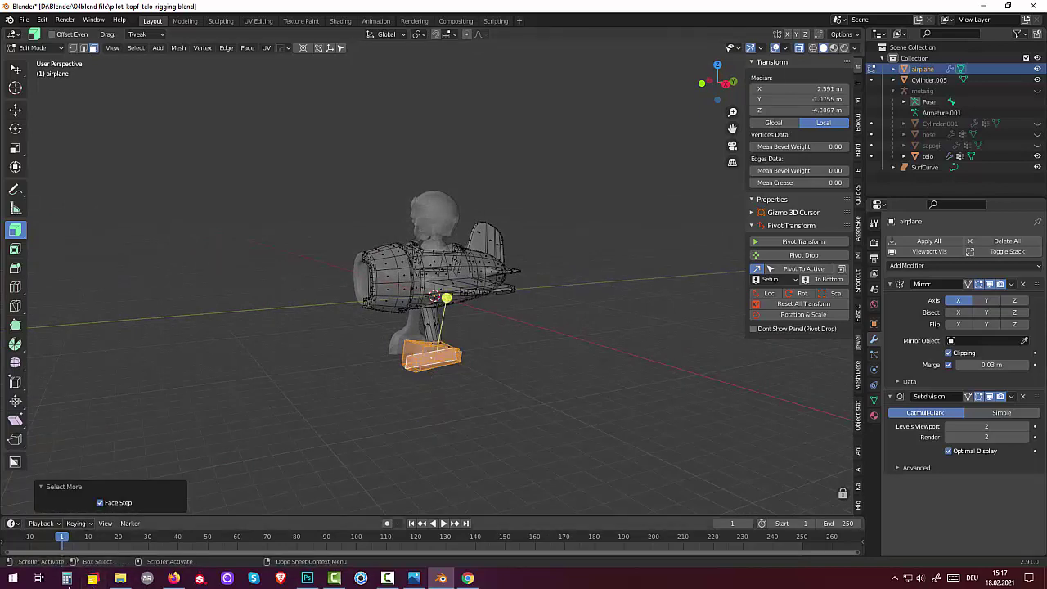
mouse_move(361, 469)
middle_mouse_down()
mouse_move(341, 461)
mouse_move(199, 484)
mouse_move(330, 453)
middle_mouse_up()
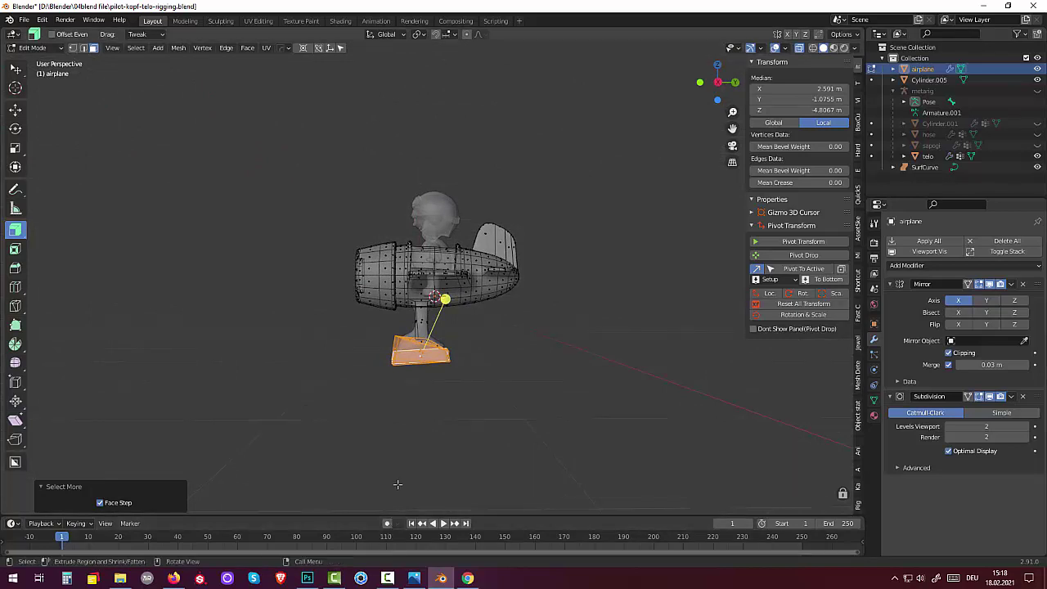
Raise the foot block about 0.79 m along Z, then deselect everything
left_click(16, 69)
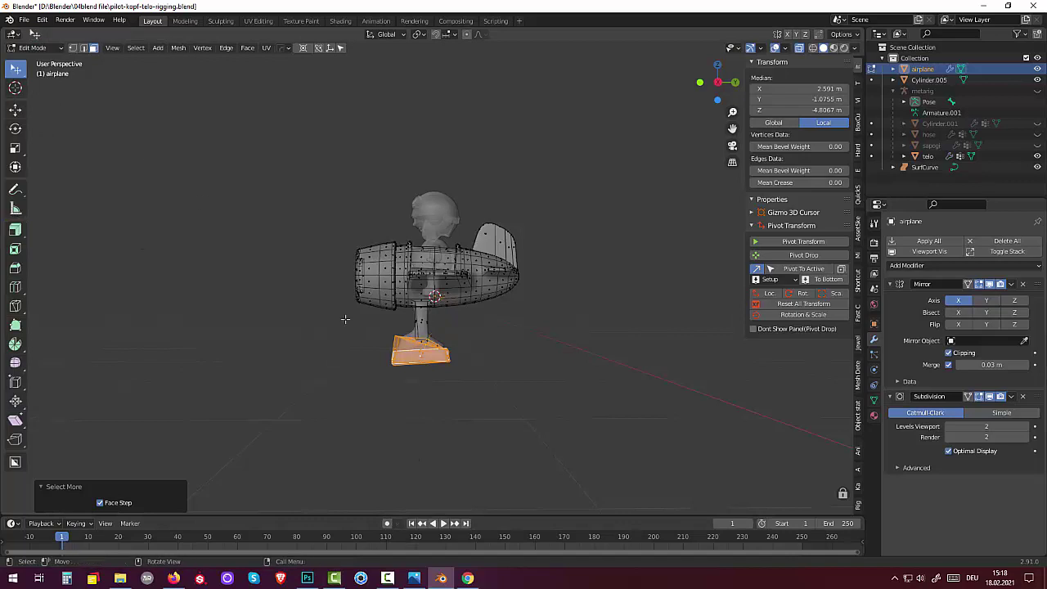
key("g")
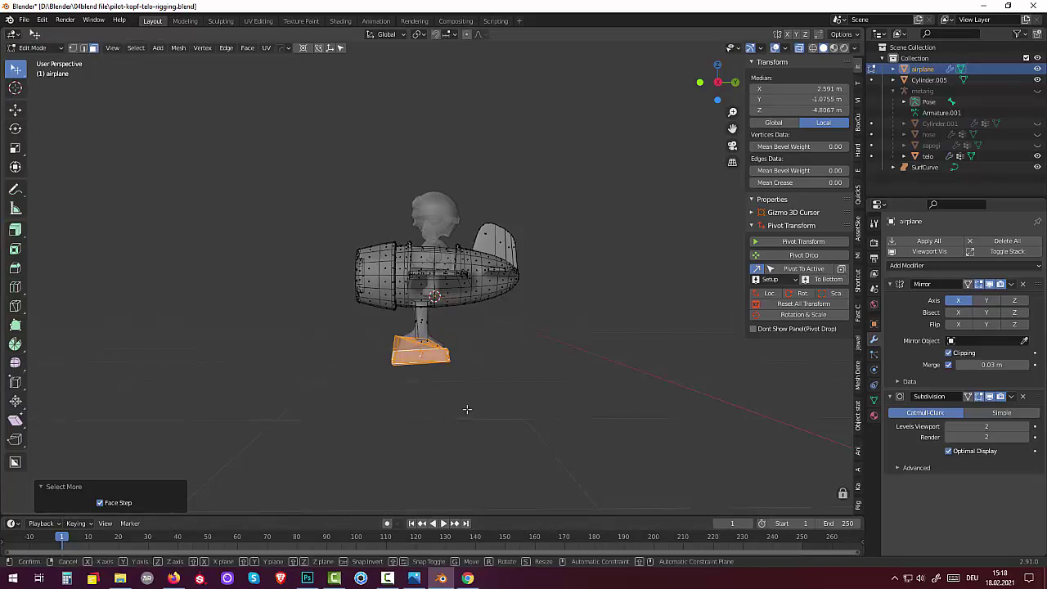
key("z")
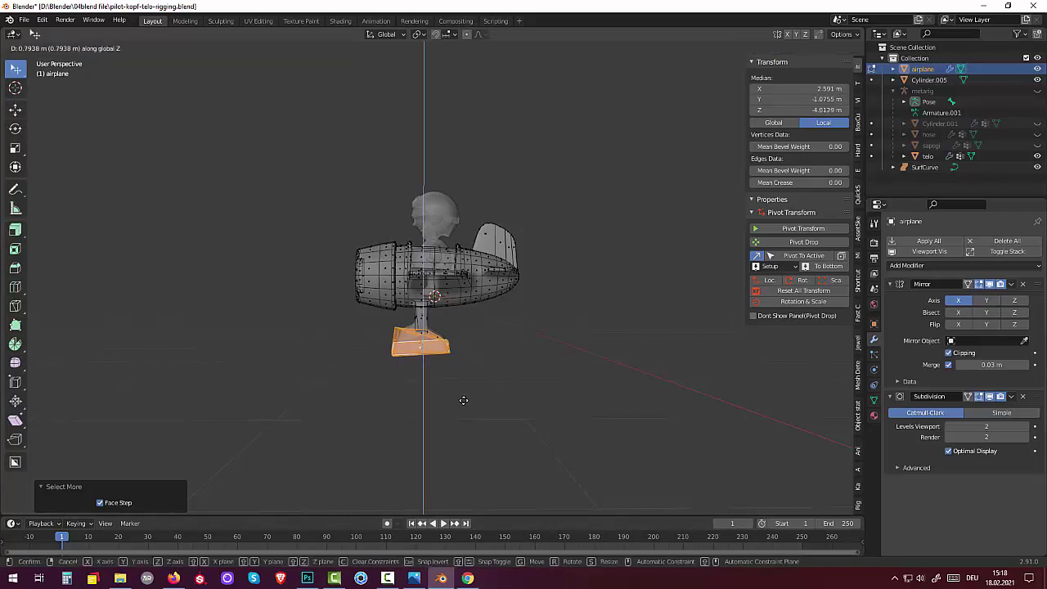
left_click(478, 401)
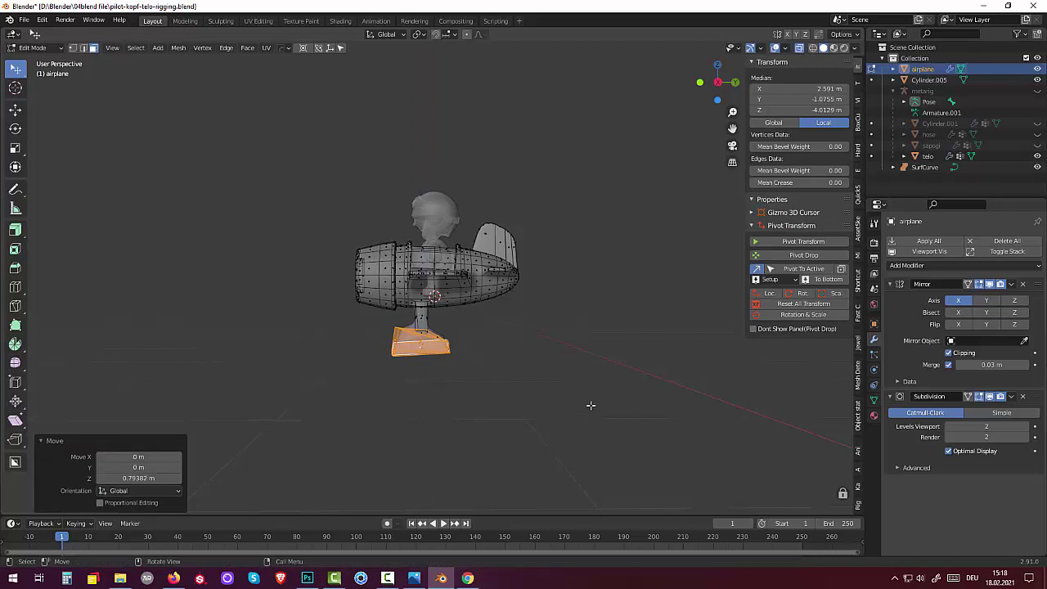
key("g")
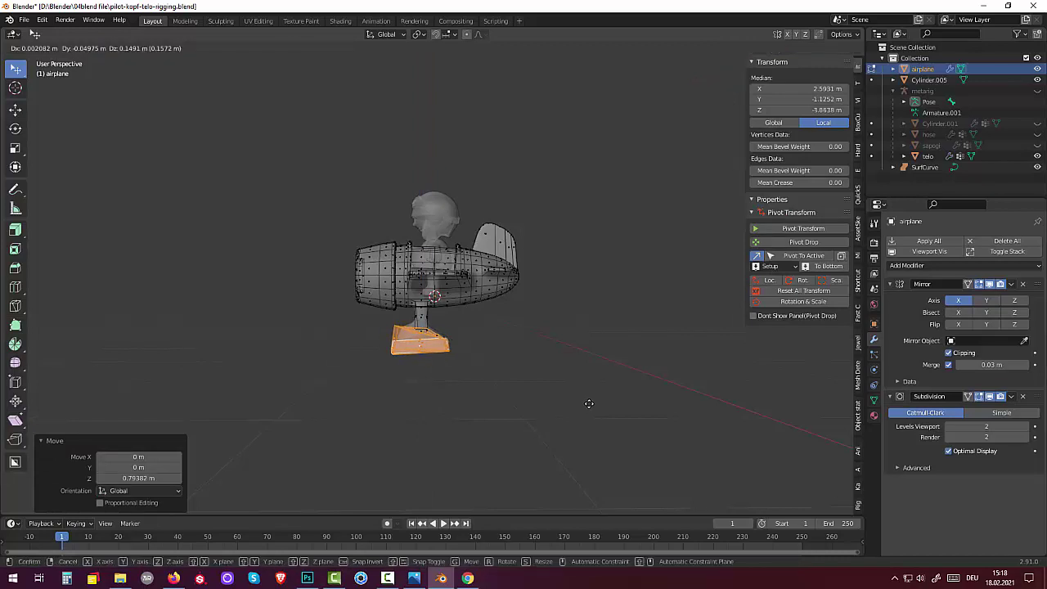
key("Escape")
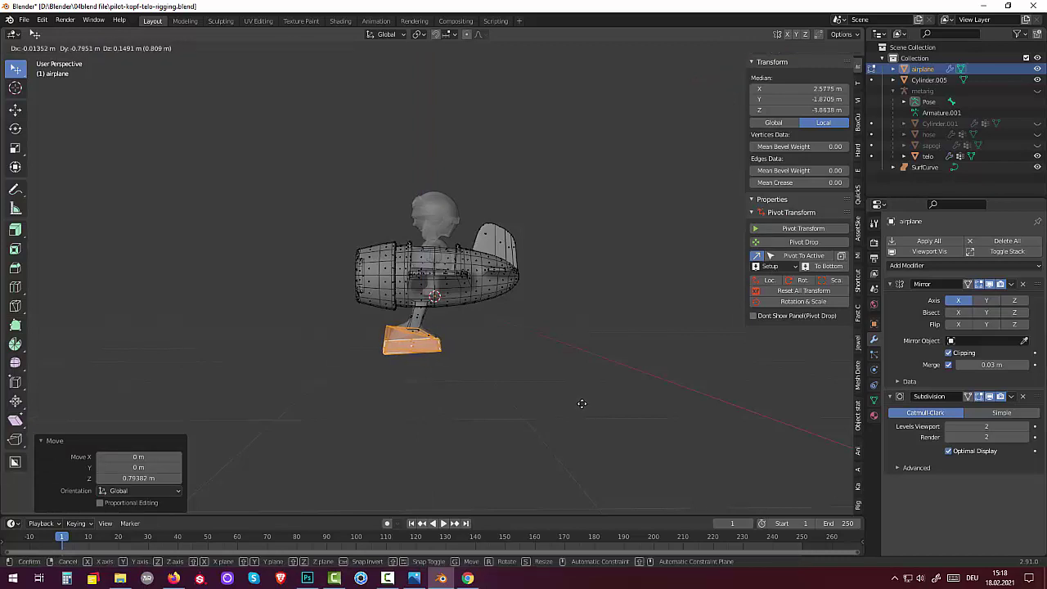
left_click(479, 434)
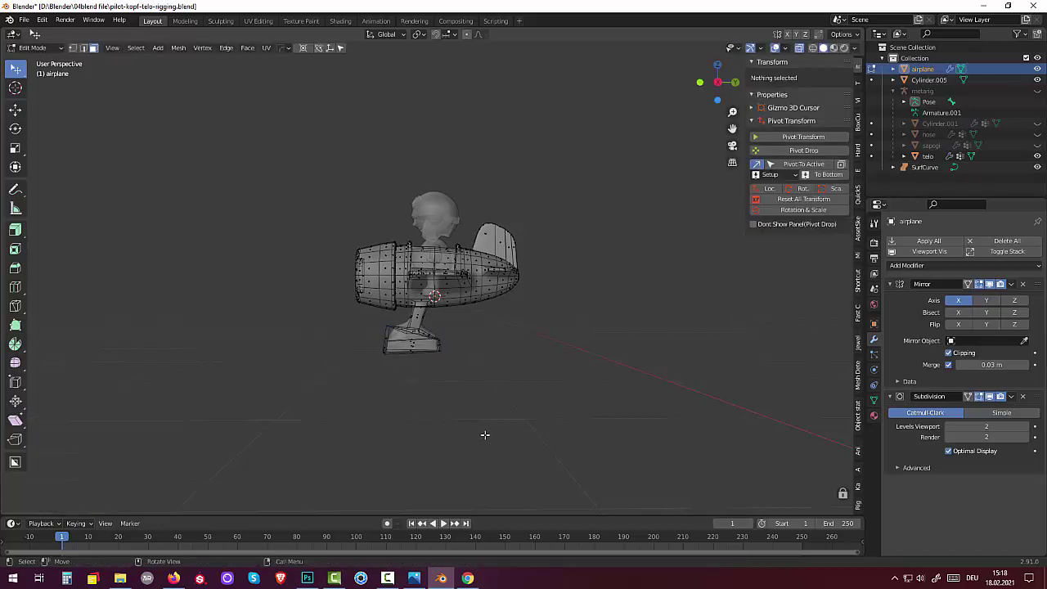
middle_click_drag(485, 434, 551, 437)
Select edges on the landing-gear leg and slide them to new positions
scroll(545, 407, "up", 3)
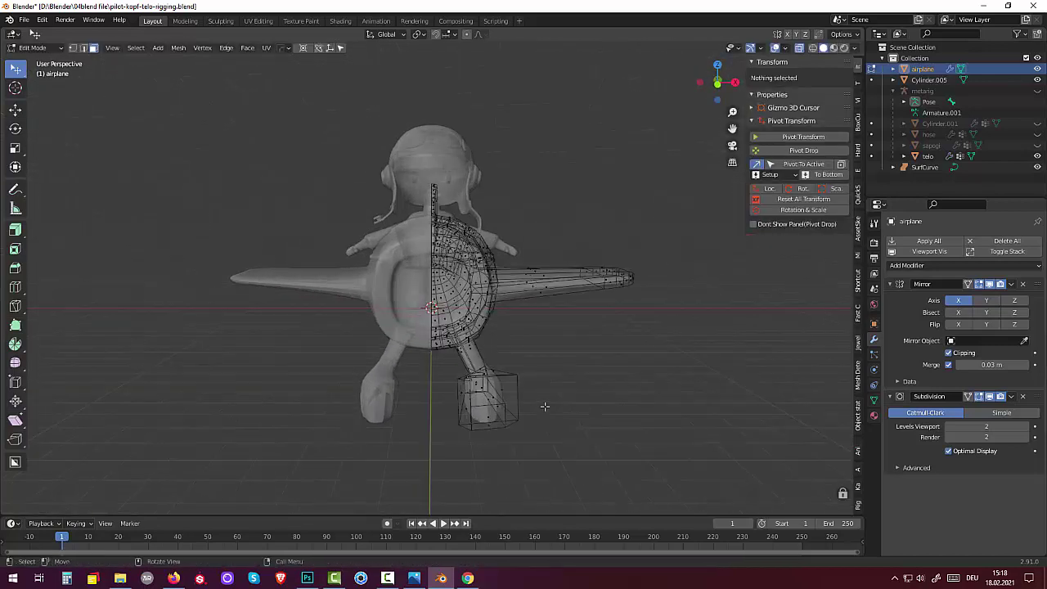
middle_click_drag(538, 358, 538, 347)
left_click(472, 349)
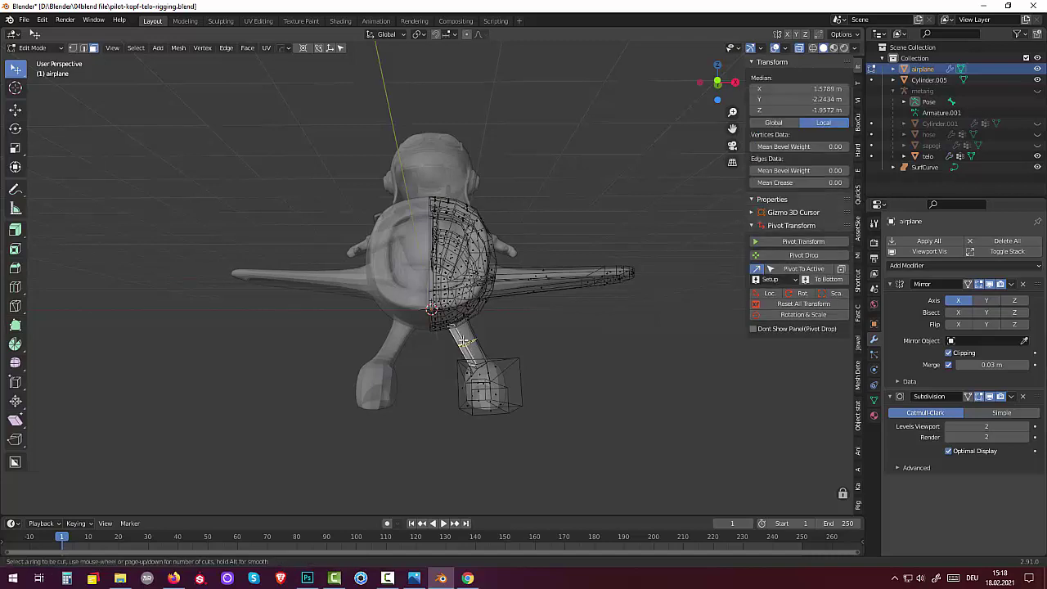
key("2")
key("g")
key("g")
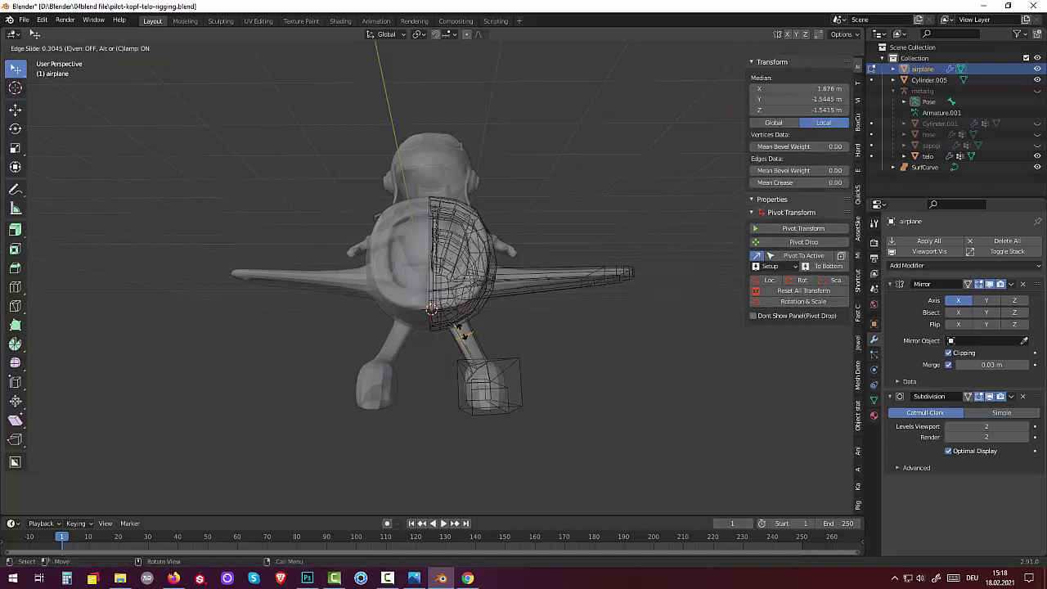
left_click(462, 333)
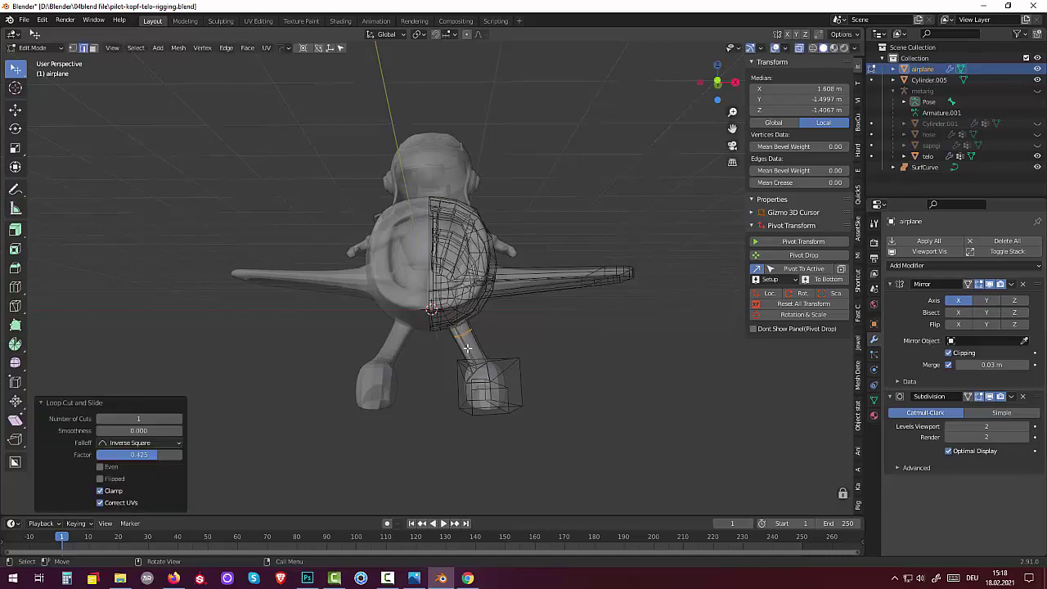
left_click(467, 348)
key("ctrl")
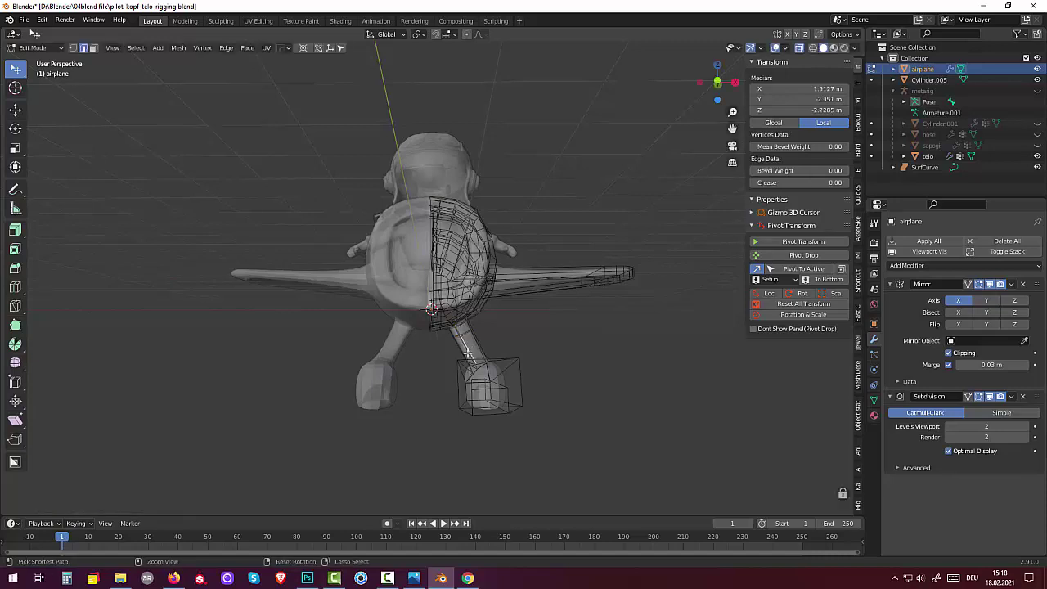
left_click(467, 354, "ctrl")
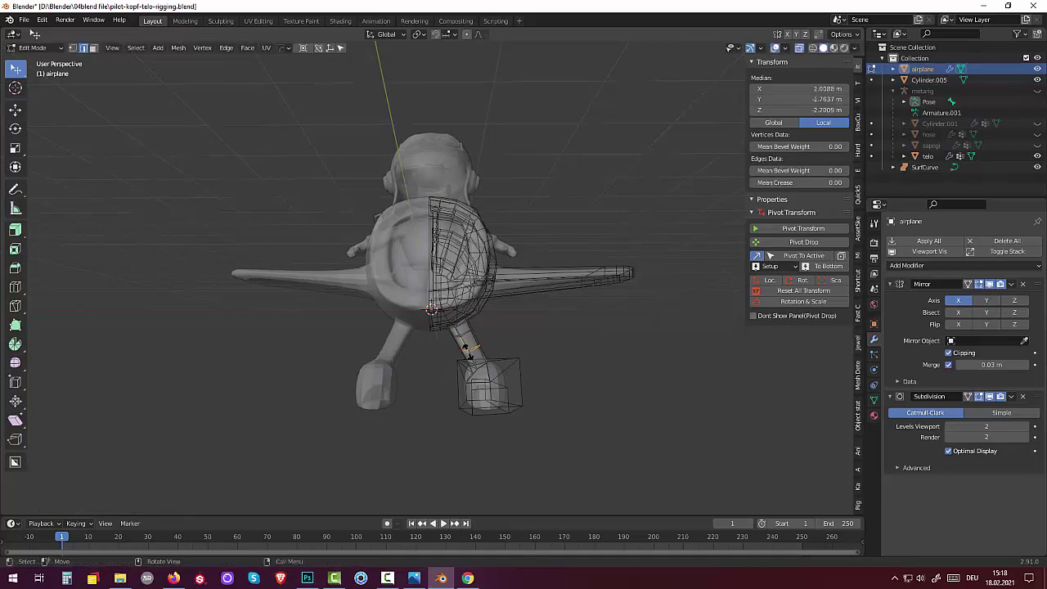
key("g")
key("g")
left_click(467, 348)
Select a foot-block face, turn off X-ray, and pick an edge path along leg and foot
middle_click_drag(468, 347, 573, 306)
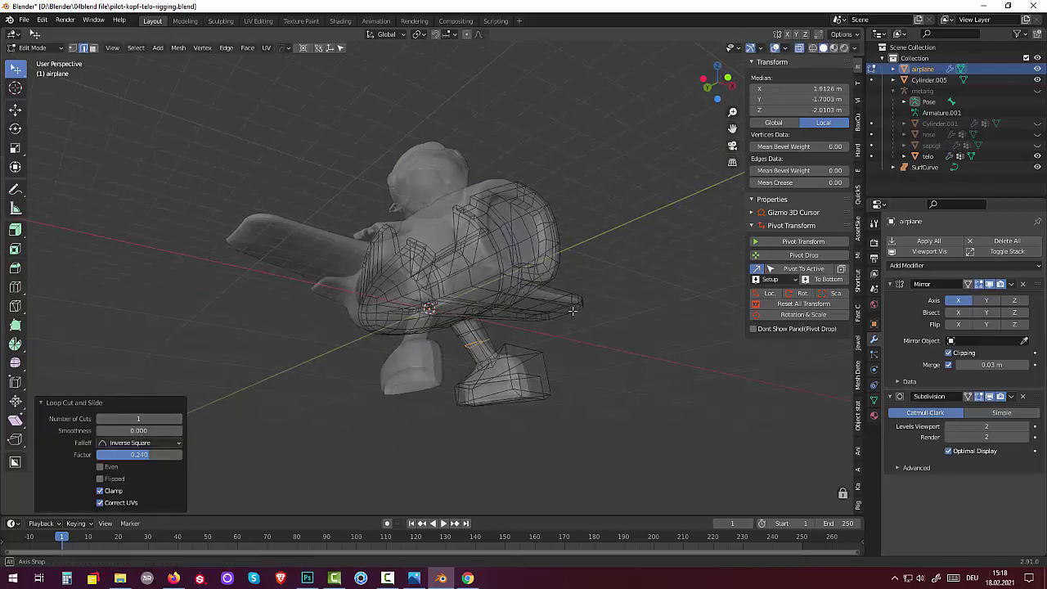
left_click(467, 342)
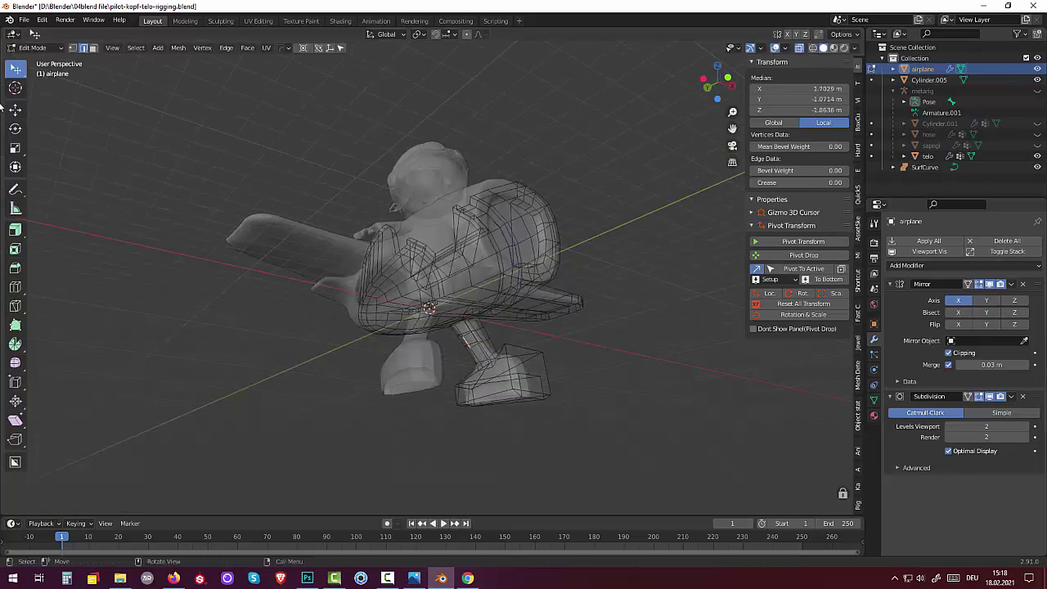
left_click(92, 47)
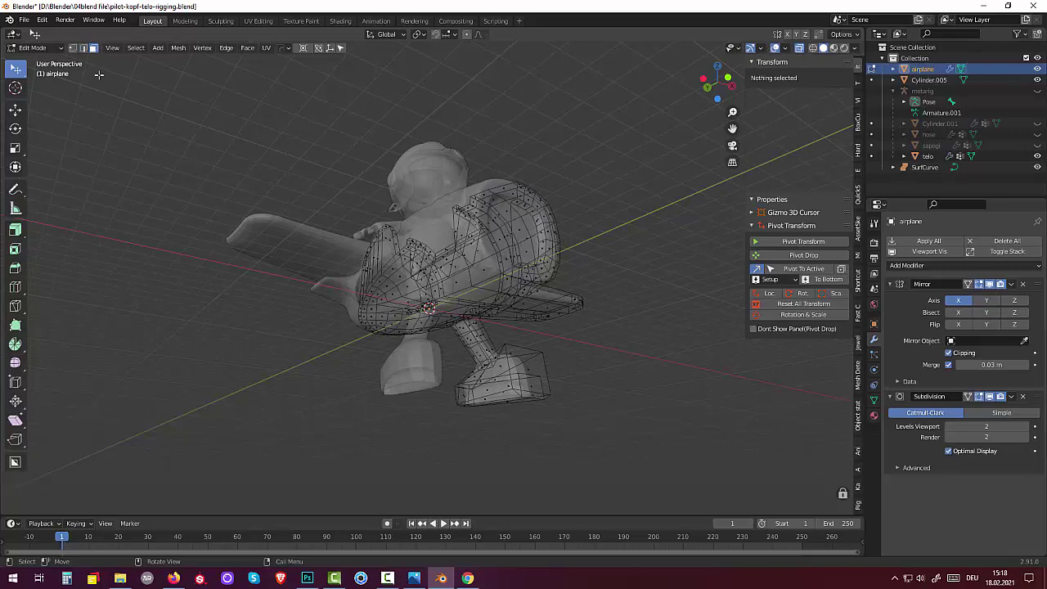
left_click(466, 343)
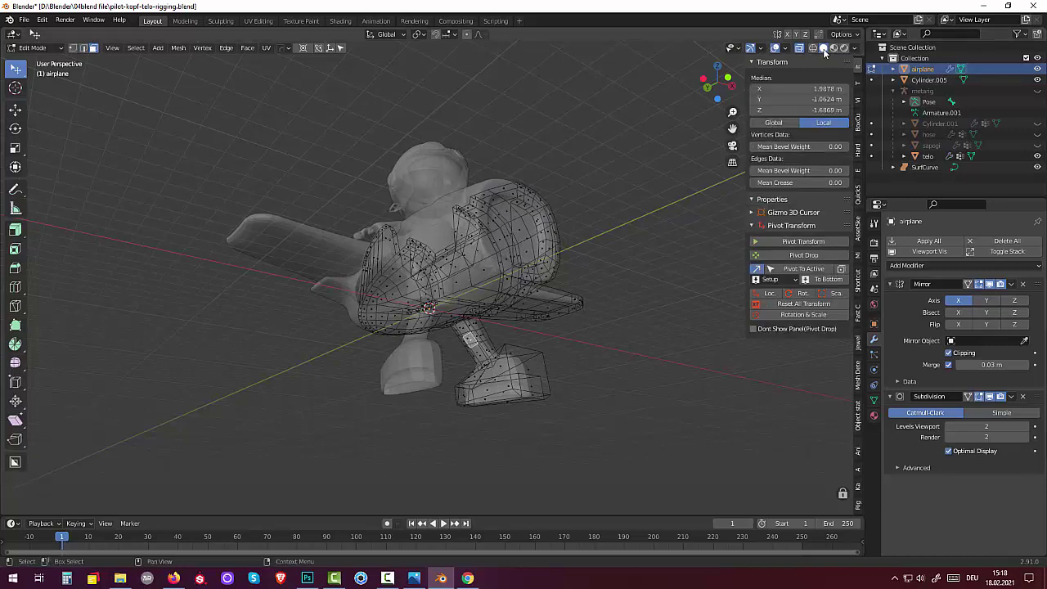
left_click(799, 49)
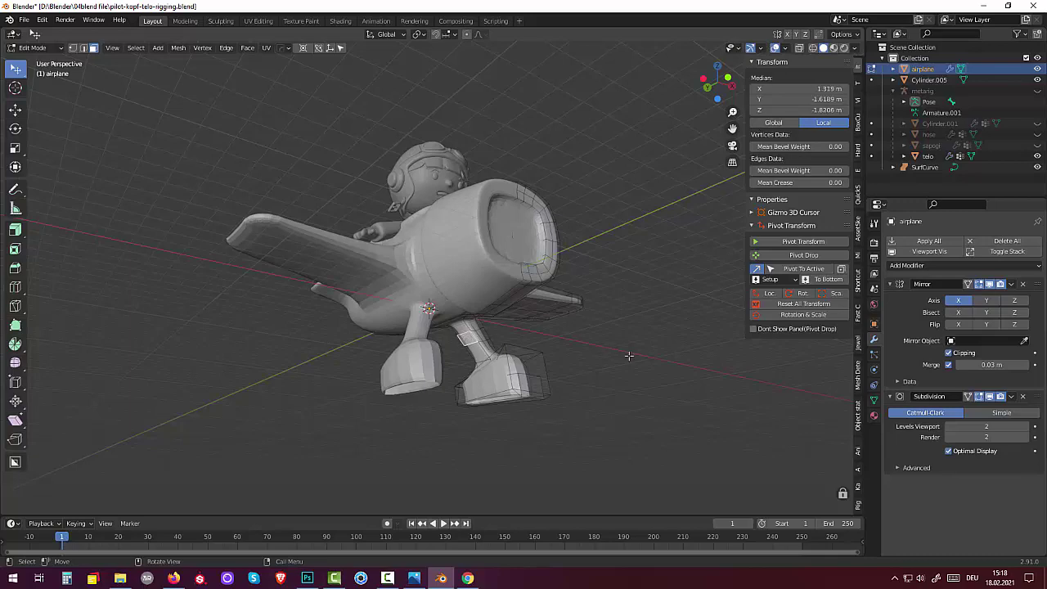
middle_click_drag(629, 356, 575, 372)
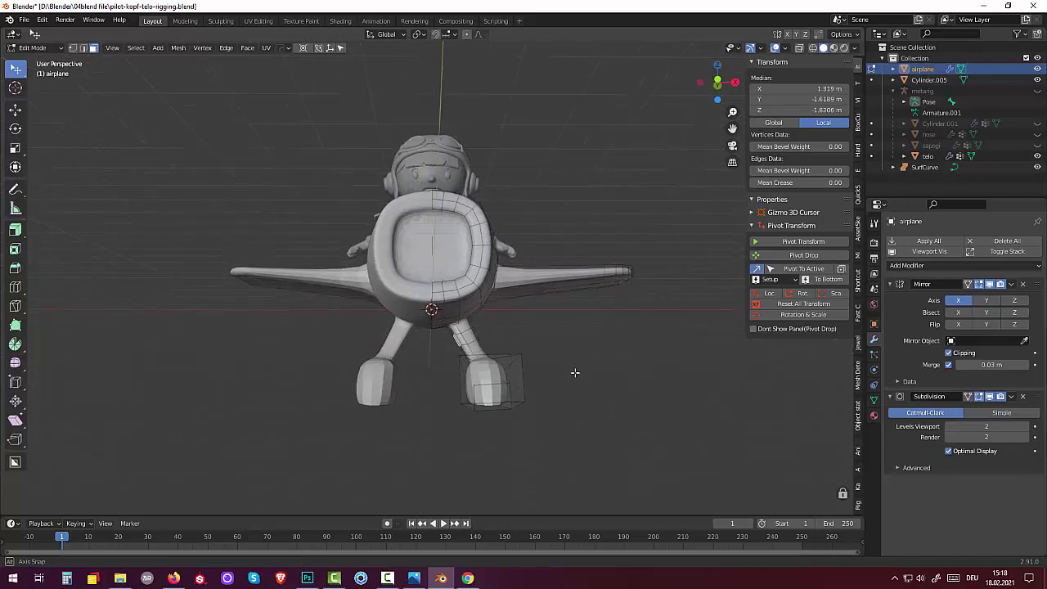
mouse_move(579, 368)
middle_mouse_down()
mouse_move(626, 346)
mouse_move(609, 352)
middle_mouse_up()
key("ctrl")
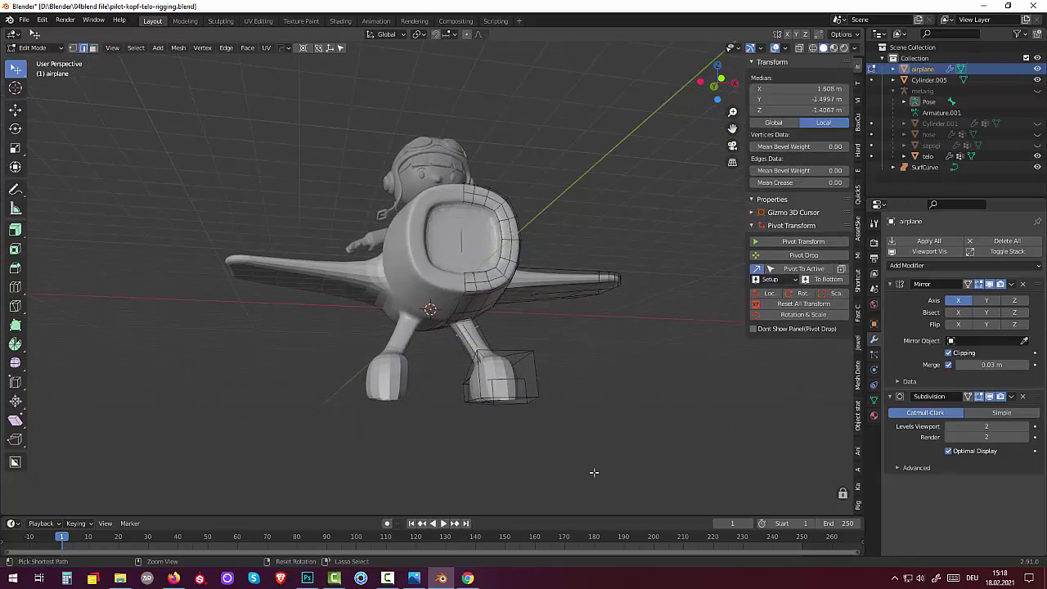
left_click(505, 411, "ctrl")
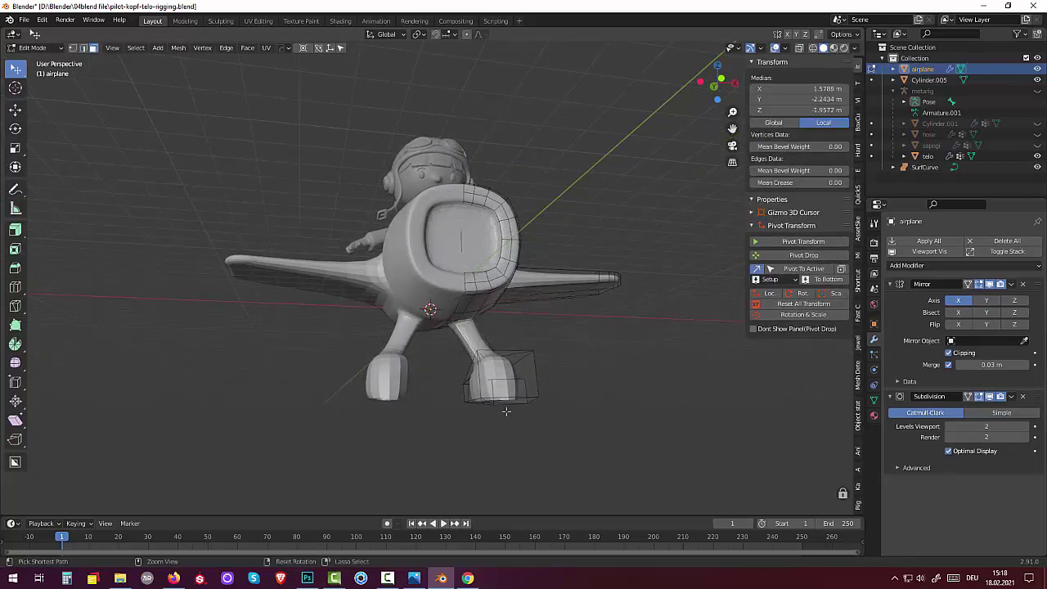
Add a Ctrl+R loop cut around the leg, keeping the final loop centred
key("ctrl+r")
left_click(471, 342)
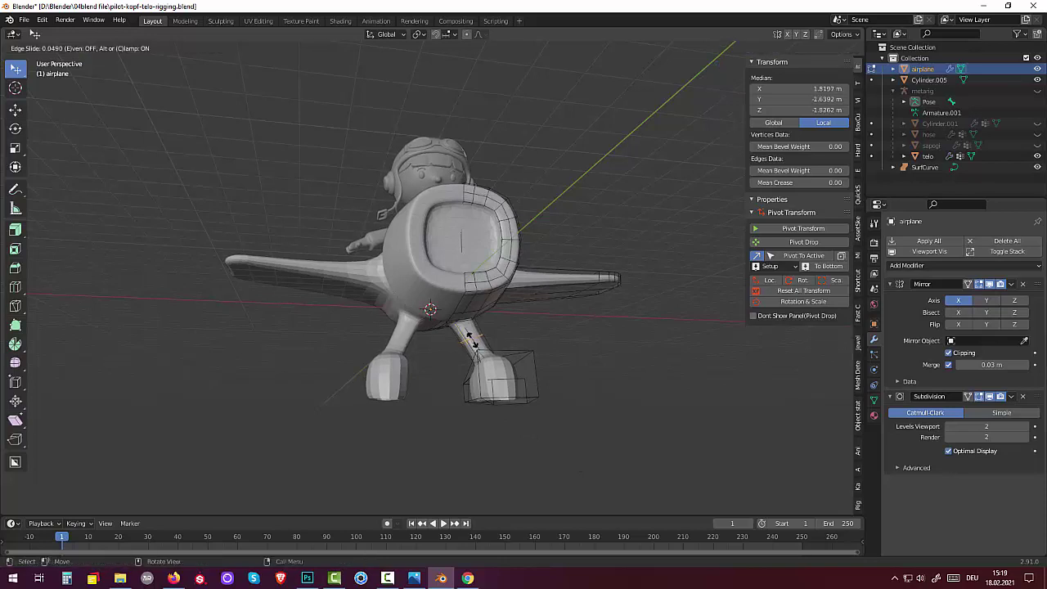
left_click(471, 342)
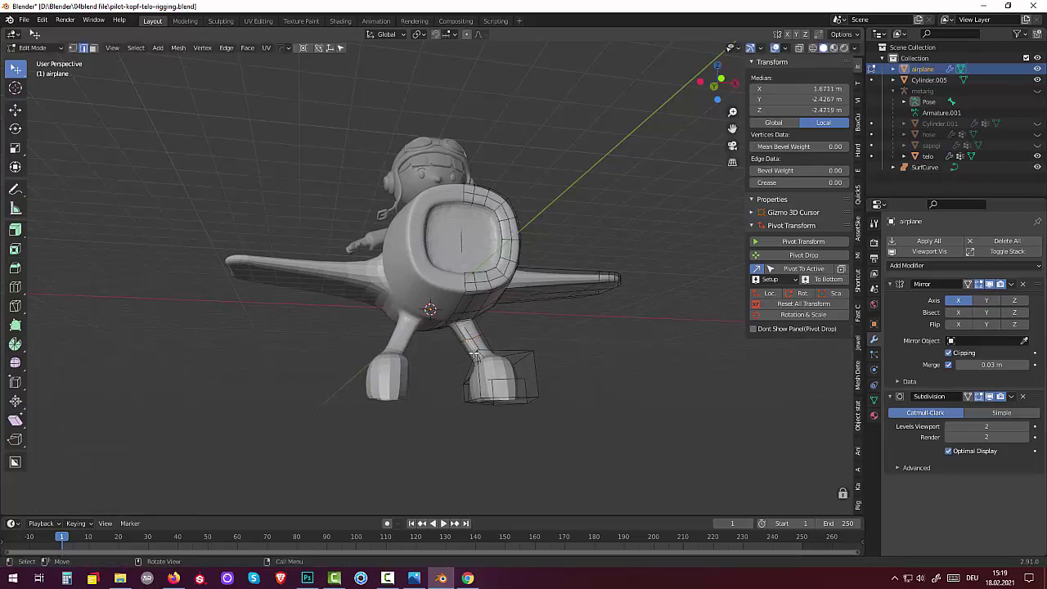
key("ctrl+r")
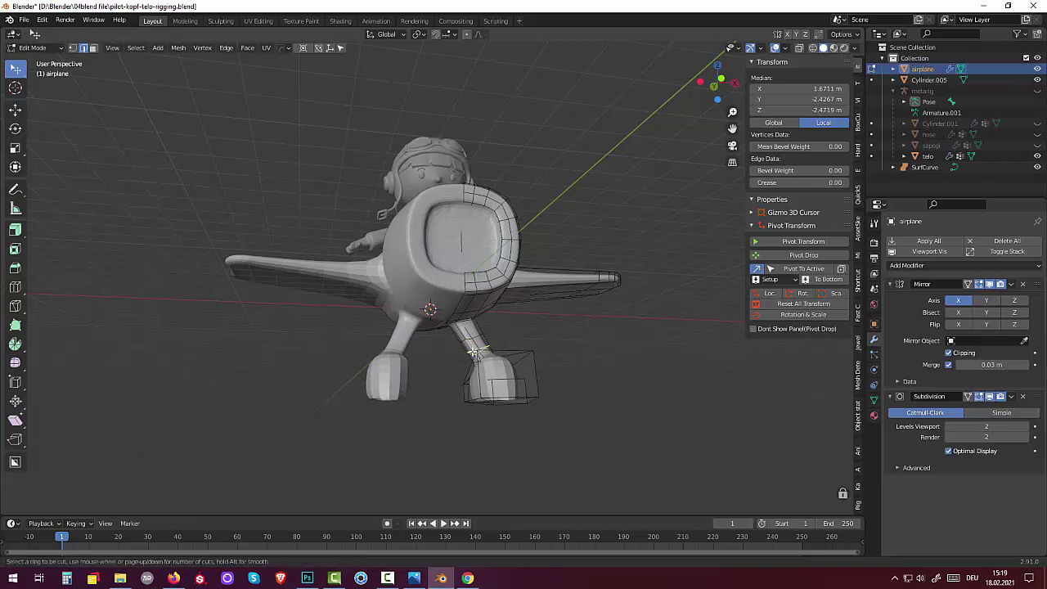
left_click(473, 351)
right_click(473, 352)
middle_click_drag(472, 352, 477, 360)
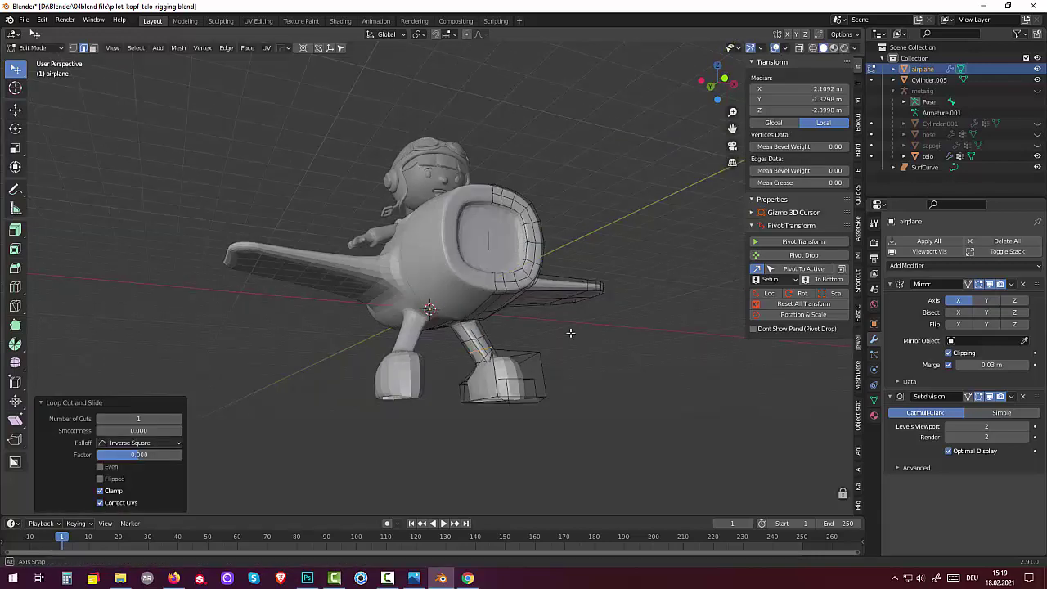
left_click(472, 346)
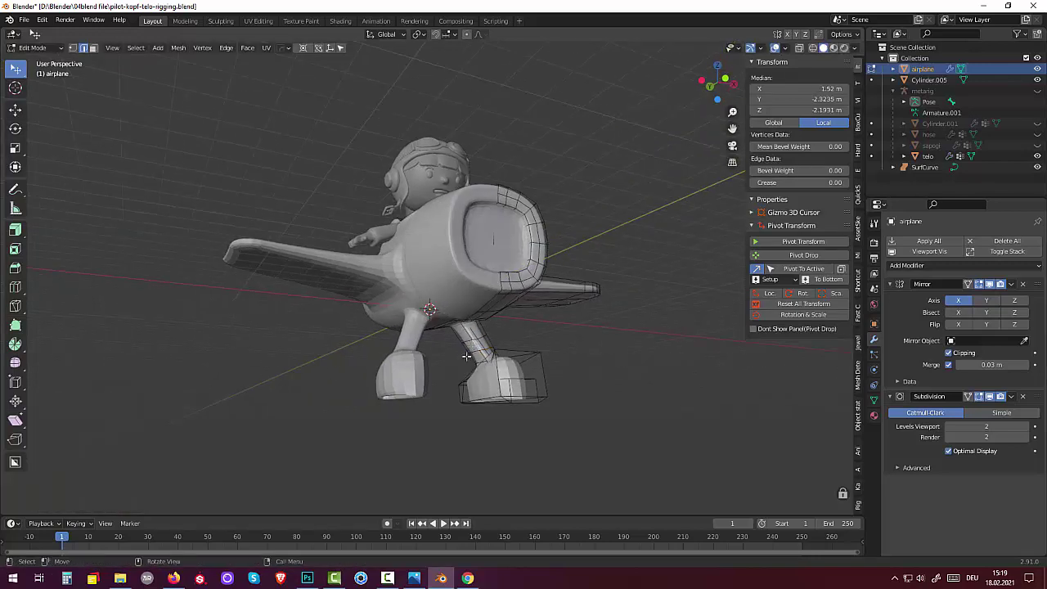
Extrude the leg's inner face toward the other leg and raise it to form the crossbar
left_click(93, 48)
left_click(469, 346)
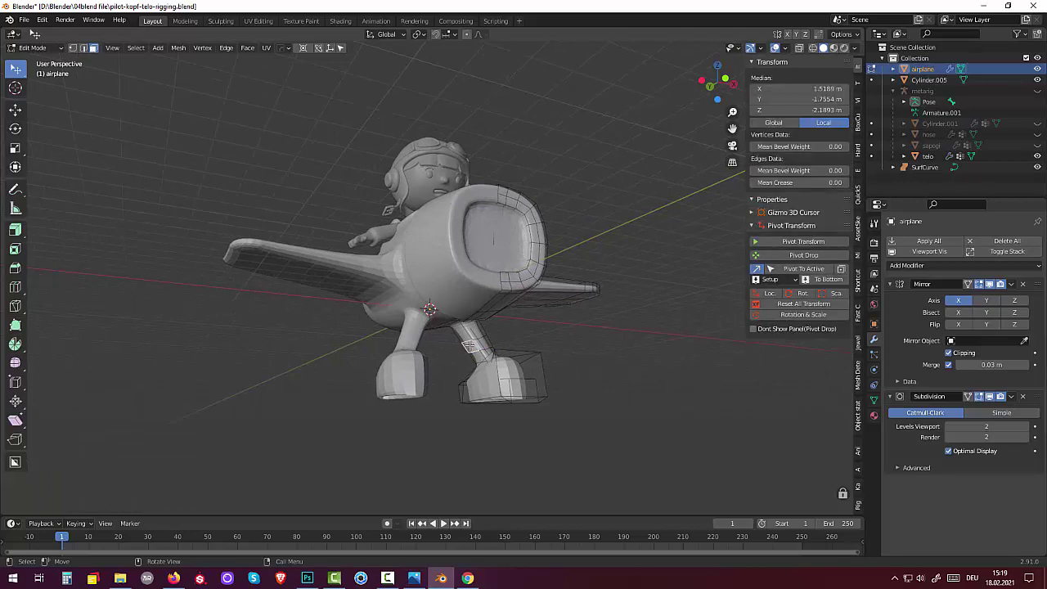
middle_click_drag(616, 356, 579, 365)
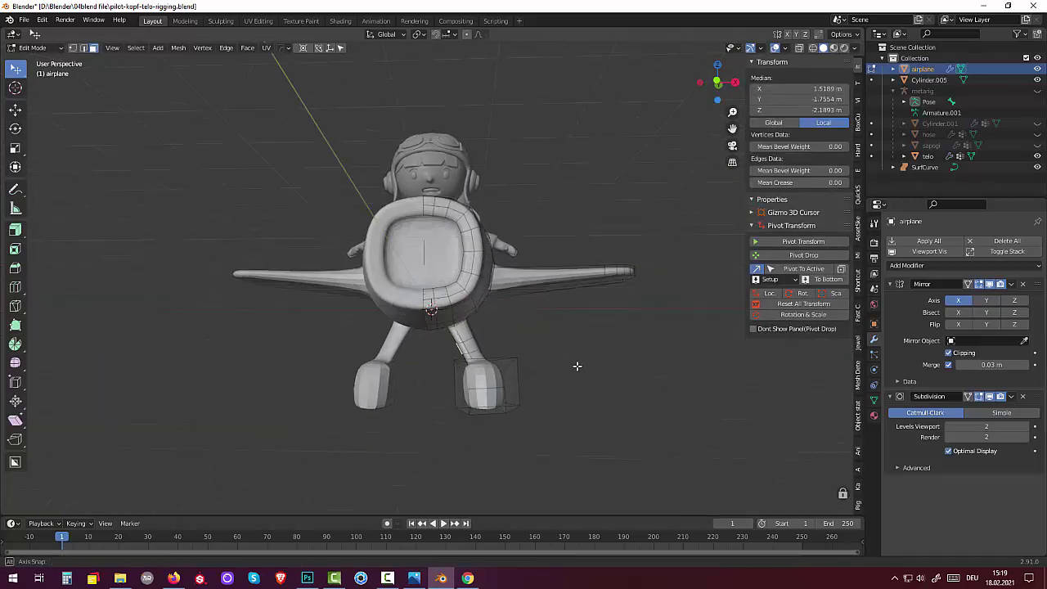
key("g")
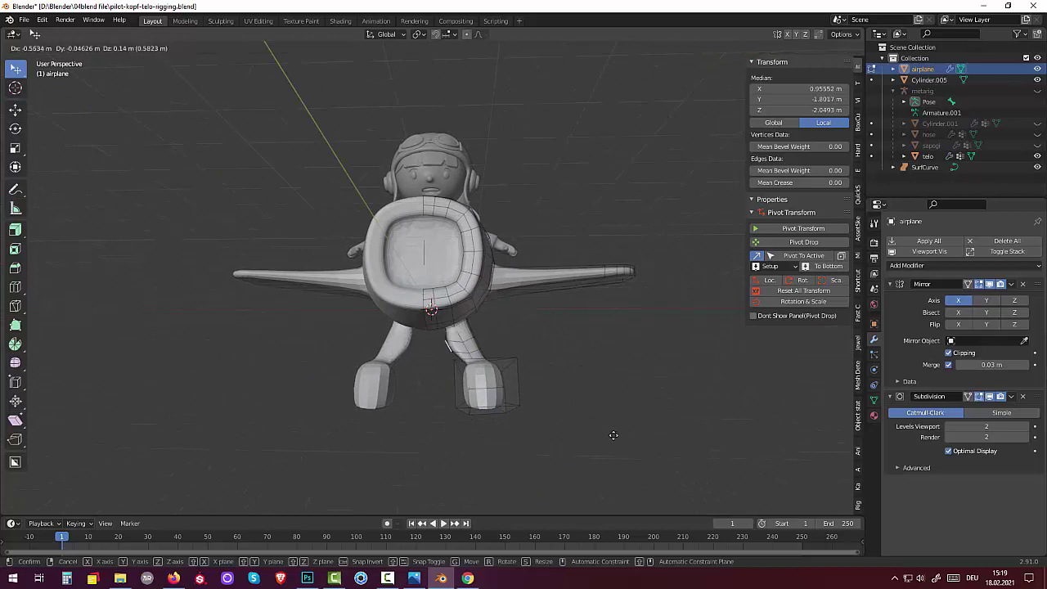
key("Escape")
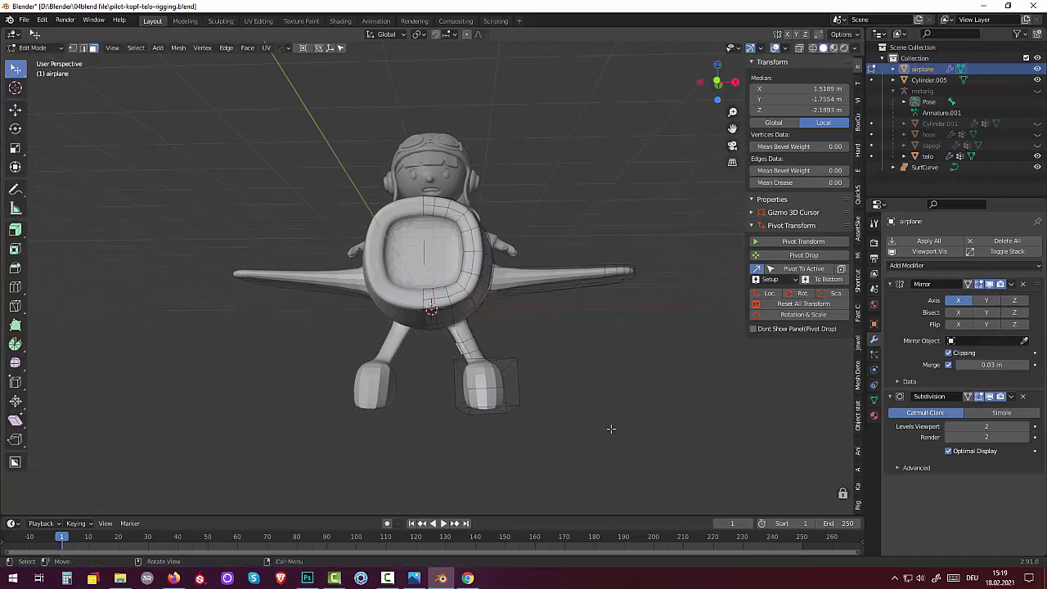
key("g")
key("z")
key("z")
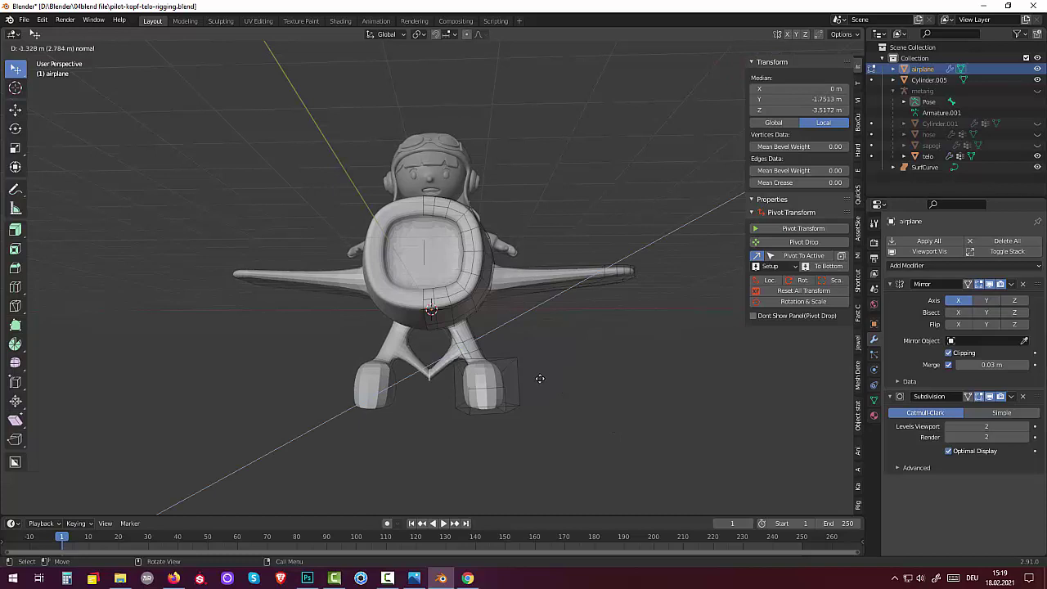
left_click(540, 378)
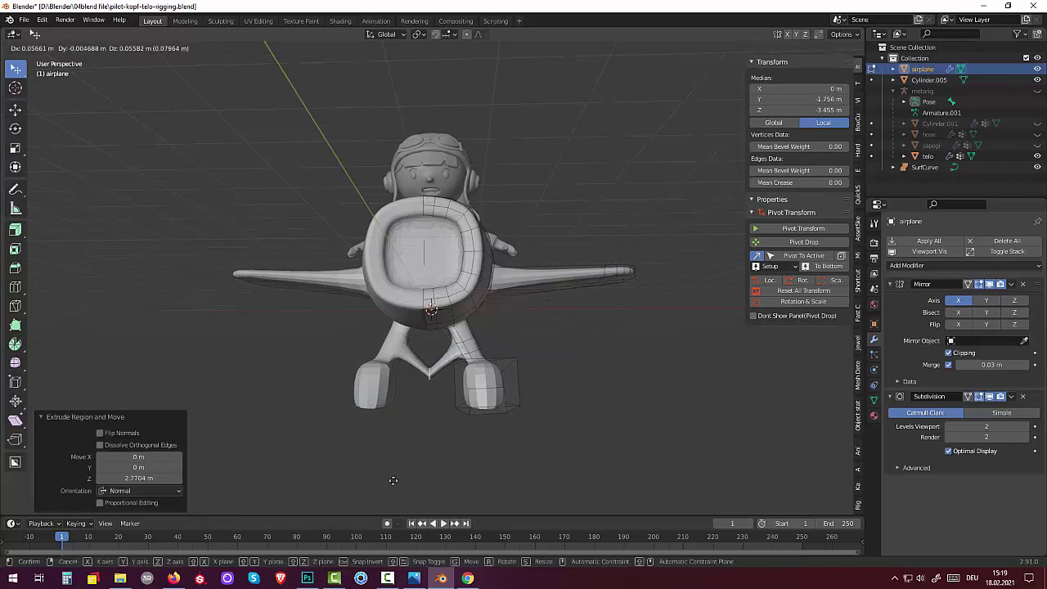
key("g")
key("z")
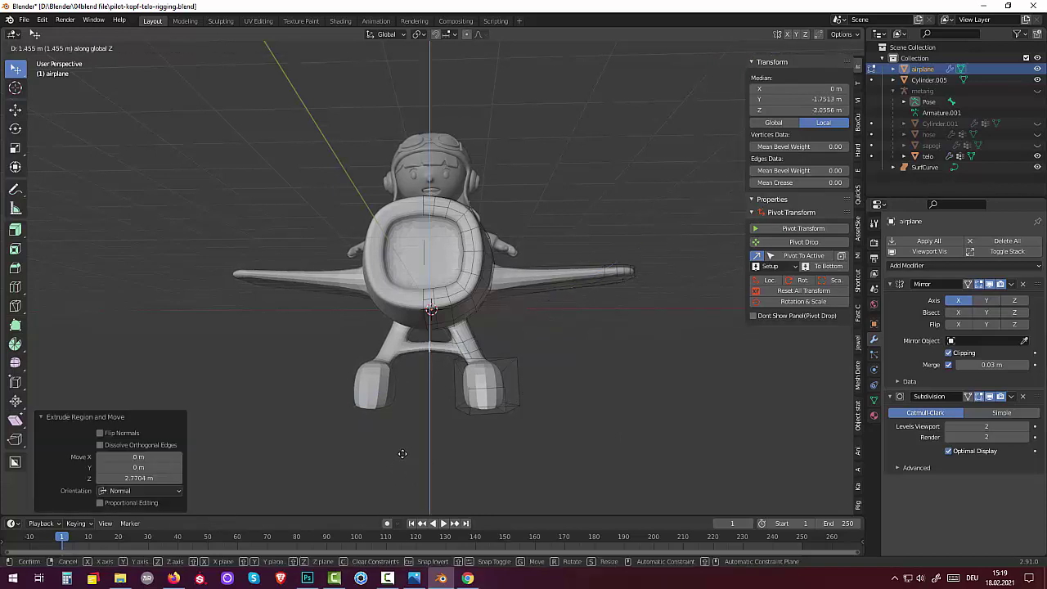
left_click(403, 456)
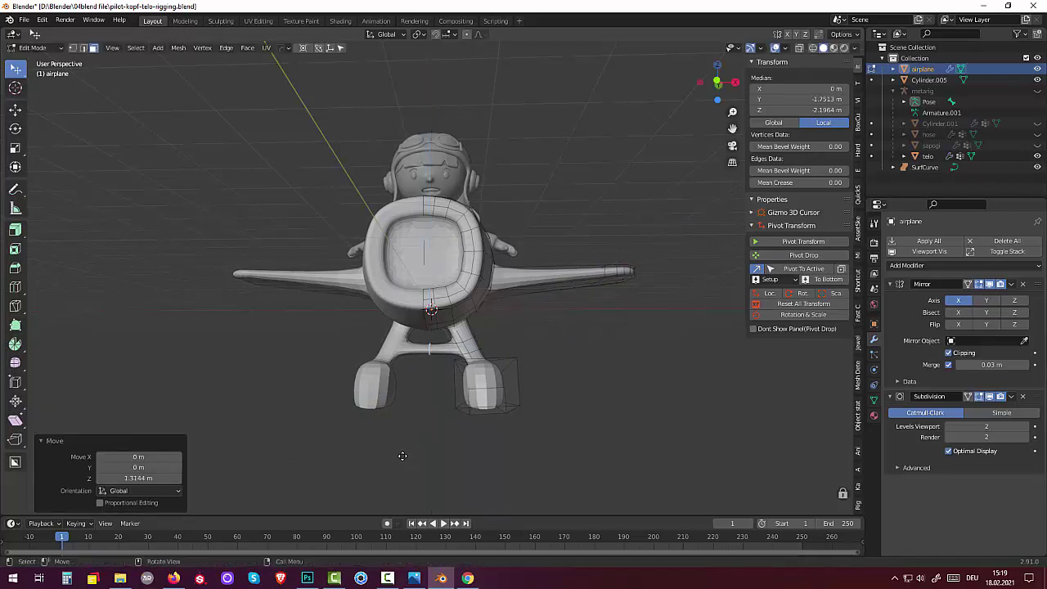
Slide an edge loop along the crossbar and clear the selection
key("alt+a")
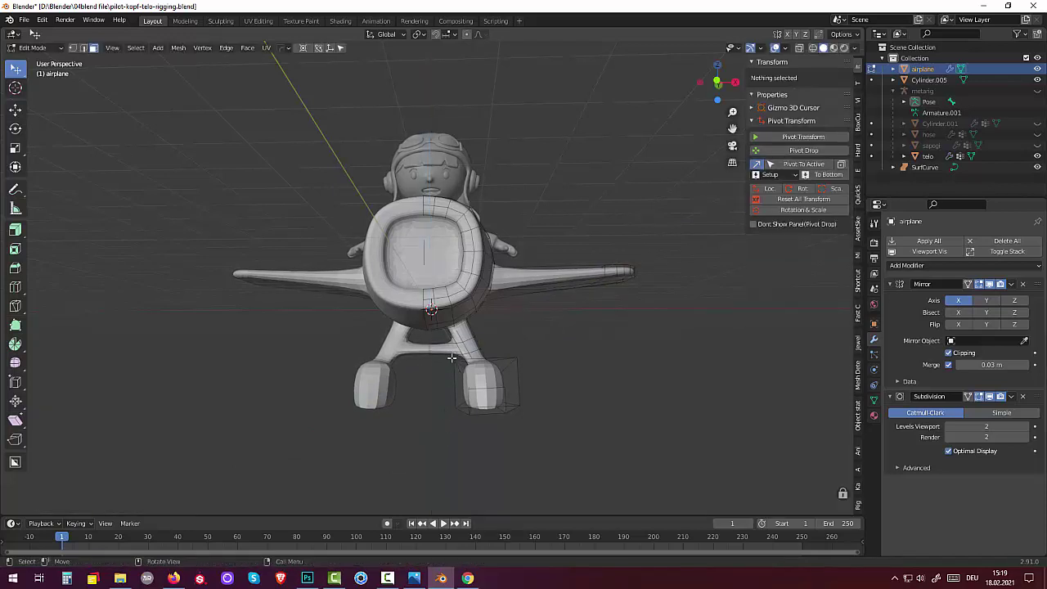
left_click(440, 357)
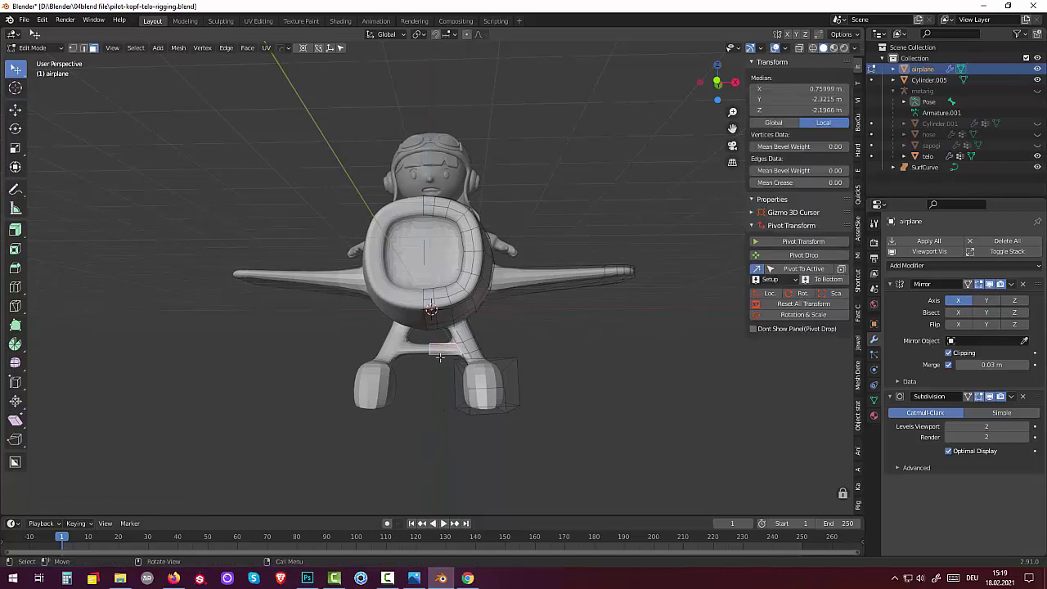
key("g")
key("g")
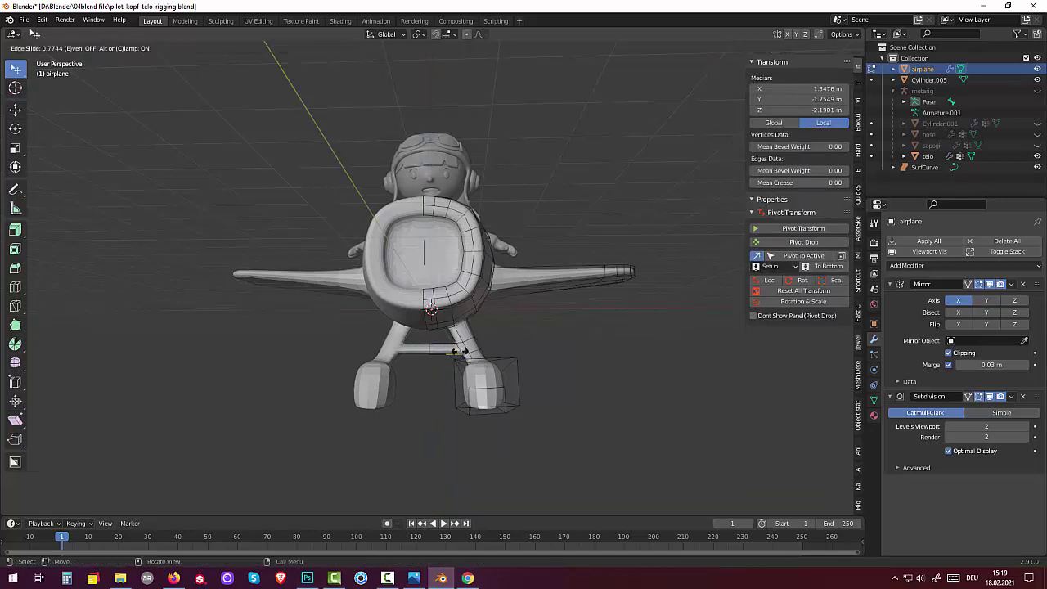
left_click(463, 352)
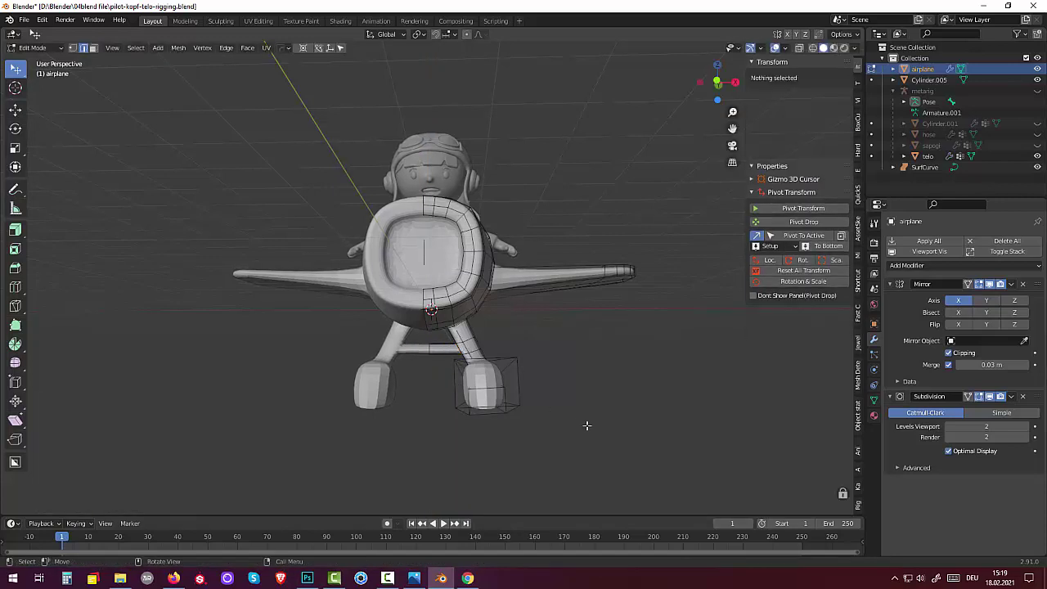
key("alt+a")
mouse_move(601, 423)
middle_mouse_down()
mouse_move(480, 435)
mouse_move(499, 432)
mouse_move(503, 416)
mouse_move(472, 424)
mouse_move(476, 395)
mouse_move(489, 402)
mouse_move(480, 430)
mouse_move(409, 444)
middle_mouse_up()
Move two wheel-base block vertices by about −0.049, 0.122, −0.032 m
scroll(472, 425, "up", 2)
left_click(73, 49)
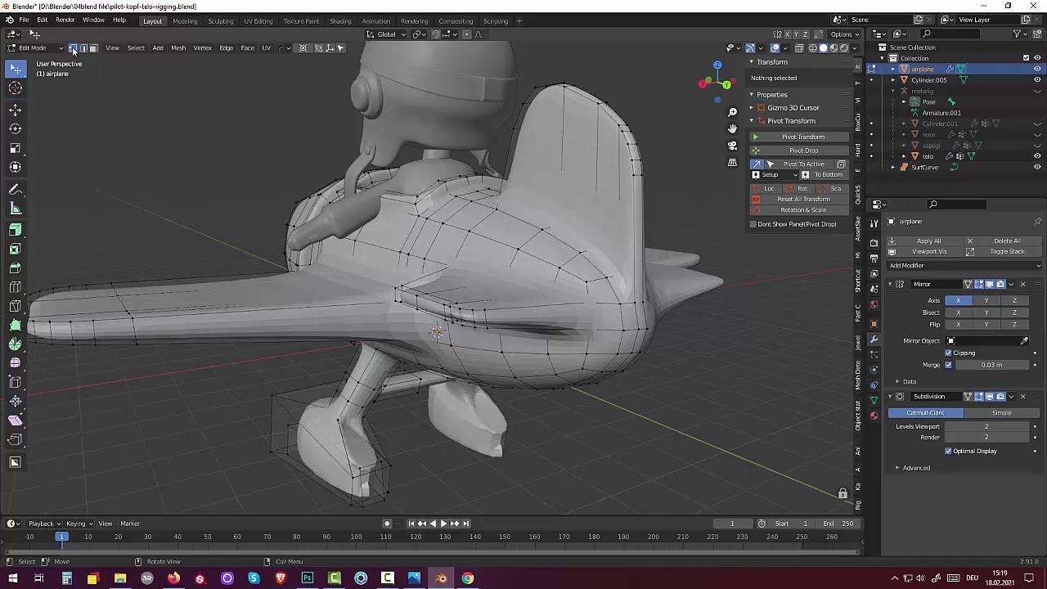
left_click(360, 469)
left_click(381, 463, "shift")
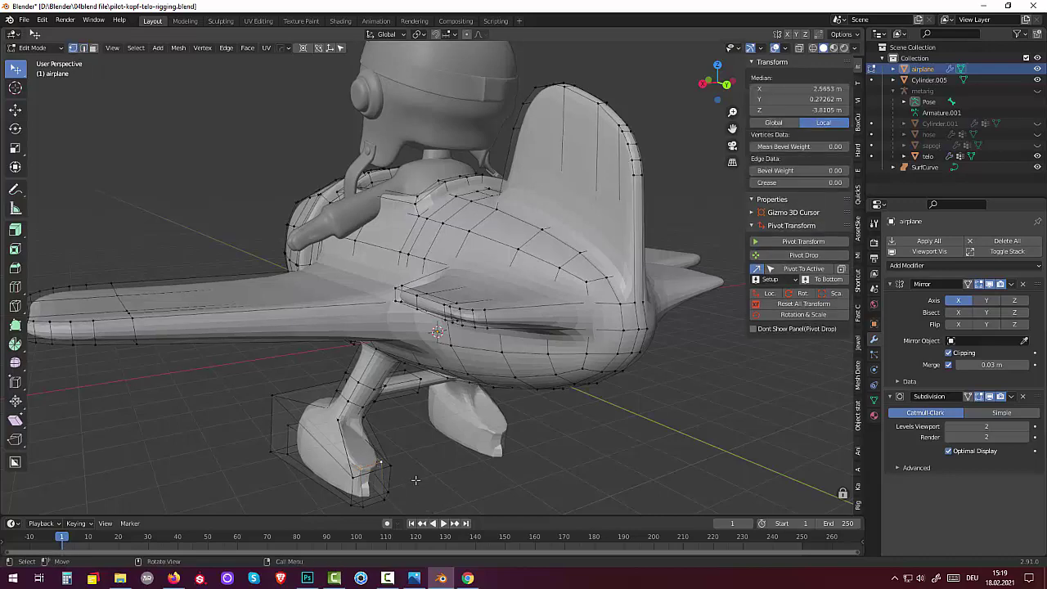
middle_click_drag(415, 480, 460, 485)
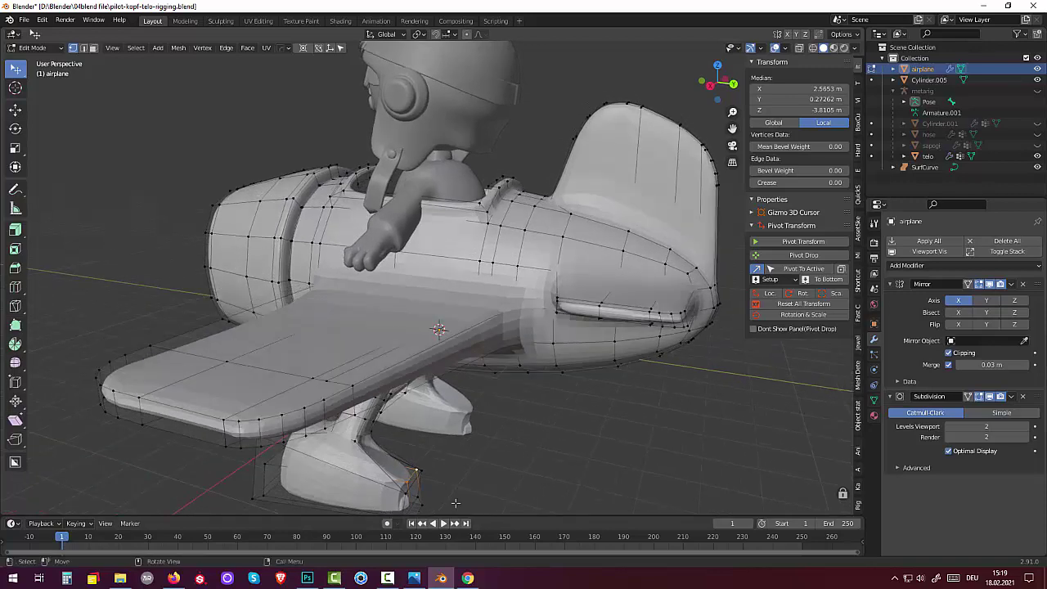
key("g")
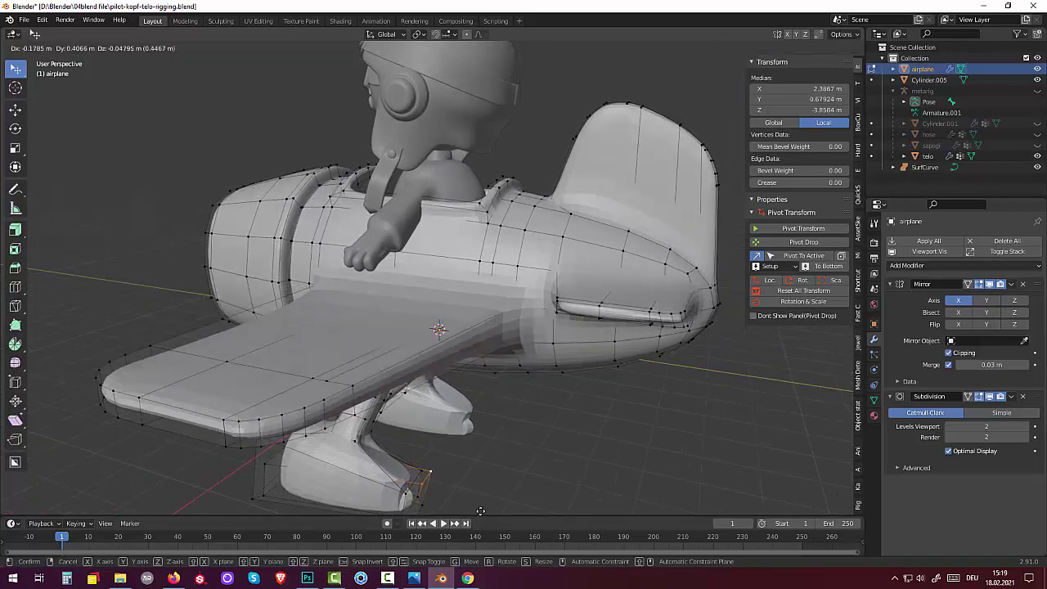
left_click(472, 512)
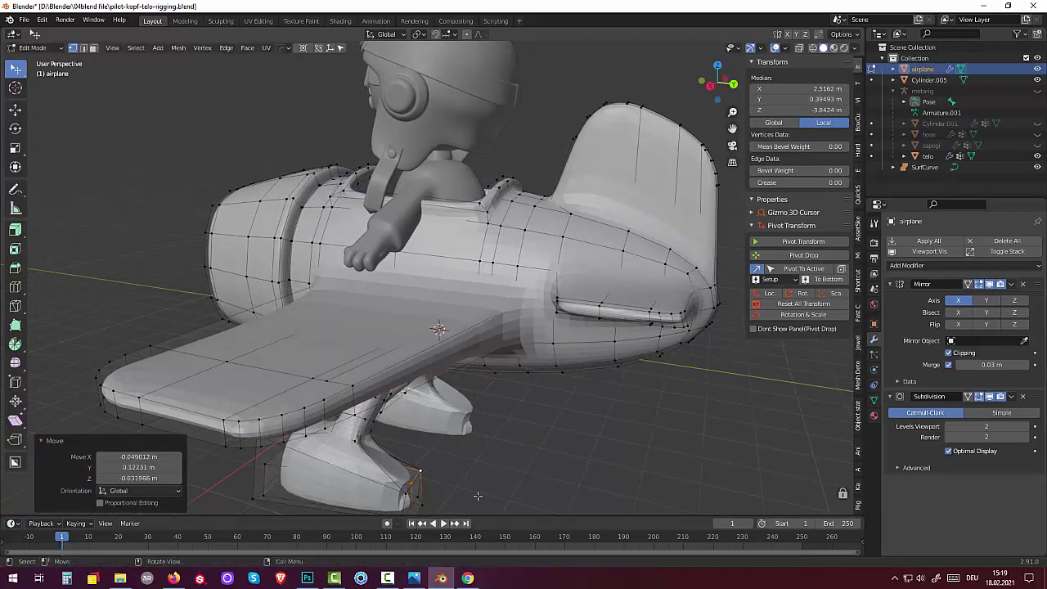
mouse_move(478, 495)
middle_mouse_down()
mouse_move(433, 424)
mouse_move(488, 400)
mouse_move(509, 451)
middle_mouse_up()
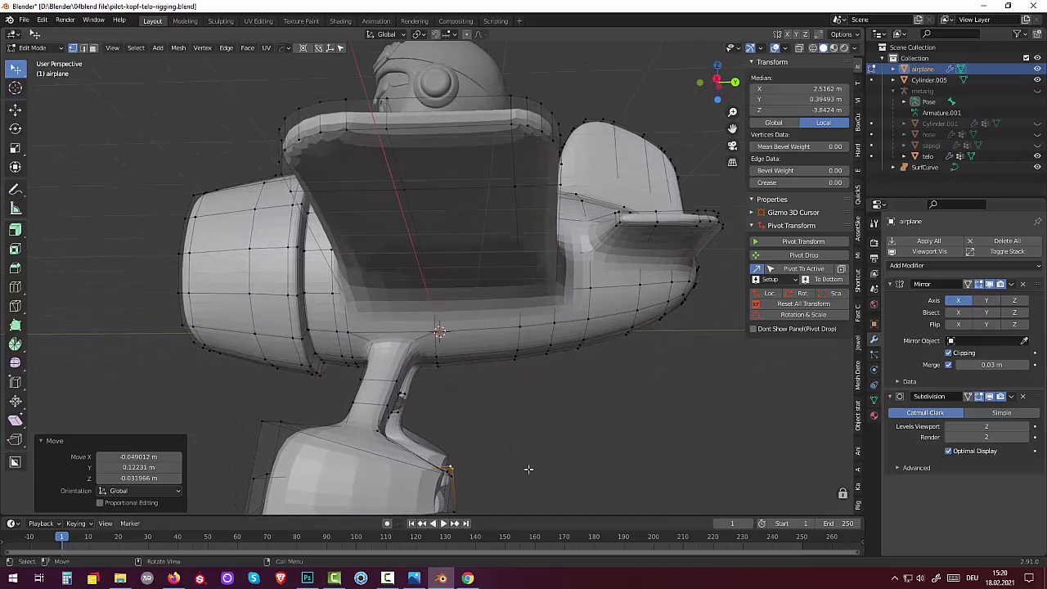
key("g")
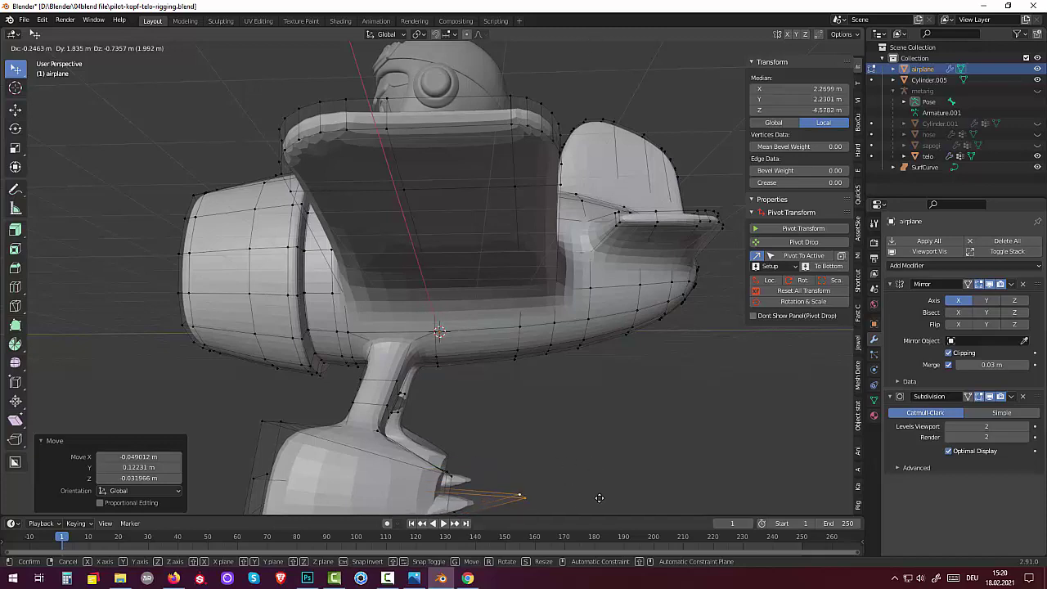
key("Escape")
Zoom in on the foot block and turn X-ray back on
mouse_move(592, 484)
middle_mouse_down()
mouse_move(615, 392)
mouse_move(578, 471)
middle_mouse_up()
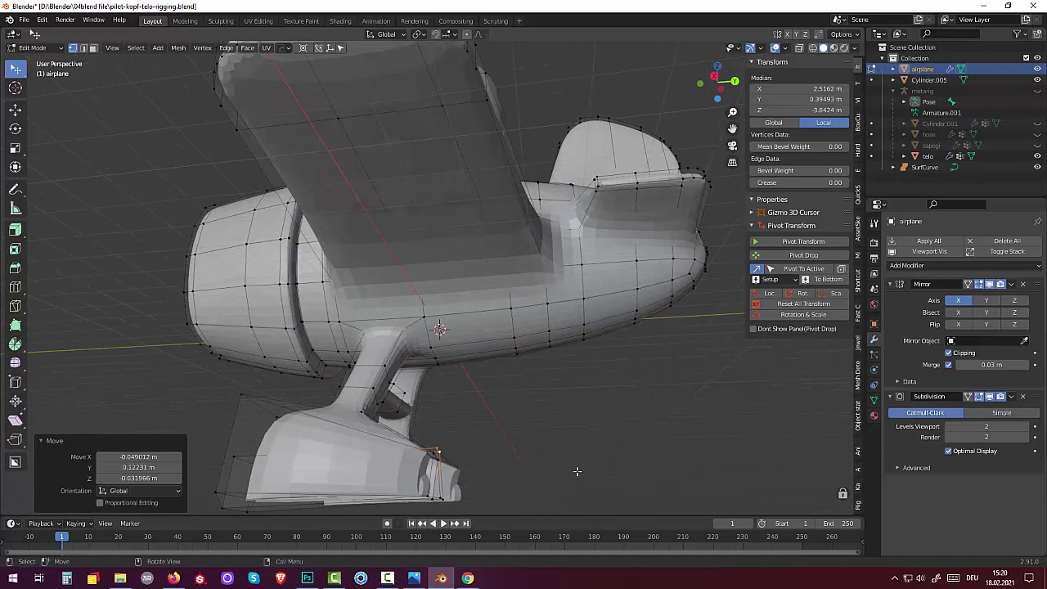
scroll(548, 487, "up", 2)
scroll(548, 487, "up", 1)
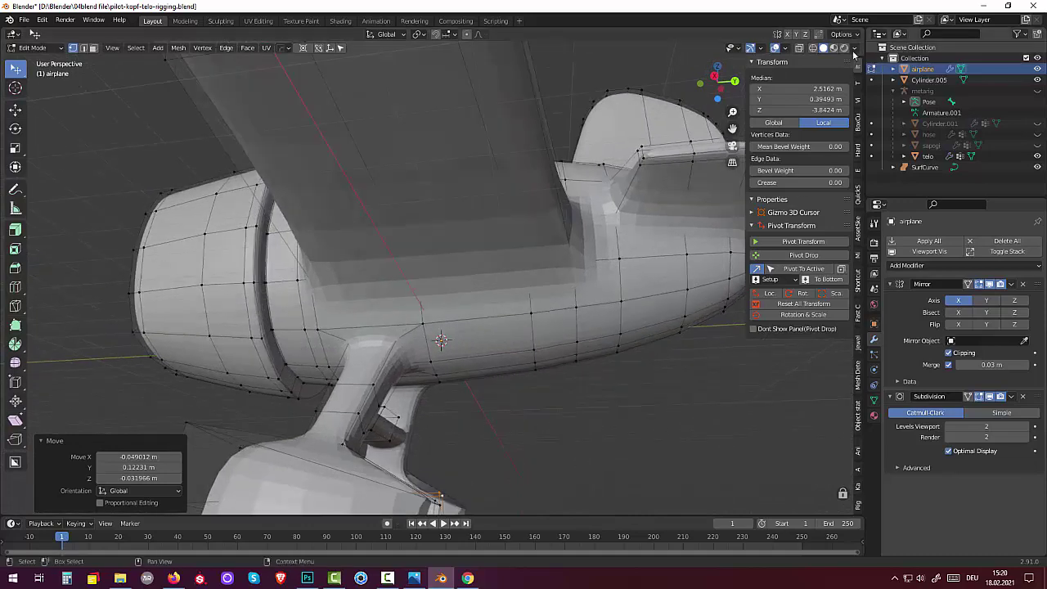
left_click(801, 48)
View the wheel-base block from a low side angle and select elements on it
scroll(598, 368, "down", 3)
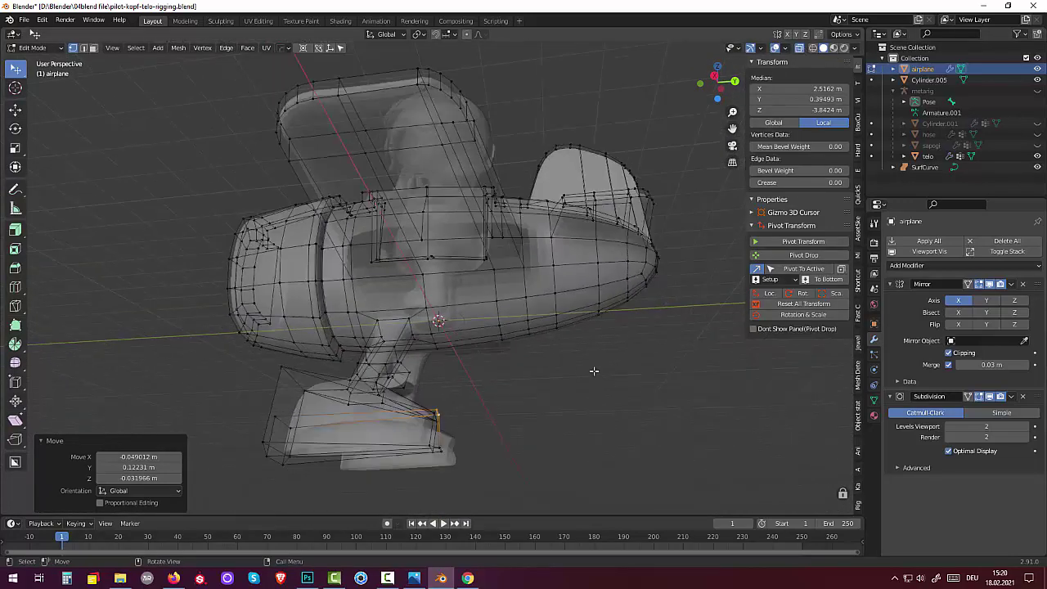
mouse_move(567, 341)
middle_mouse_down()
mouse_move(556, 327)
mouse_move(584, 332)
mouse_move(559, 341)
middle_mouse_up()
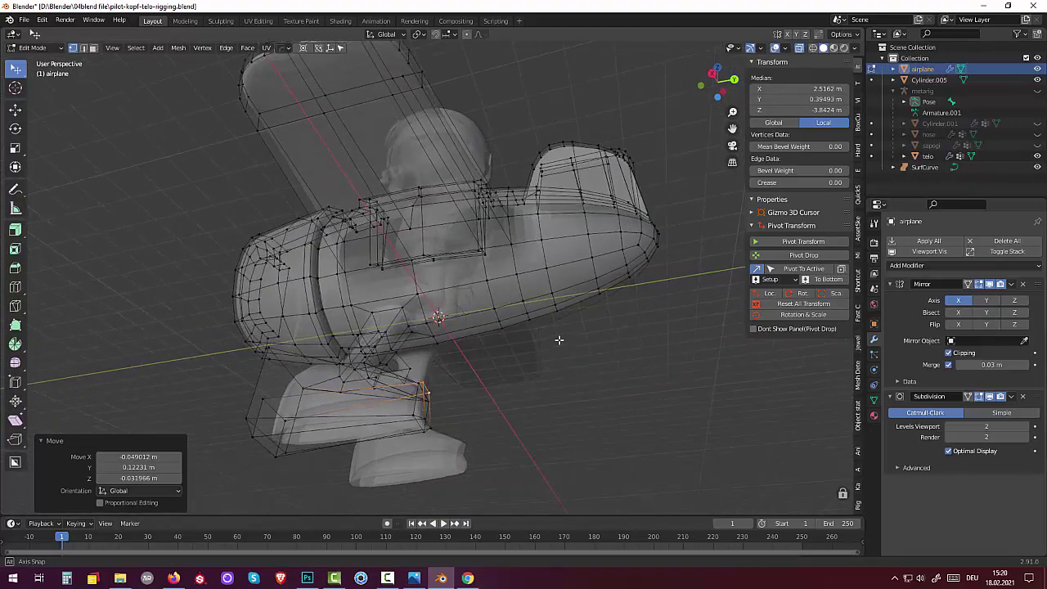
scroll(475, 406, "up", 2)
scroll(474, 437, "up", 2)
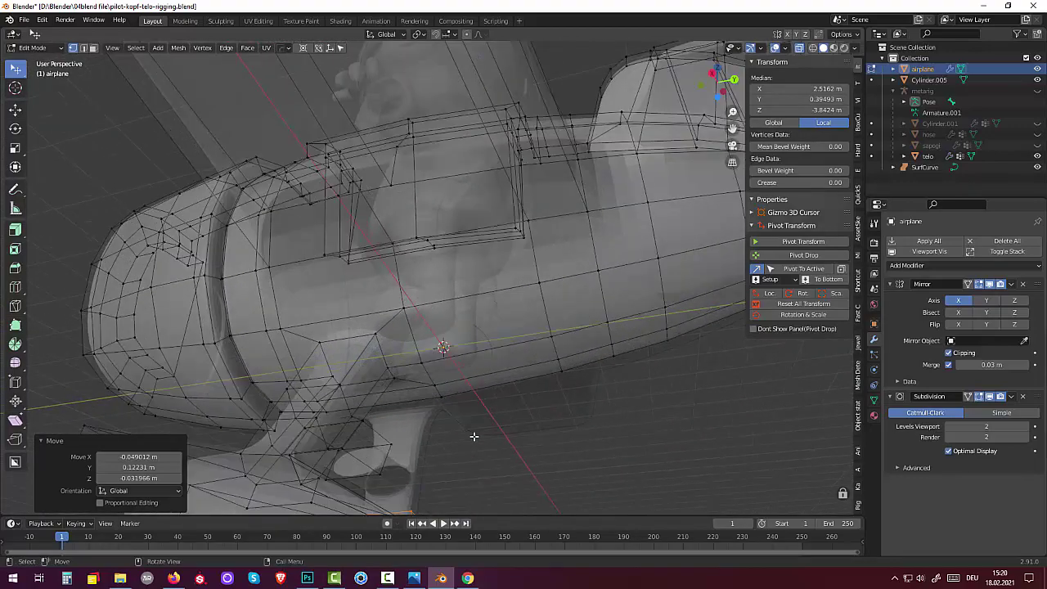
mouse_move(473, 436)
middle_mouse_down()
mouse_move(451, 404)
mouse_move(525, 421)
mouse_move(486, 455)
mouse_move(460, 506)
mouse_move(364, 501)
mouse_move(308, 512)
mouse_move(388, 480)
middle_mouse_up()
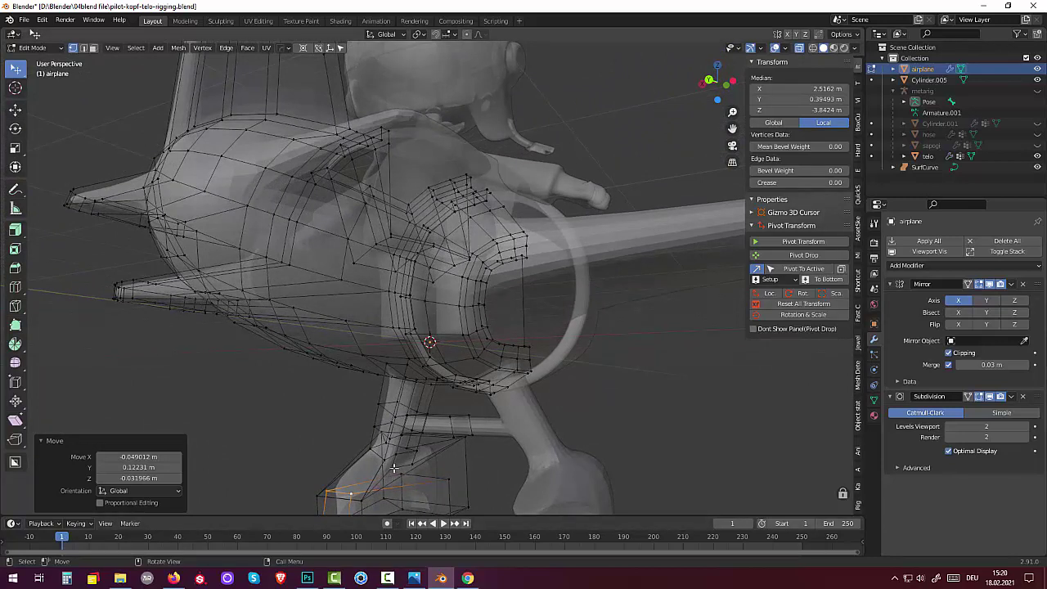
left_click(393, 467)
left_click(410, 464, "shift")
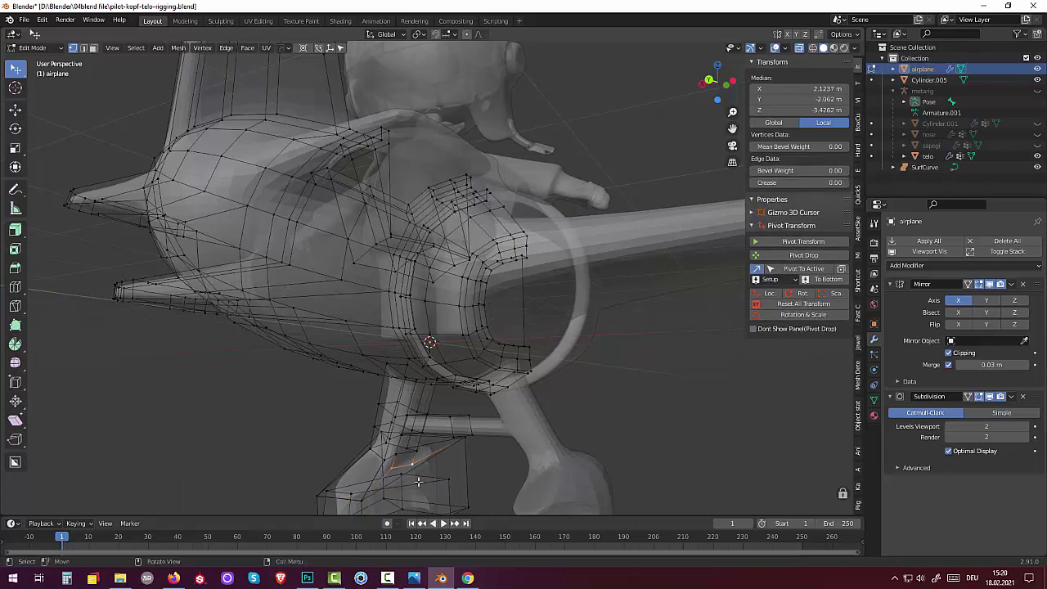
left_click(449, 483)
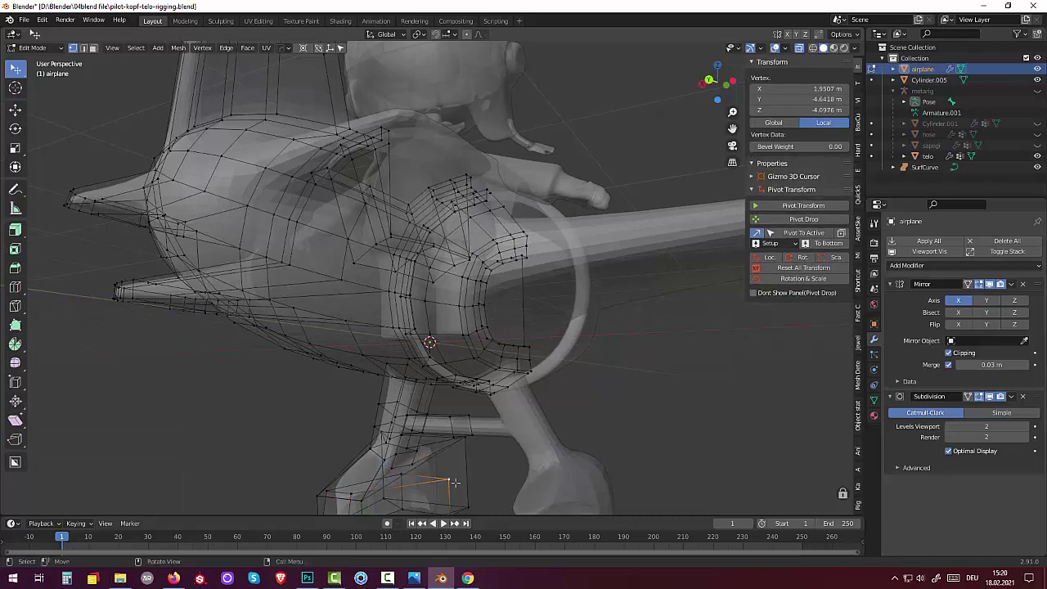
Delete two stray vertices from the foot cage using X > Vertices
mouse_move(449, 484)
middle_mouse_down()
mouse_move(398, 477)
mouse_move(418, 353)
mouse_move(413, 395)
middle_mouse_up()
scroll(398, 477, "up", 2)
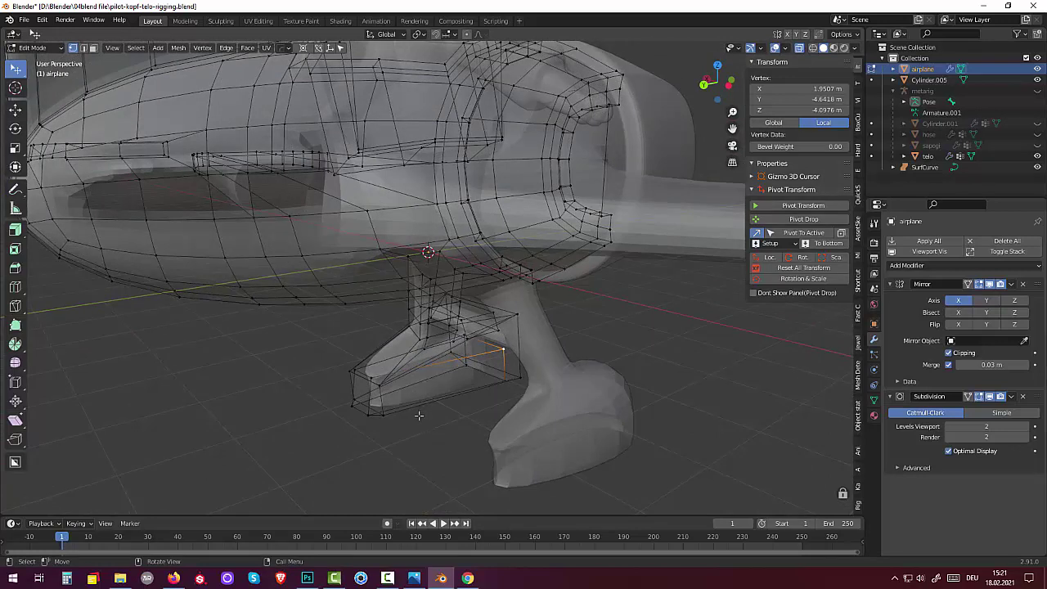
left_click(379, 389)
key("x")
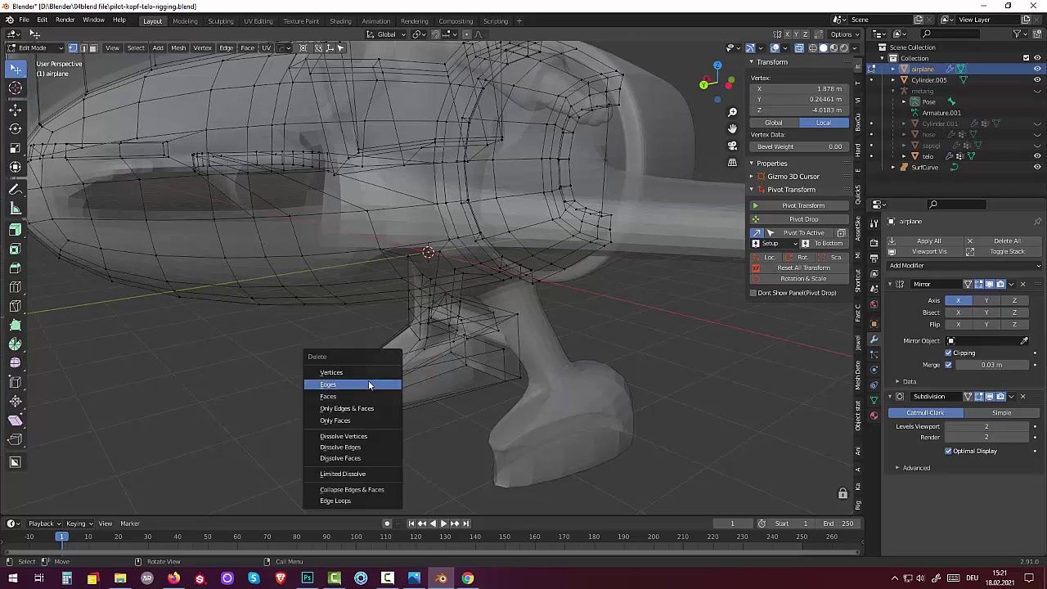
left_click(360, 373)
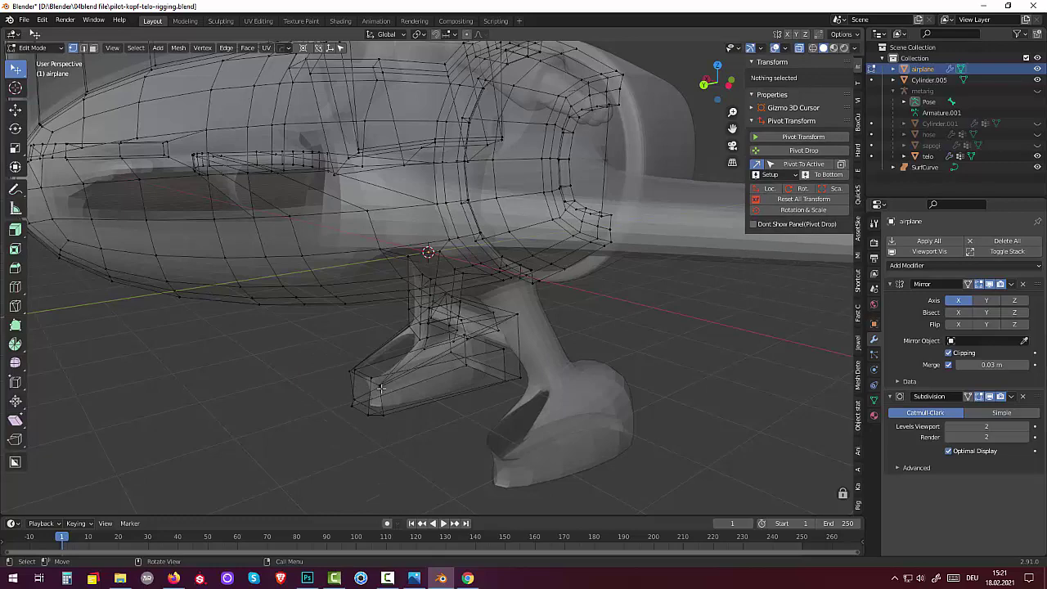
left_click(377, 386)
key("x")
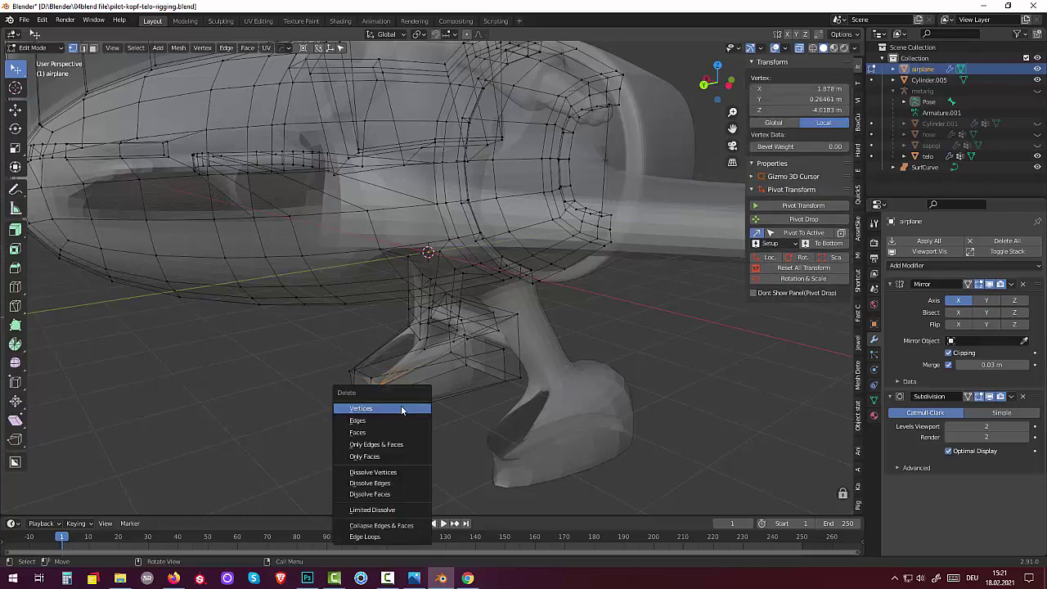
left_click(401, 409)
mouse_move(428, 411)
middle_mouse_down()
mouse_move(508, 391)
mouse_move(488, 404)
mouse_move(474, 382)
mouse_move(474, 398)
middle_mouse_up()
Pull the two front corner vertices outward about 0.418 m along Y
left_click(483, 423)
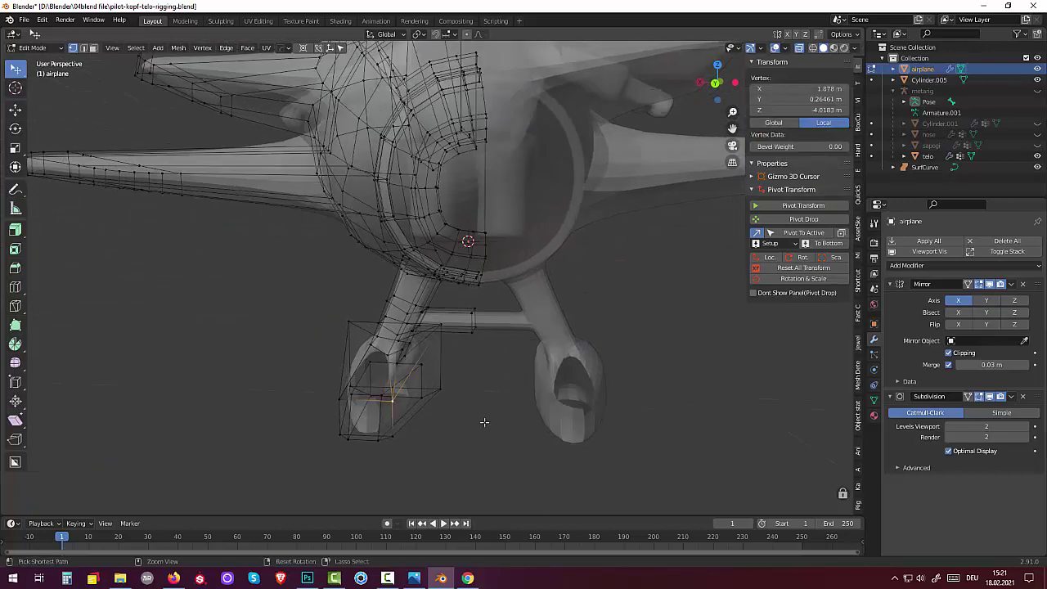
mouse_move(483, 423)
middle_mouse_down()
mouse_move(442, 416)
mouse_move(462, 426)
mouse_move(602, 420)
middle_mouse_up()
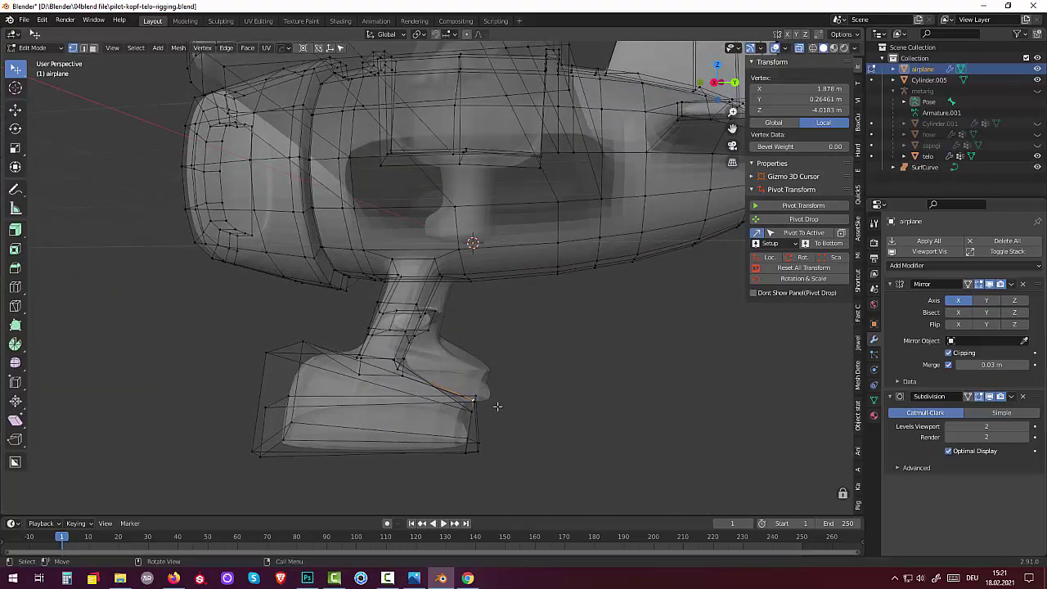
mouse_move(498, 406)
middle_mouse_down()
mouse_move(519, 416)
mouse_move(512, 410)
middle_mouse_up()
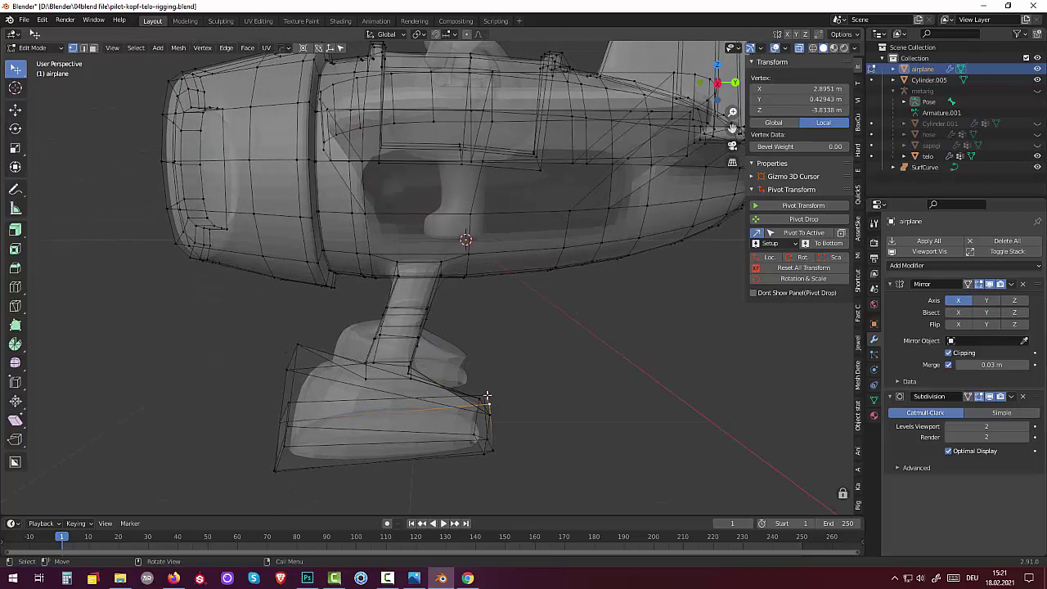
left_click(486, 397, "shift")
key("g")
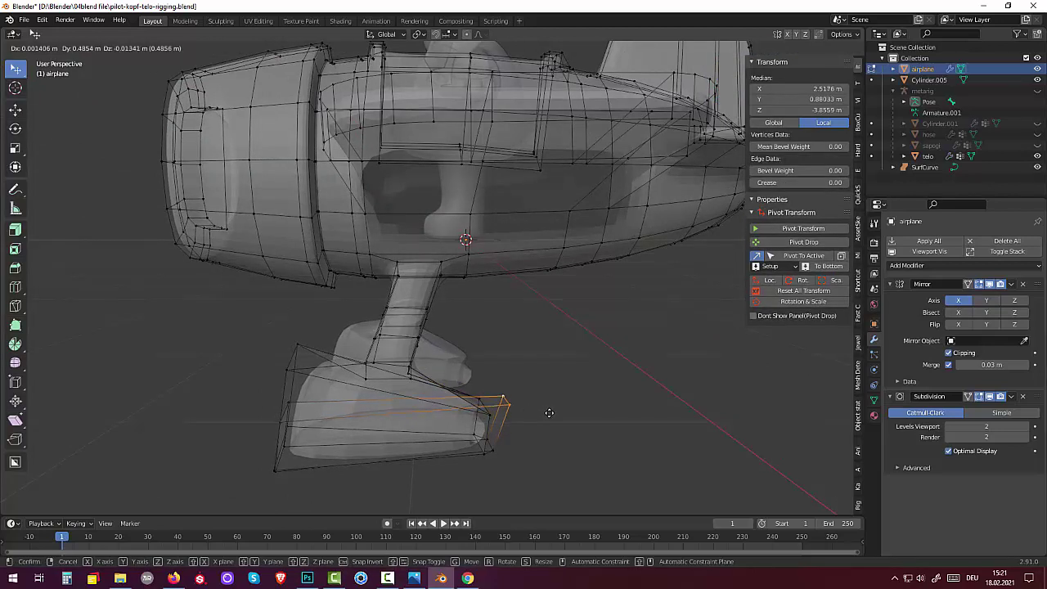
left_click(548, 413)
mouse_move(545, 417)
middle_mouse_down()
mouse_move(444, 427)
mouse_move(457, 429)
middle_mouse_up()
middle_click_drag(436, 433, 431, 425)
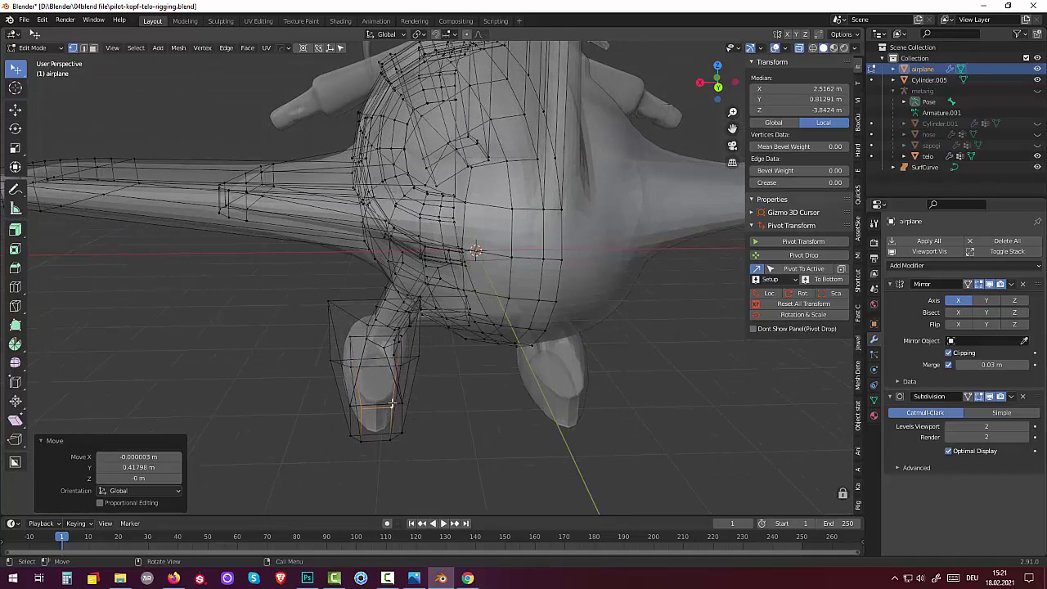
Select the vertical edge run on the foot block's side
left_click(389, 404)
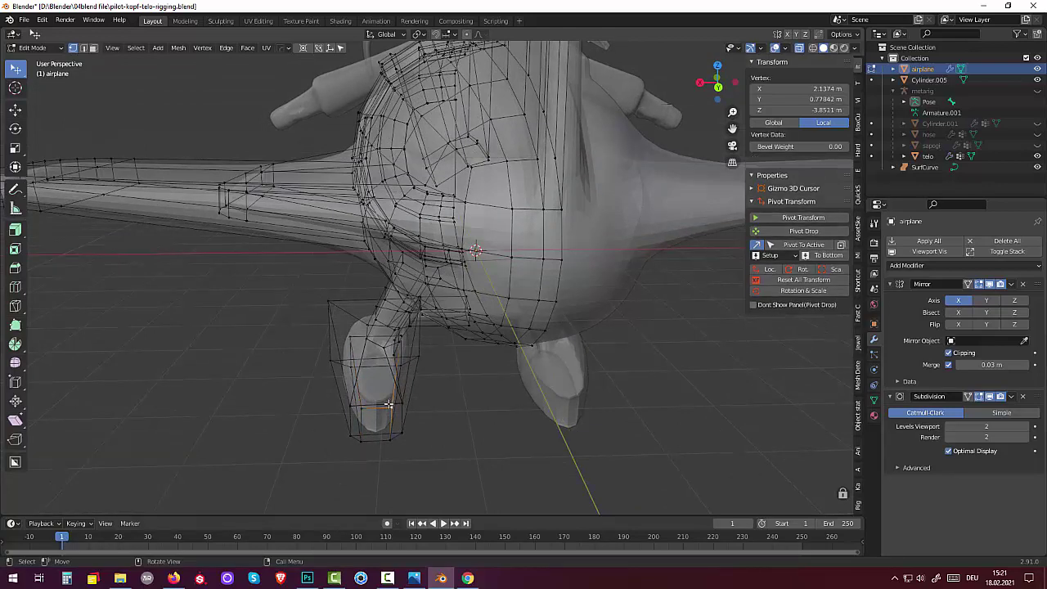
middle_click_drag(390, 405, 395, 412)
scroll(395, 411, "up", 2)
left_click(395, 428, "shift")
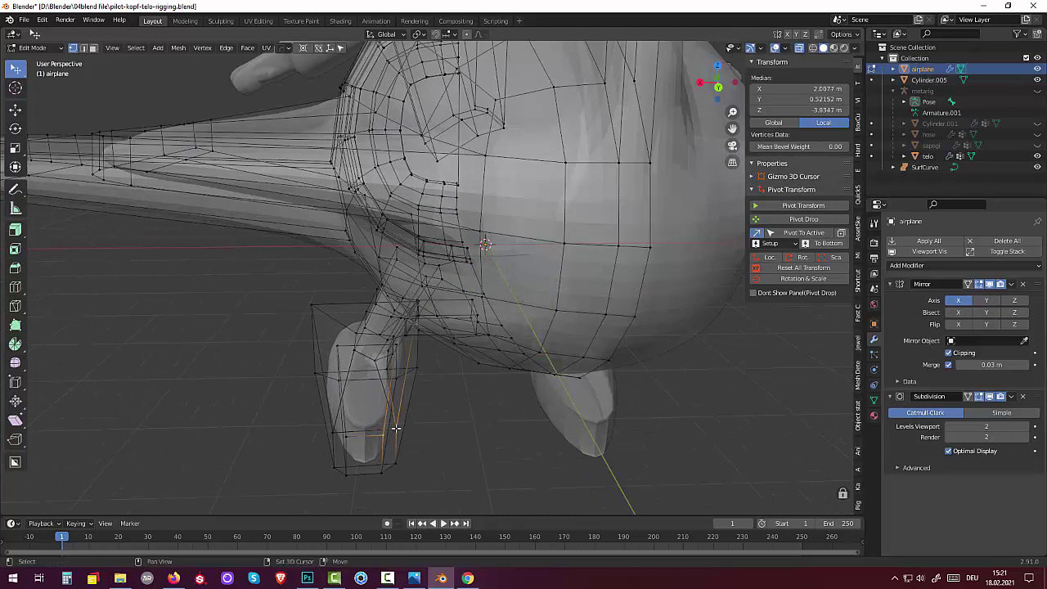
left_click(332, 434, "shift")
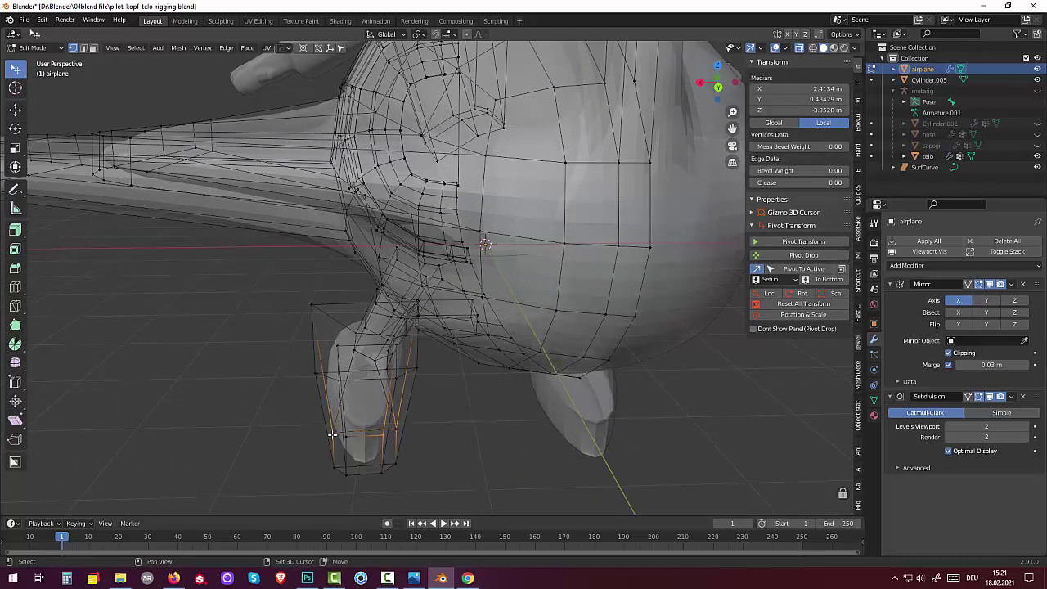
left_click(394, 432)
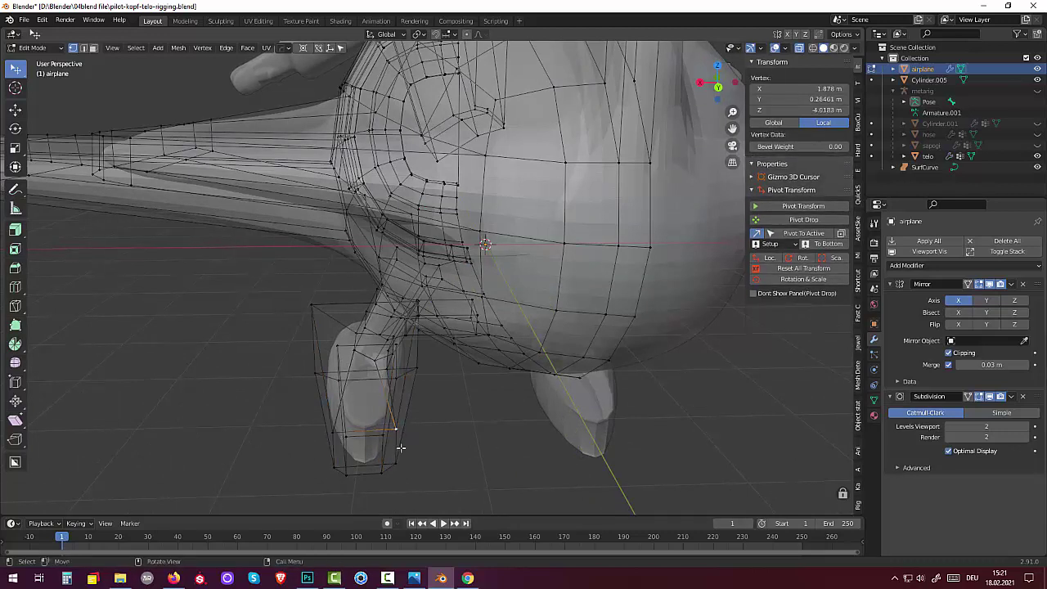
left_click(333, 433, "alt+shift")
Subdivide the selected side edges with one cut, then switch to face selection
right_click(473, 445)
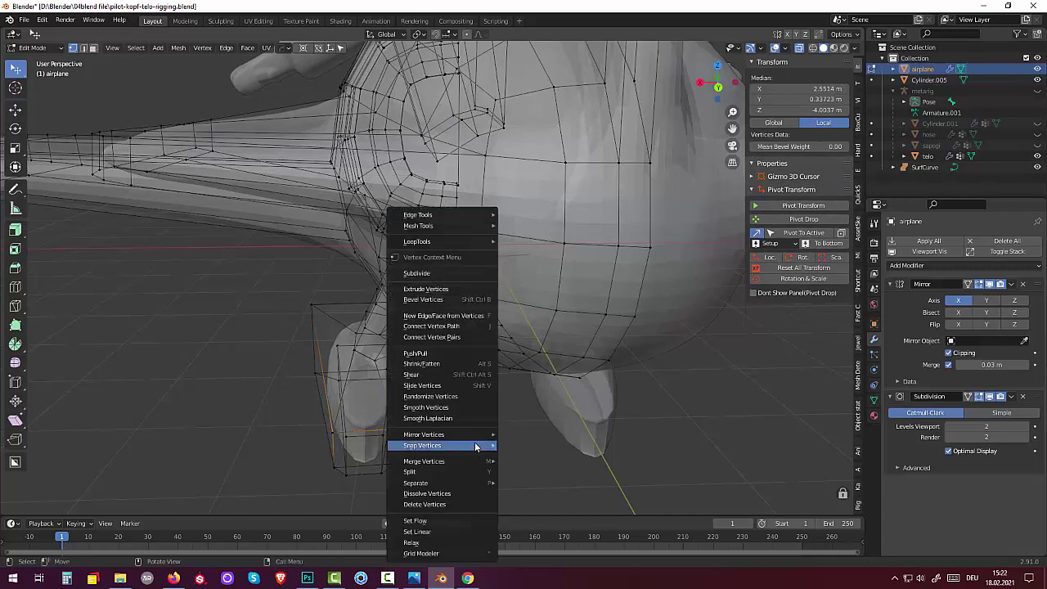
left_click(417, 274)
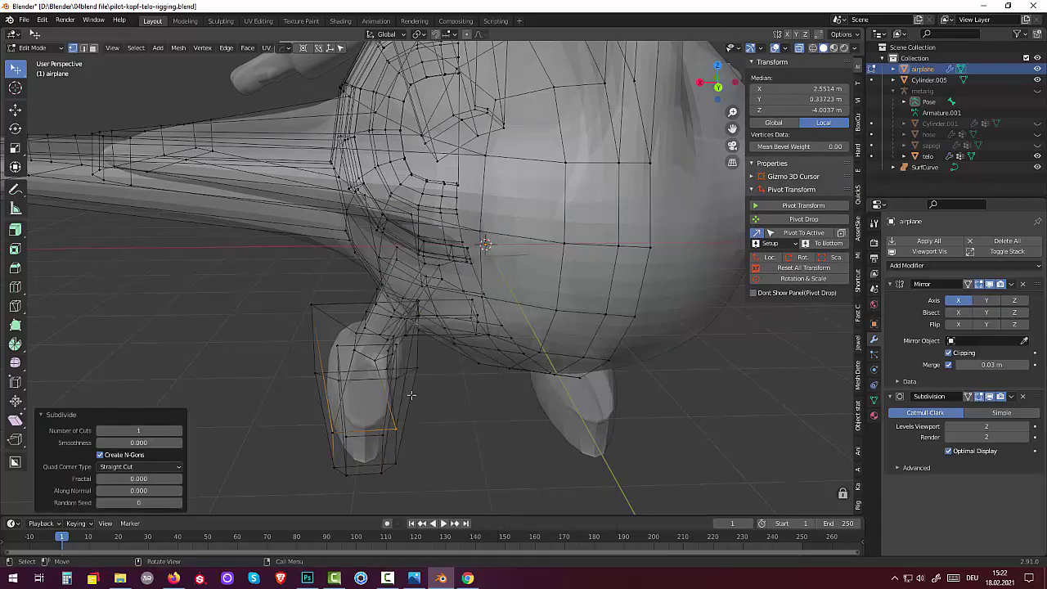
mouse_move(411, 395)
middle_mouse_down()
mouse_move(432, 280)
mouse_move(493, 314)
mouse_move(499, 334)
mouse_move(489, 368)
mouse_move(418, 360)
mouse_move(416, 369)
mouse_move(424, 334)
middle_mouse_up()
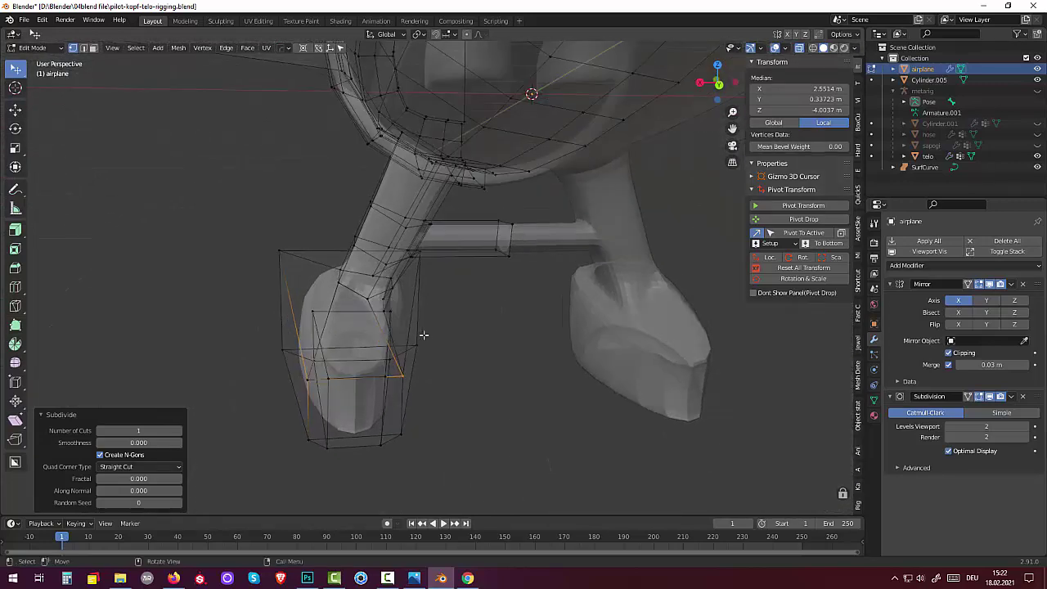
left_click(403, 378)
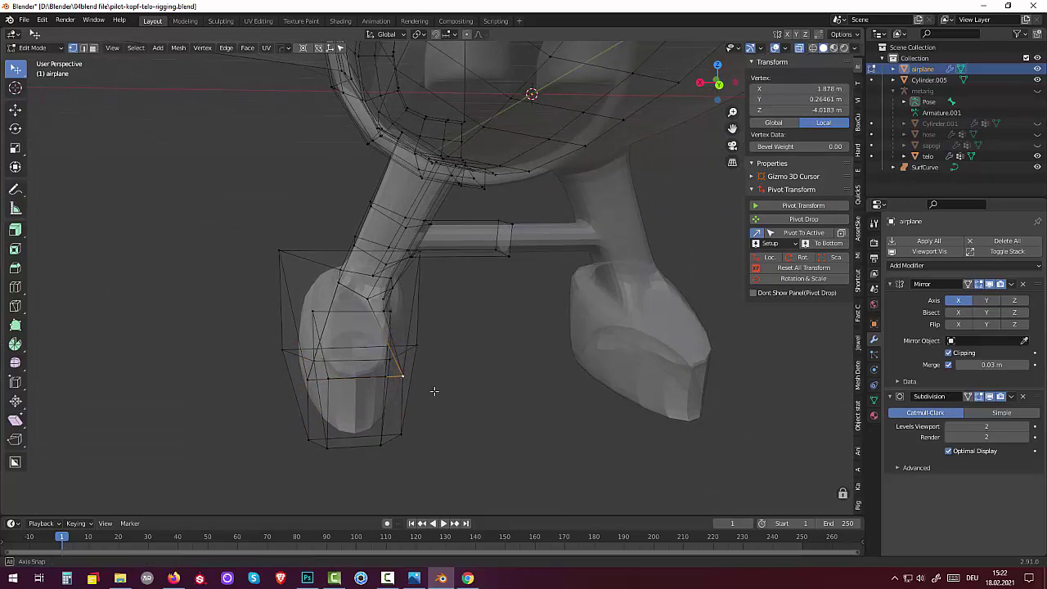
mouse_move(432, 391)
middle_mouse_down()
mouse_move(385, 379)
mouse_move(404, 391)
middle_mouse_up()
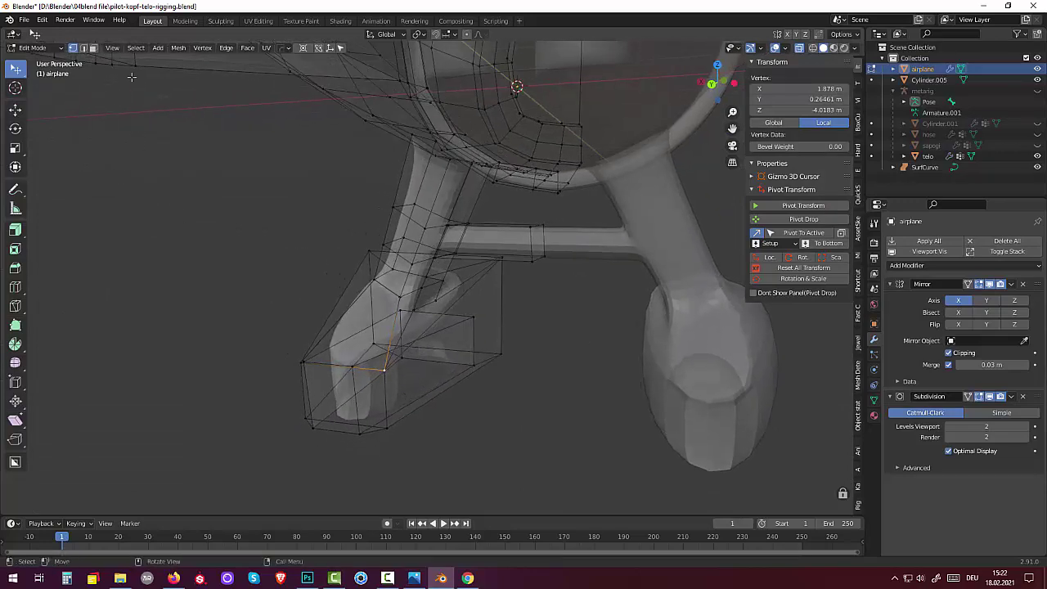
left_click(93, 48)
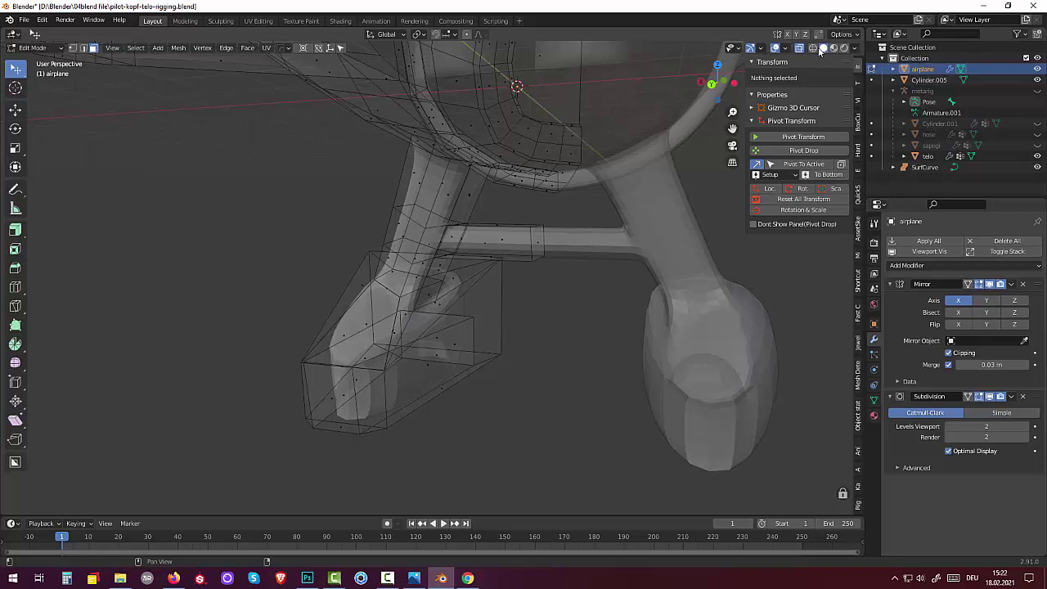
Switch X-ray off to show the legs and blocks as solid surfaces
left_click(800, 48)
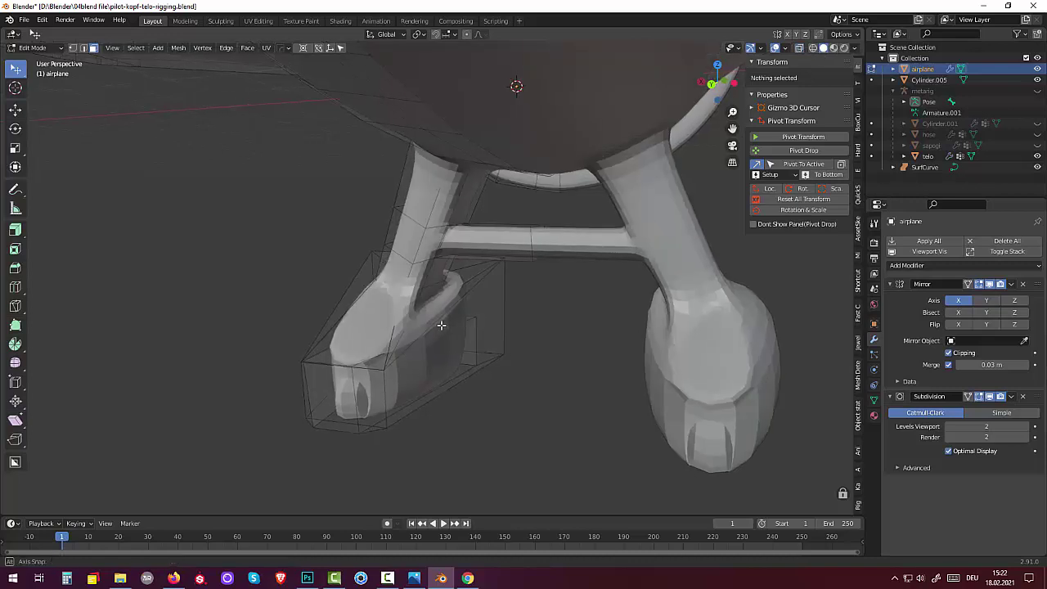
mouse_move(441, 324)
middle_mouse_down()
mouse_move(474, 325)
mouse_move(446, 322)
middle_mouse_up()
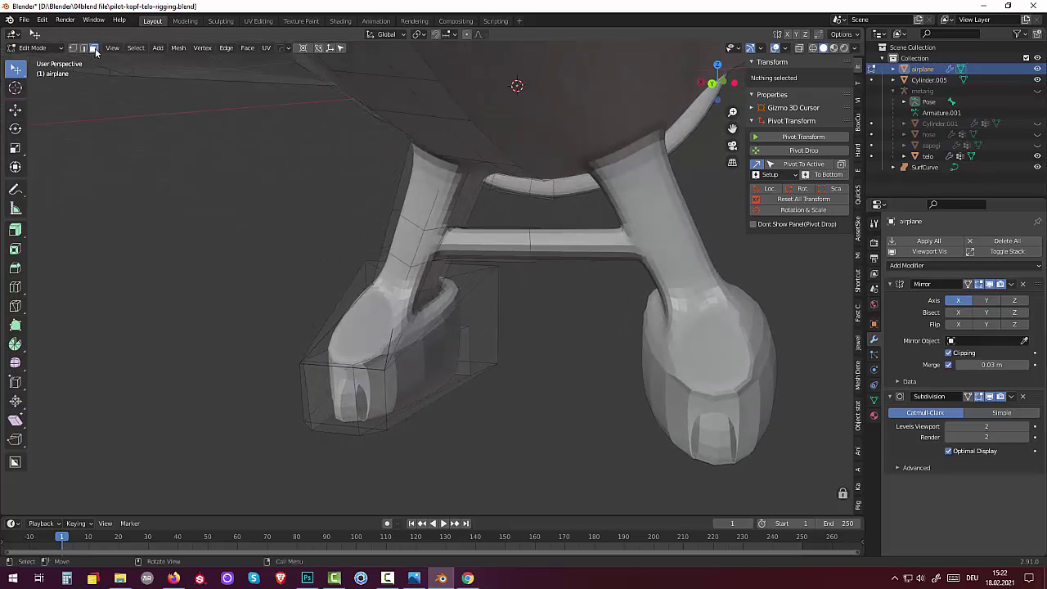
left_click(800, 48)
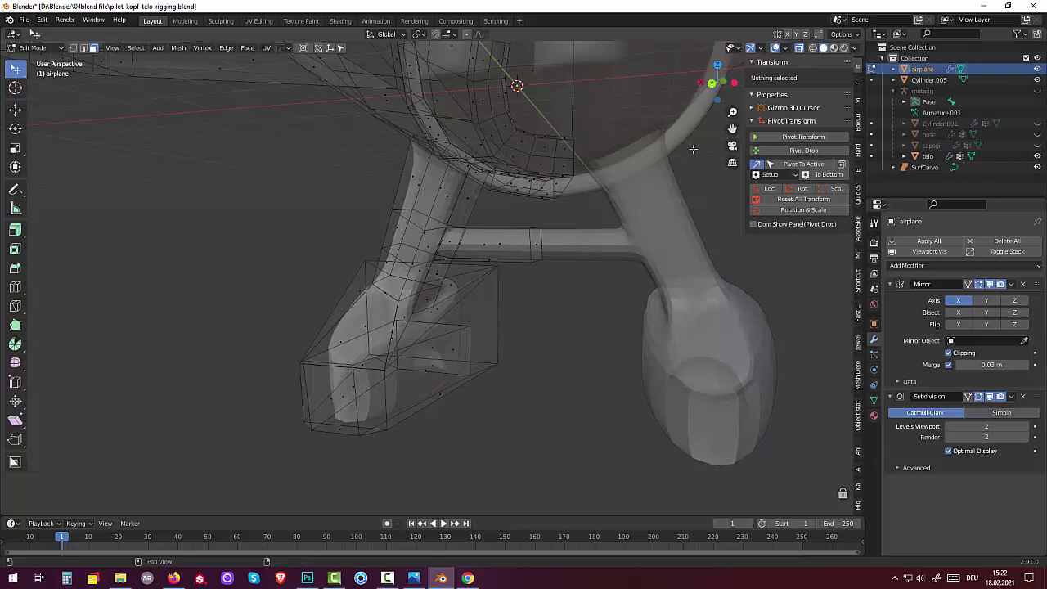
left_click(801, 48)
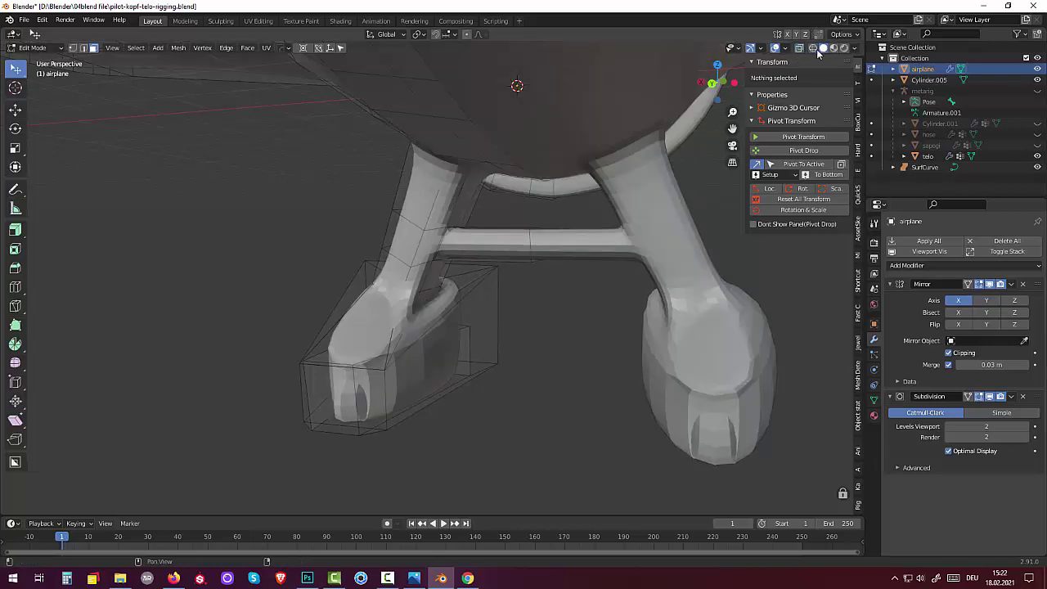
Check the smoothed result in Object Mode, return to Edit Mode, and pick a wheel-base face
left_click(32, 48)
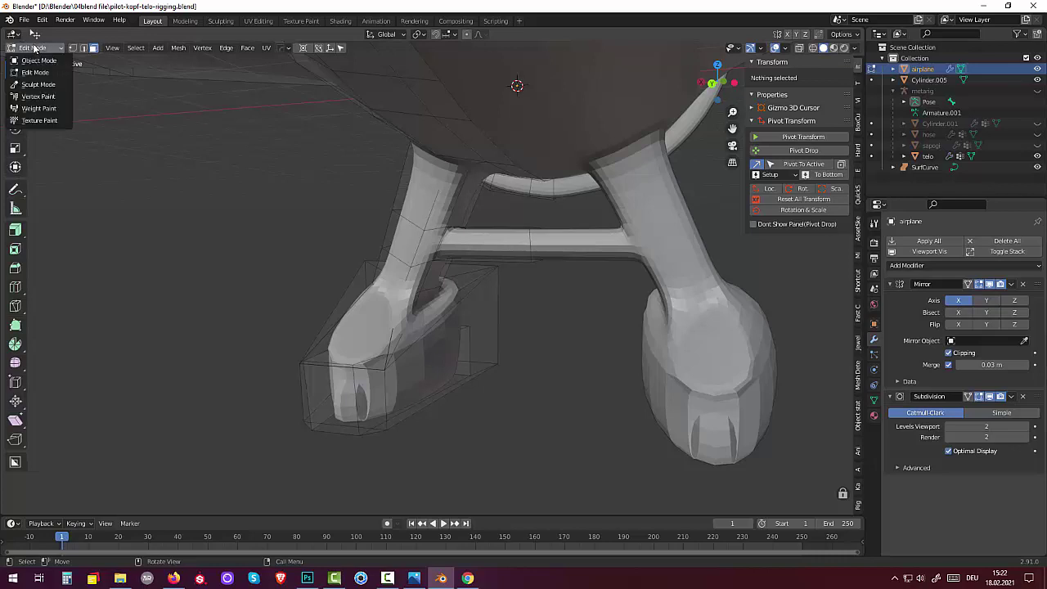
left_click(36, 60)
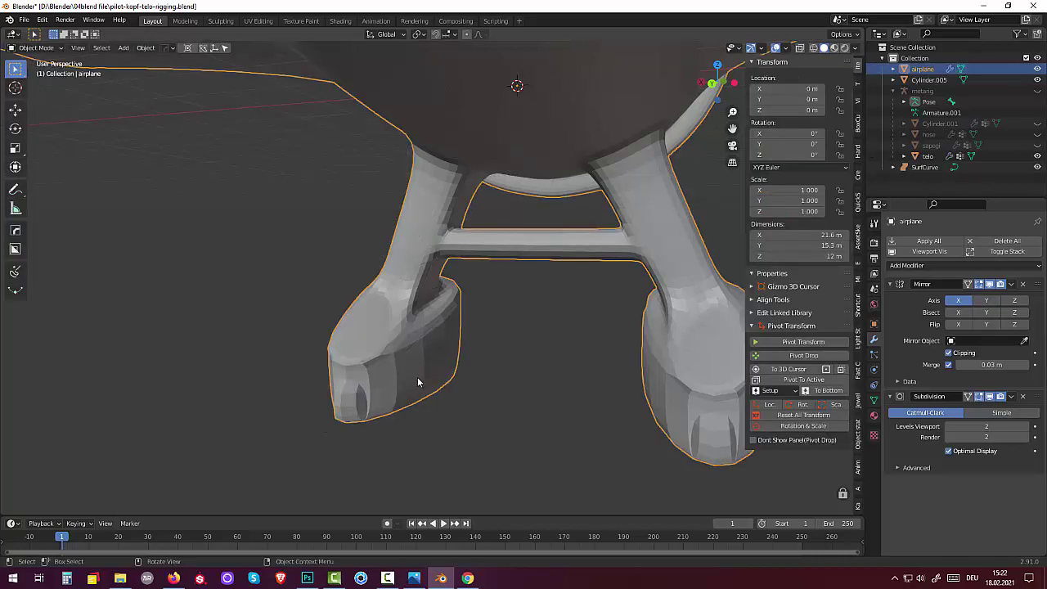
left_click(33, 48)
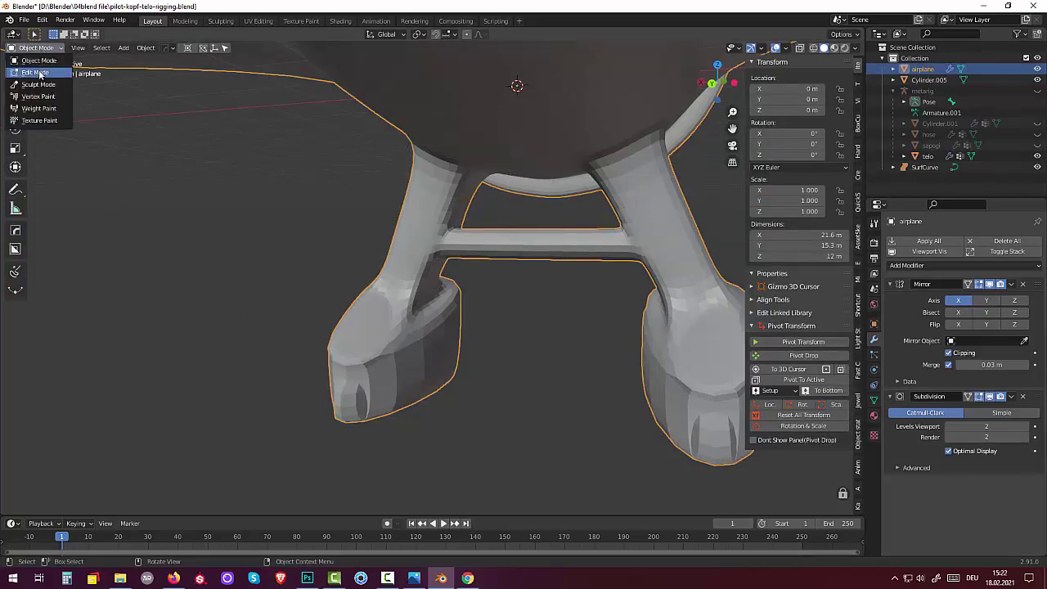
left_click(39, 73)
mouse_move(281, 292)
middle_mouse_down()
mouse_move(327, 292)
mouse_move(342, 323)
middle_mouse_up()
left_click(445, 358)
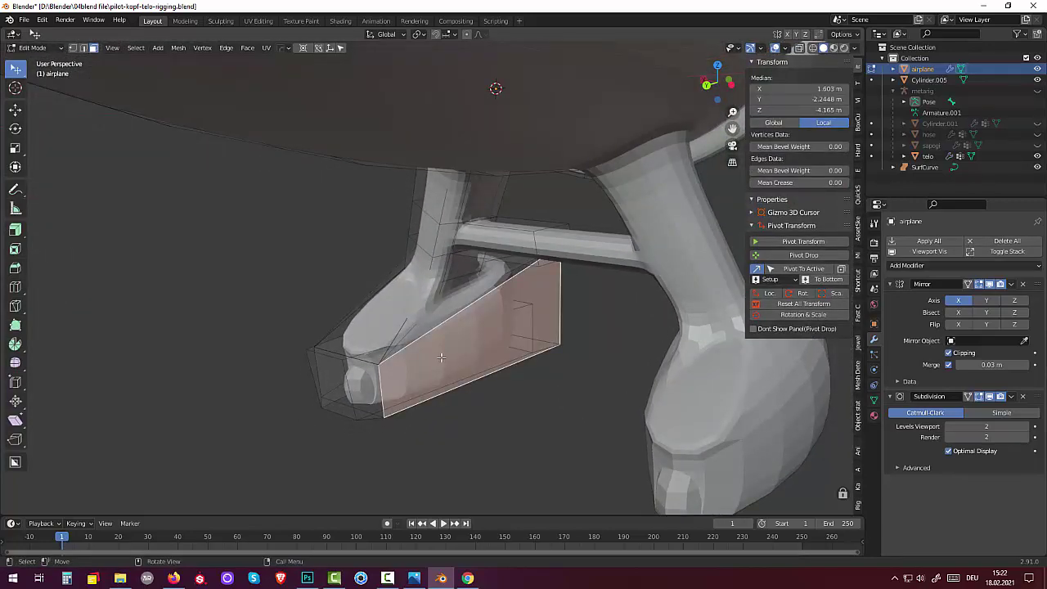
Delete the inner side face of the left wheel-base block
middle_click_drag(441, 358, 455, 365)
left_click(410, 326)
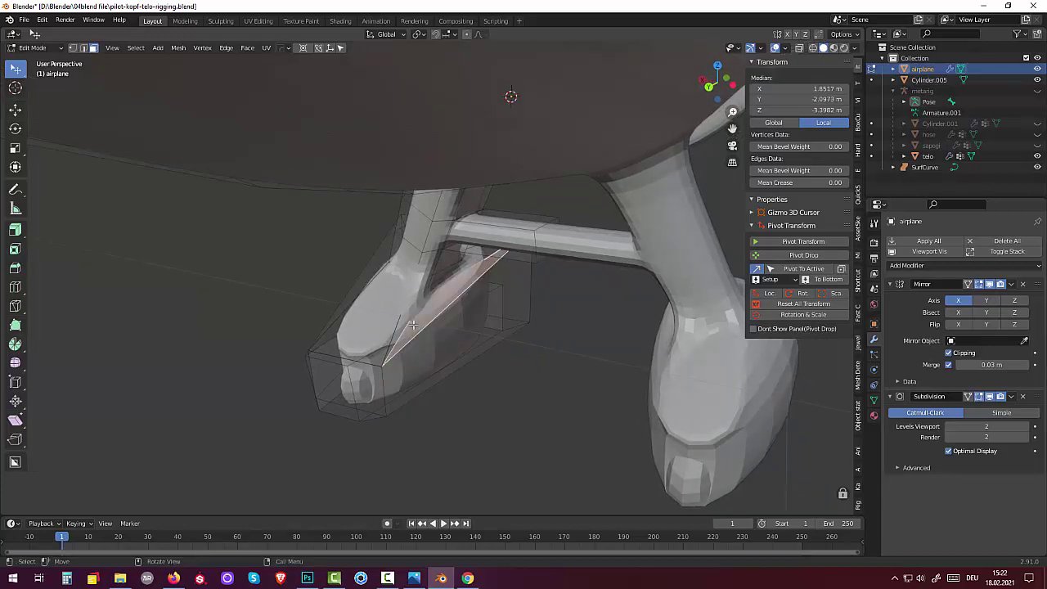
key("x")
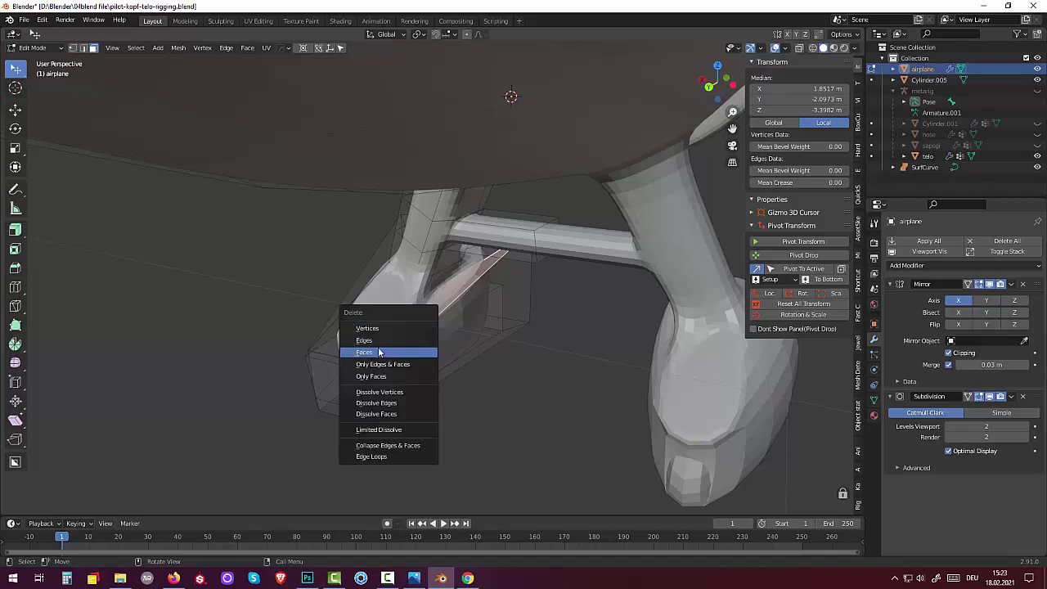
left_click(378, 352)
Delete another unwanted face on the block, then select a face near its front
mouse_move(401, 348)
middle_mouse_down()
mouse_move(393, 324)
mouse_move(401, 334)
middle_mouse_up()
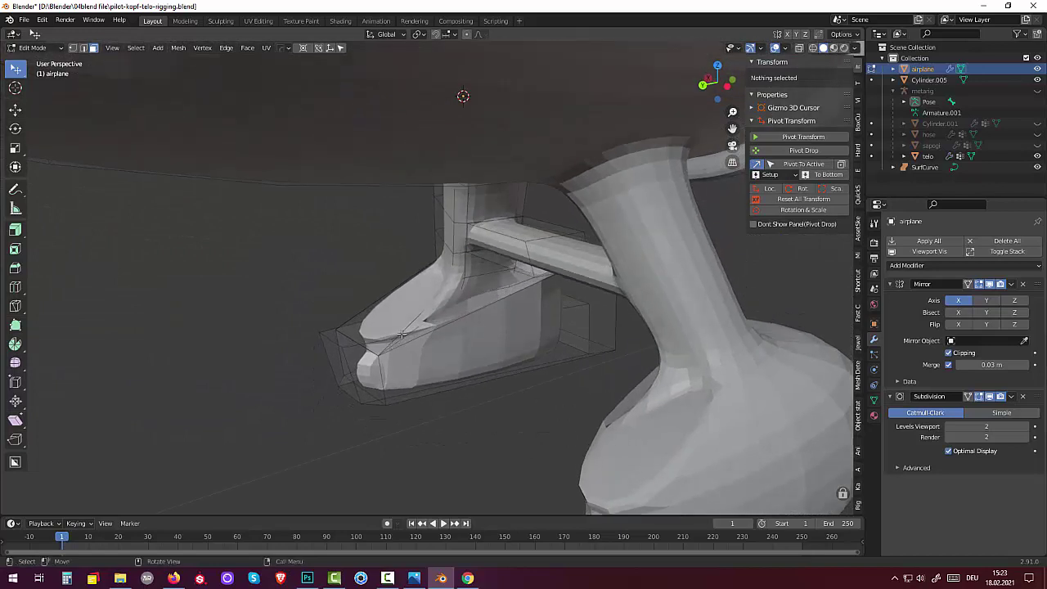
left_click(406, 335)
key("x")
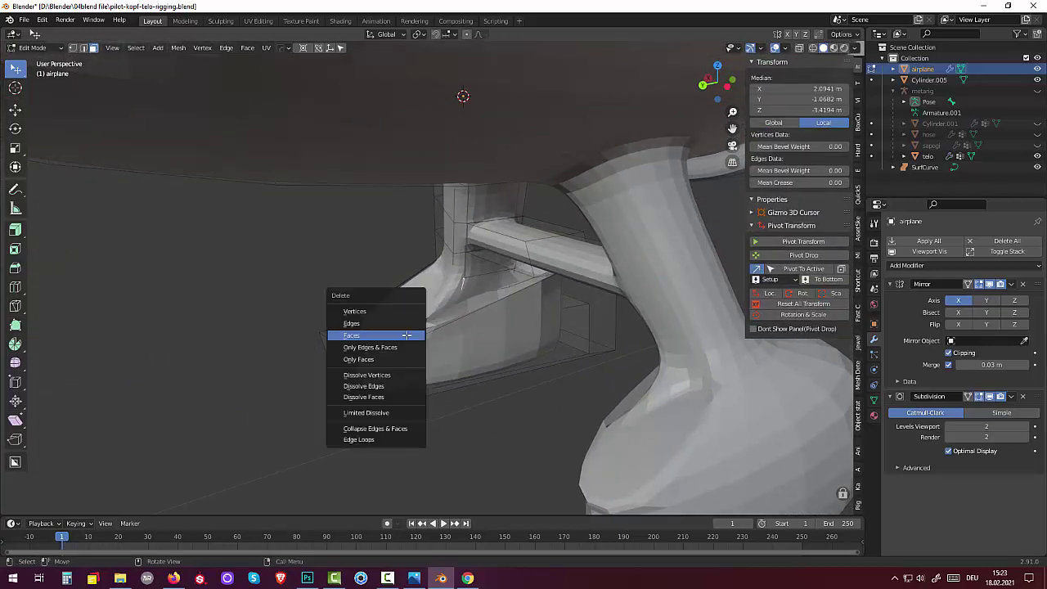
left_click(398, 336)
mouse_move(397, 333)
middle_mouse_down()
mouse_move(484, 334)
mouse_move(512, 316)
mouse_move(498, 346)
mouse_move(474, 327)
mouse_move(390, 330)
middle_mouse_up()
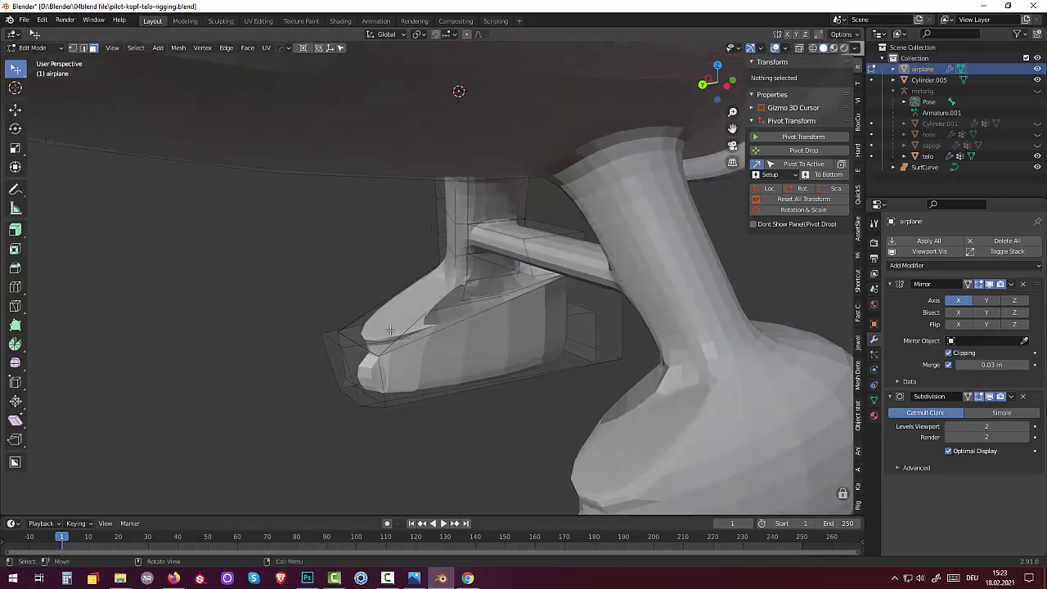
left_click(399, 336)
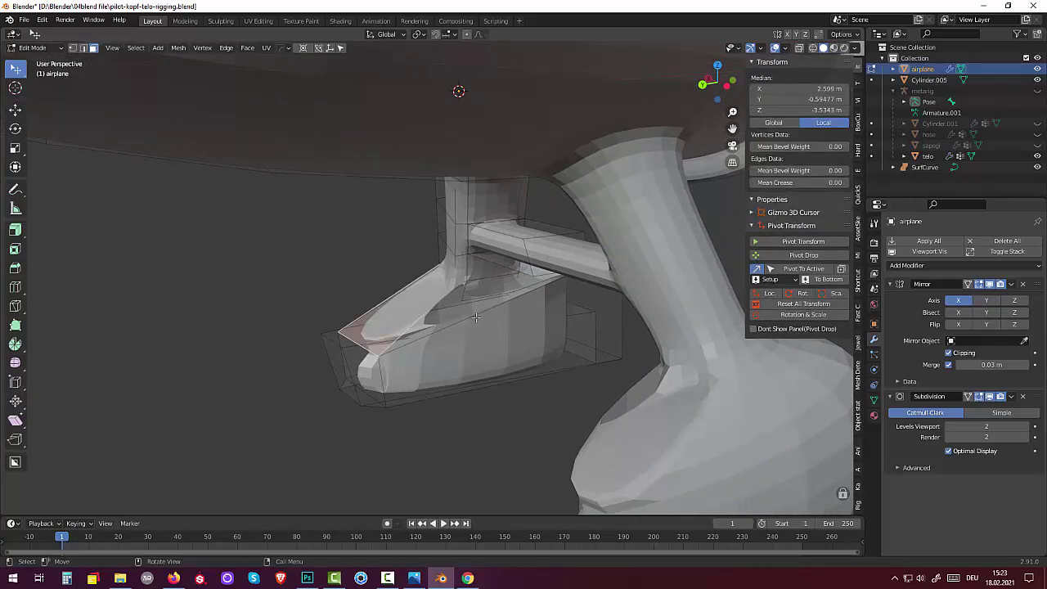
mouse_move(476, 317)
middle_mouse_down()
mouse_move(460, 320)
mouse_move(497, 327)
mouse_move(645, 312)
mouse_move(676, 289)
mouse_move(686, 324)
mouse_move(720, 340)
middle_mouse_up()
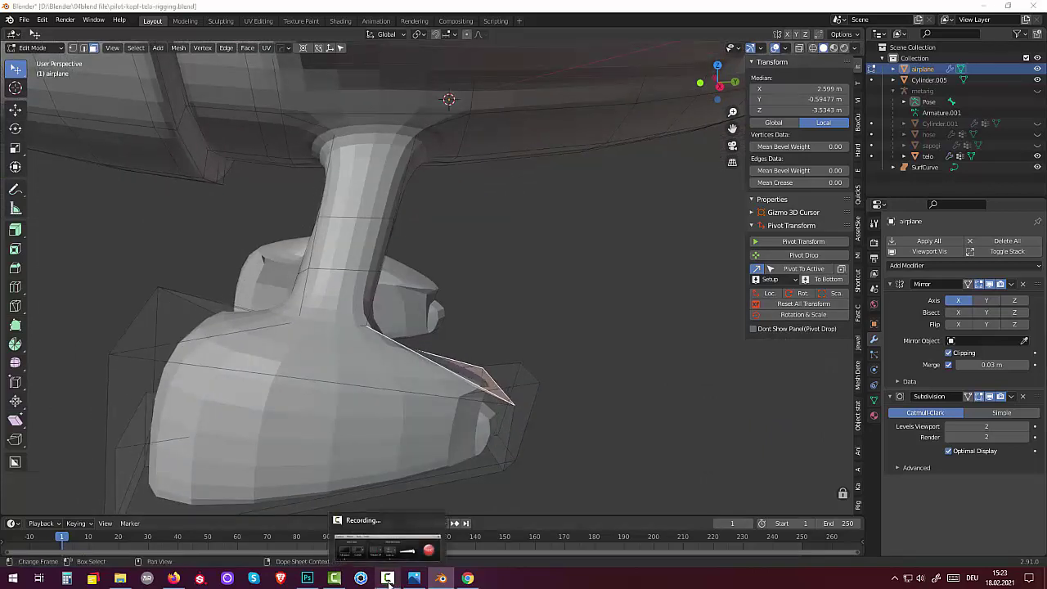